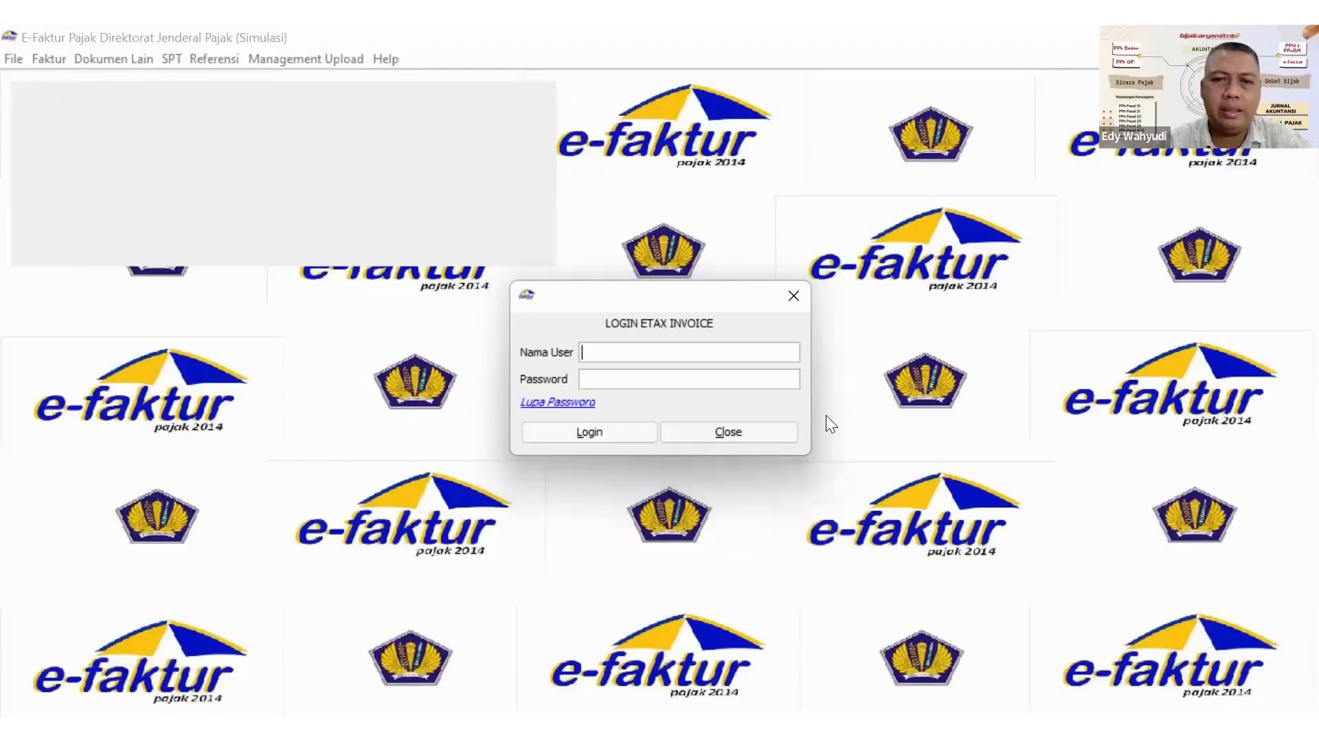
Log in to the tax invoice application with the user name Admin and the account password.
type("Admin")
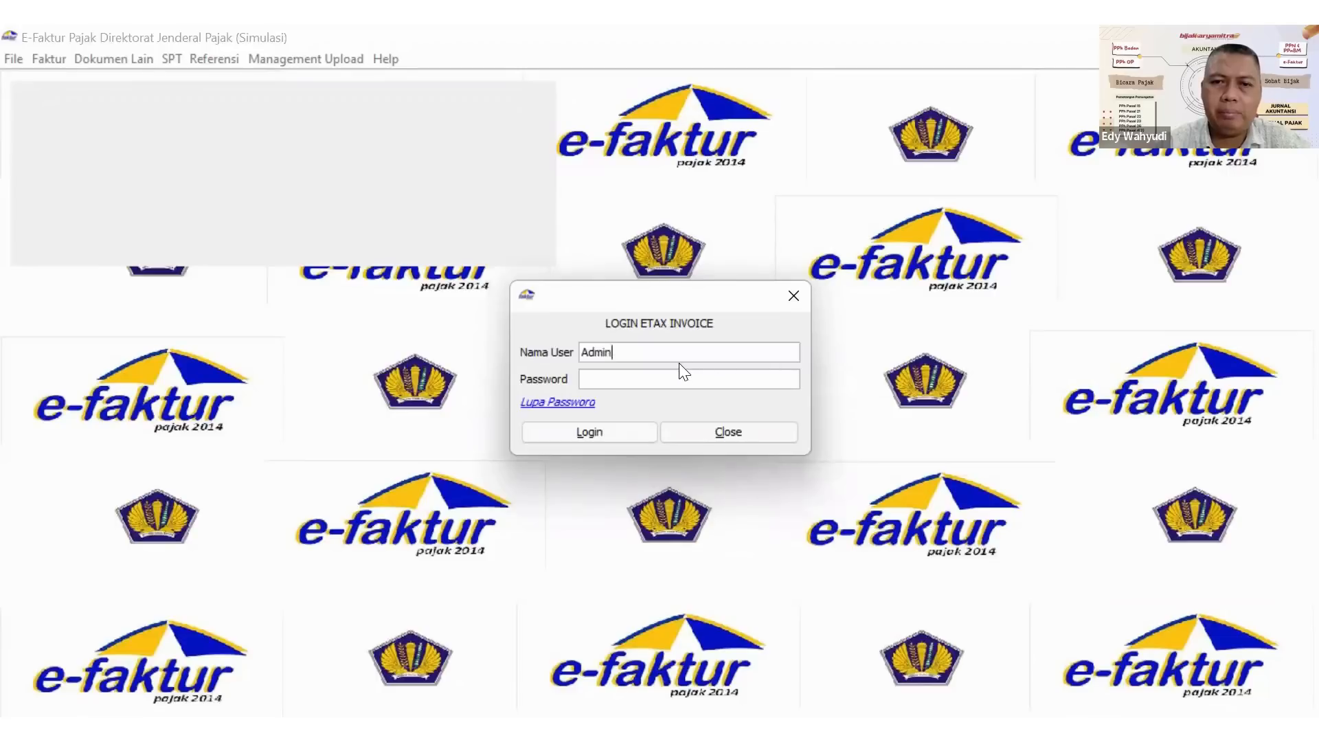
left_click(667, 383)
type("•••")
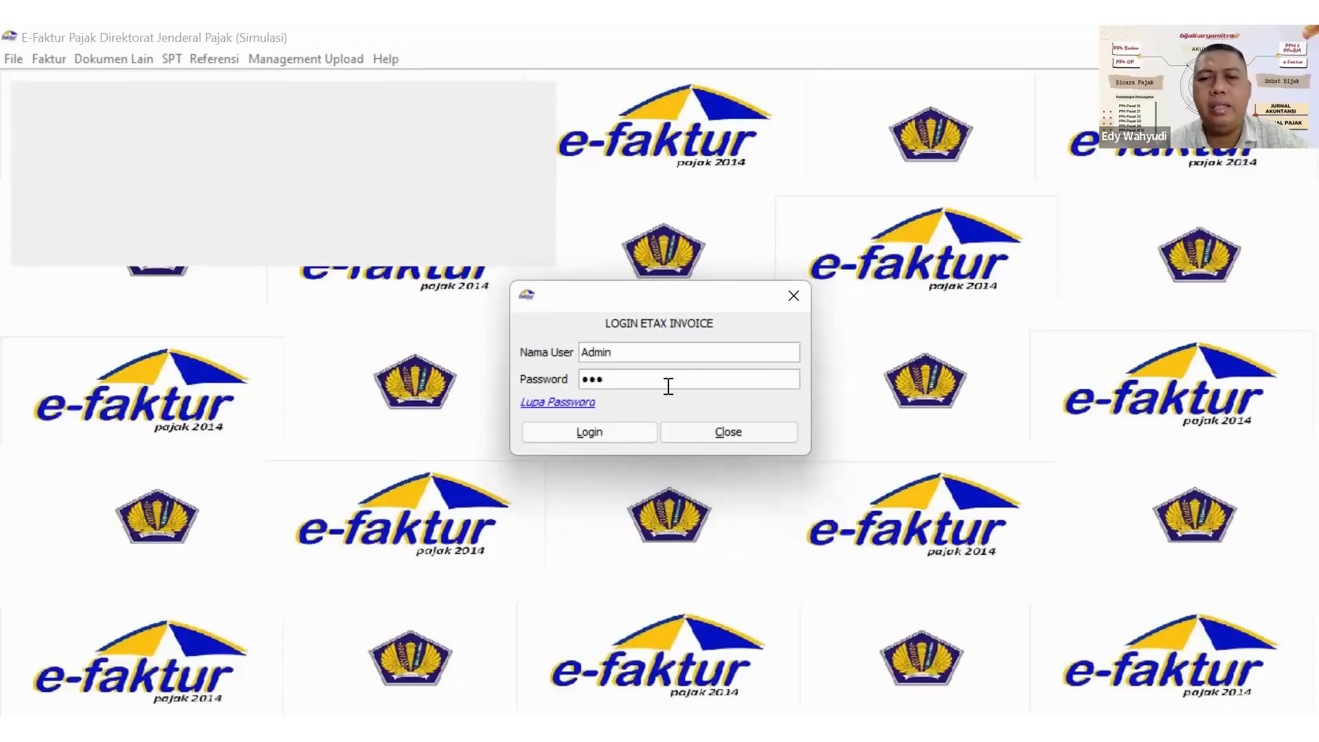
left_click(585, 438)
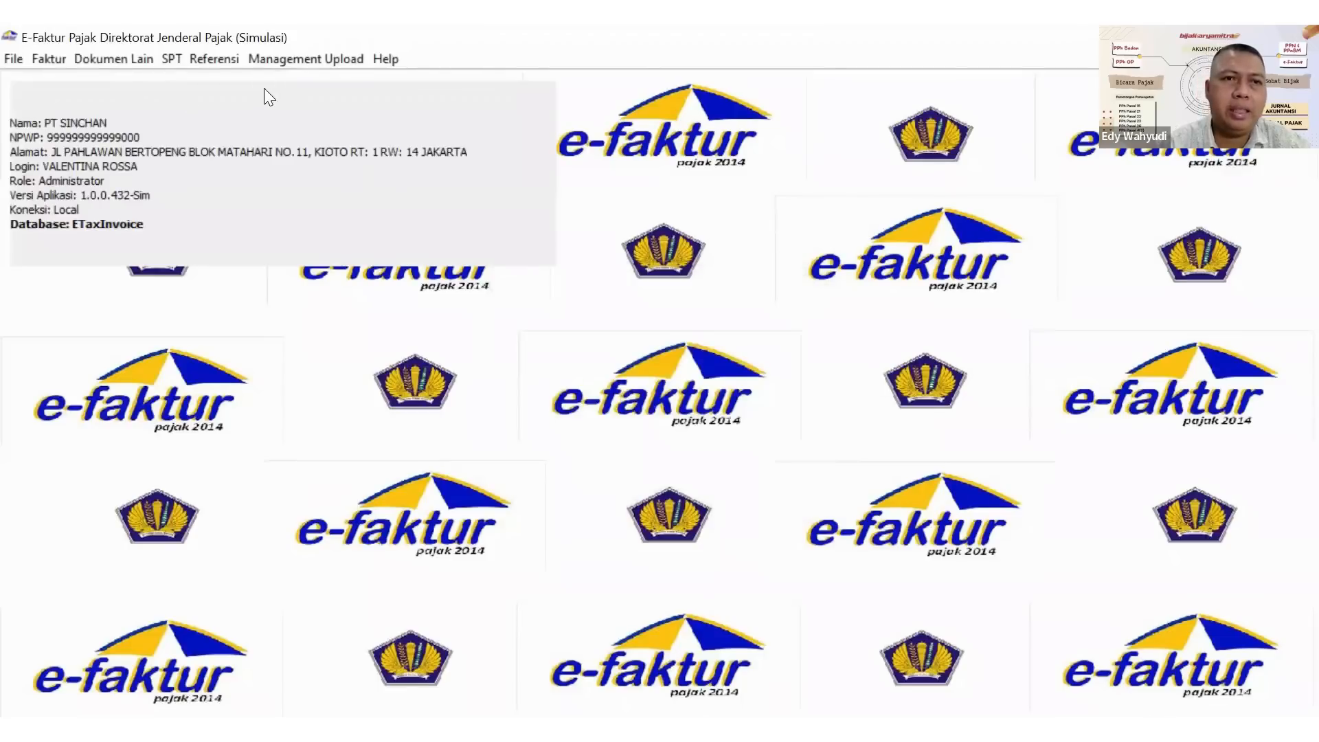
Review the registered counterparties in the Lawan Transaksi reference list, widening the NPWP and Nama columns, and close the list.
left_click(234, 59)
mouse_move(242, 76)
left_click(400, 85)
left_click(542, 116)
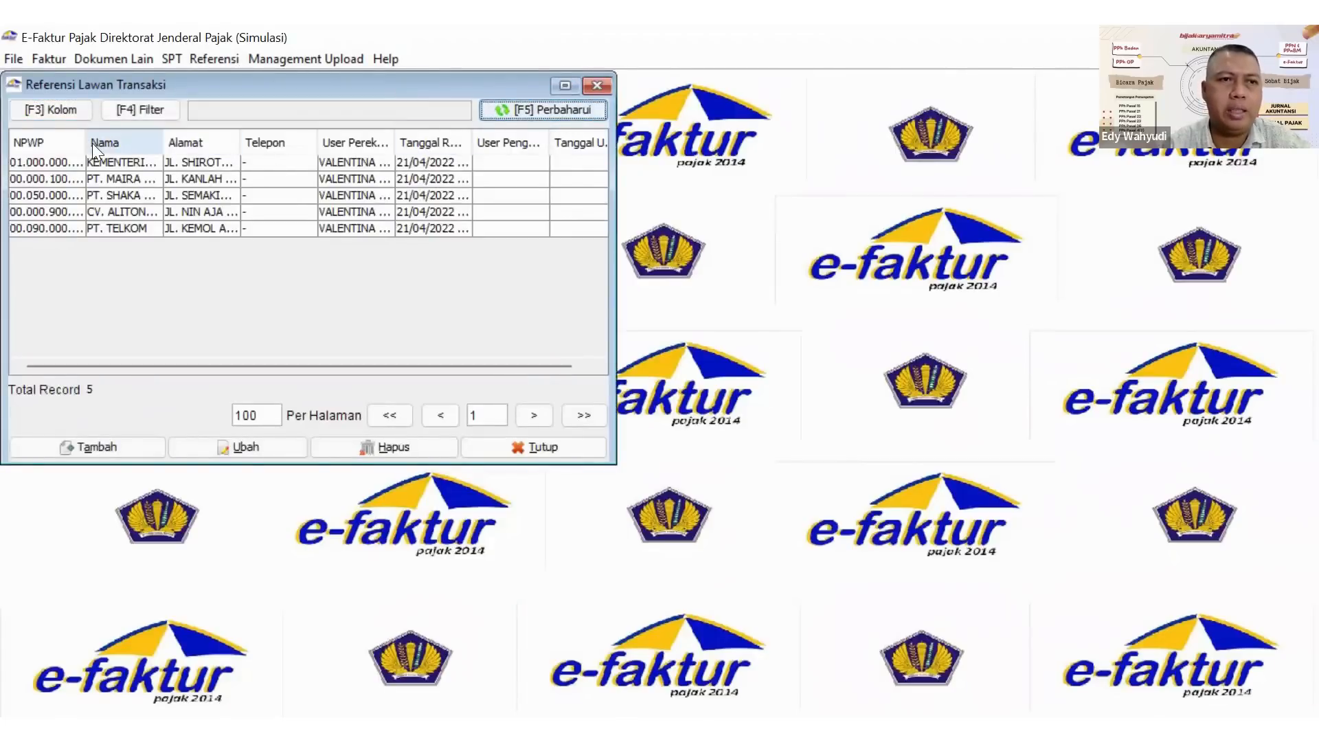
left_click_drag(86, 142, 341, 142)
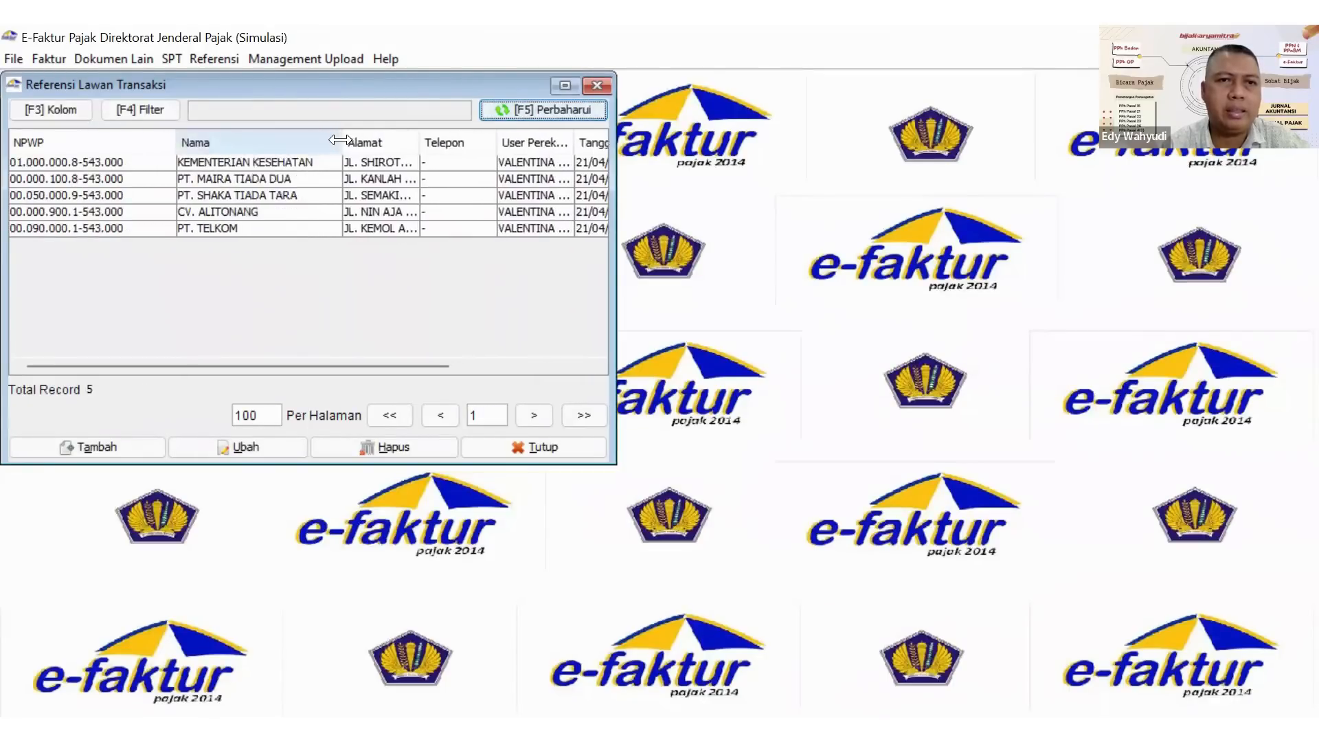
left_click(283, 180)
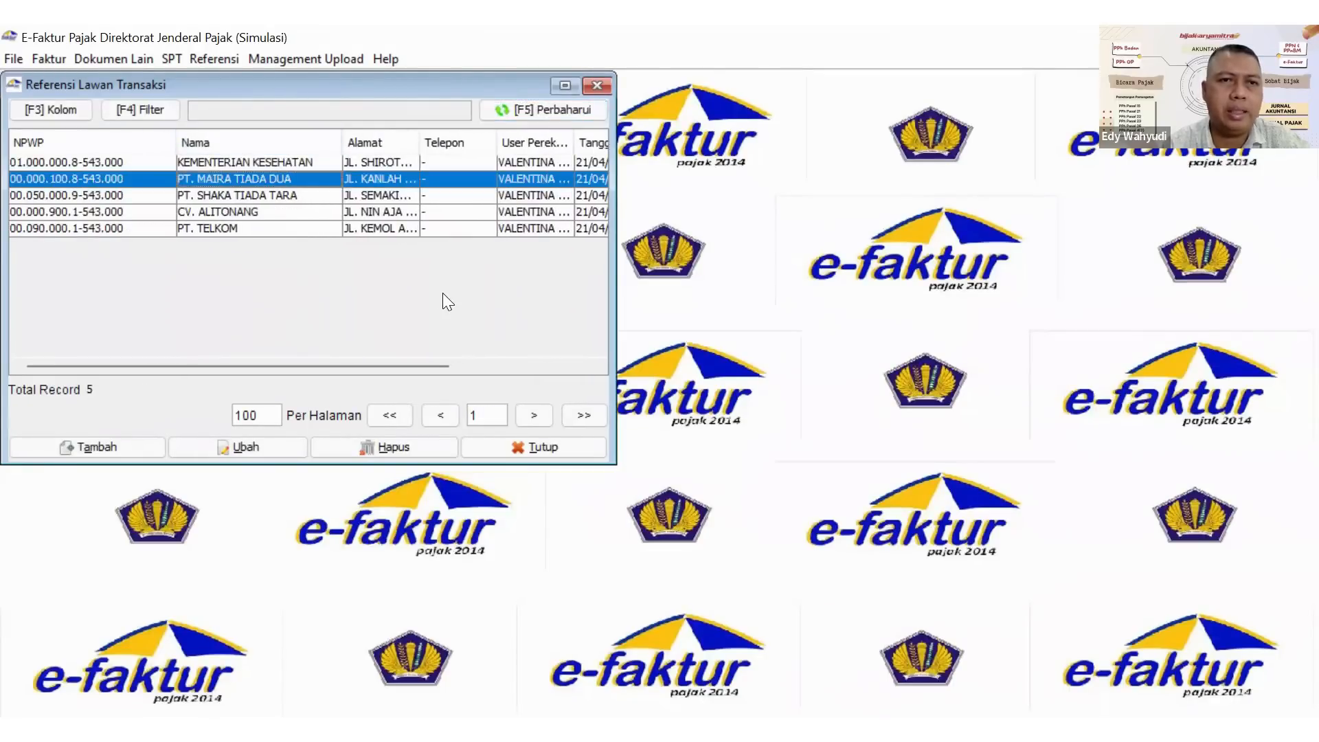
key("Down")
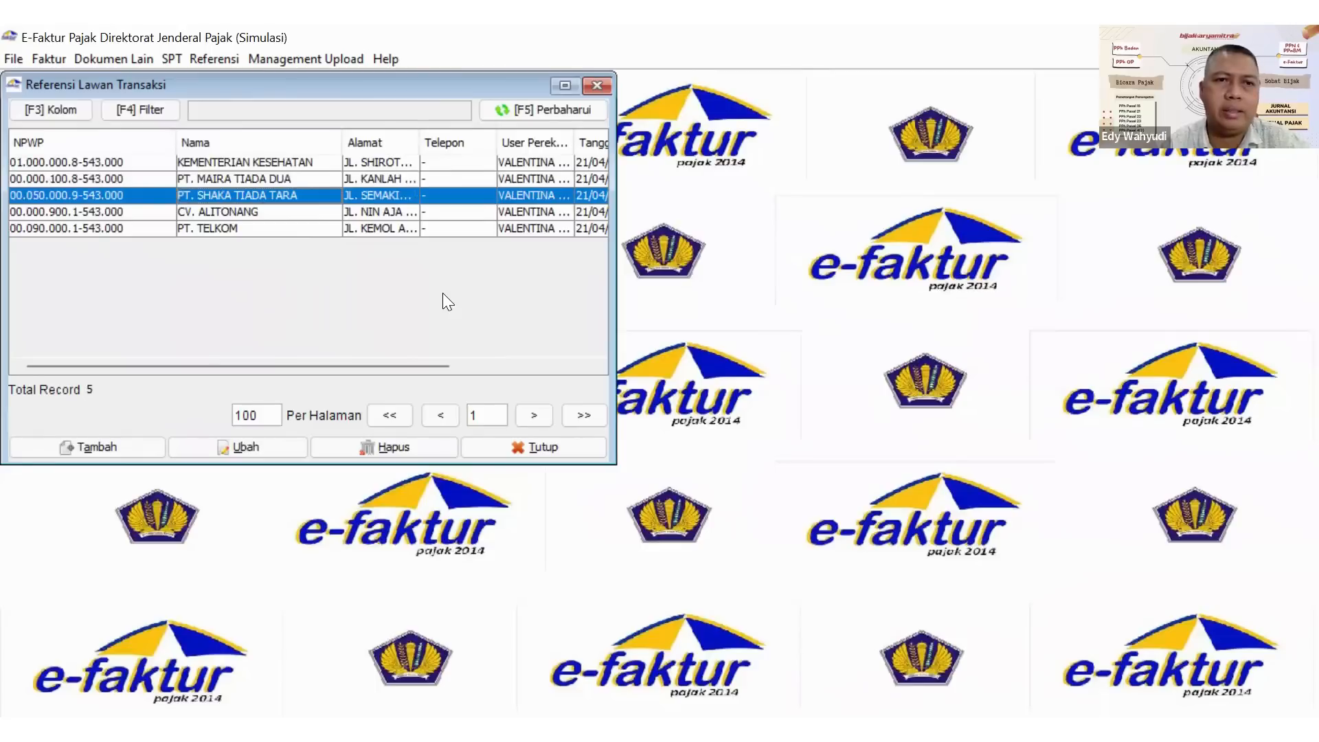
key("Down")
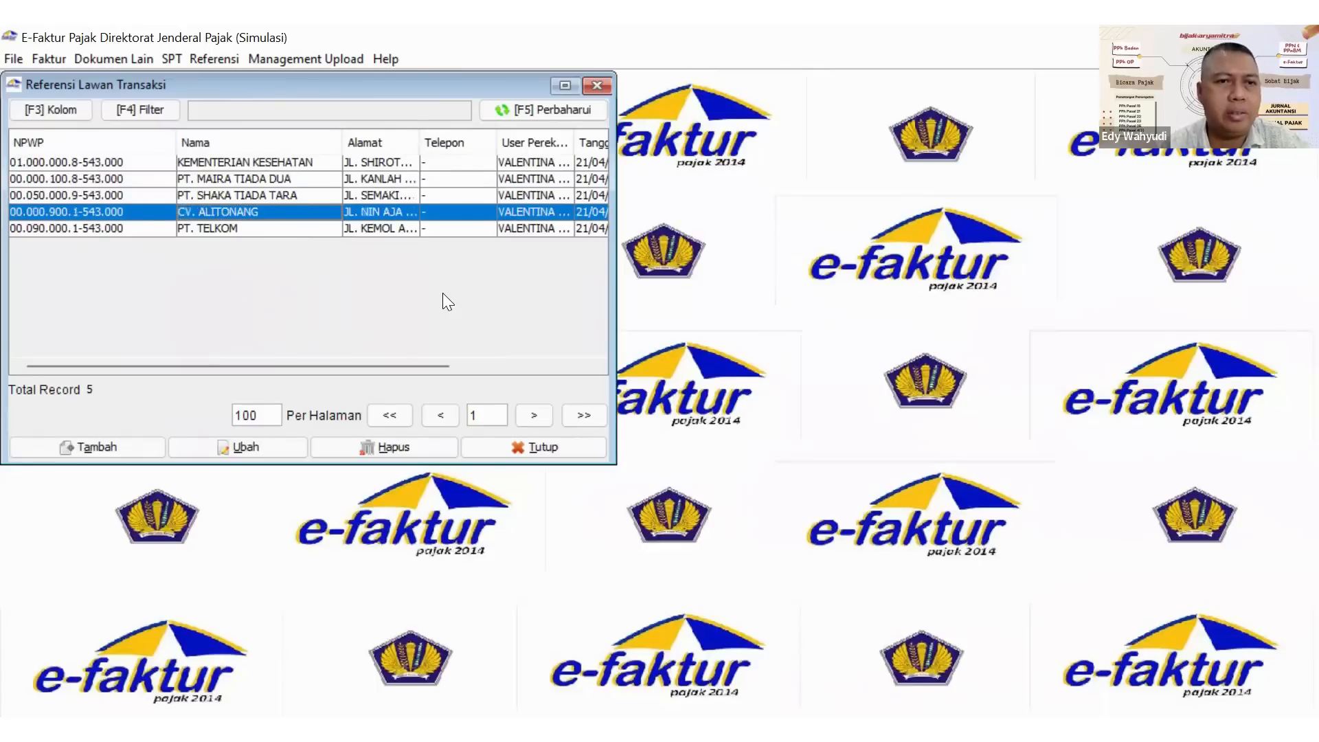
key("Down")
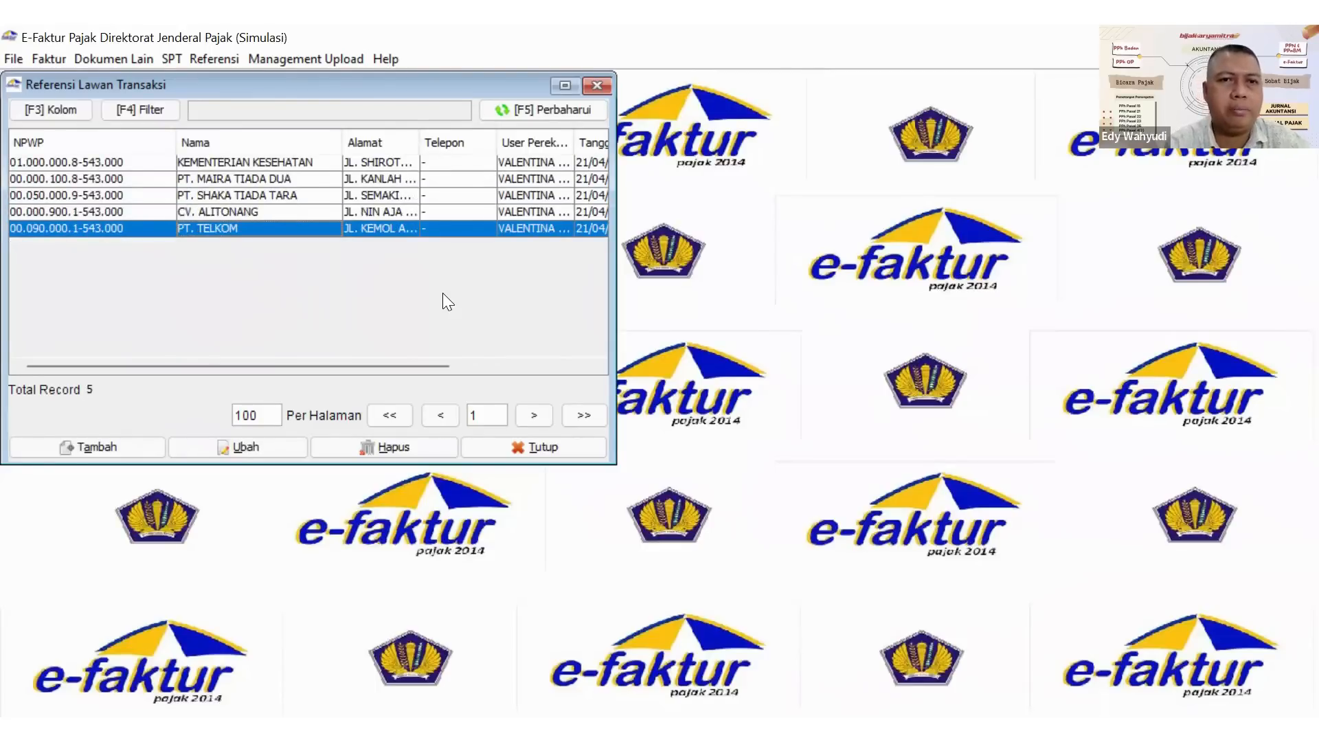
left_click(597, 85)
Check the registered invoice number range in Referensi Nomor Faktur, widening the start and end number columns, and close the list.
left_click(226, 58)
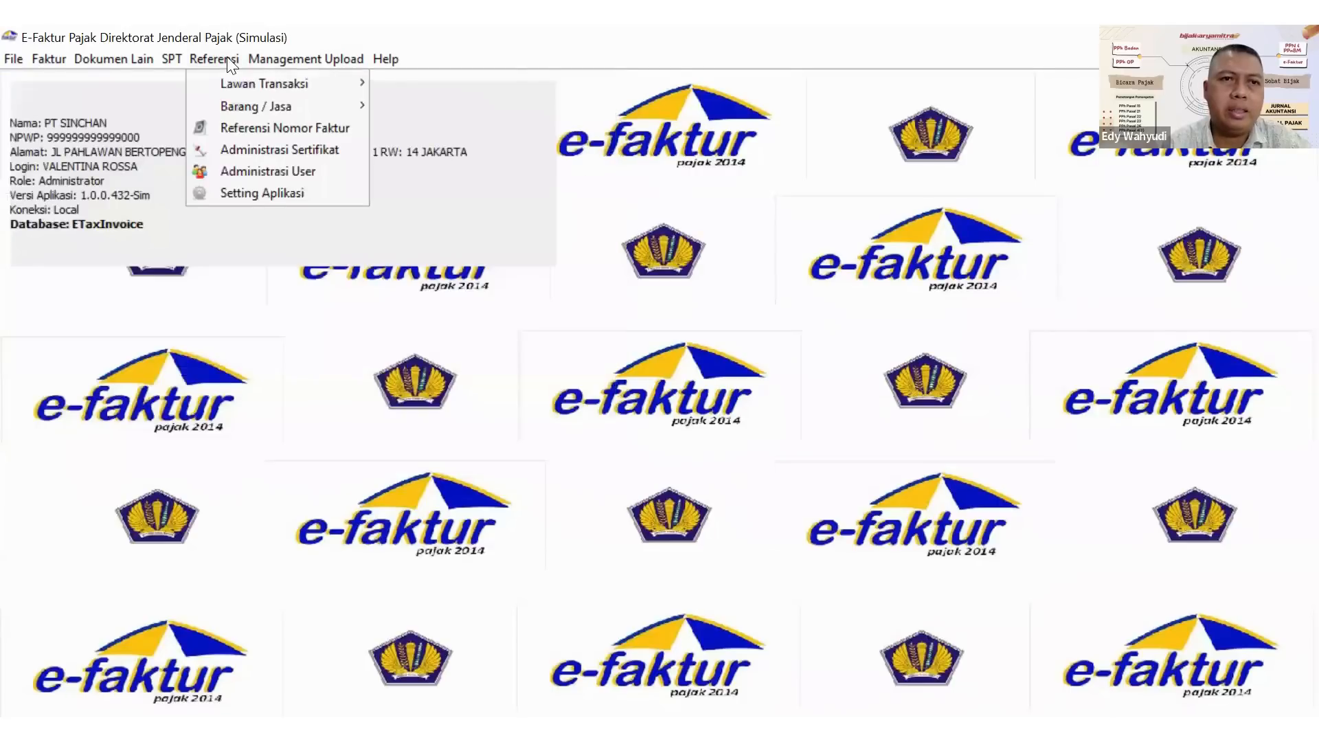
left_click(292, 131)
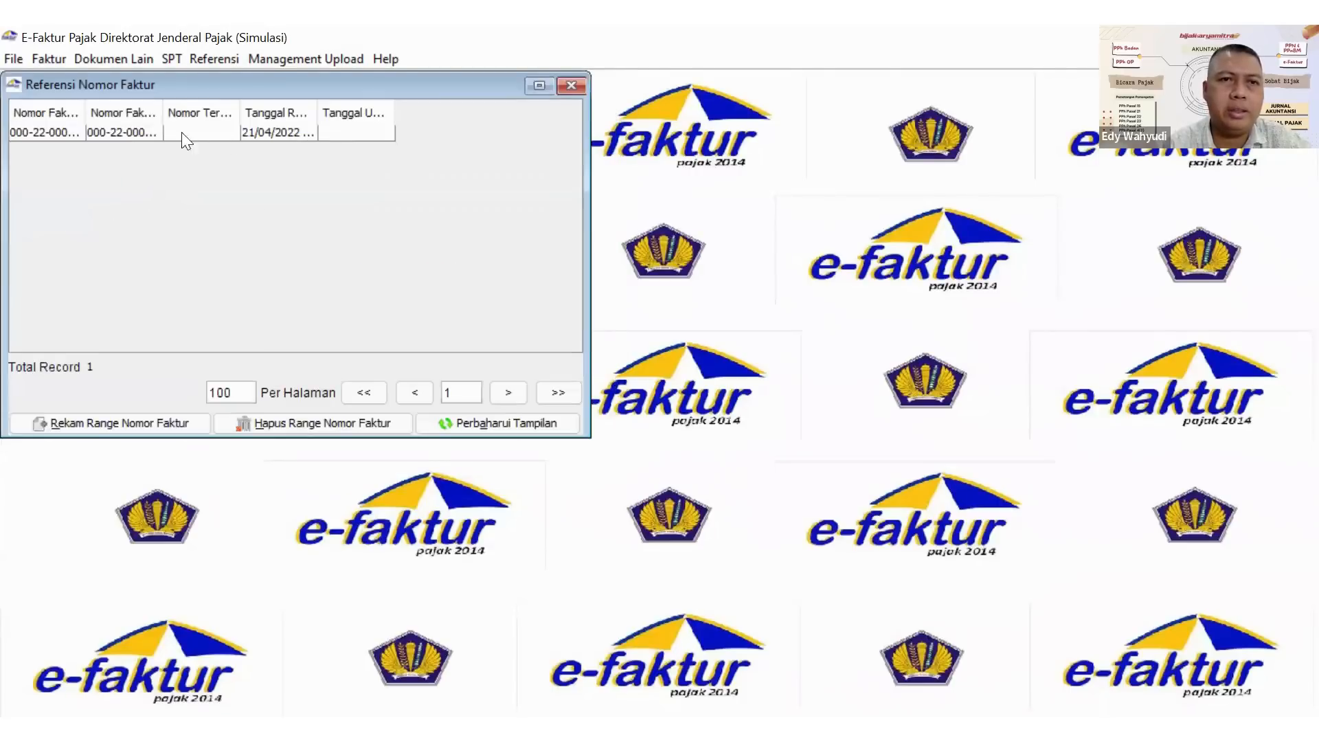
left_click_drag(162, 120, 286, 120)
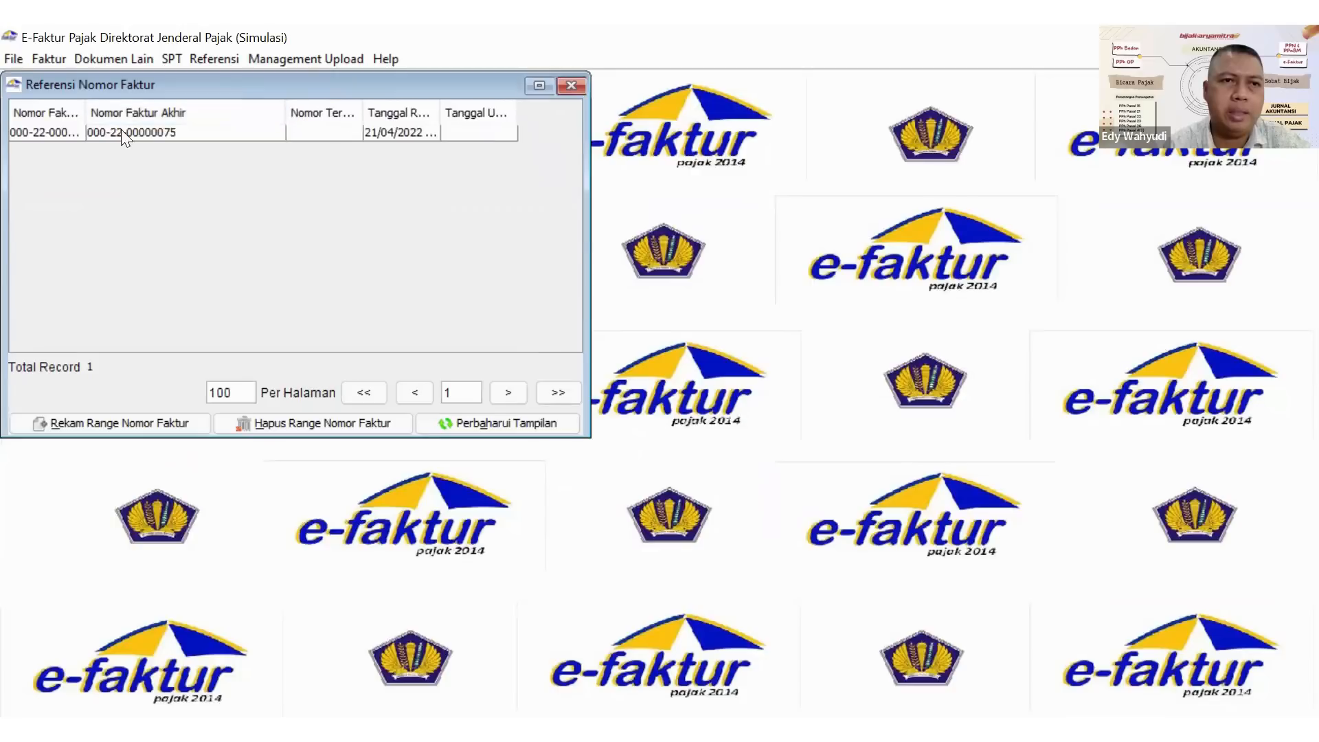
left_click_drag(85, 120, 147, 121)
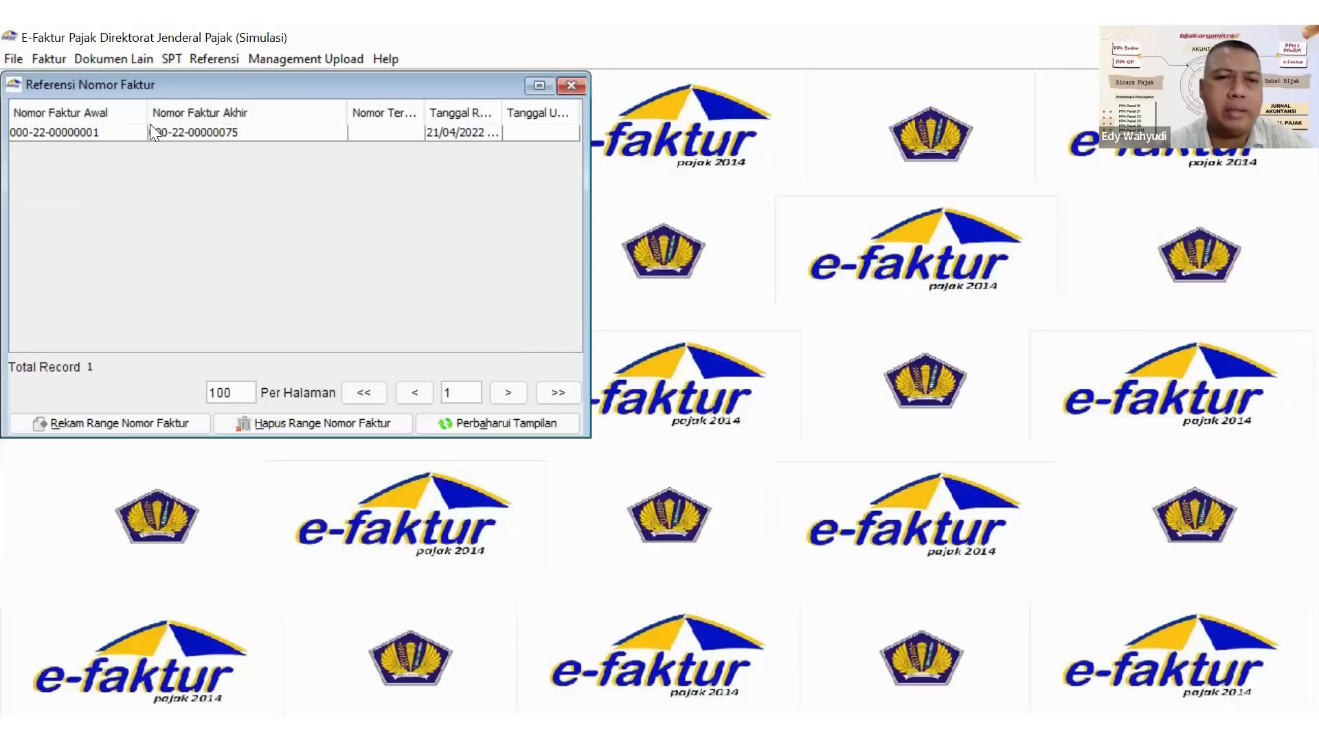
left_click(570, 86)
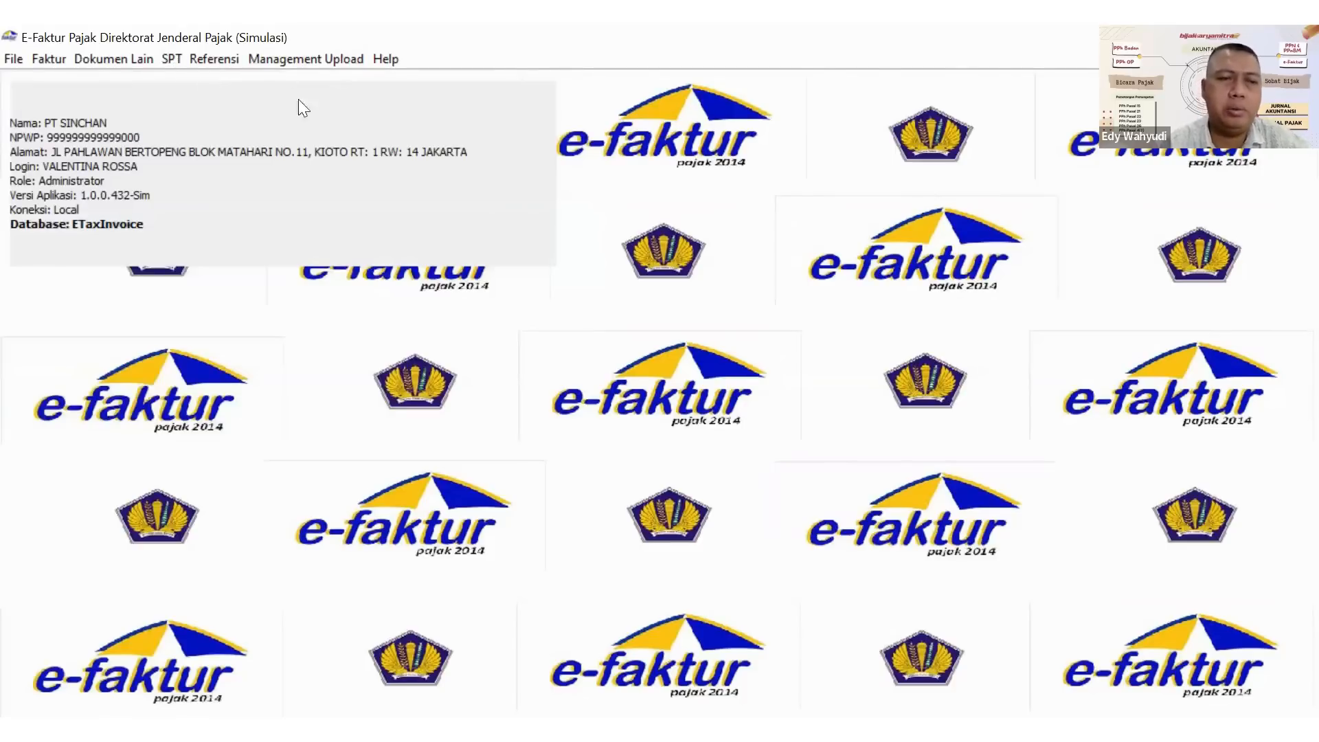
Open the maximised output tax (Pajak Keluaran) invoice list and start recording a new invoice.
left_click(52, 58)
mouse_move(58, 83)
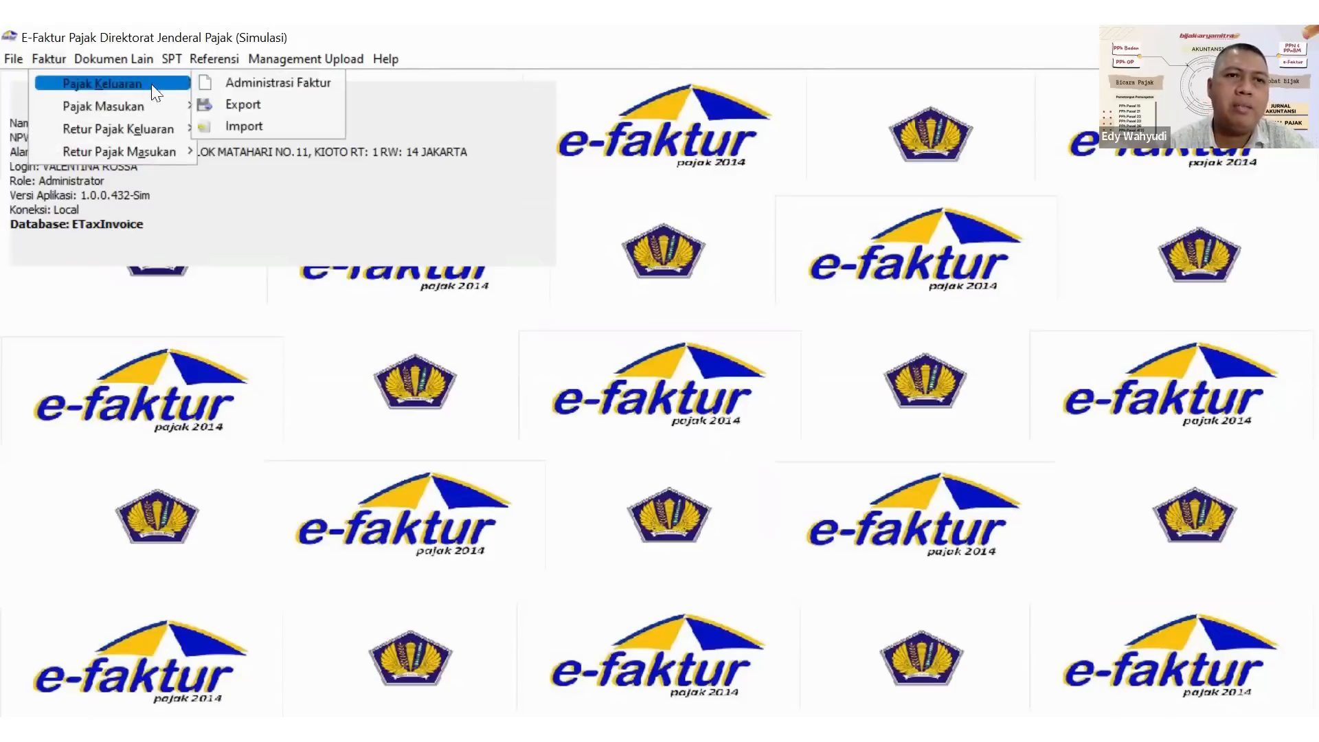
left_click(260, 86)
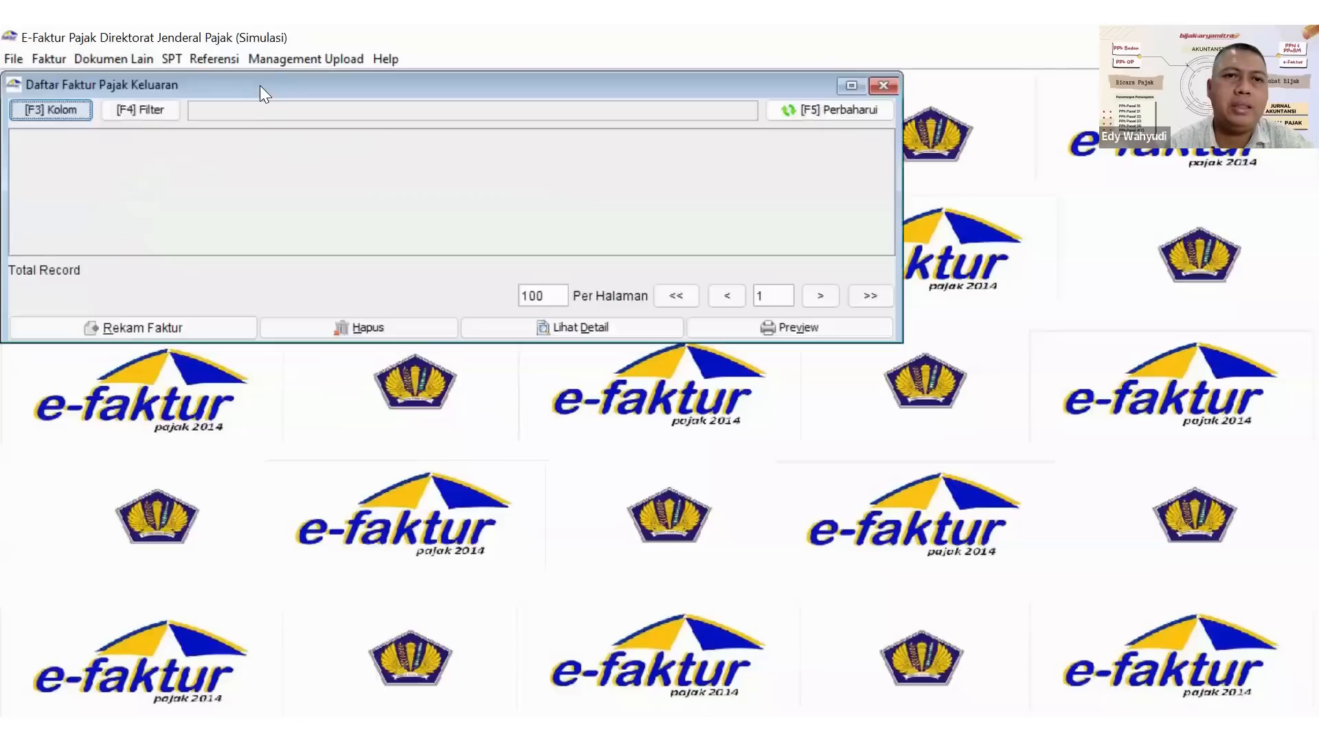
left_click(852, 84)
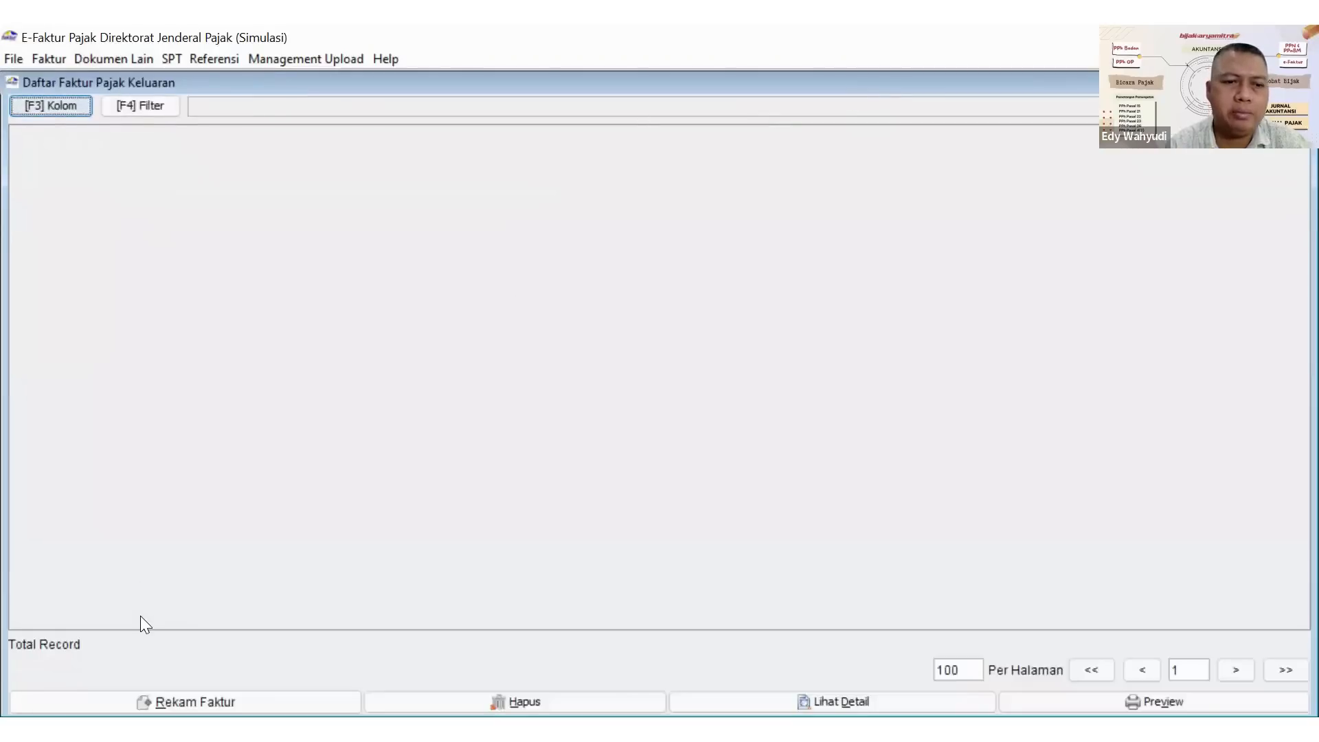
key("space")
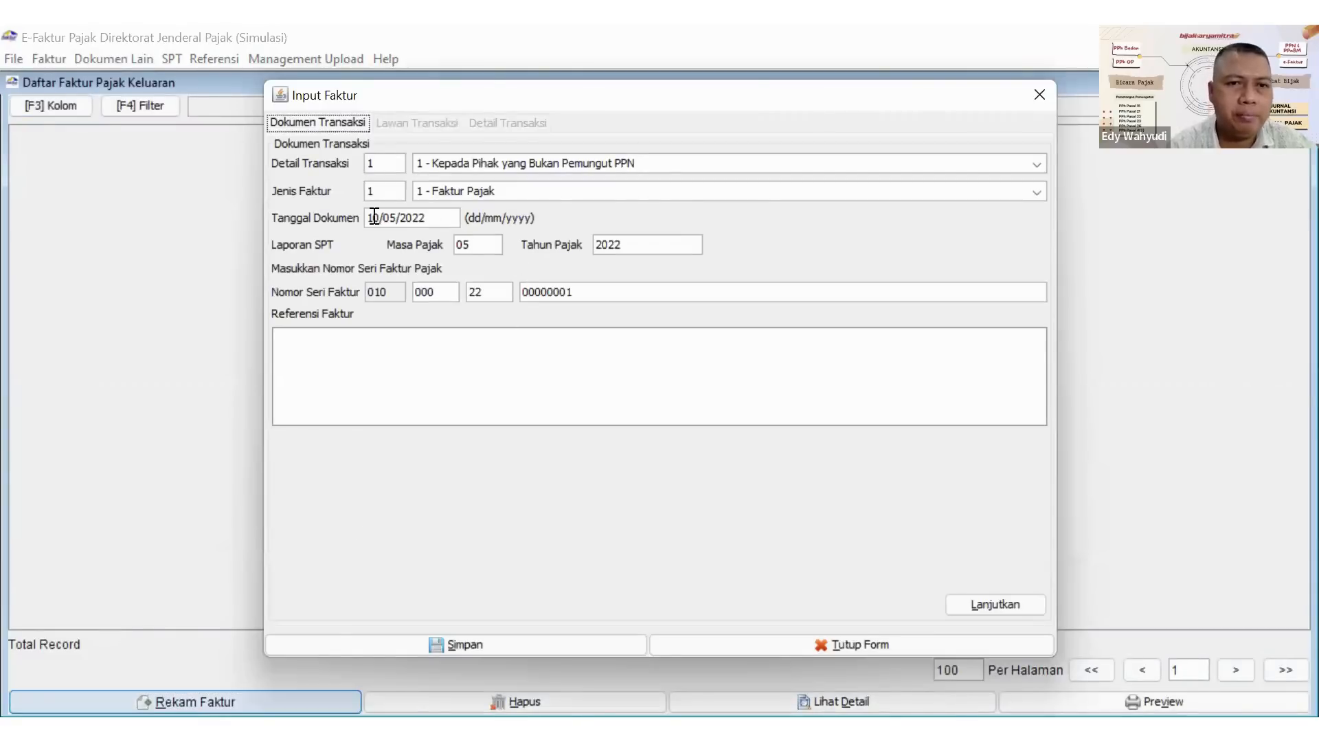
Set the invoice's document date to 11/04/2022.
mouse_move(371, 217)
left_mouse_down()
mouse_move(419, 218)
mouse_move(397, 219)
left_mouse_up()
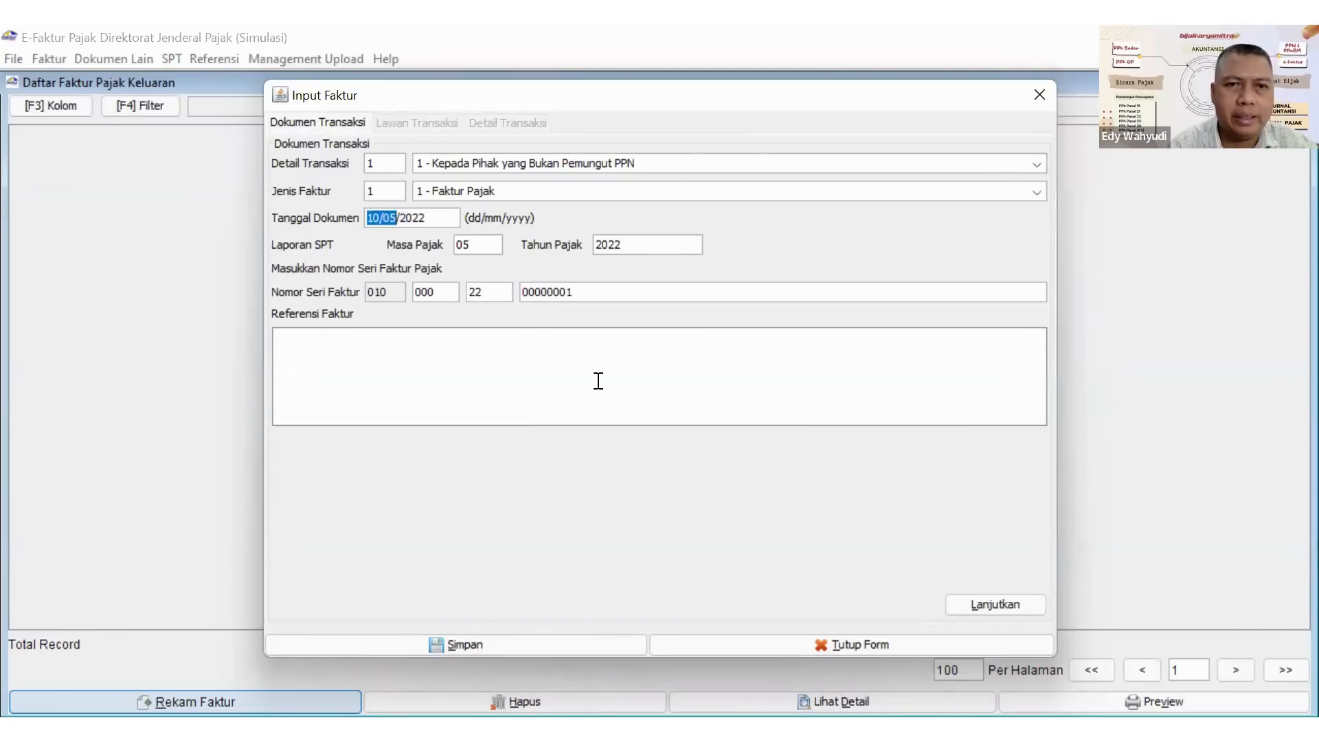
type("0")
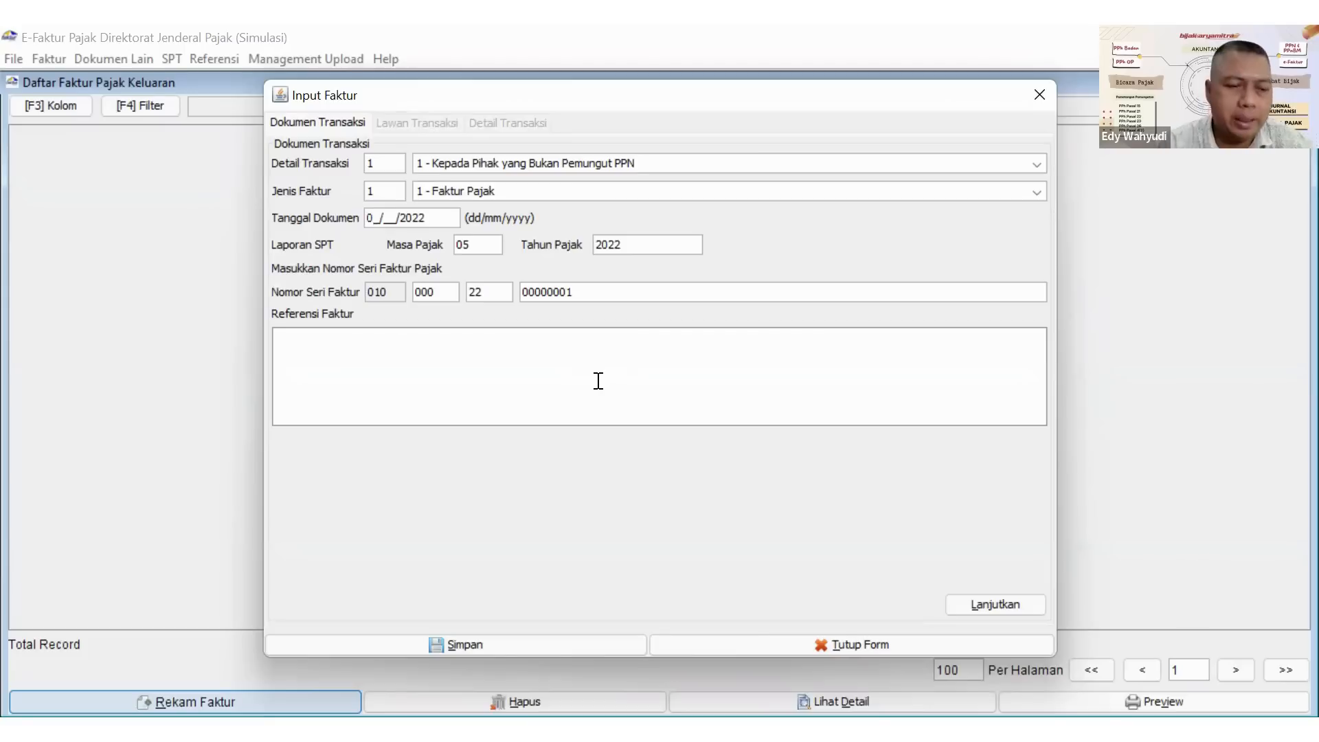
key("BackSpace")
type("11/")
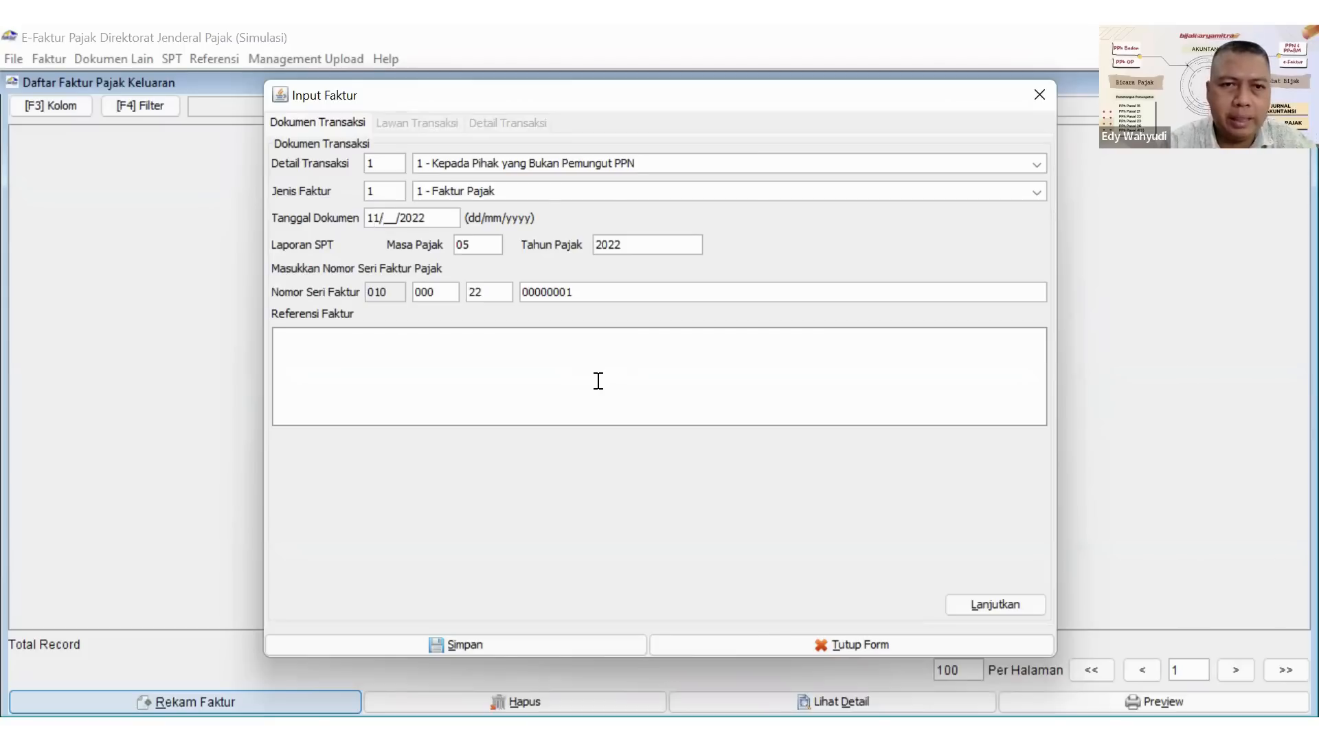
type("04")
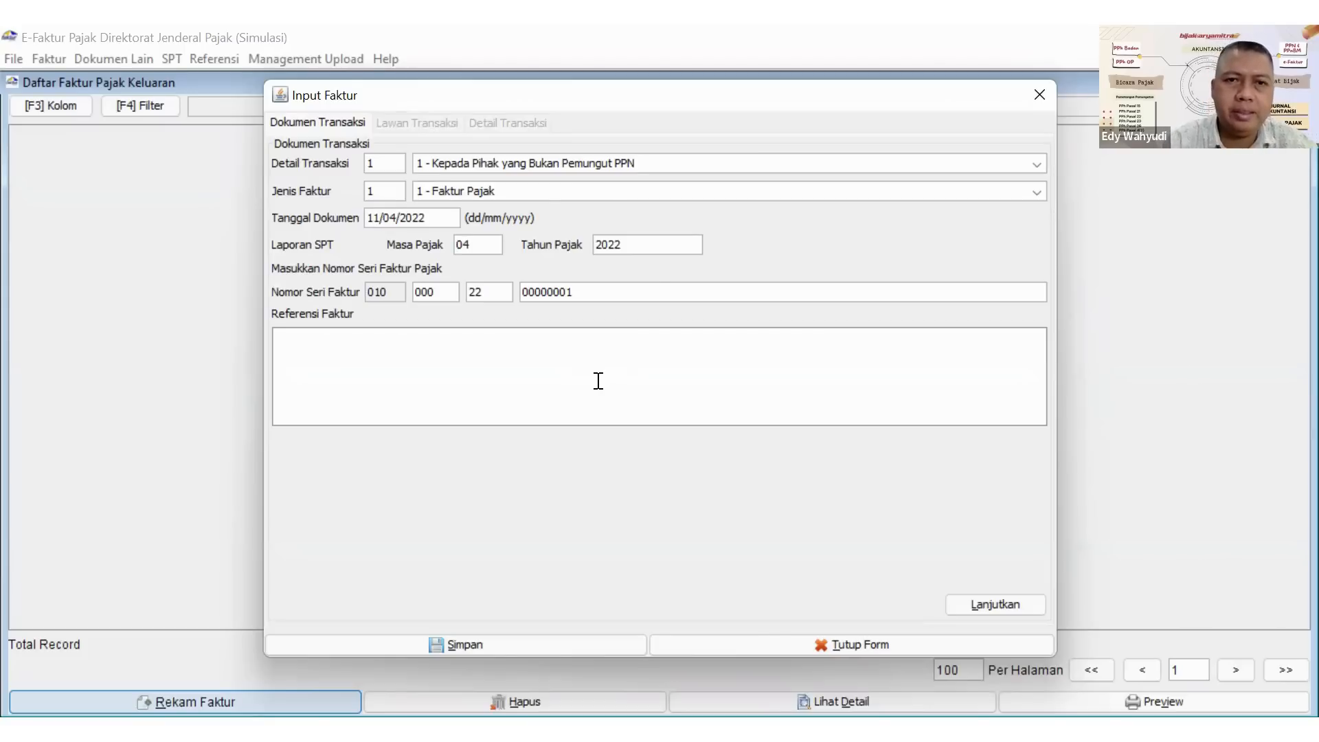
Set Detail Transaksi to "2 - Kepada Pemungut Bendaharawan" and continue to the counterparty page.
left_click(560, 163)
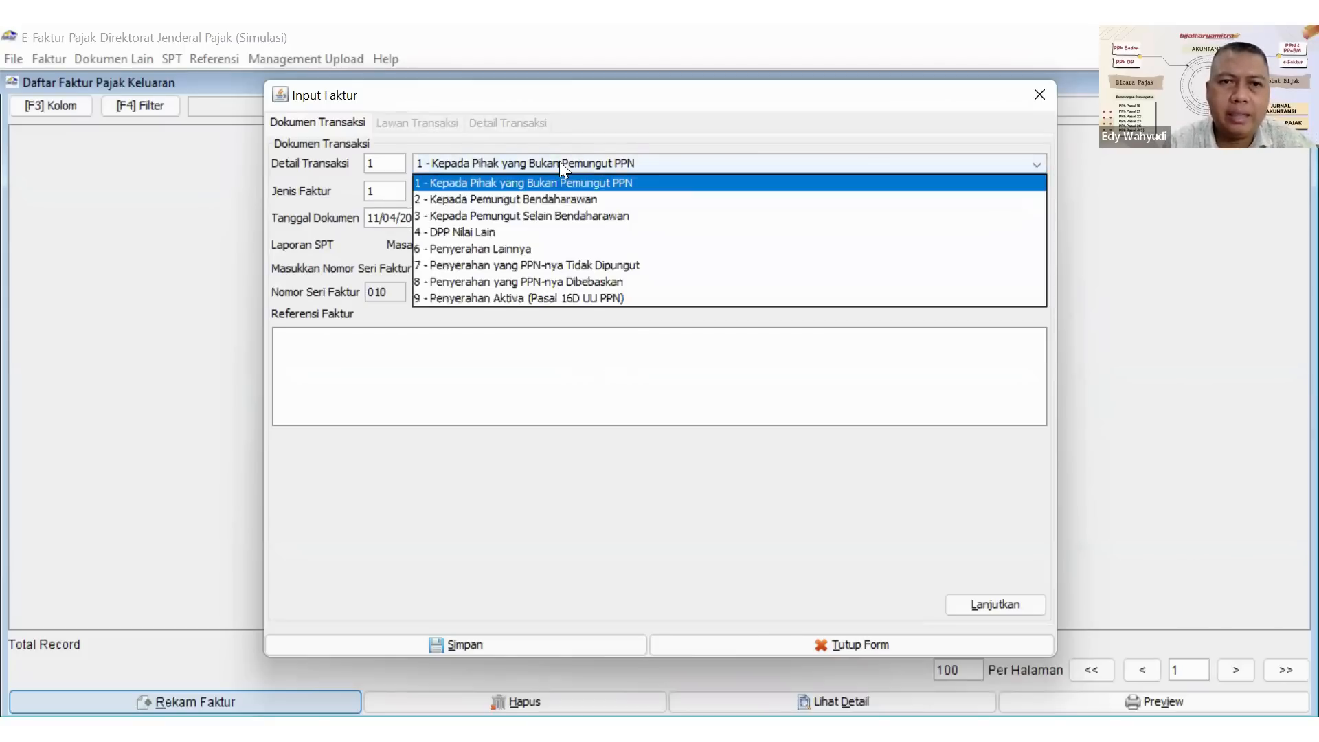
left_click(533, 199)
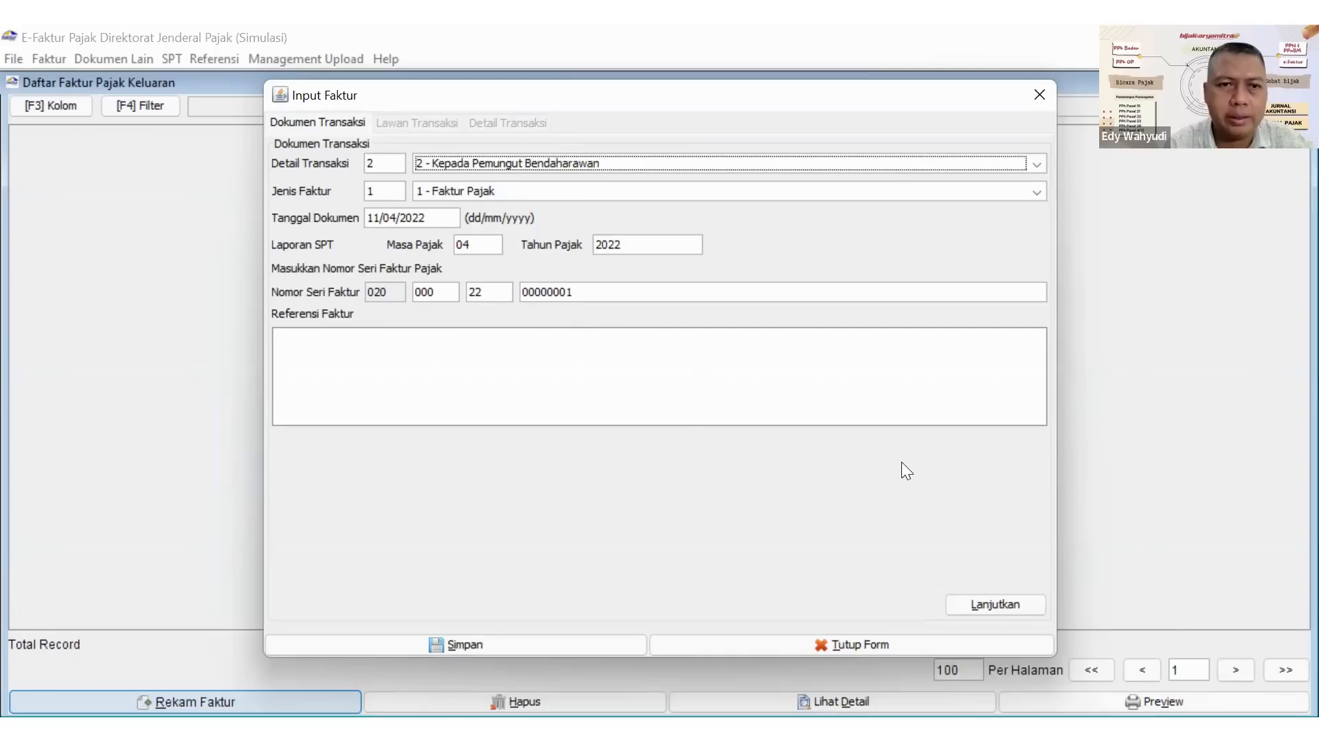
left_click(1009, 606)
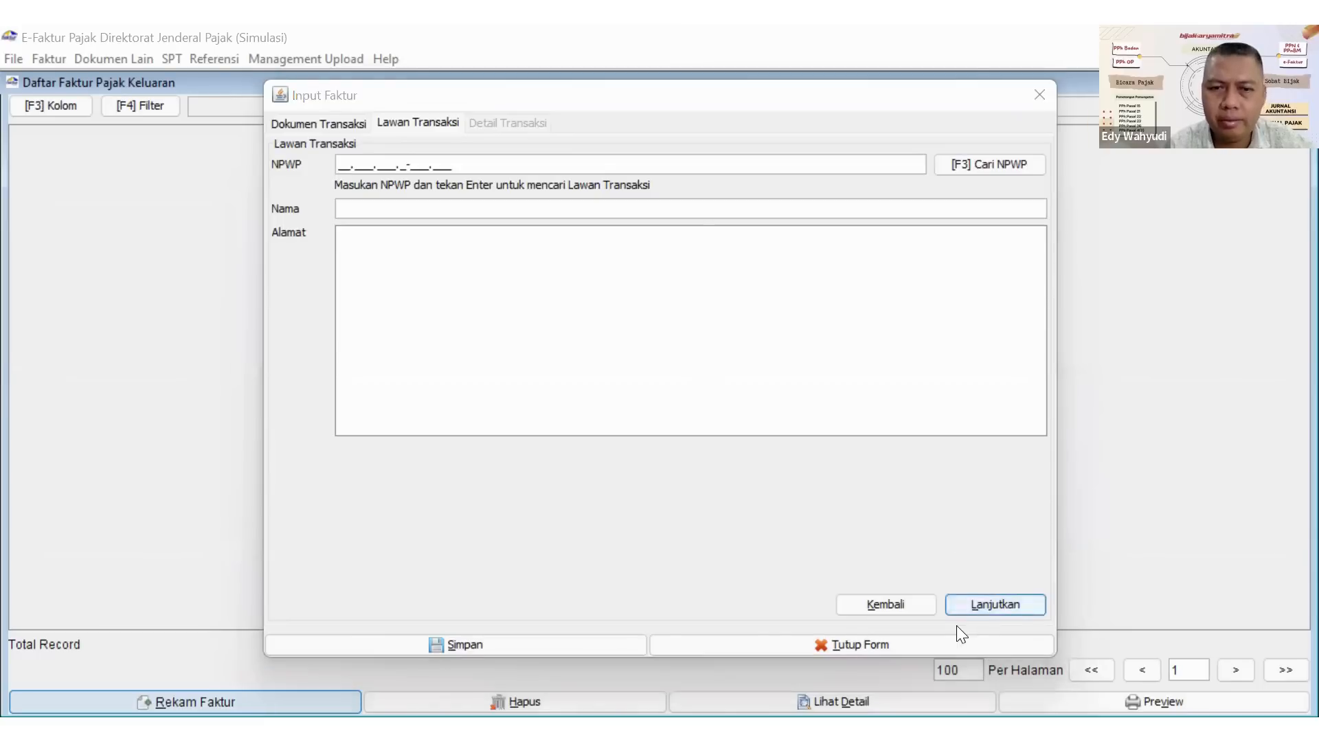
Choose KEMENTERIAN KESEHATAN as the counterparty through the NPWP search and continue to the transaction details.
left_click(976, 167)
left_click(857, 254)
left_click(456, 314)
double_click(456, 313)
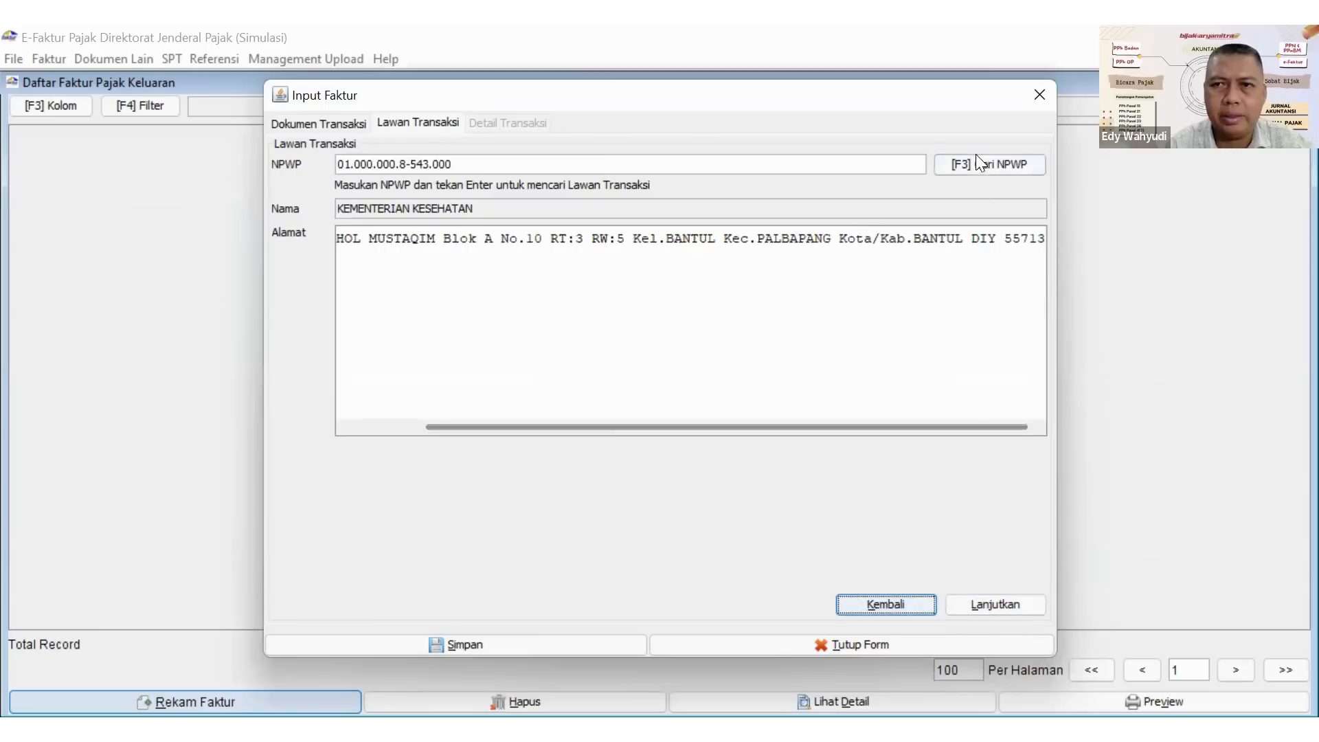
left_click(975, 595)
Record a new transaction item named TV 29 INCH and continue filling it in without registering it as a new item.
left_click(314, 167)
left_click(614, 198)
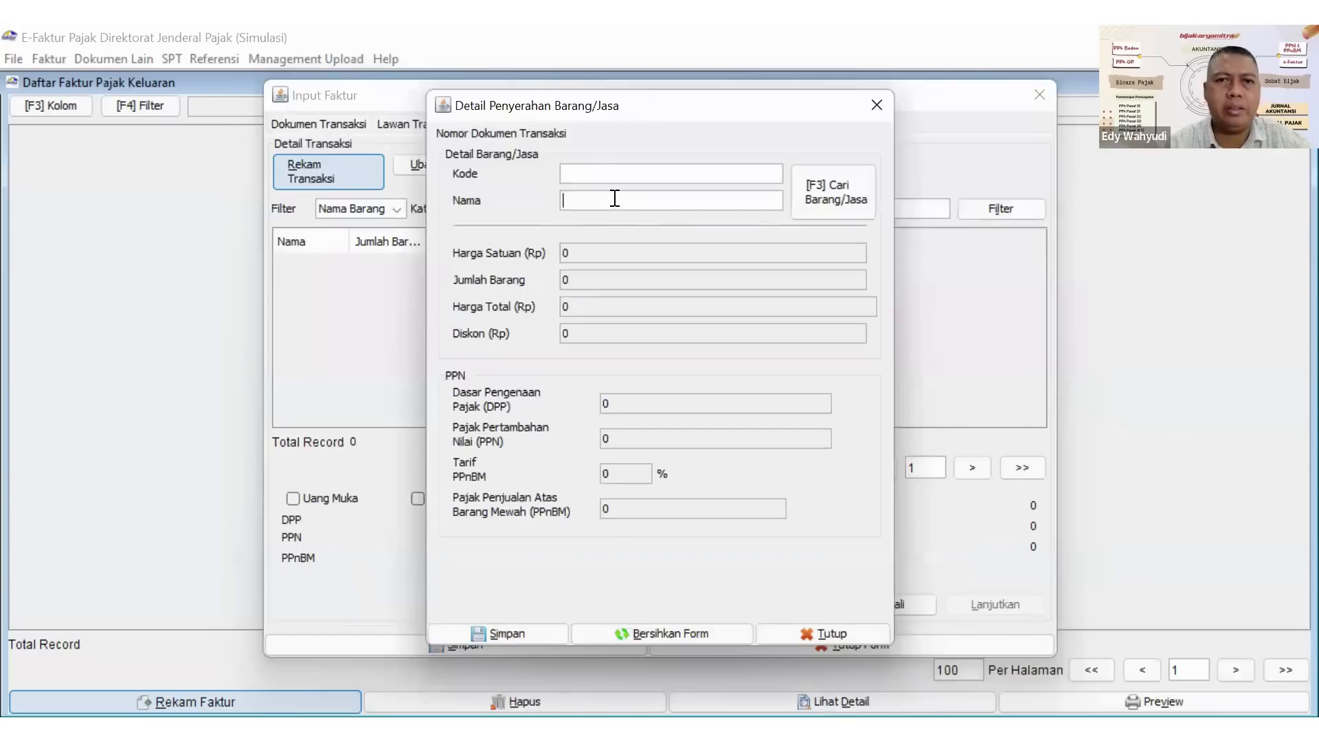
type("t")
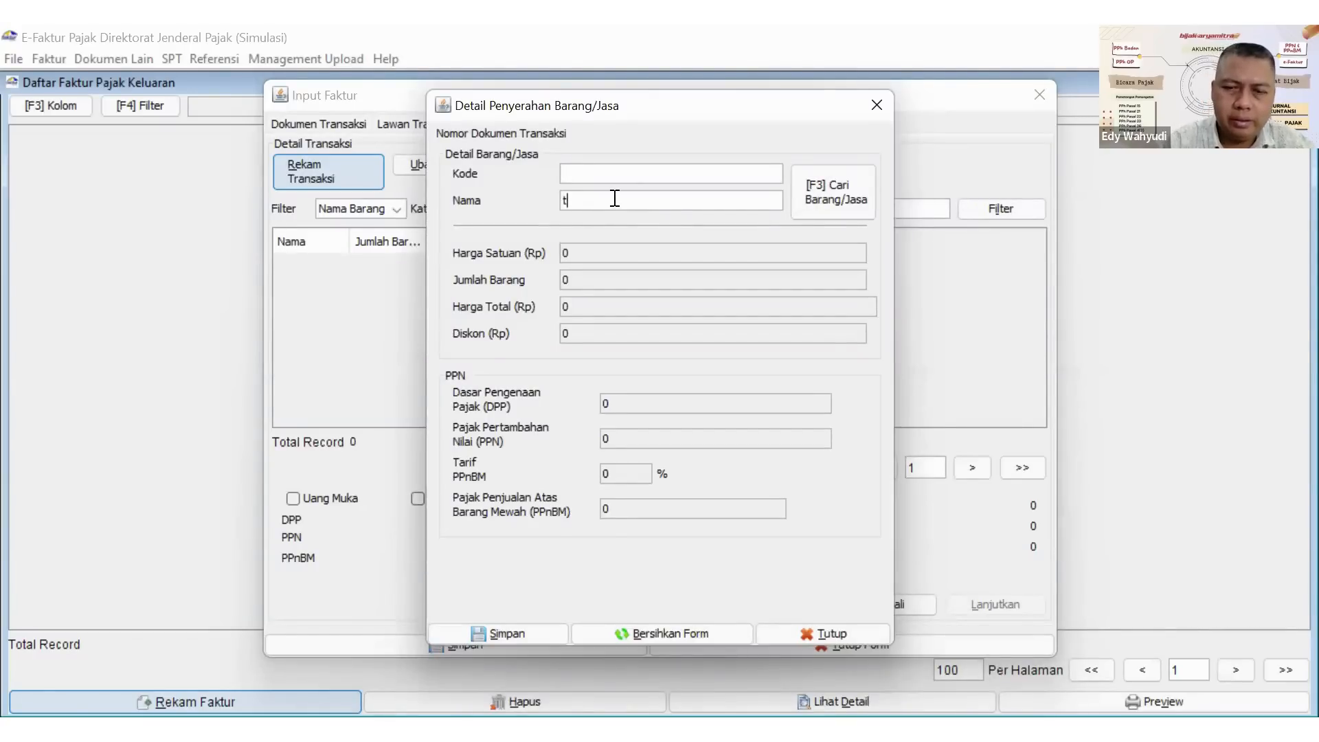
key("BackSpace")
type("TV")
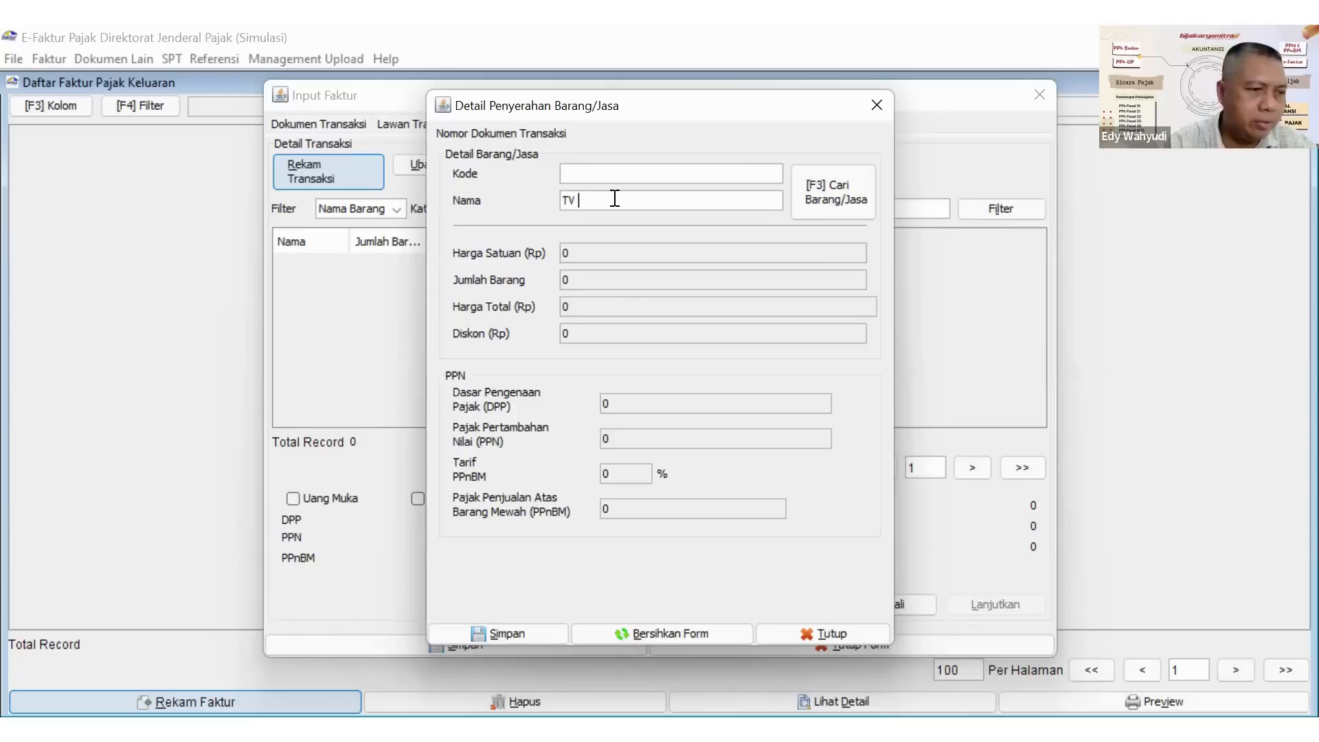
type(" 2")
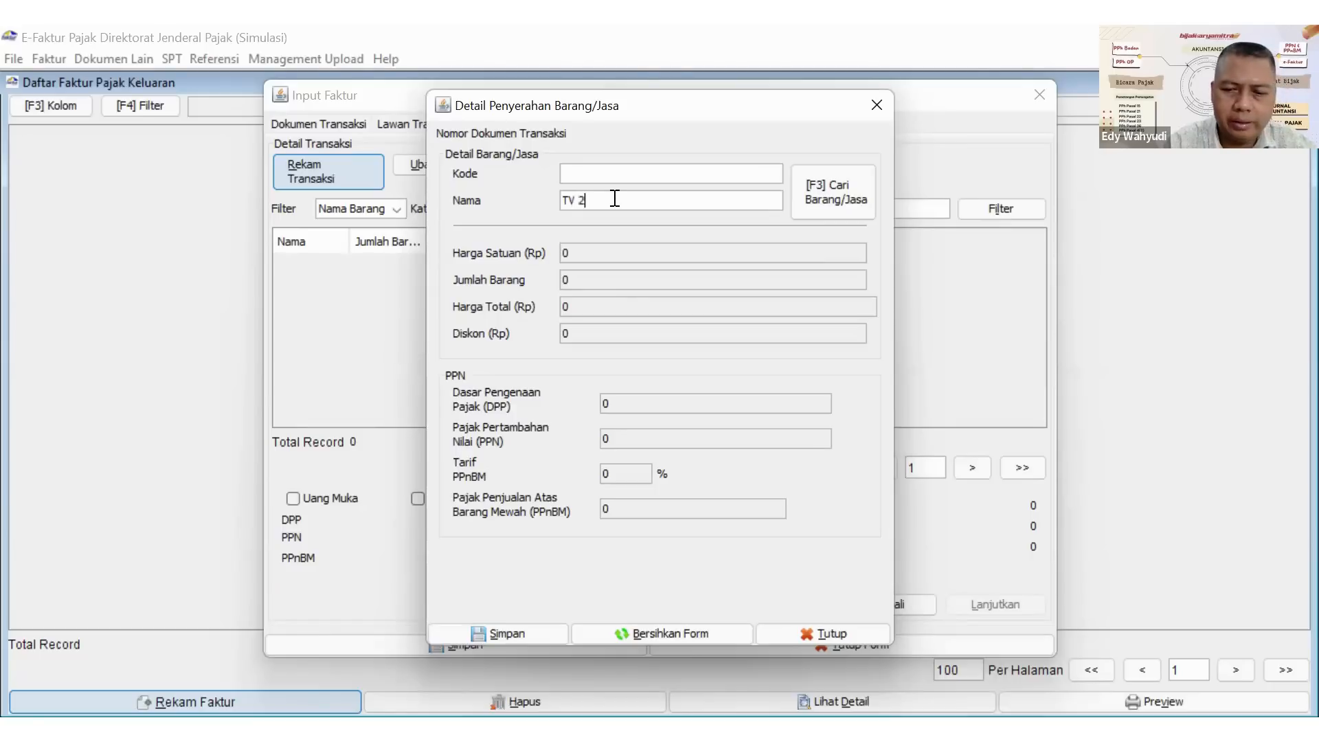
type("9 INCH")
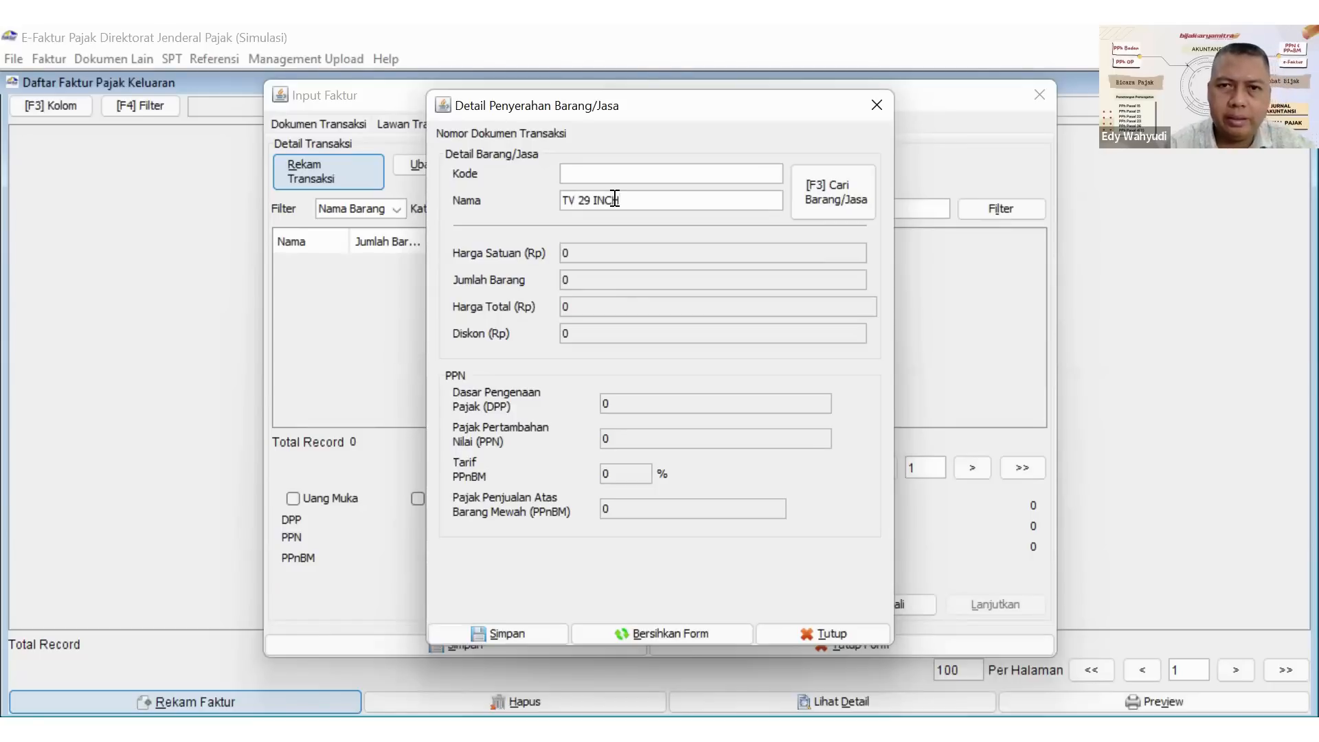
key("Return")
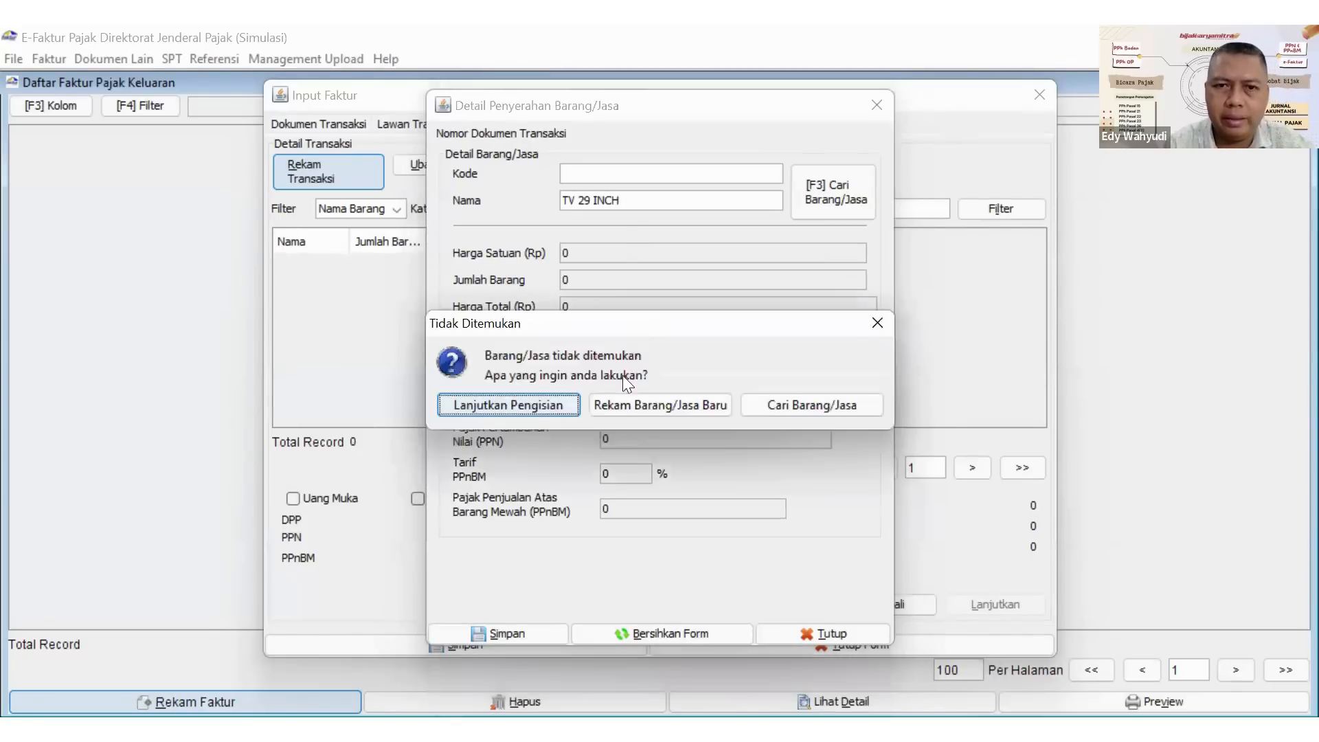
left_click(534, 399)
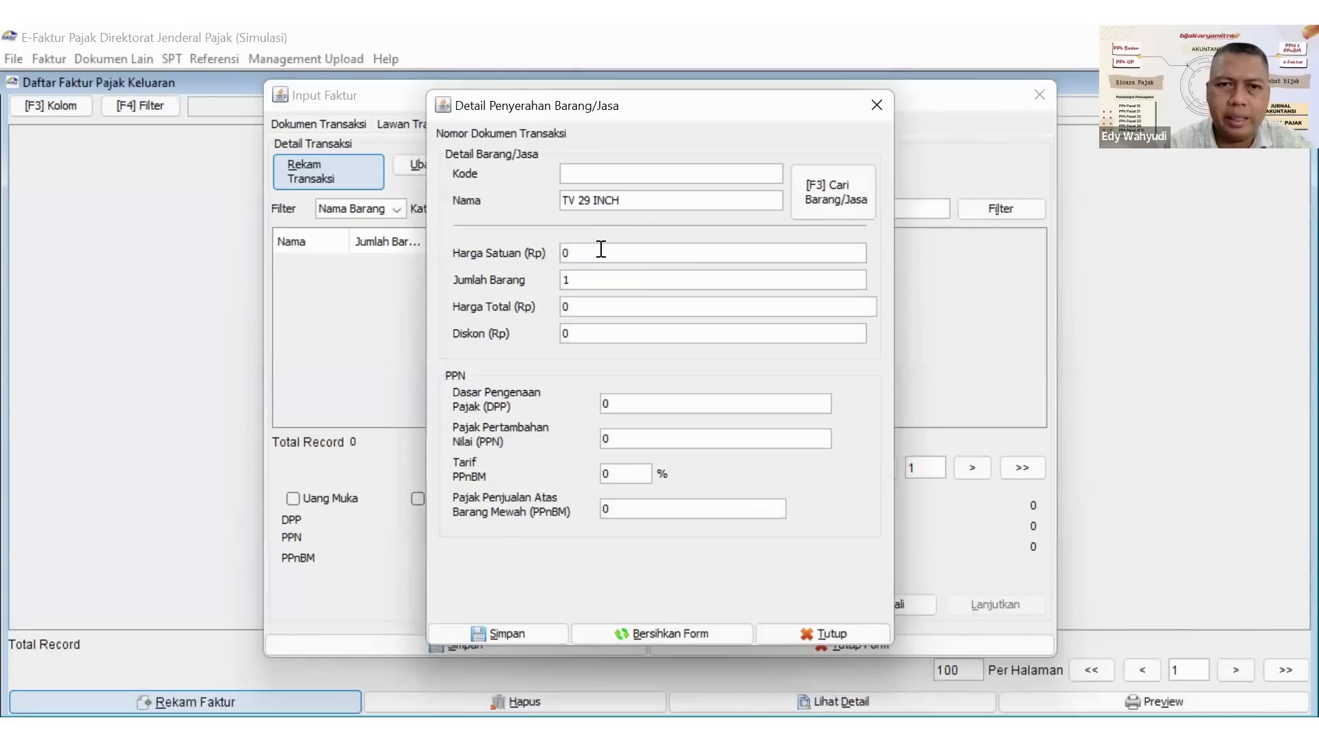
Set the TV 29 INCH item's Harga Satuan to 10.000.000 and its Jumlah Barang to 10.
left_click(596, 249)
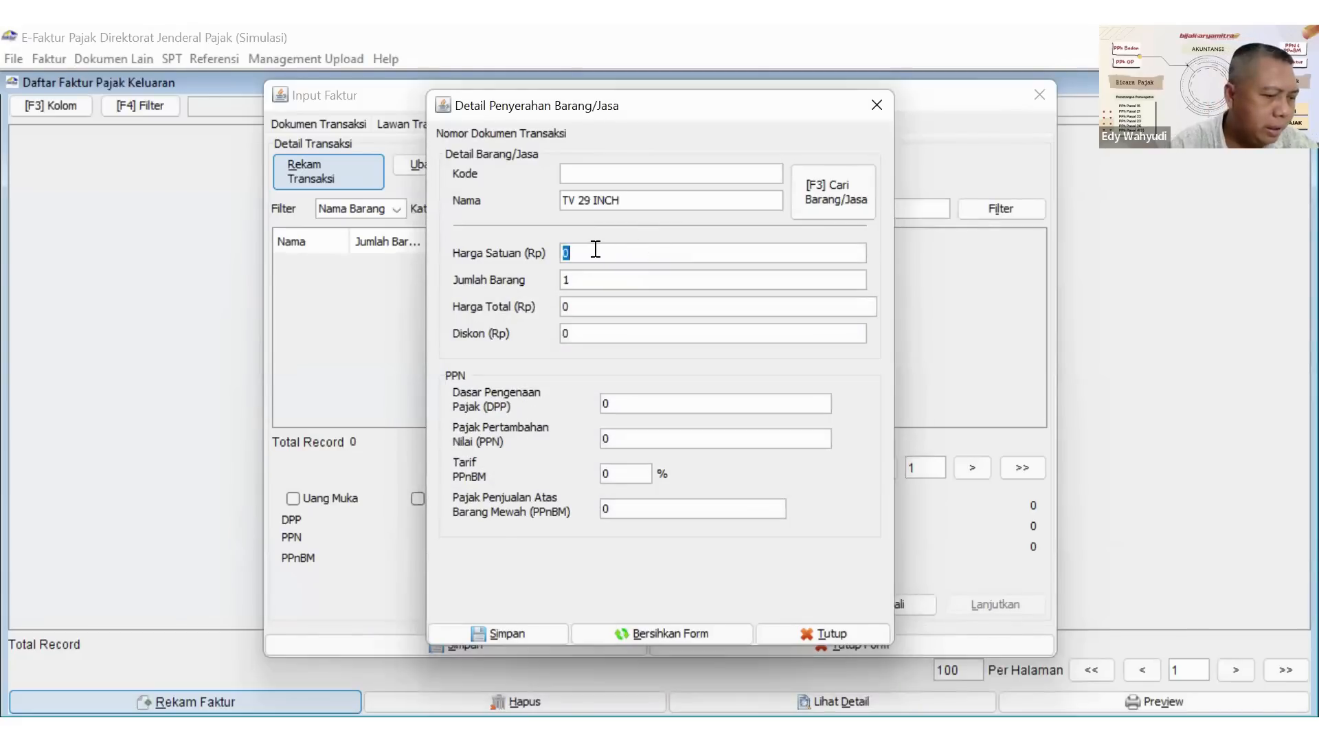
type("100000")
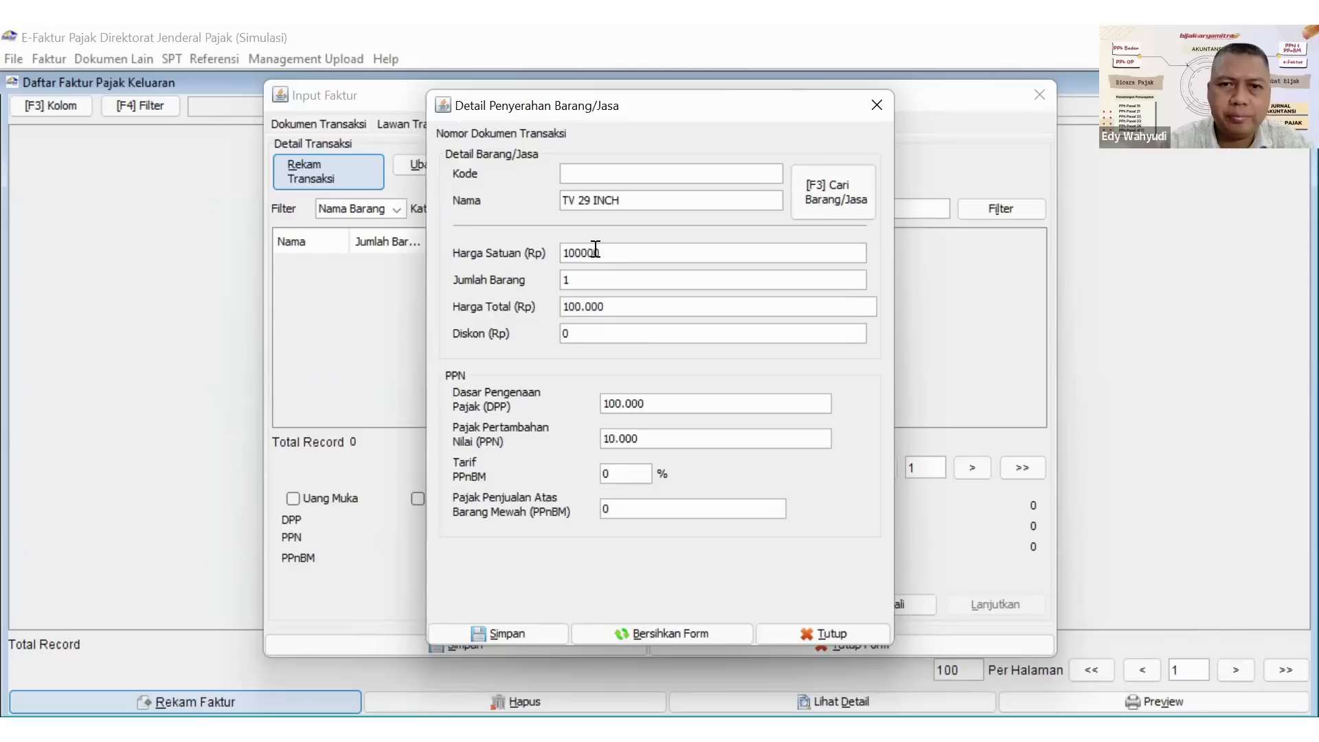
type("00")
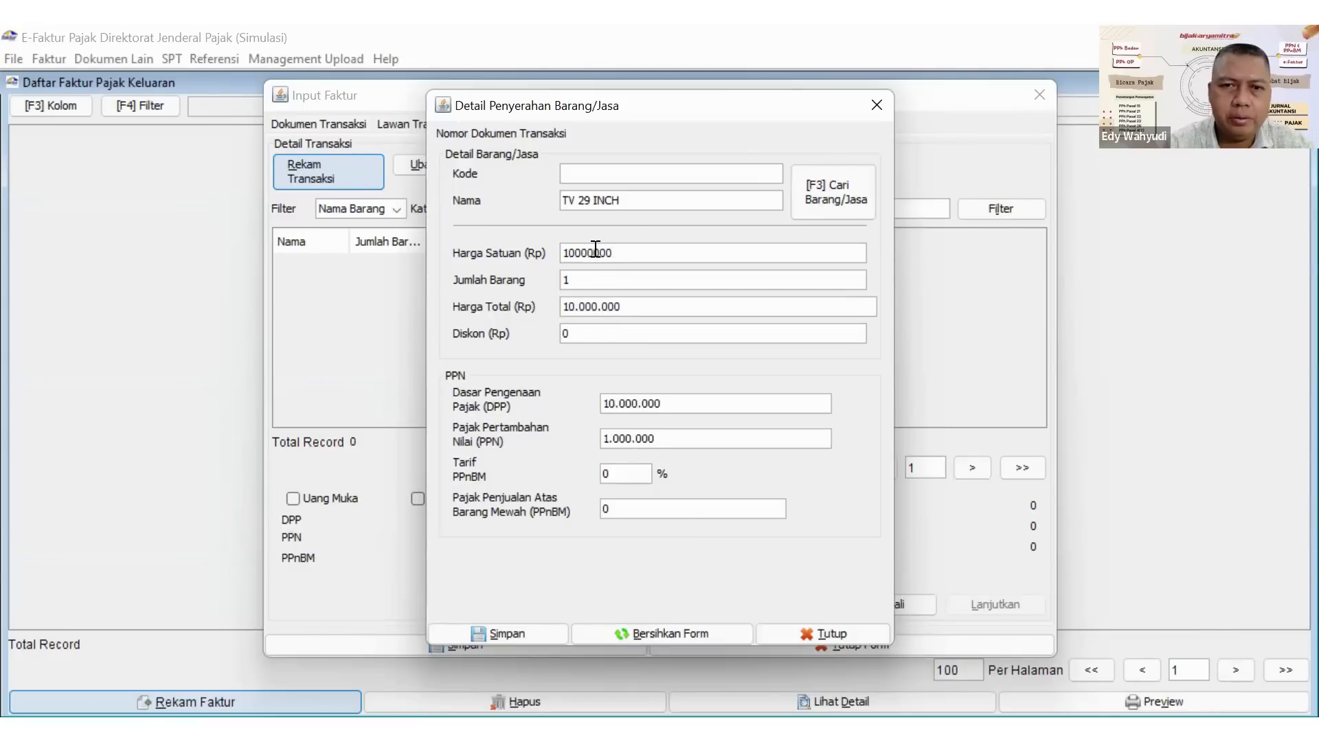
left_click(580, 285)
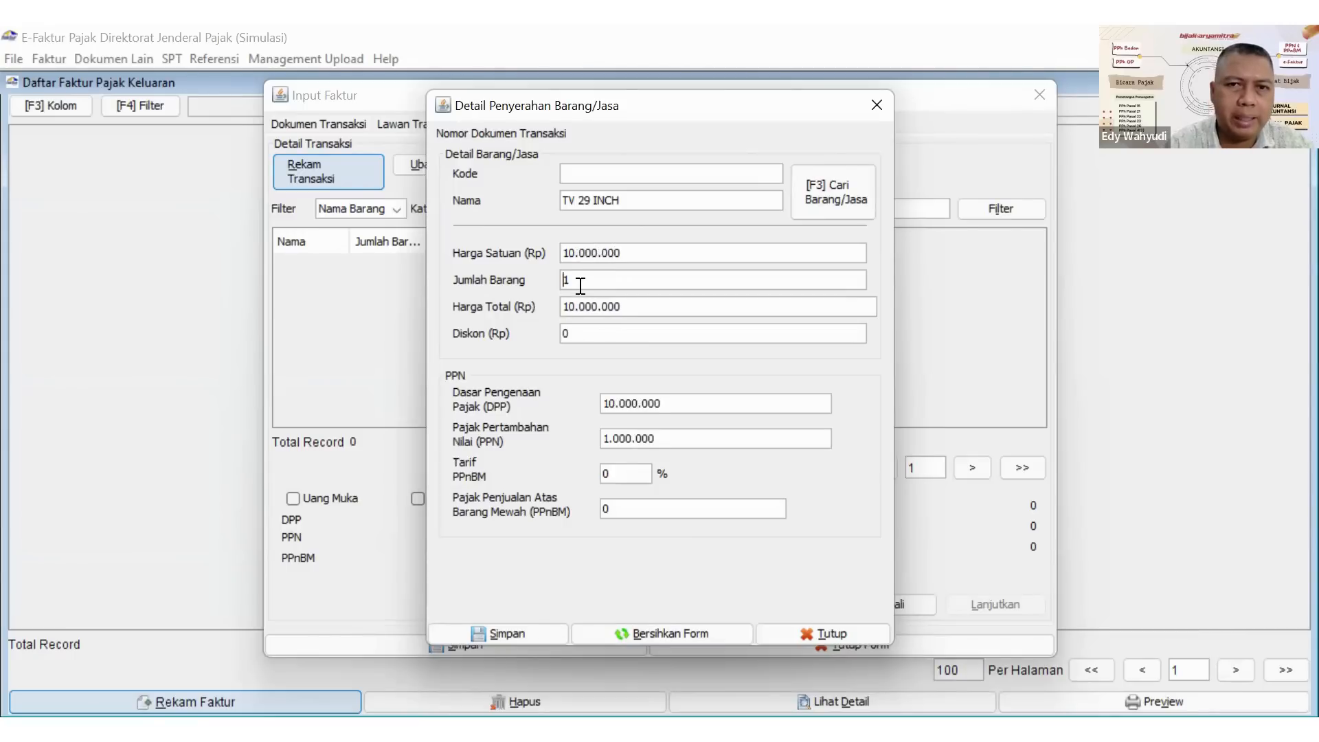
type("0")
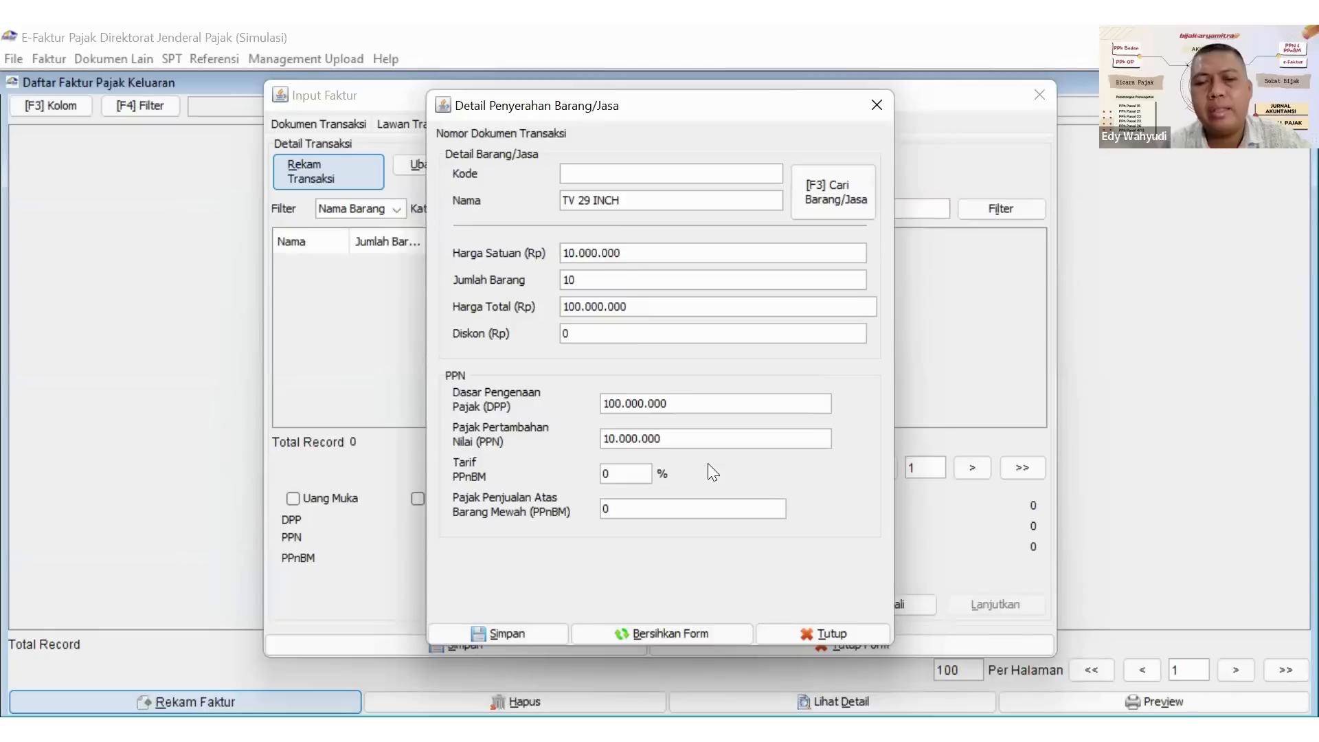
Set the TV 29 INCH item's Pajak Pertambahan Nilai (PPN) to 11.000.000.
key("Right")
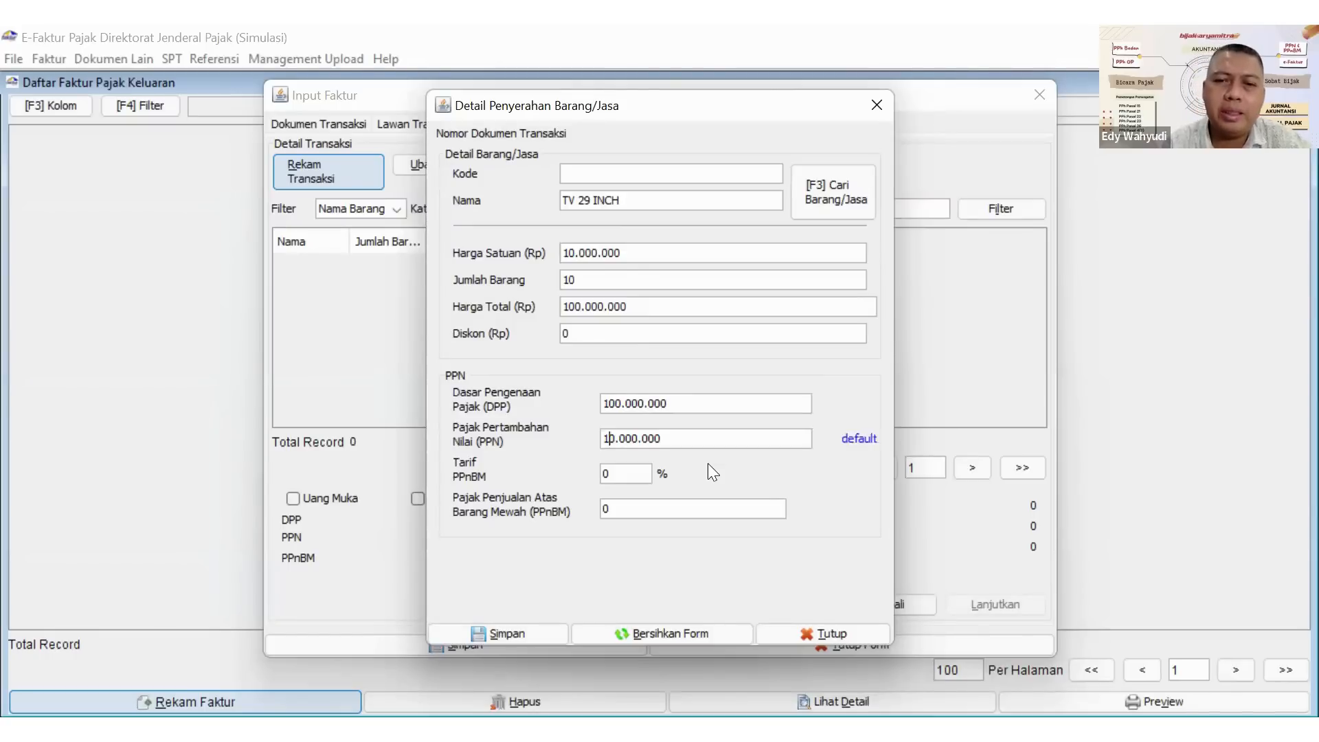
key("Right")
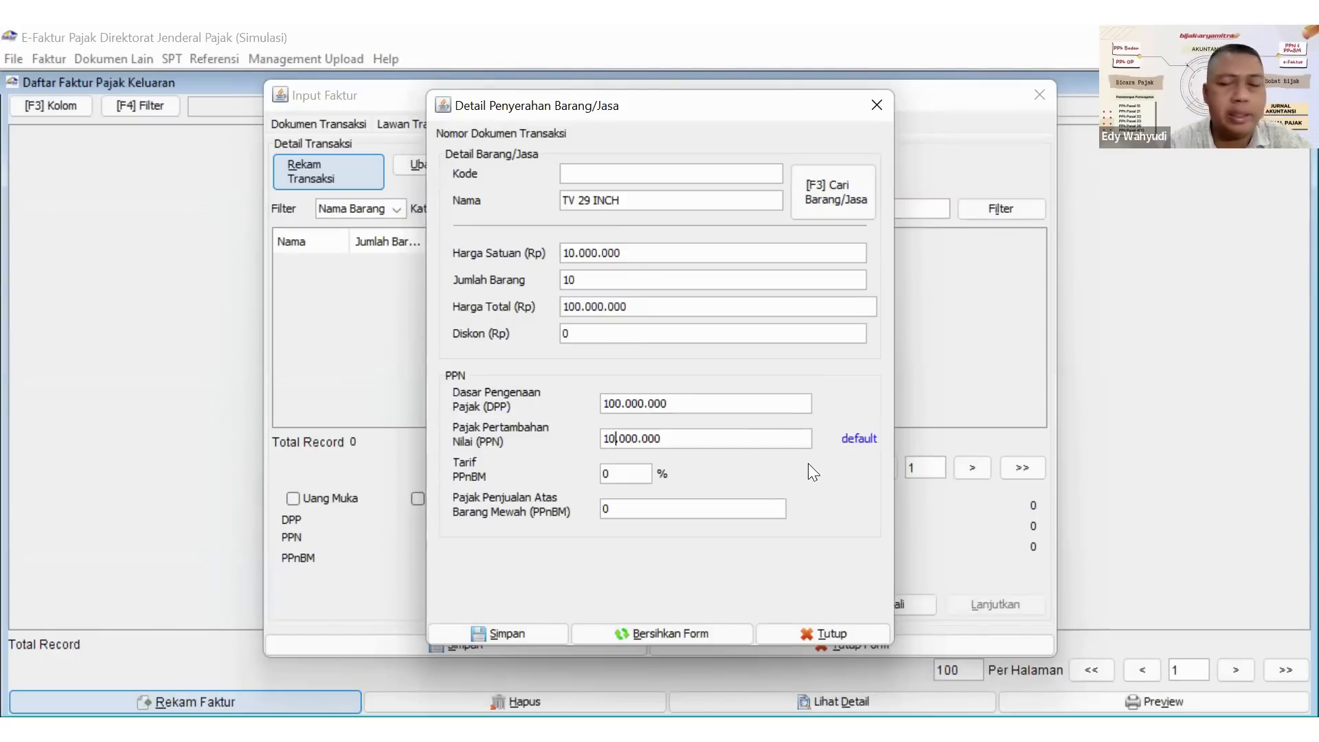
key("BackSpace")
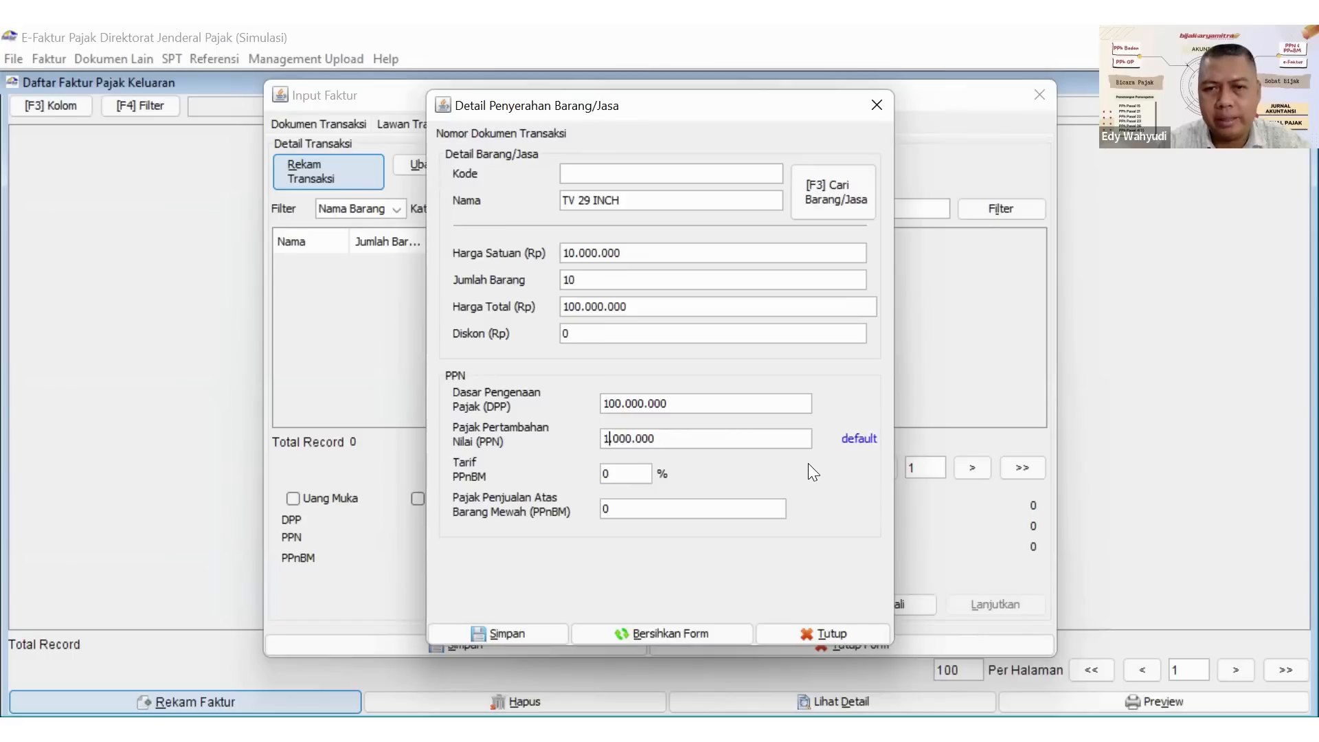
type("1")
left_click(713, 442)
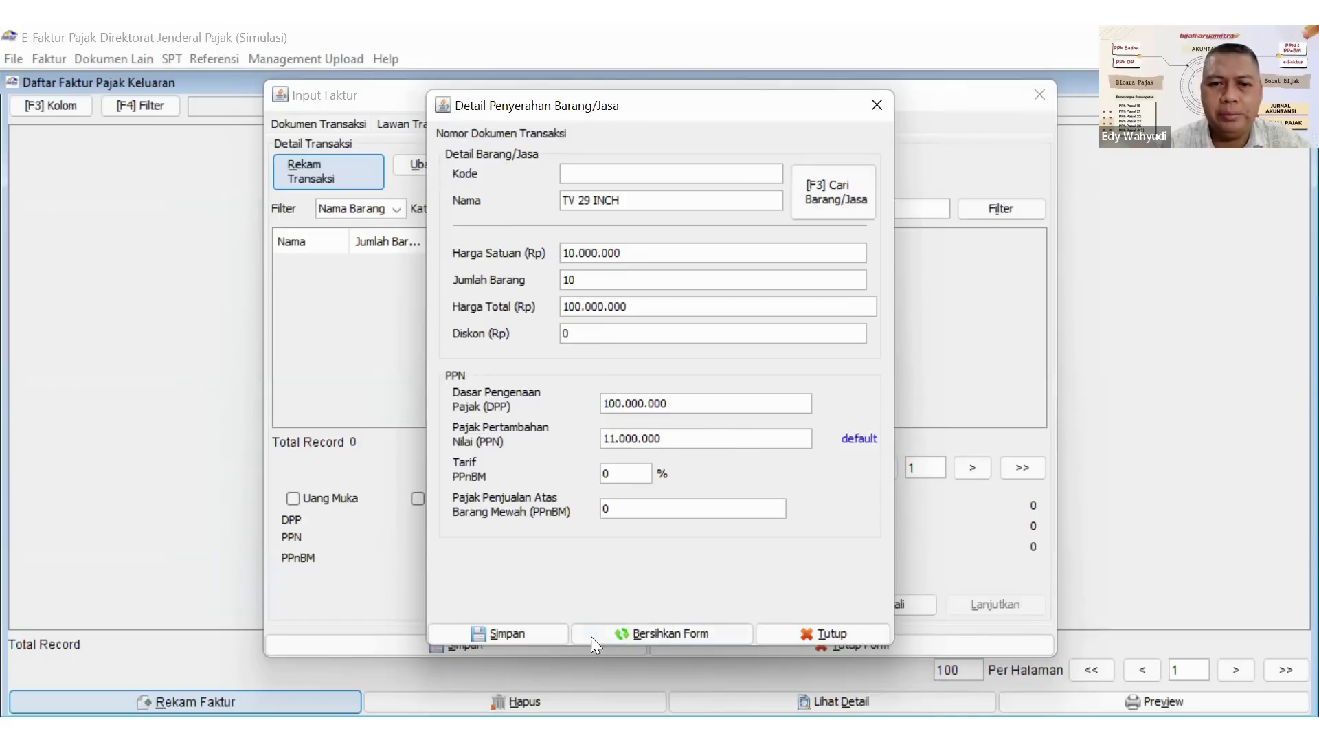
Save the TV 29 INCH item without defining another detail, and save the invoice, choosing to create a new one.
left_click(532, 630)
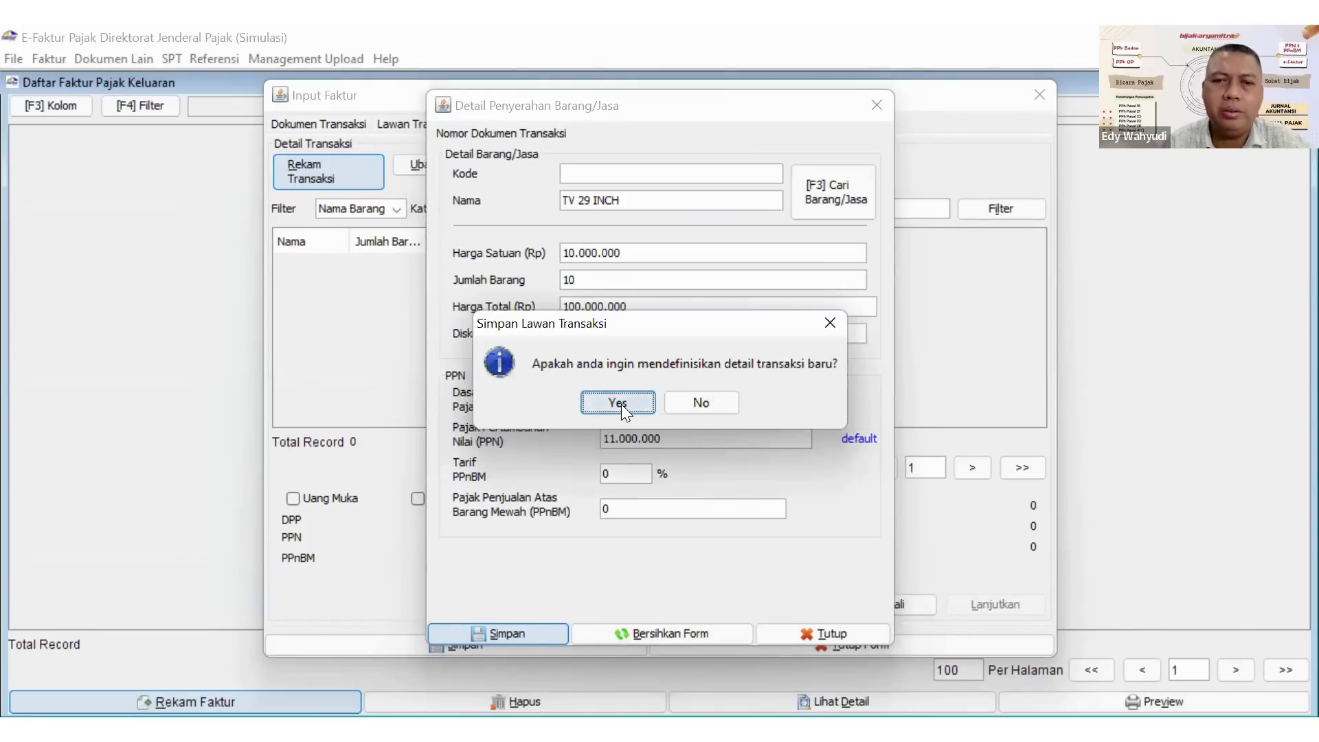
left_click(684, 402)
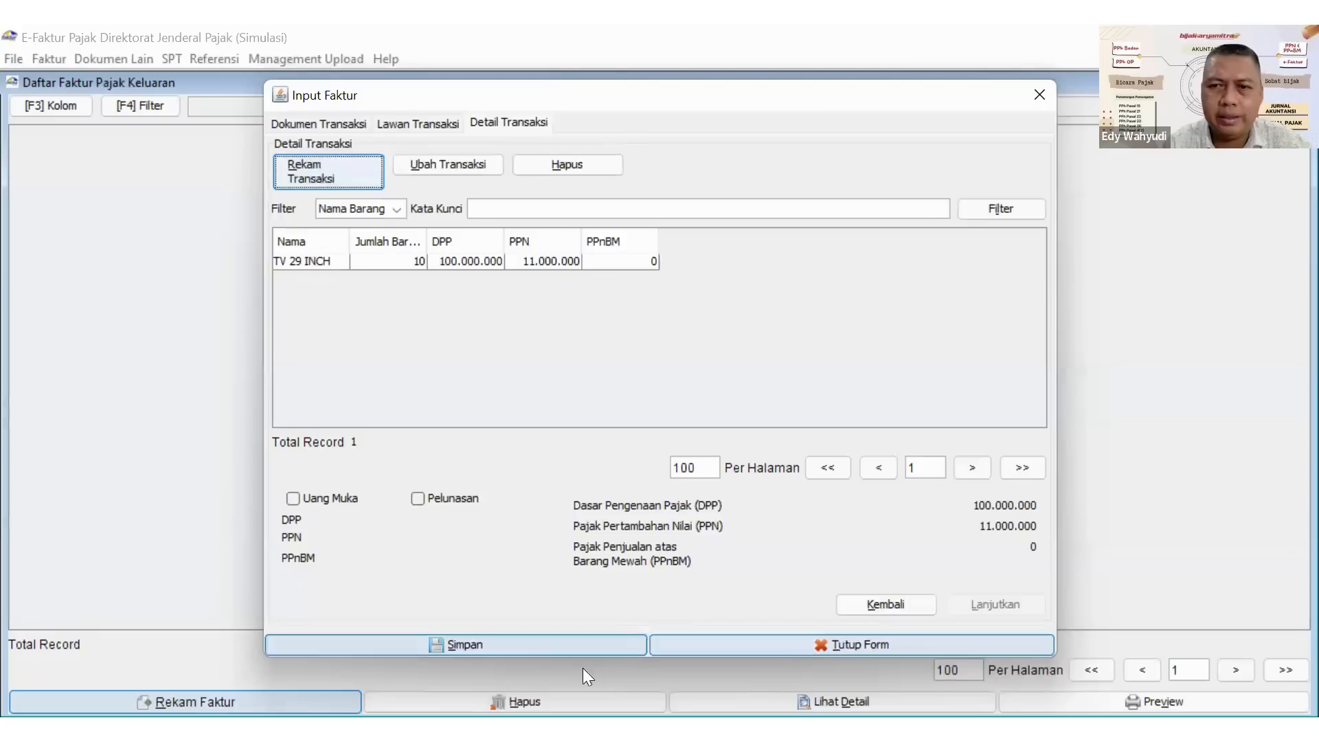
left_click(530, 644)
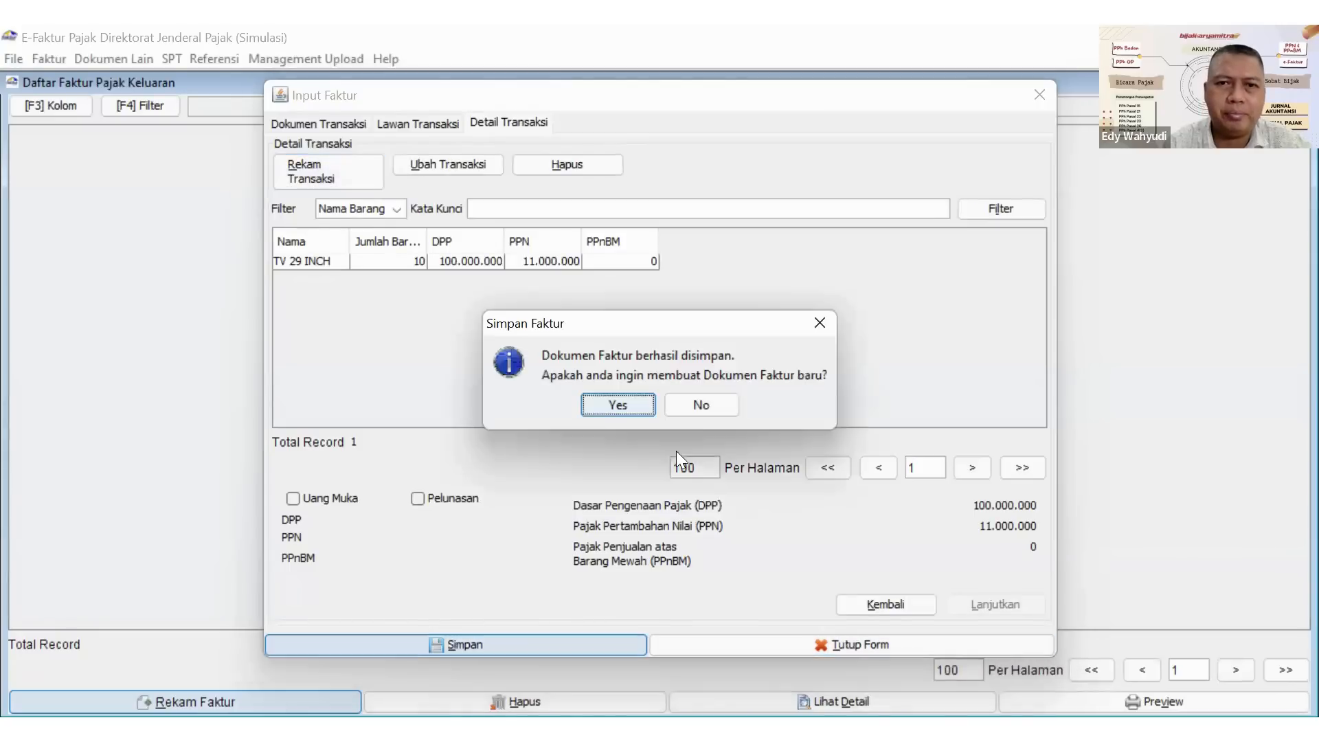
left_click(617, 406)
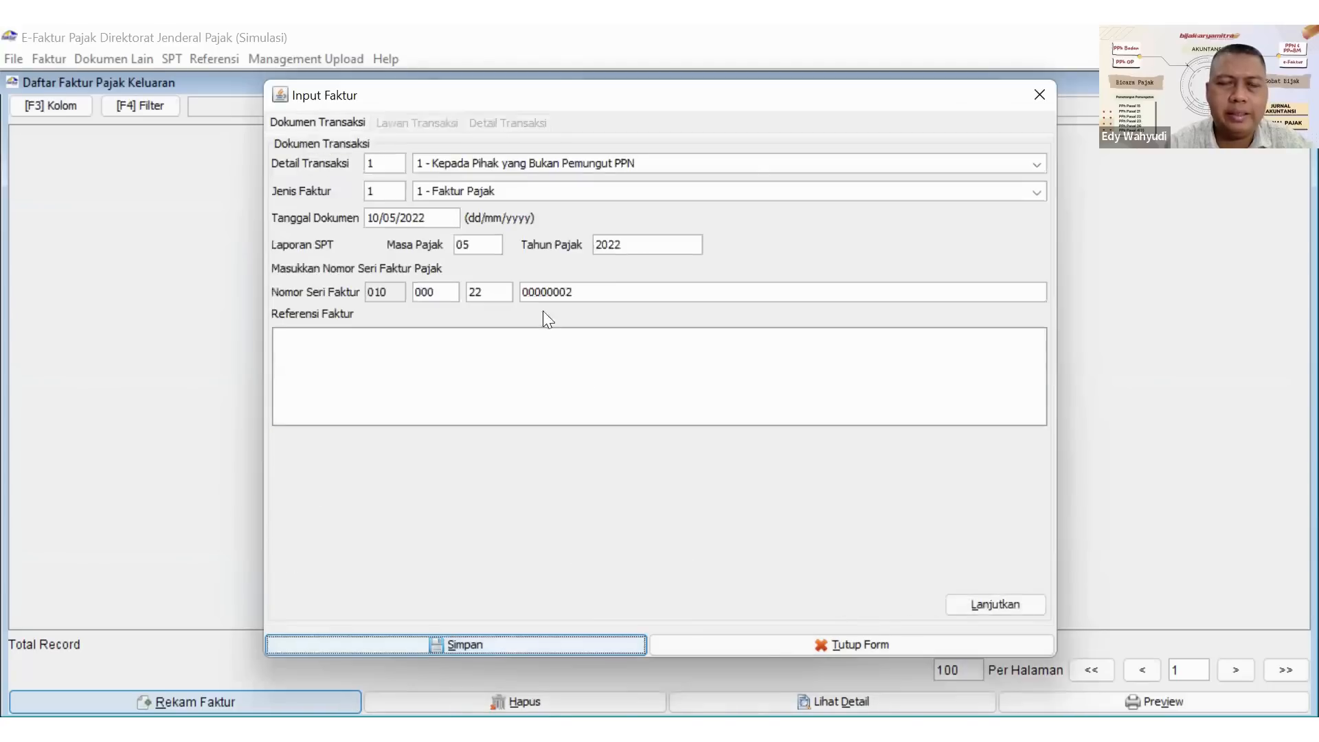
Set the new invoice's document date to 12/04/2022 and continue to the counterparty page.
double_click(372, 218)
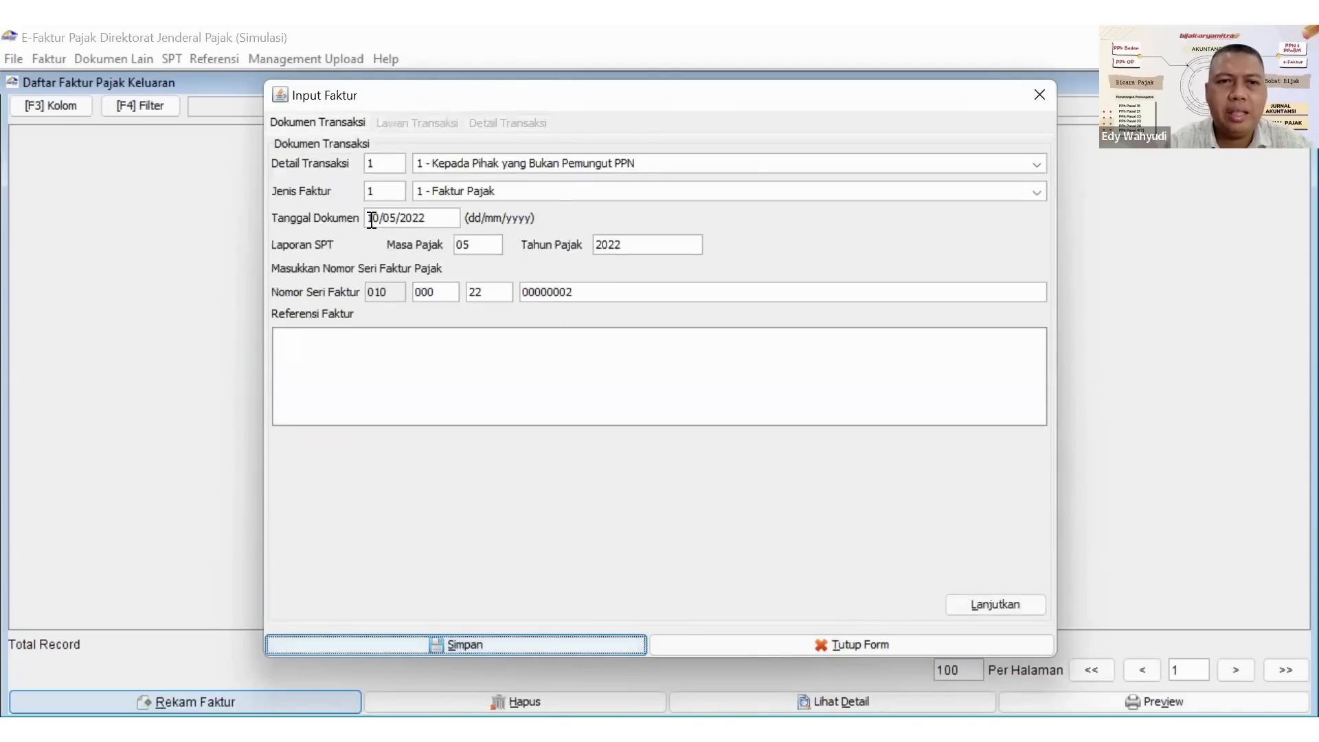
type("12")
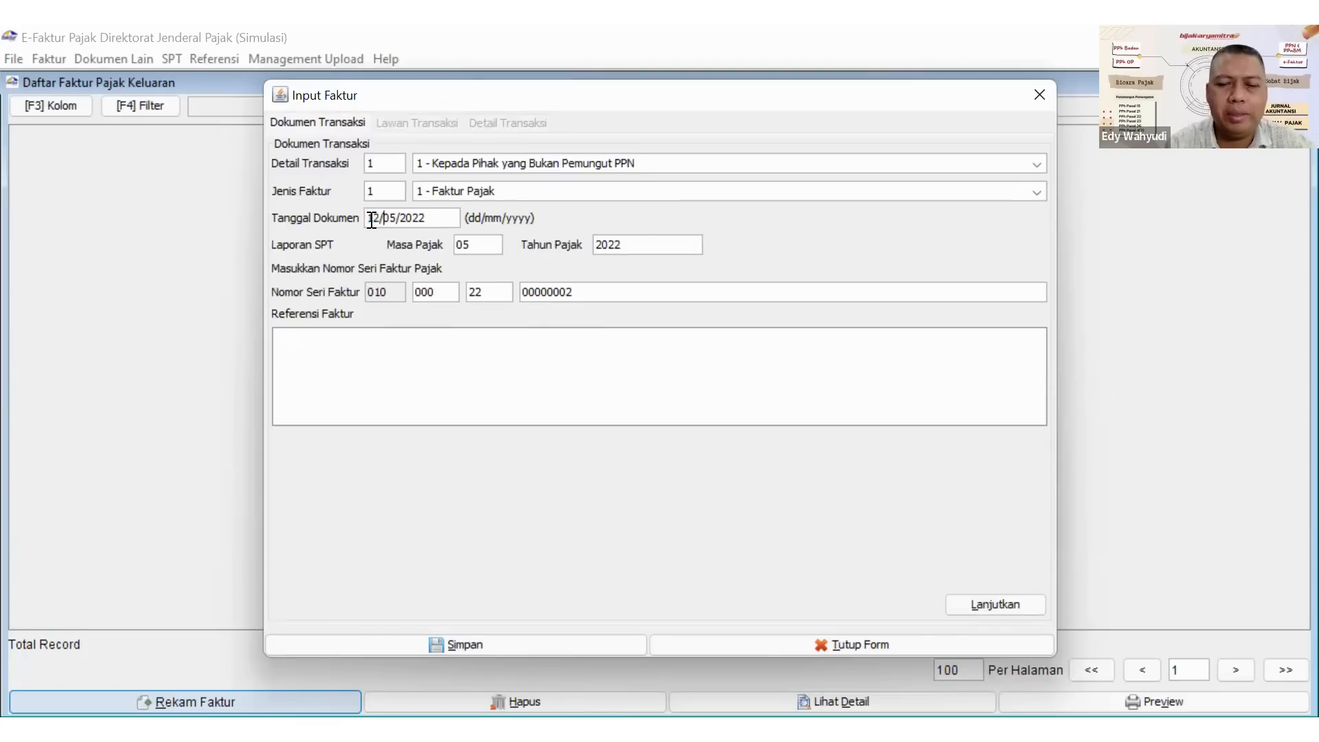
double_click(388, 218)
type("04")
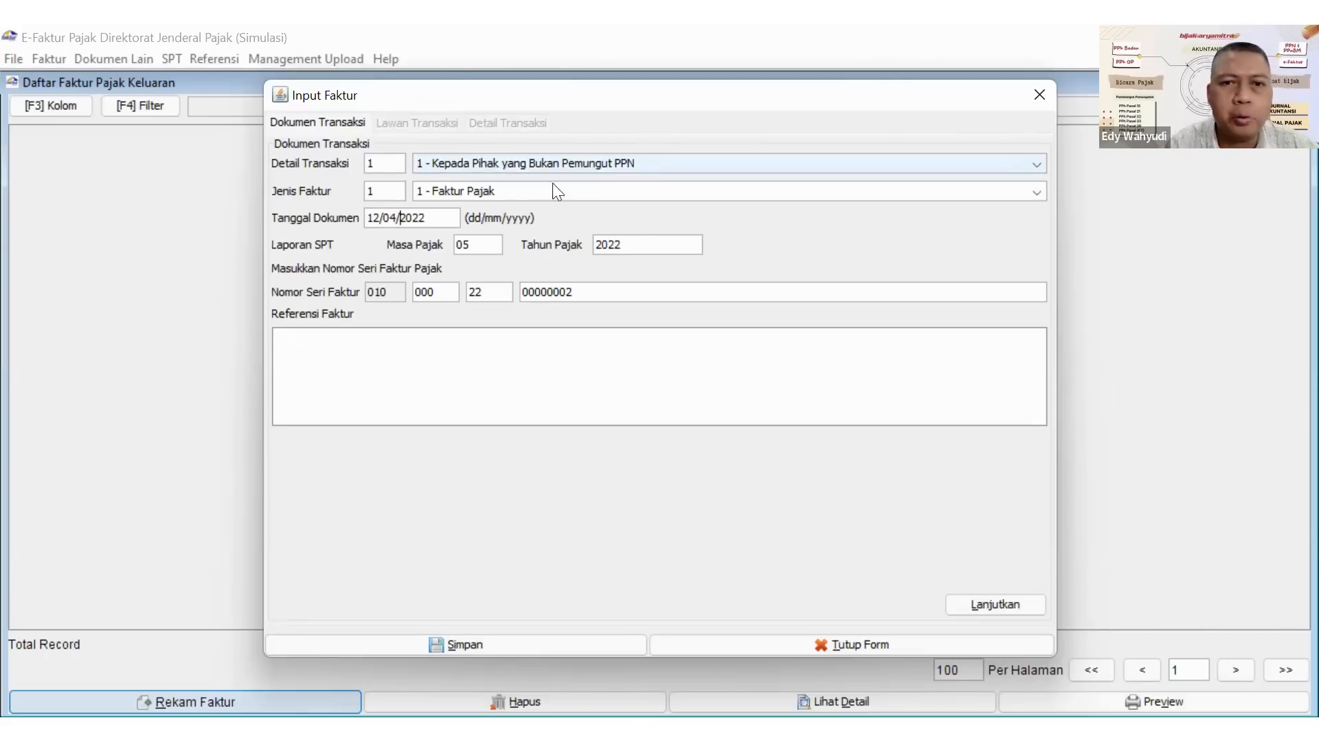
left_click(557, 296)
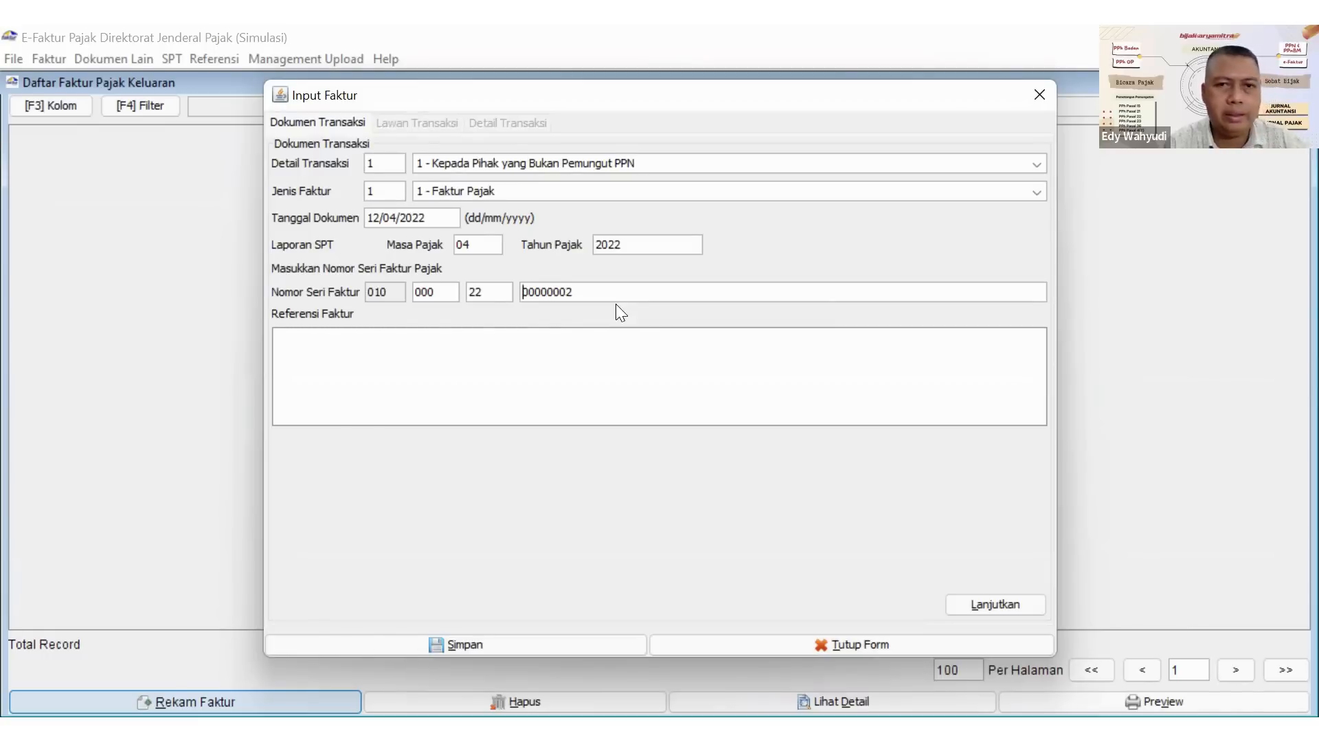
left_click(994, 603)
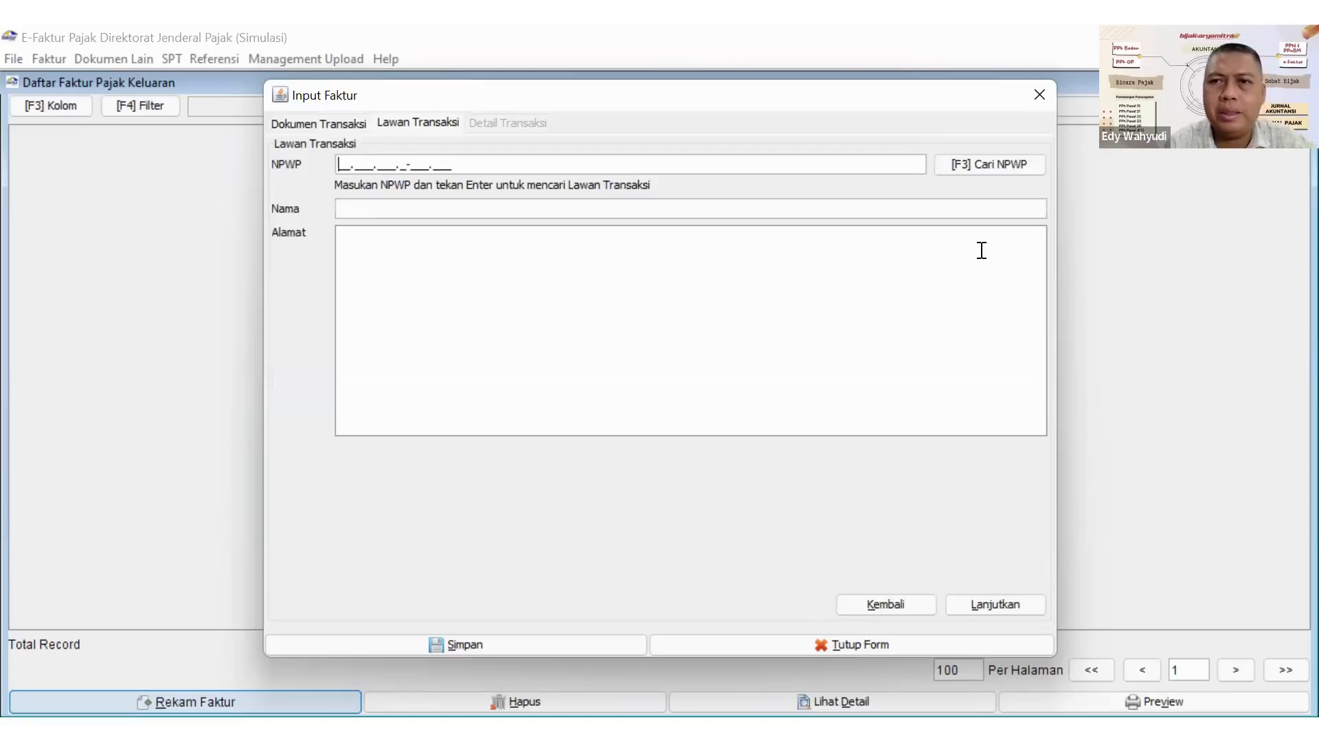
Choose PT. MAIRA as the counterparty through the NPWP search and continue to the transaction details.
left_click(978, 165)
left_click(879, 248)
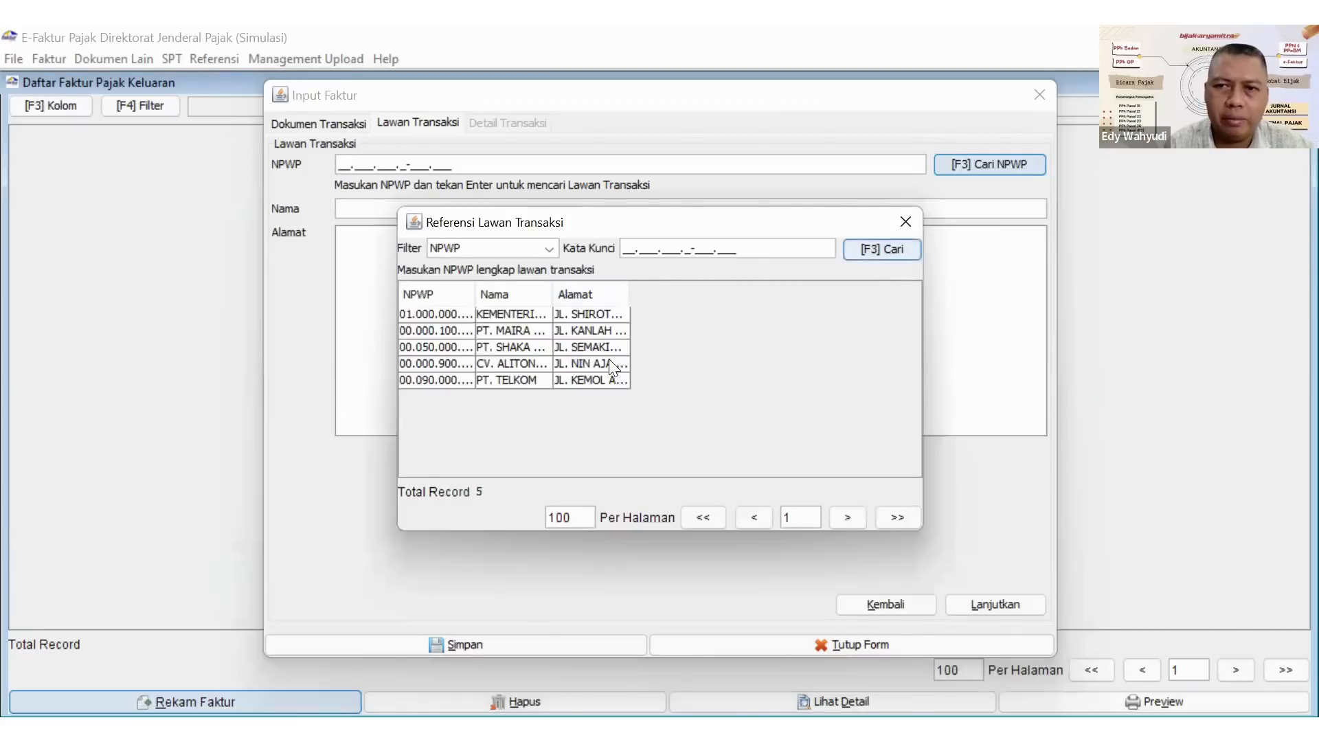
double_click(525, 330)
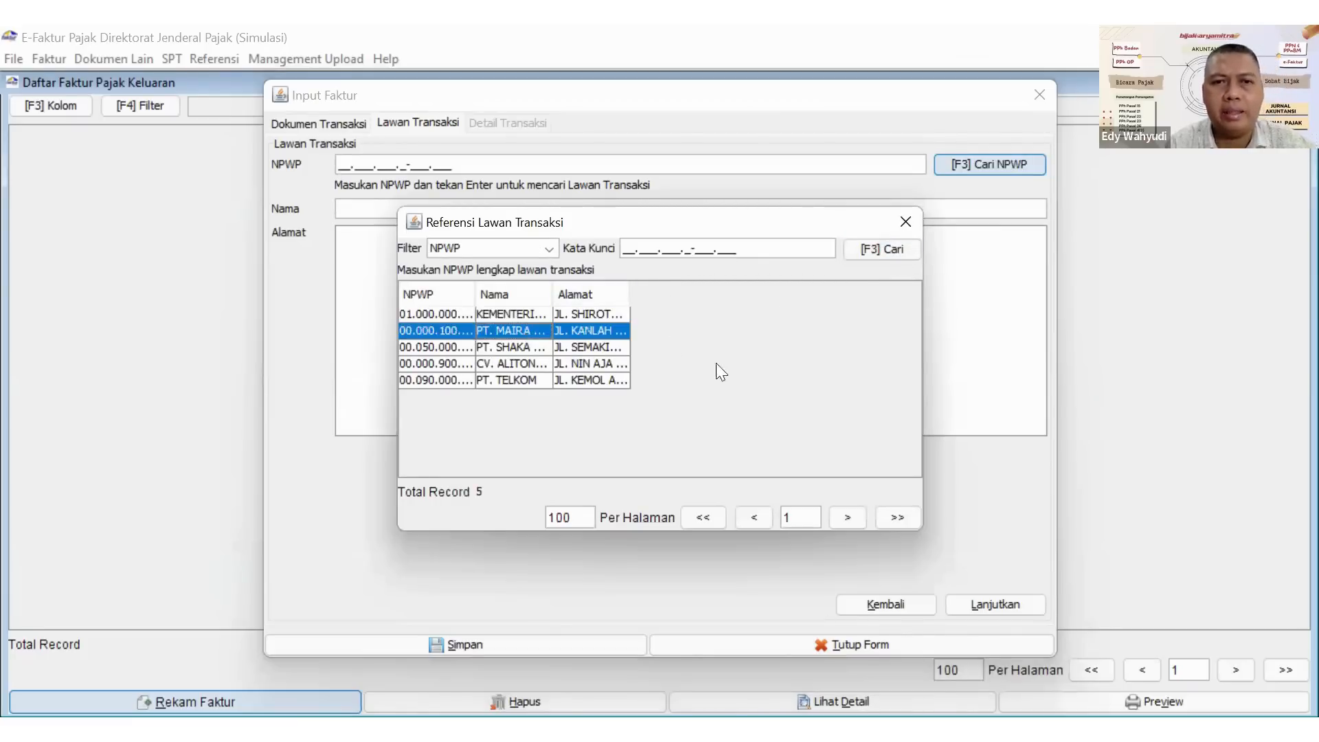
left_click(971, 602)
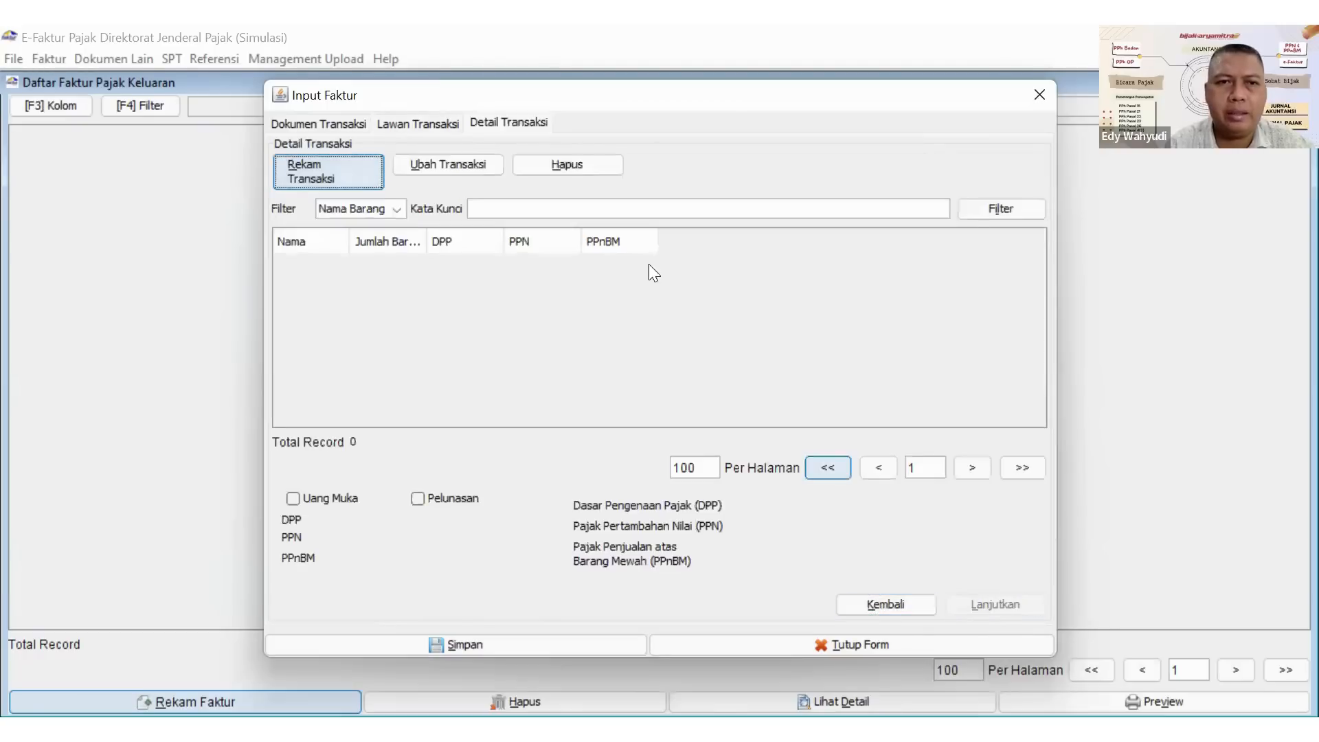
Record a new transaction item named TV 21 INCH and continue filling it in without registering it as a new item.
left_click(314, 175)
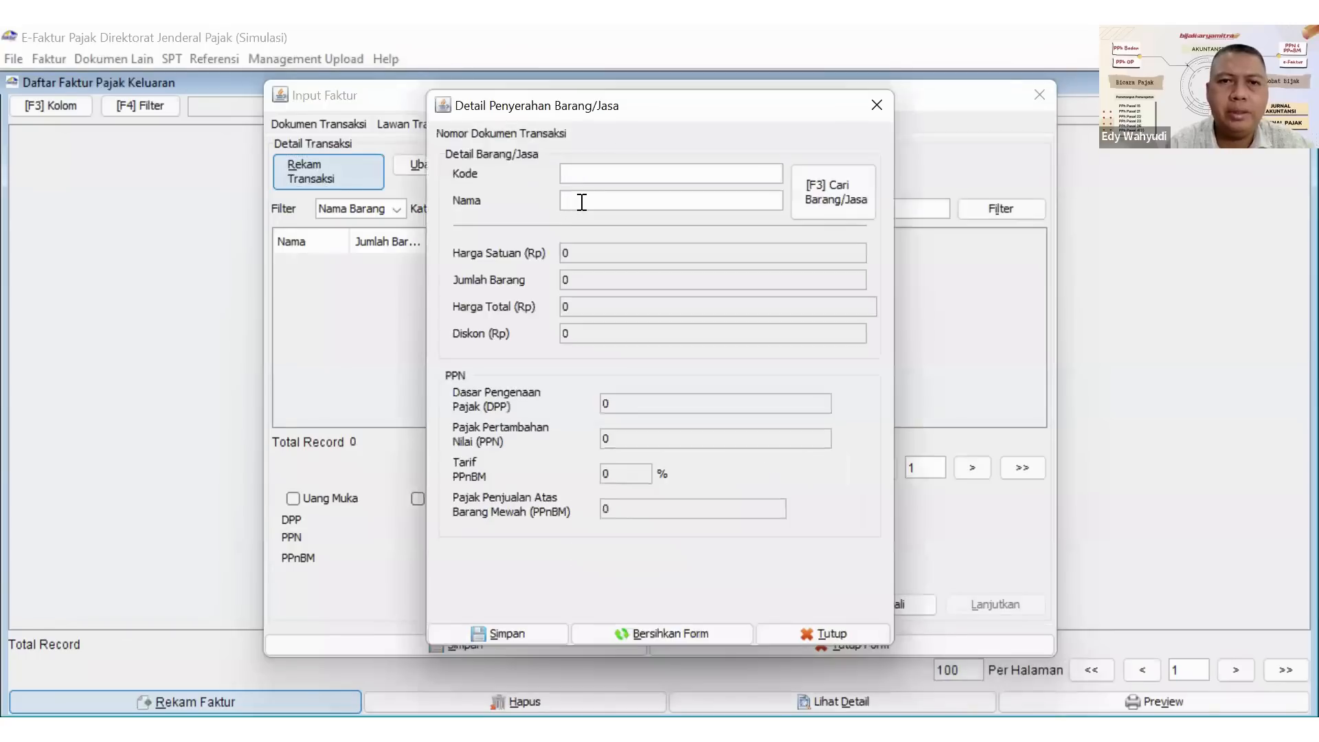
type("TV")
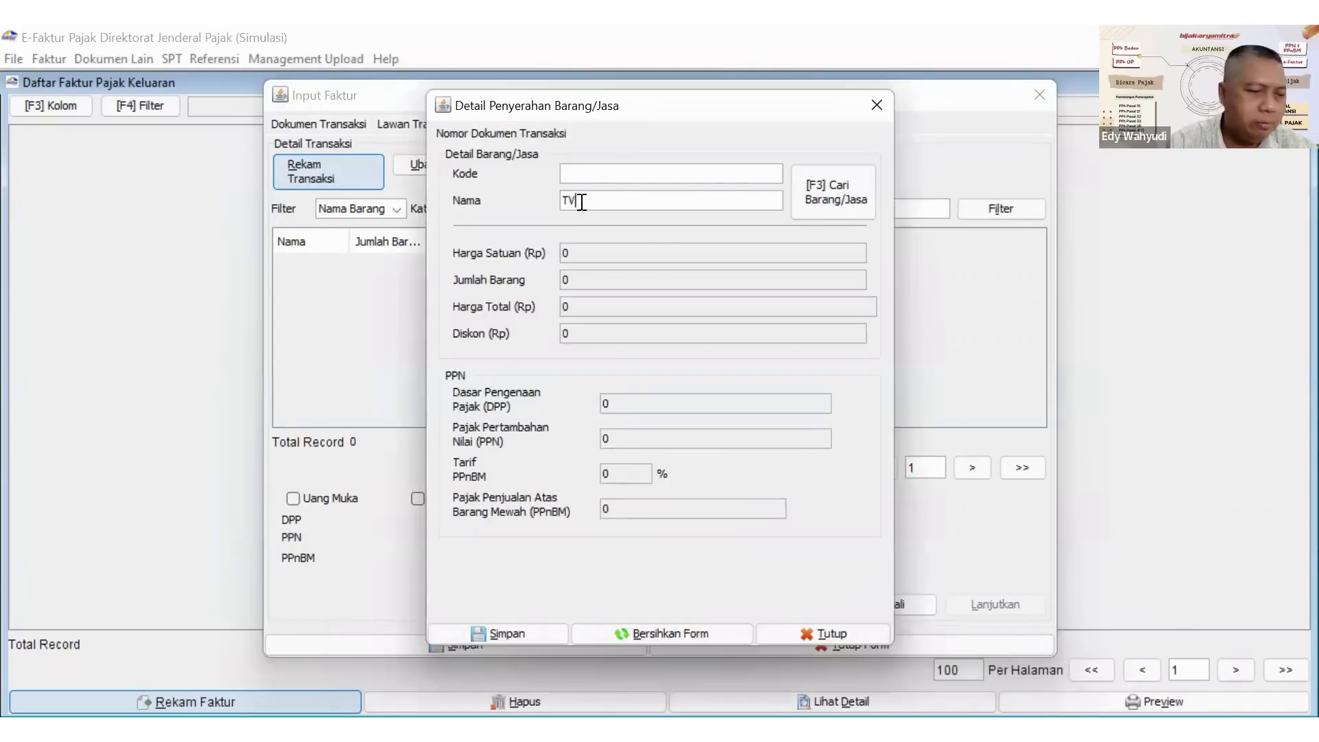
type(" 21 ")
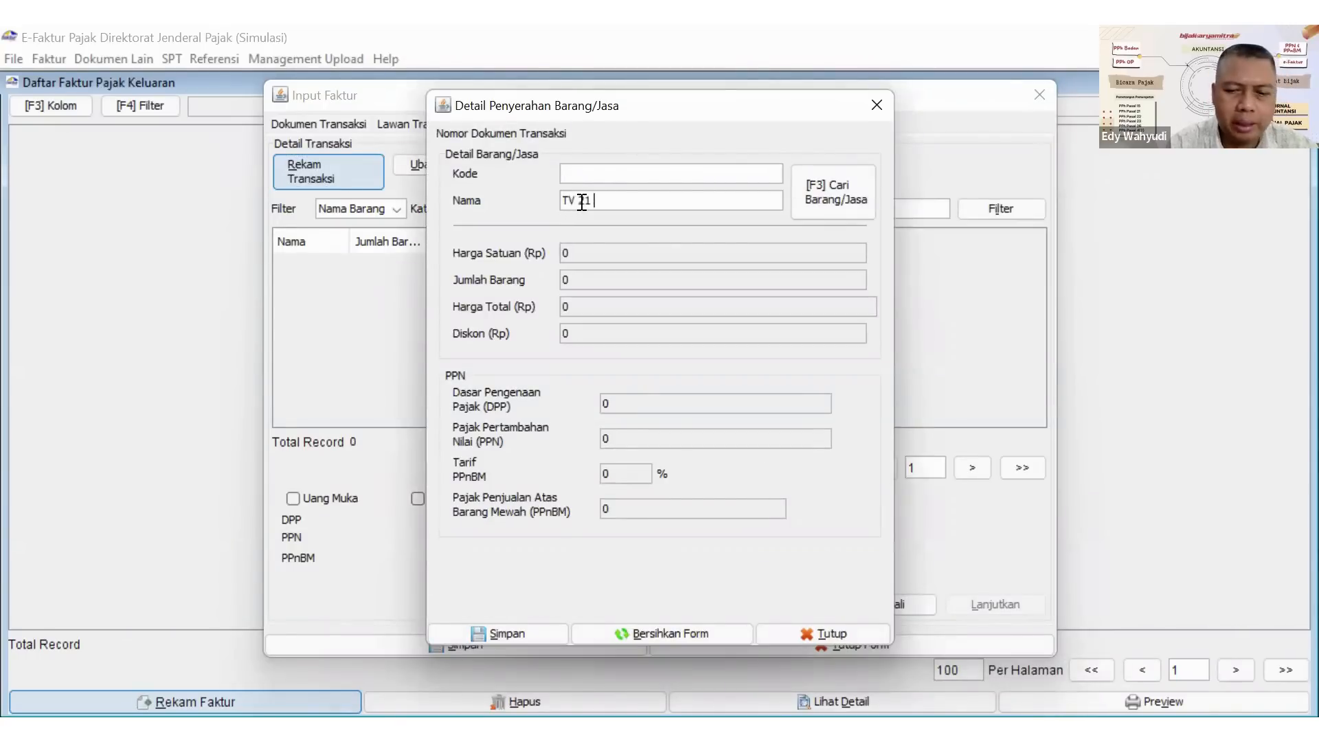
type("INCH")
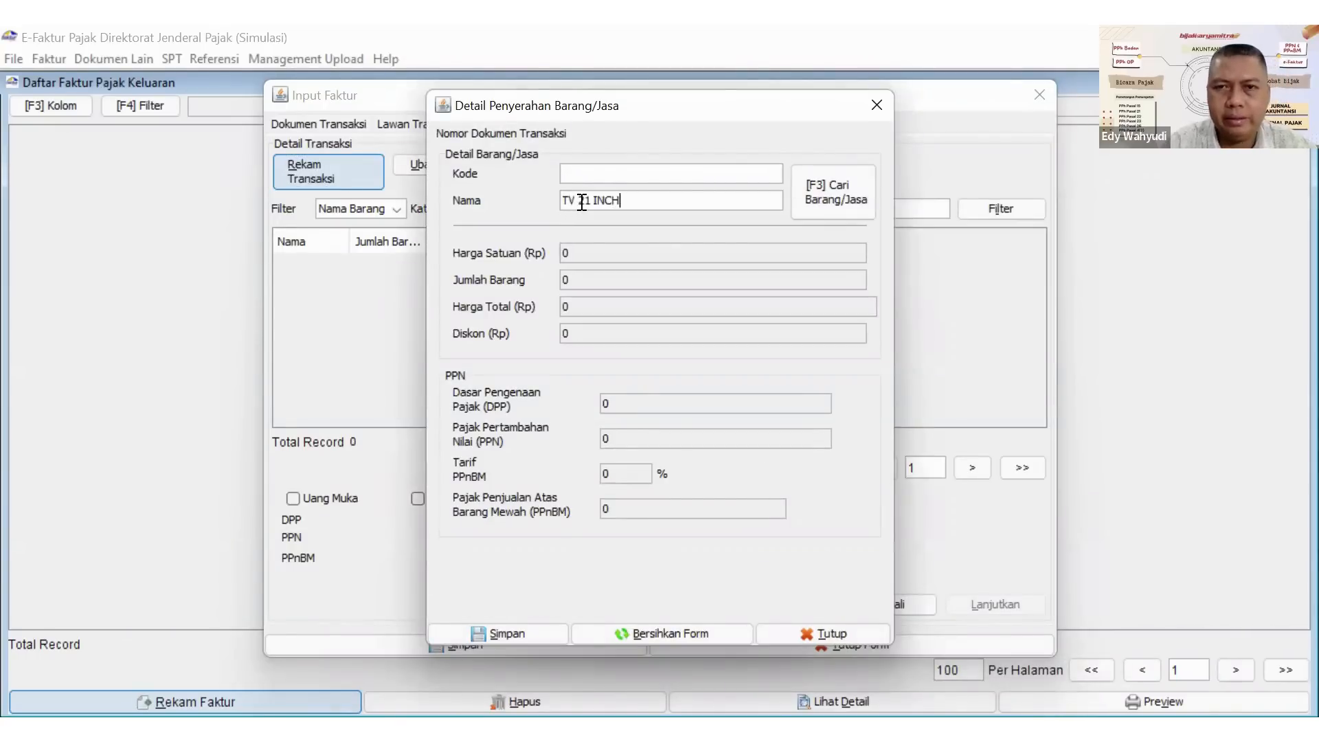
key("Return")
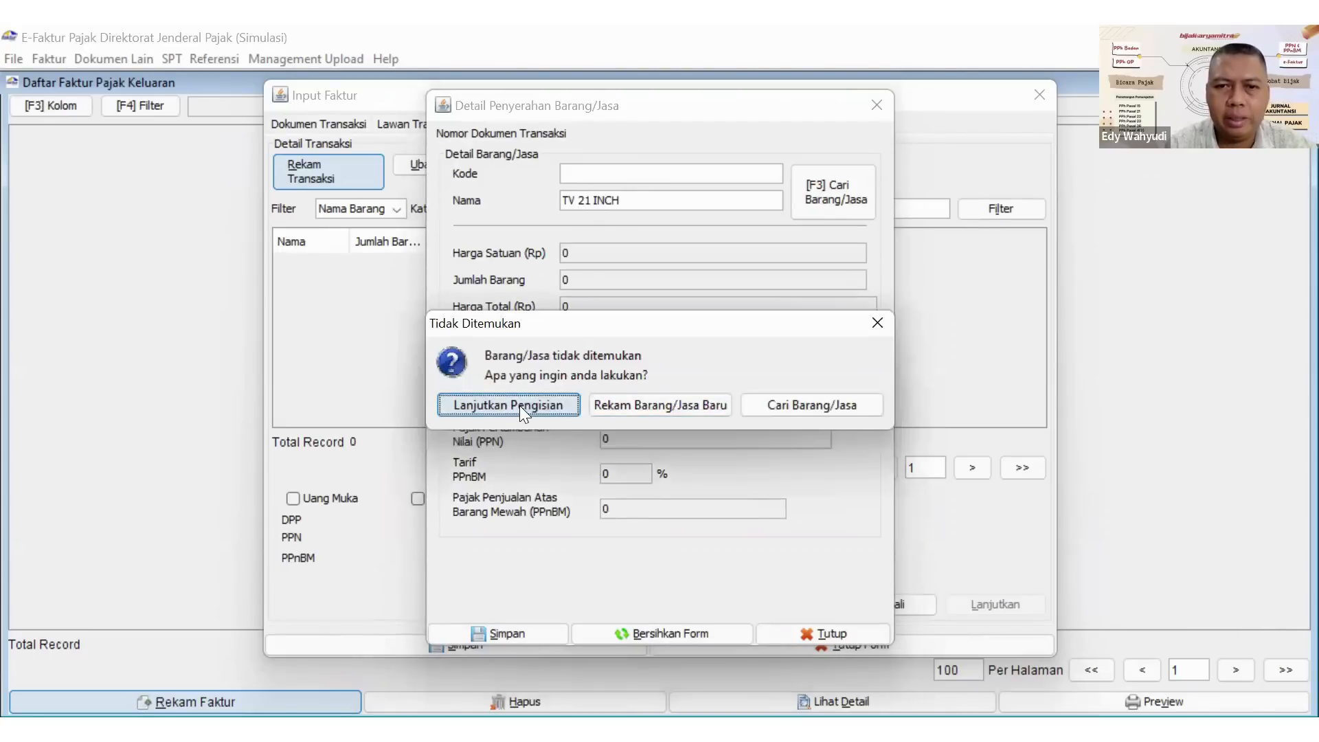
left_click(519, 406)
Set the TV 21 INCH item's Harga Satuan to 7.000.000 and its Jumlah Barang to 10.
double_click(571, 250)
type("7000000")
left_click(587, 277)
type("0")
key("BackSpace")
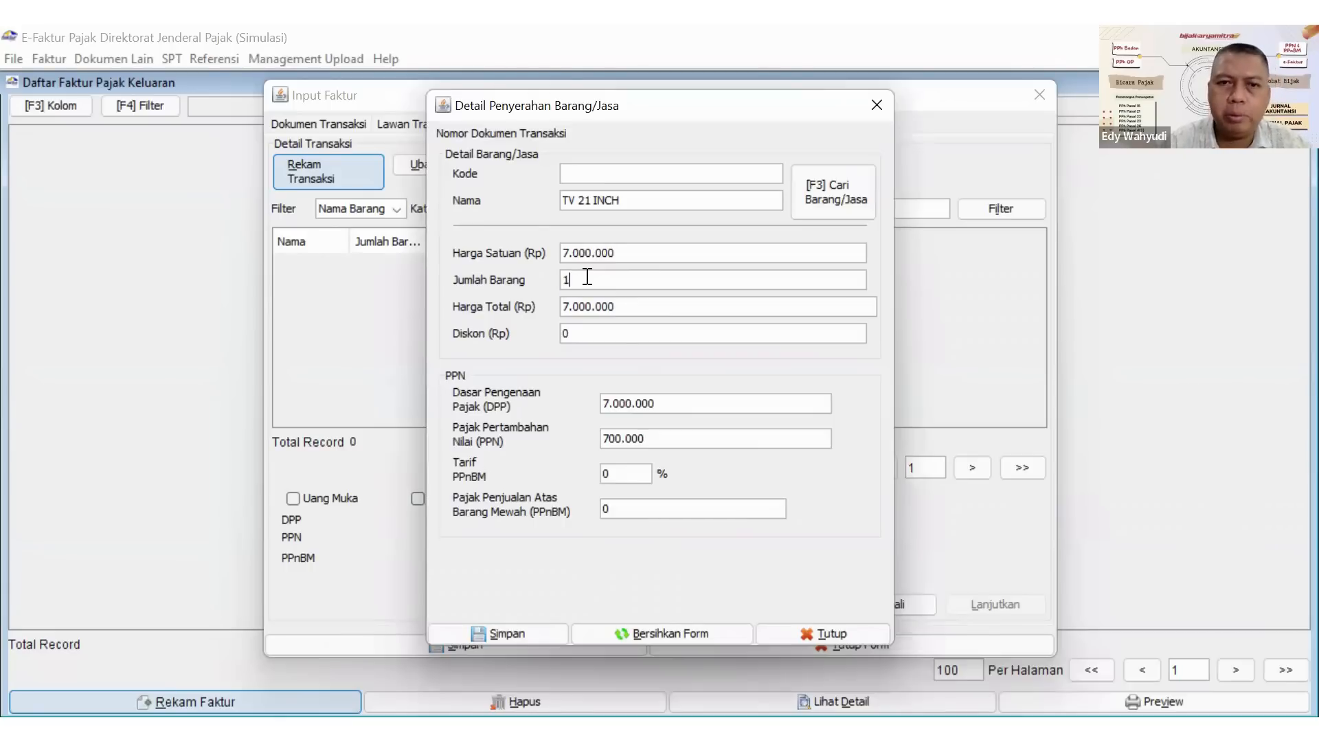
left_click(587, 279)
type("0")
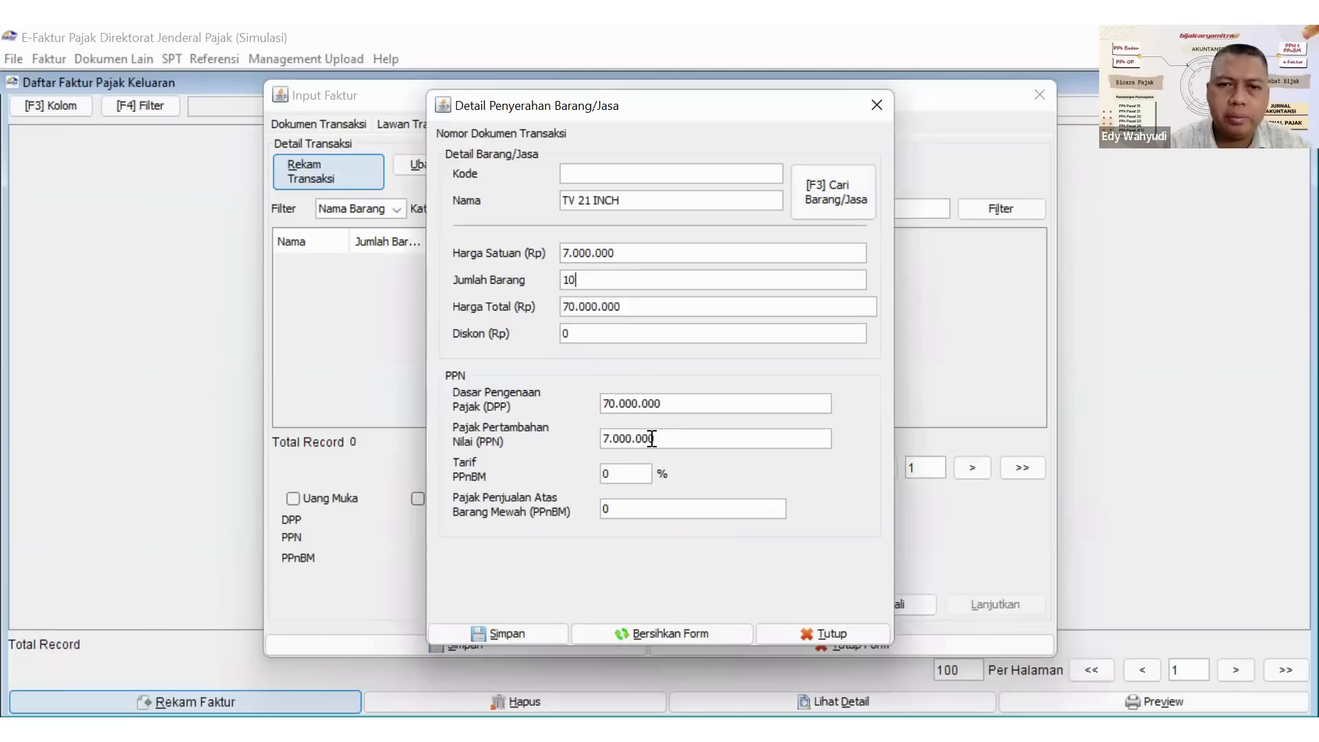
Set the TV 21 INCH item's Pajak Pertambahan Nilai (PPN) to 7.700.000.
left_click(670, 403)
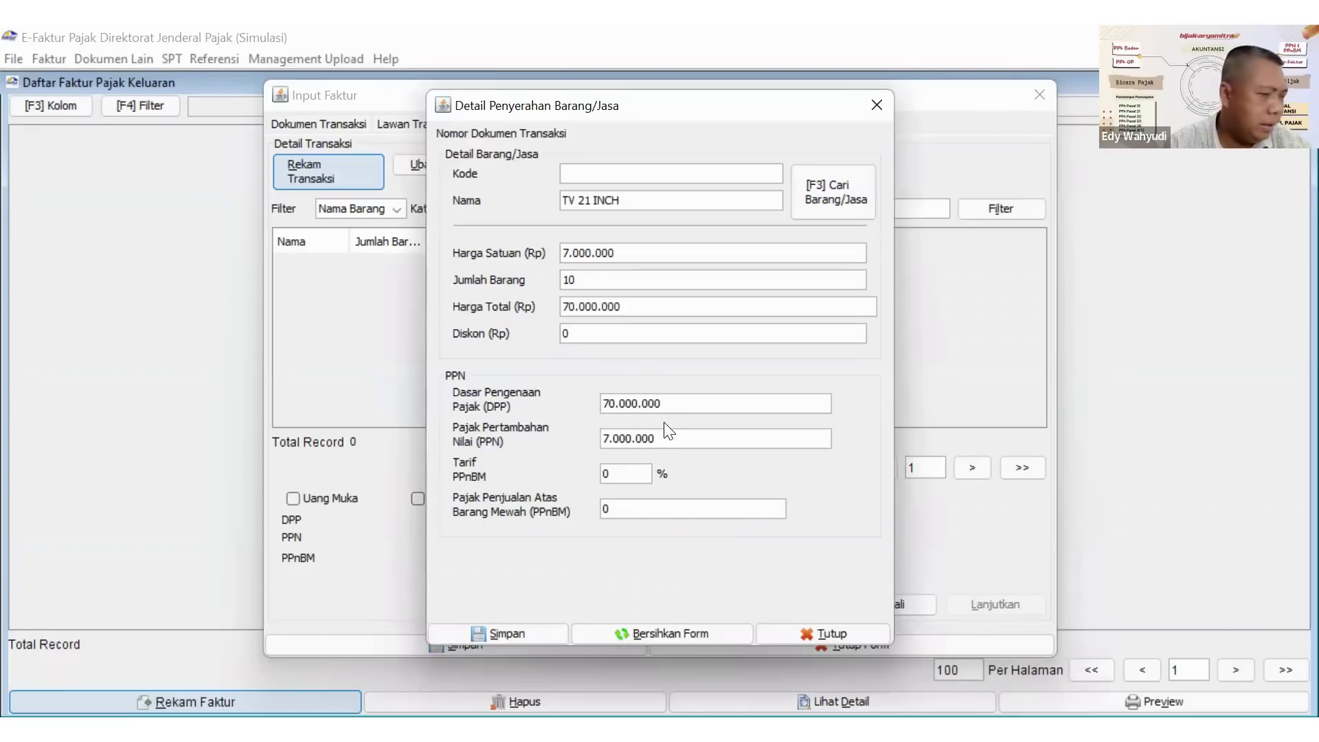
left_click(623, 438)
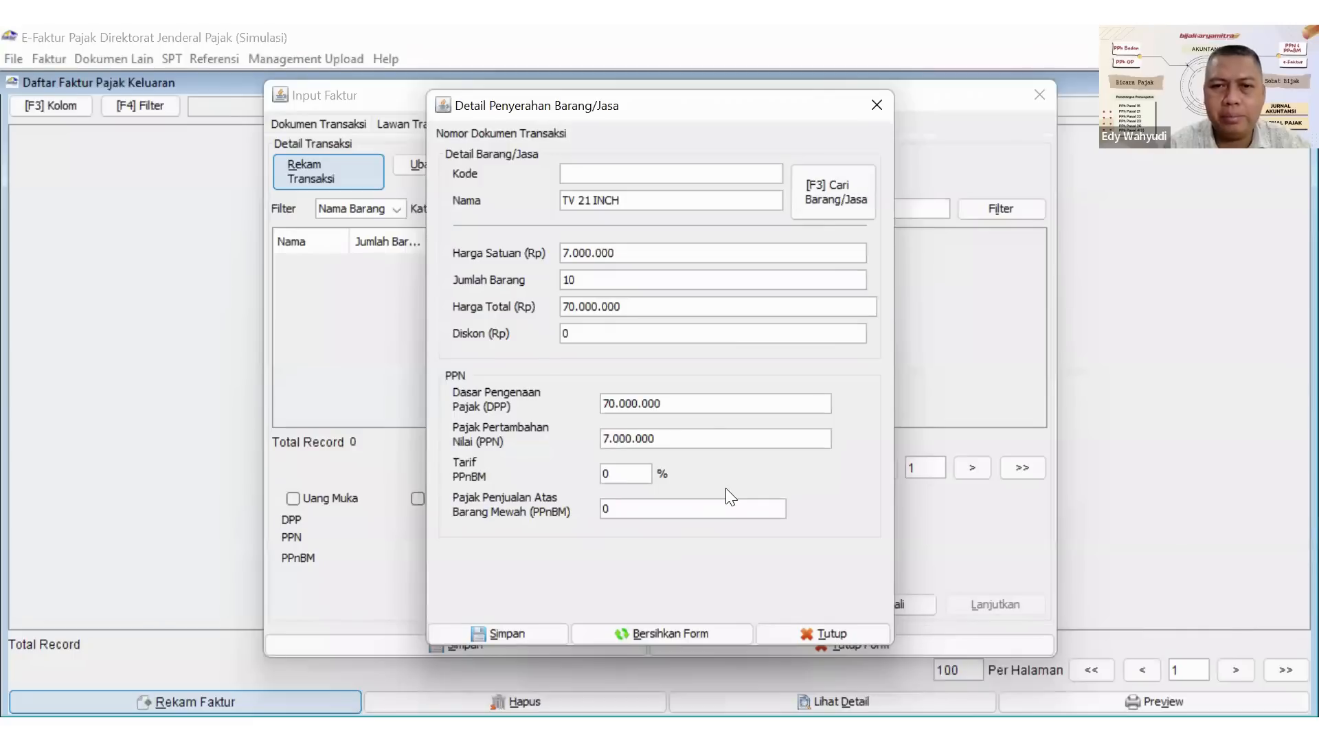
key("Right")
key("Right")
key("Right")
key("BackSpace")
type("7")
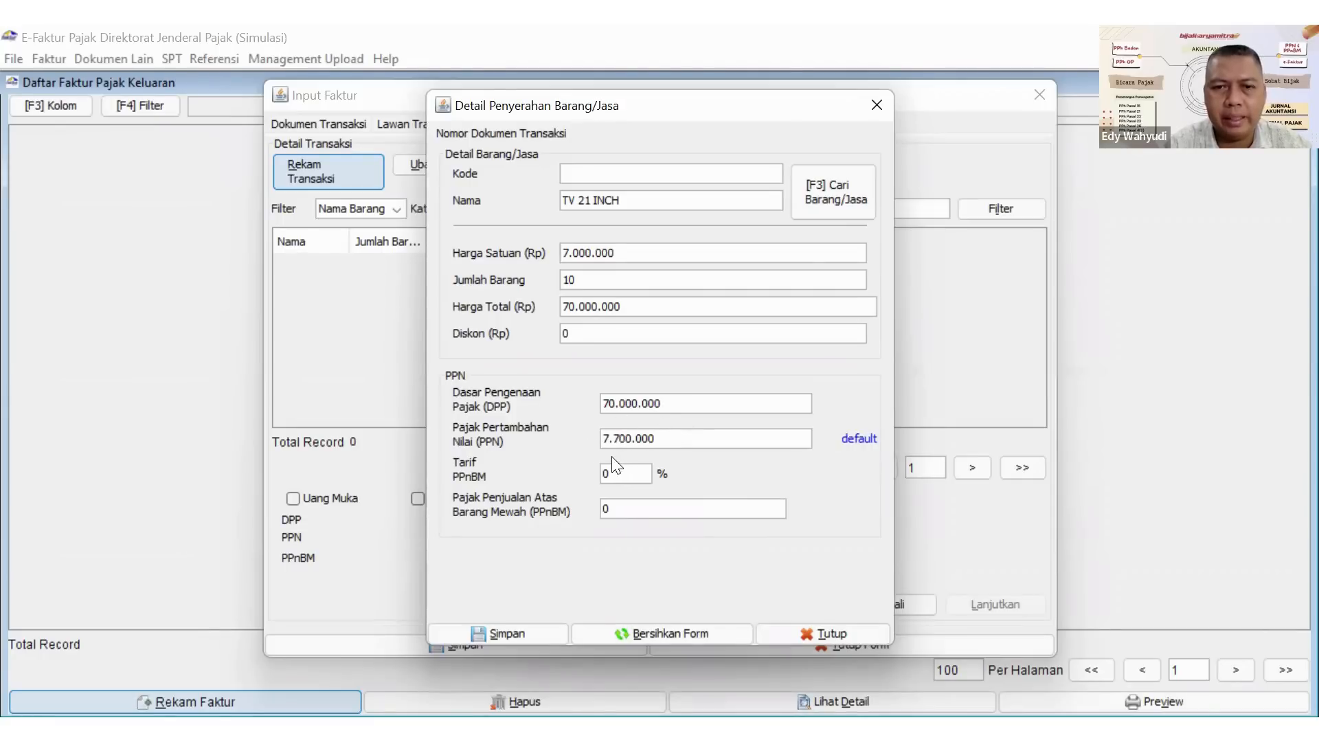
Save the TV 21 INCH item as the only detail, and save the invoice, choosing to create another invoice document.
left_click(485, 633)
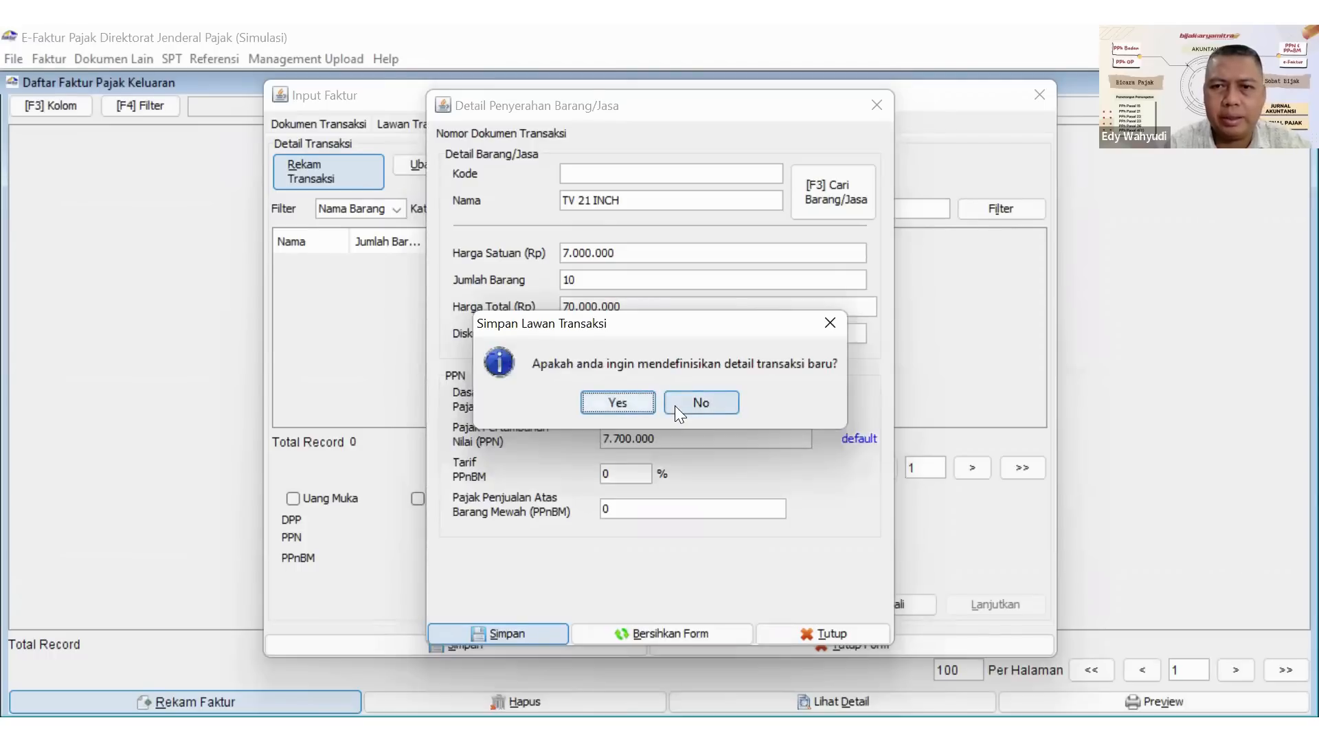
left_click(675, 405)
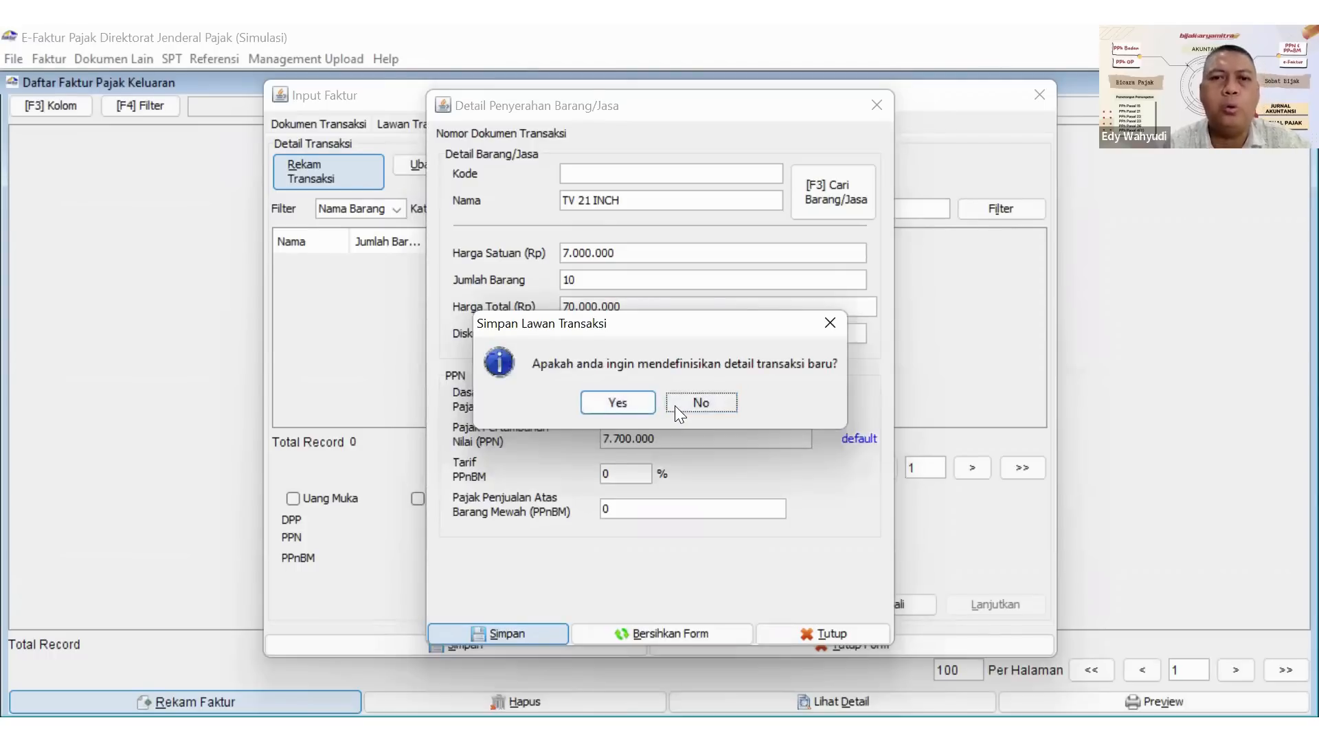
left_click(493, 640)
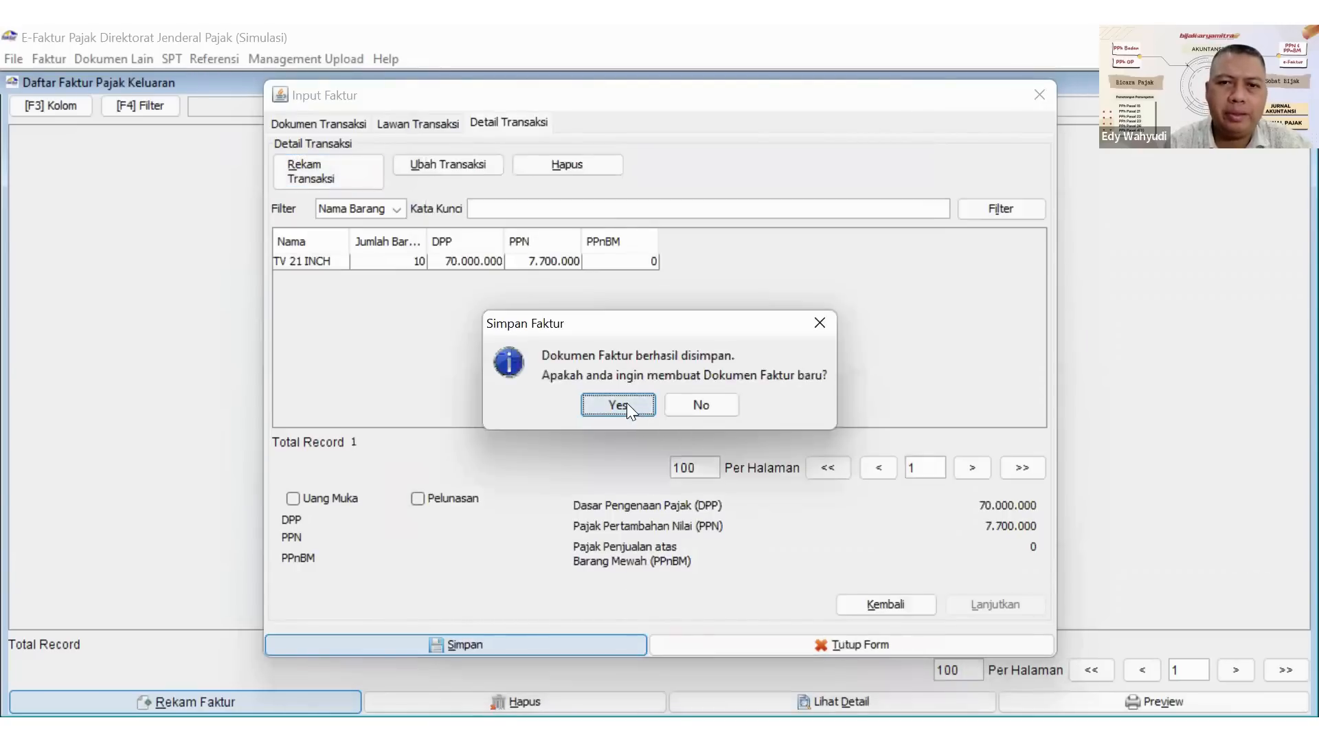
left_click(627, 402)
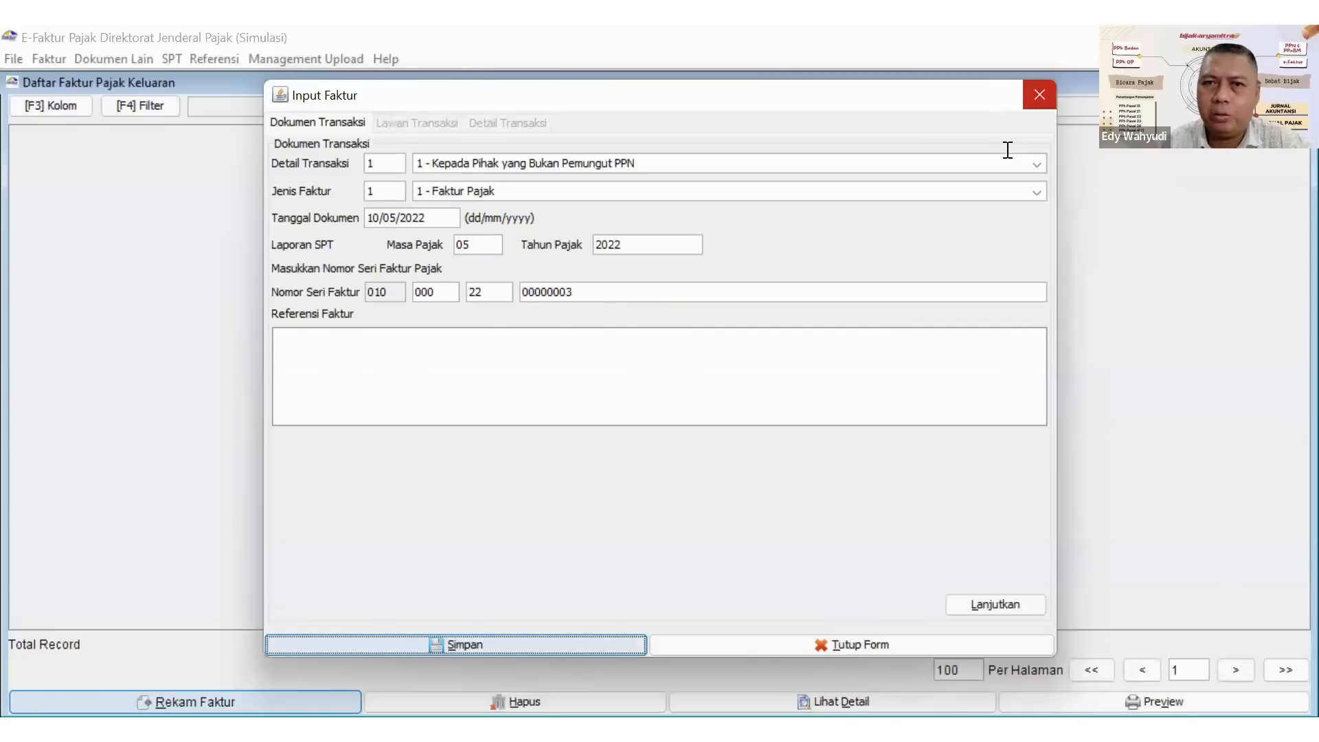
Close the blank invoice form without saving and start the uploader from the Upload Faktur / Retur monitor.
left_click(811, 646)
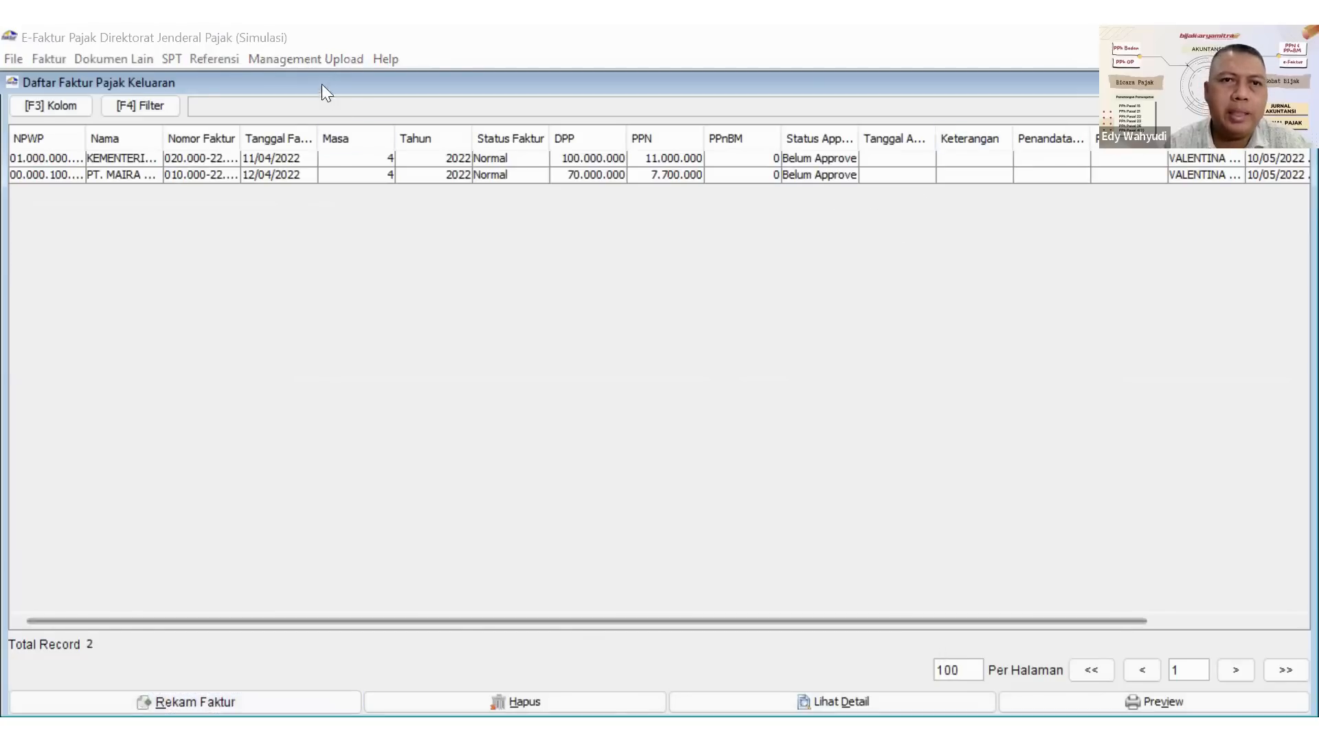
left_click(303, 61)
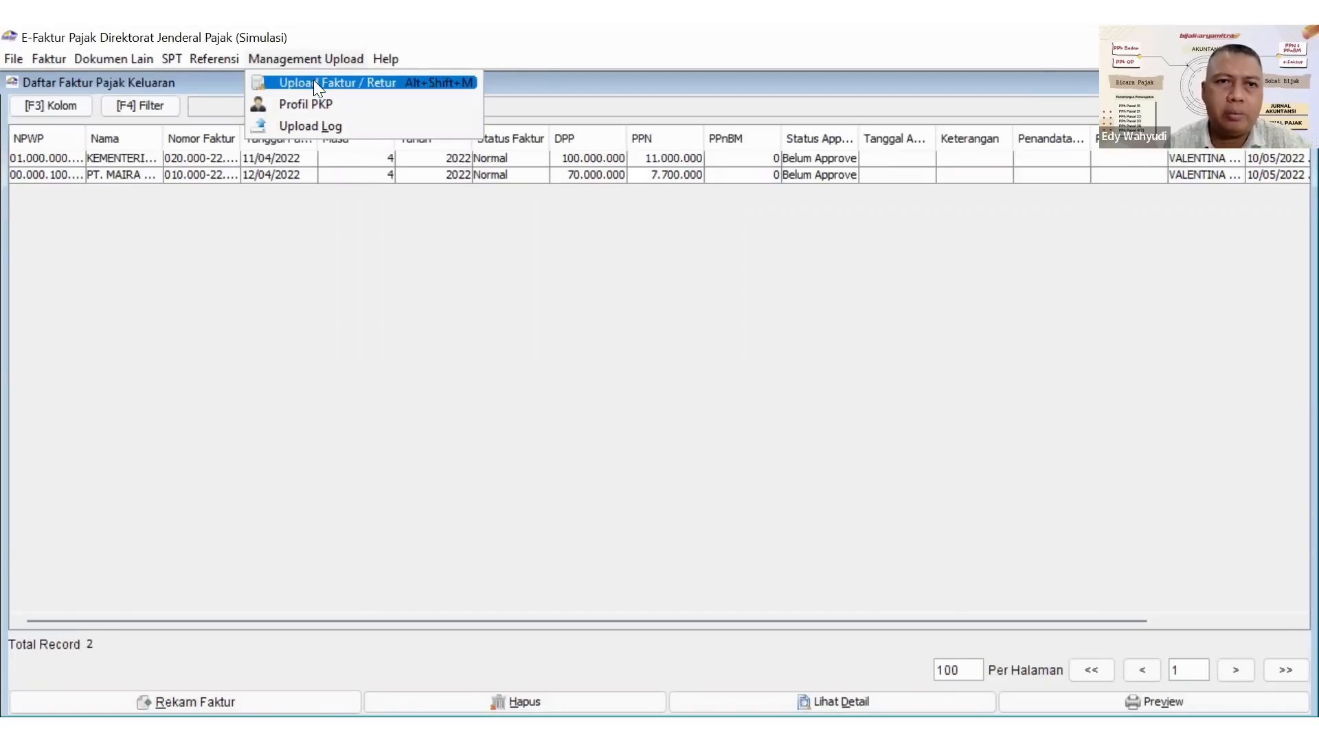
left_click(313, 83)
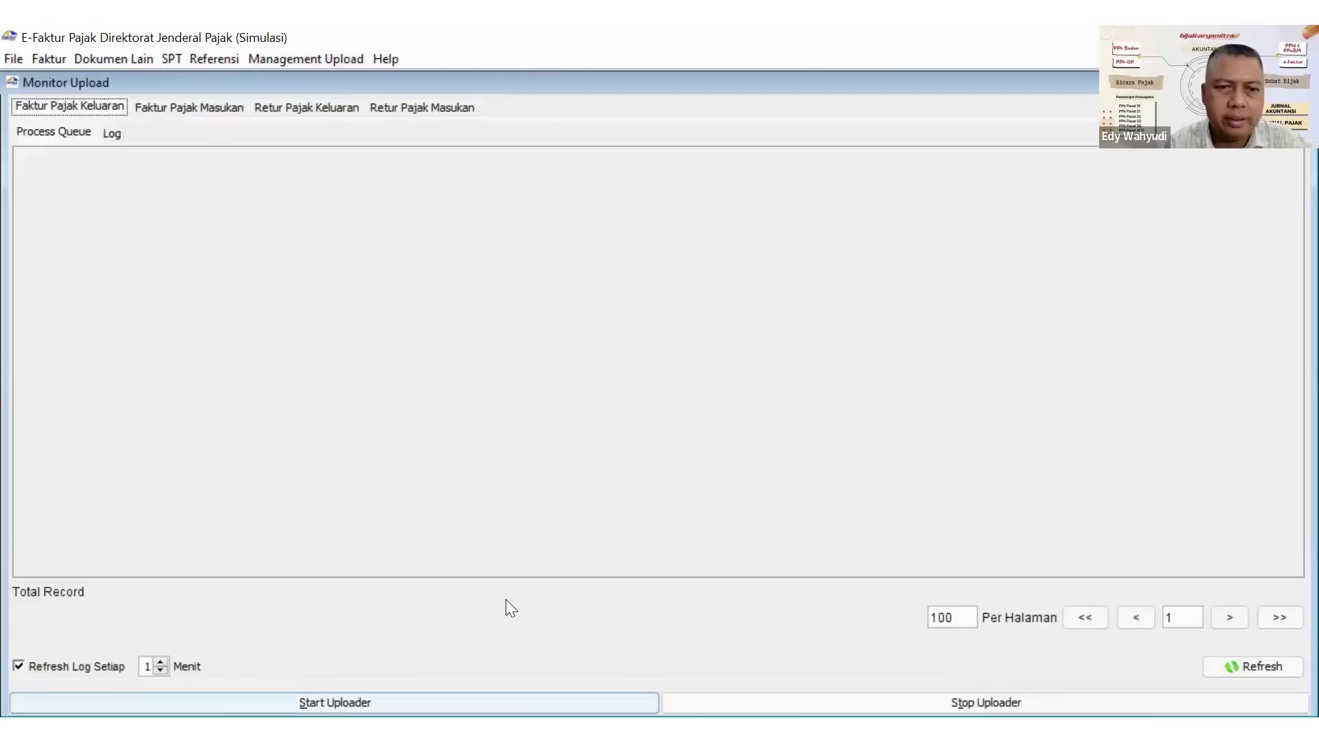
left_click(505, 702)
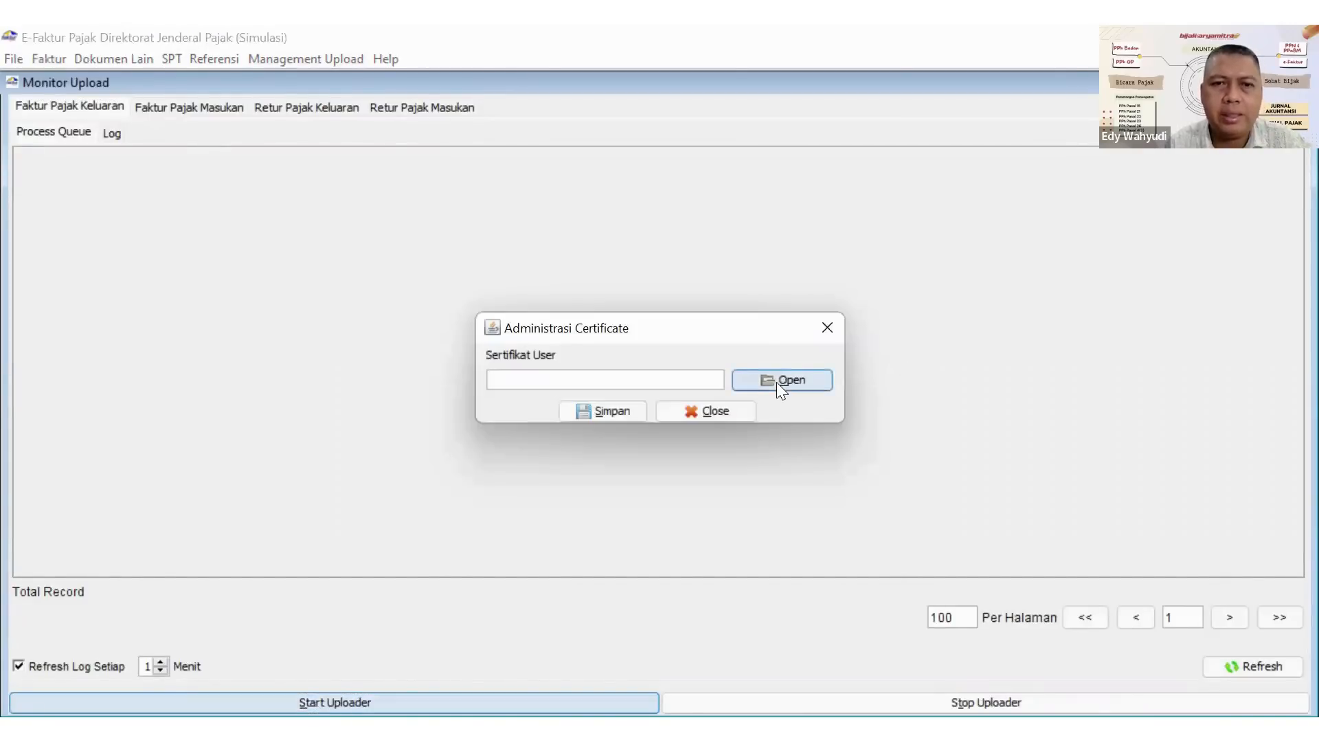
Choose the .p12 user certificate in the EFaktur_Dummy_32bit PT Sinchan 2022 folder, under E-faktur PT Sinchan on Local Disk (C:).
left_click(776, 382)
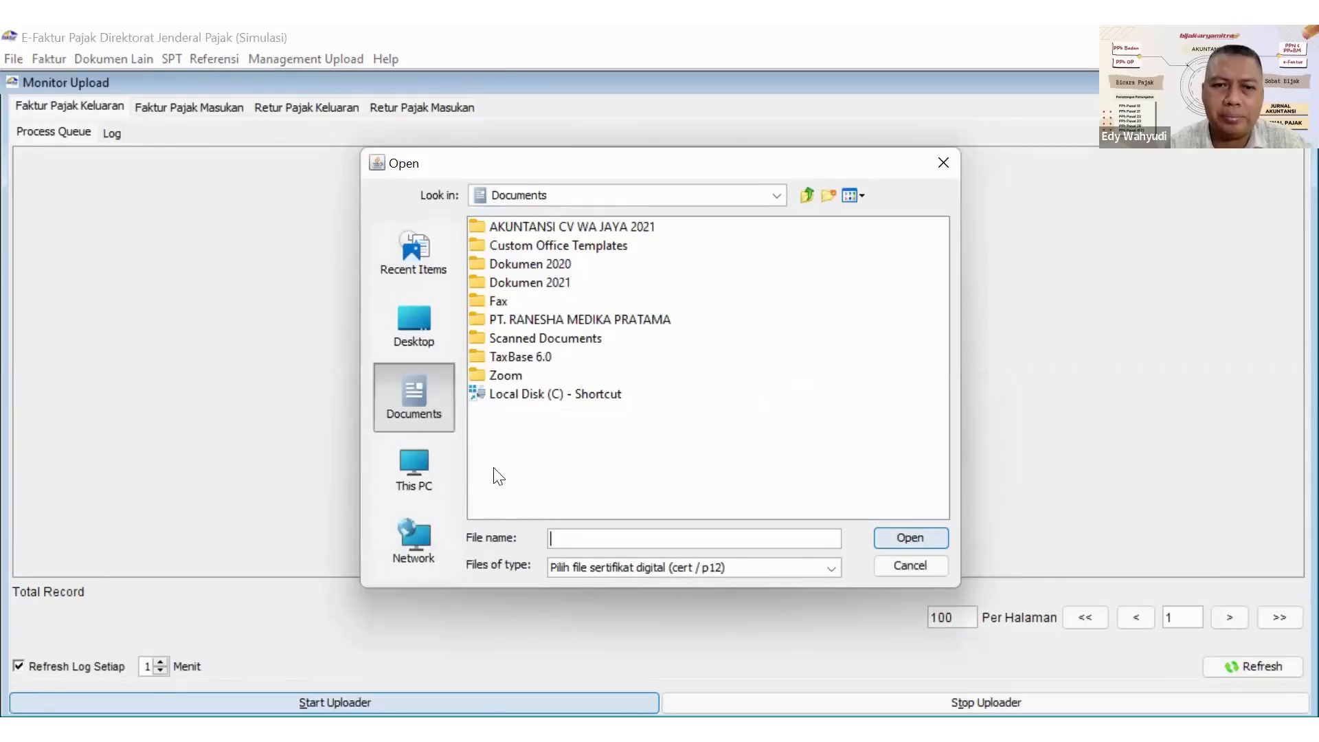
left_click(552, 398)
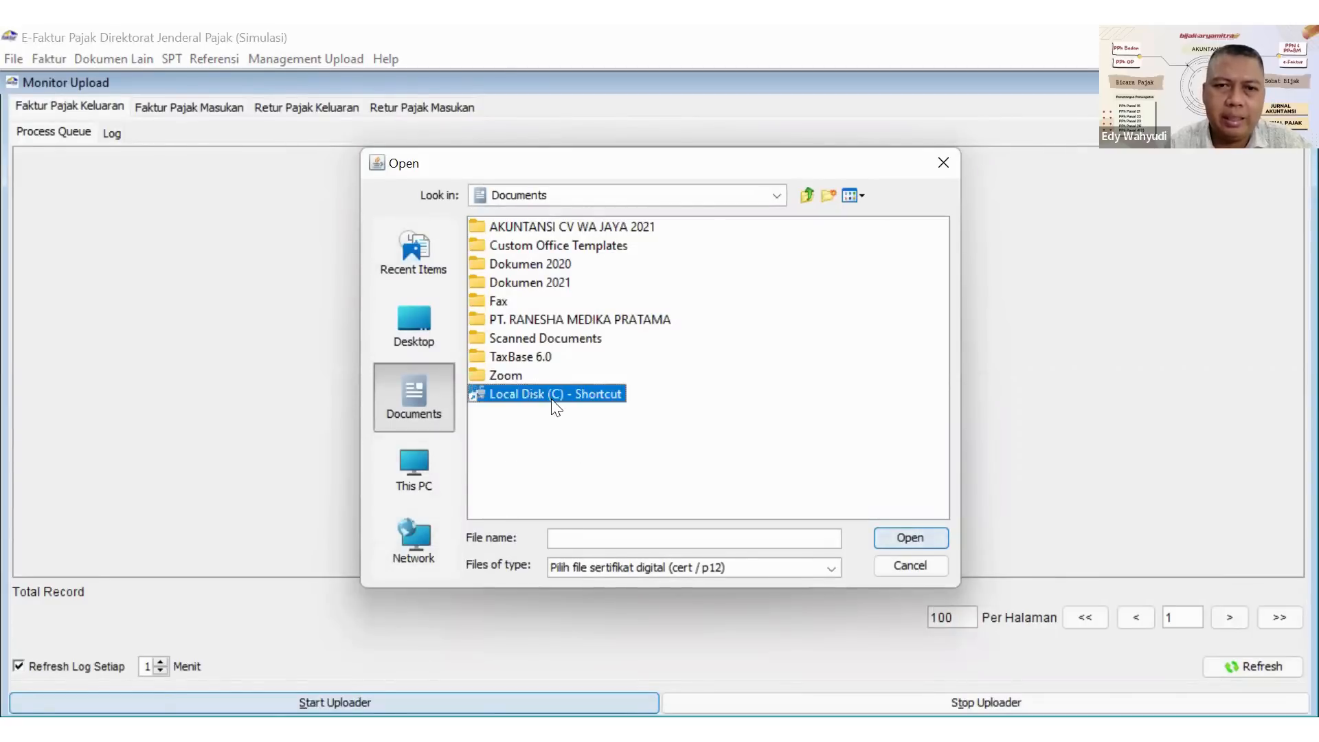
double_click(552, 399)
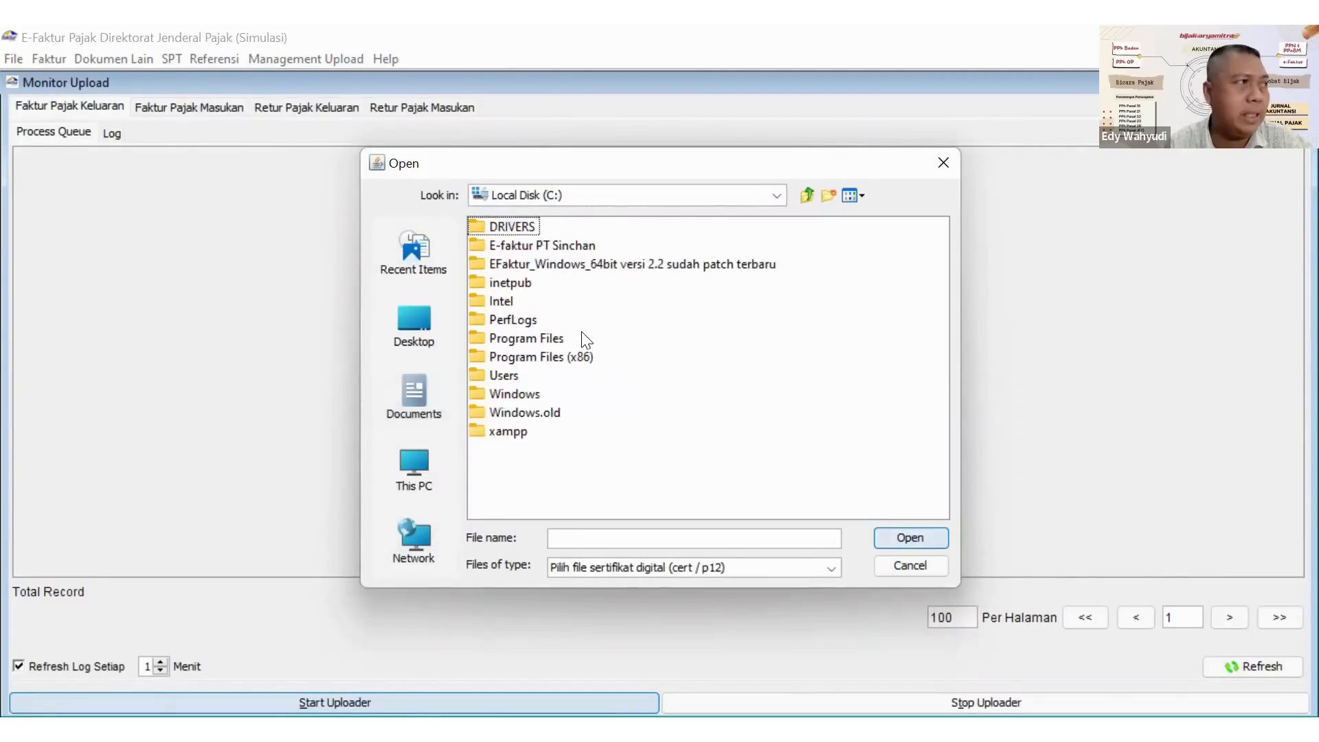
double_click(508, 245)
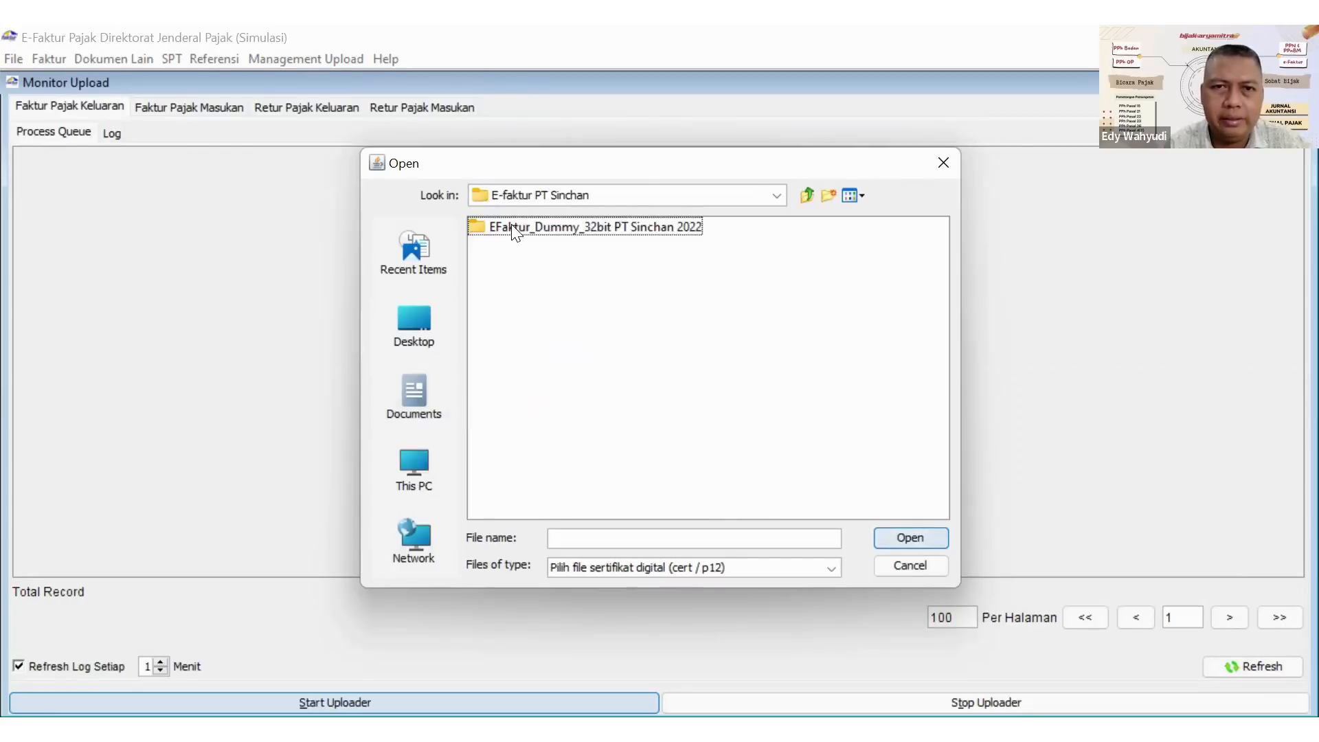
double_click(512, 227)
double_click(511, 227)
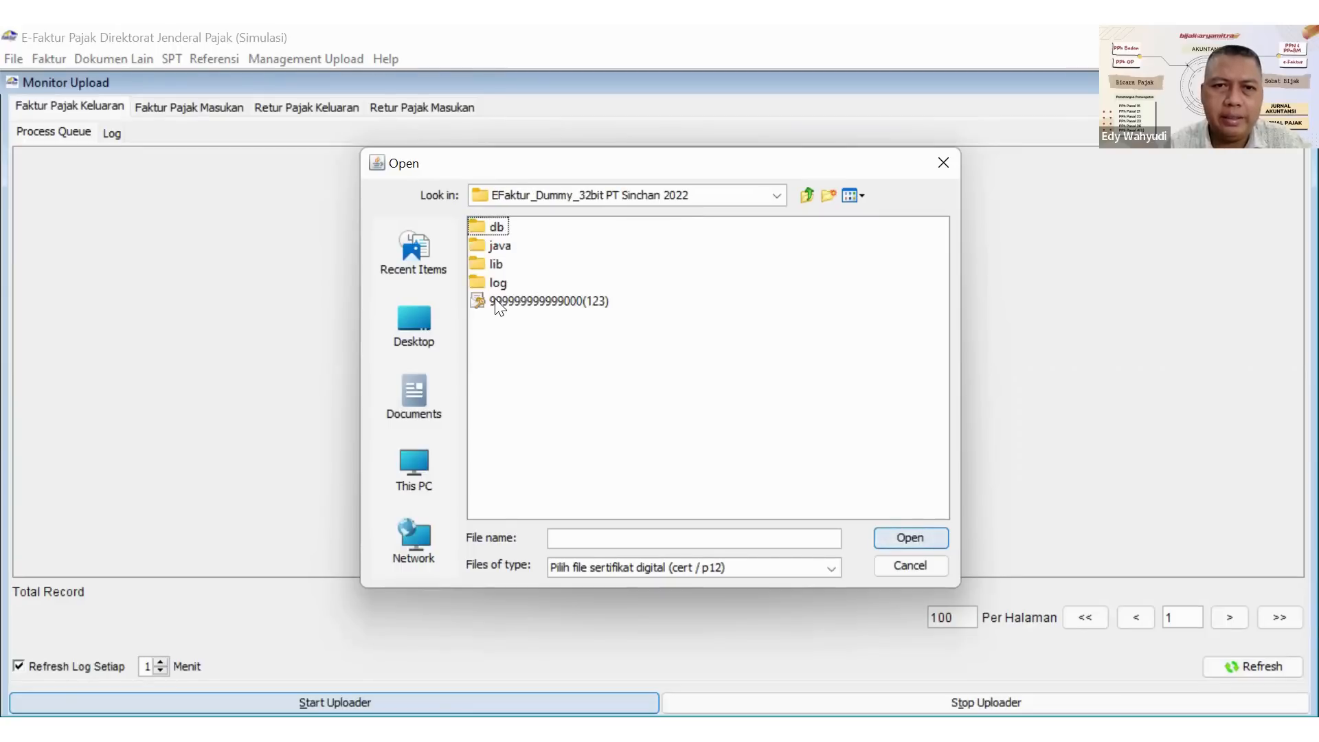
left_click(498, 302)
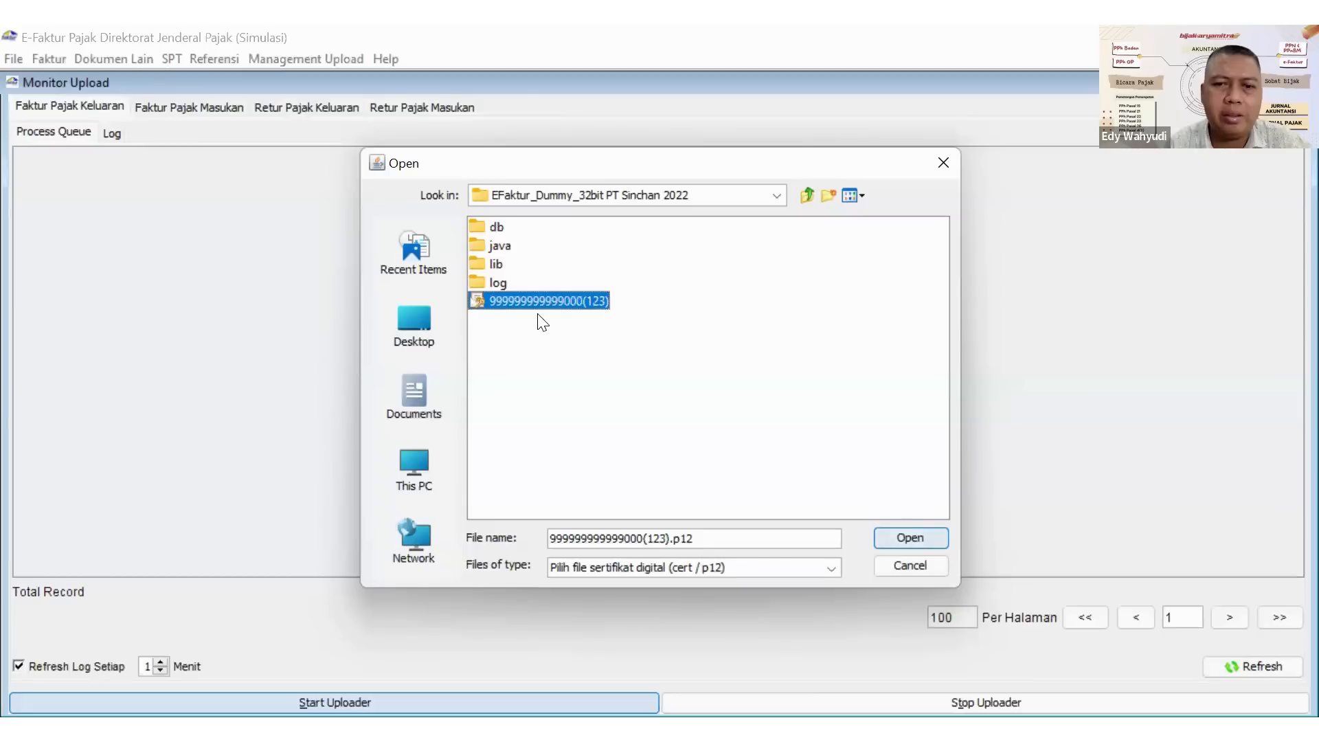
left_click(897, 543)
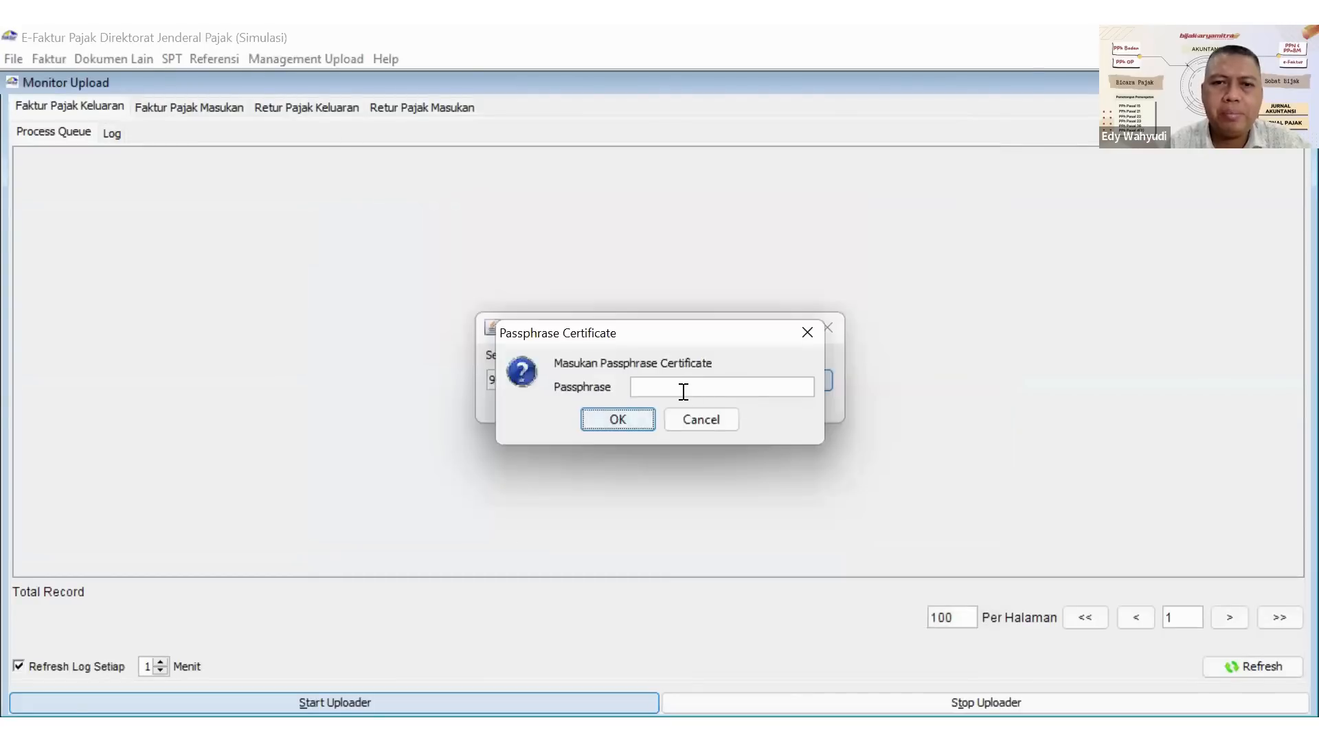
Enter the certificate passphrase and acknowledge the certificate path update.
left_click(679, 384)
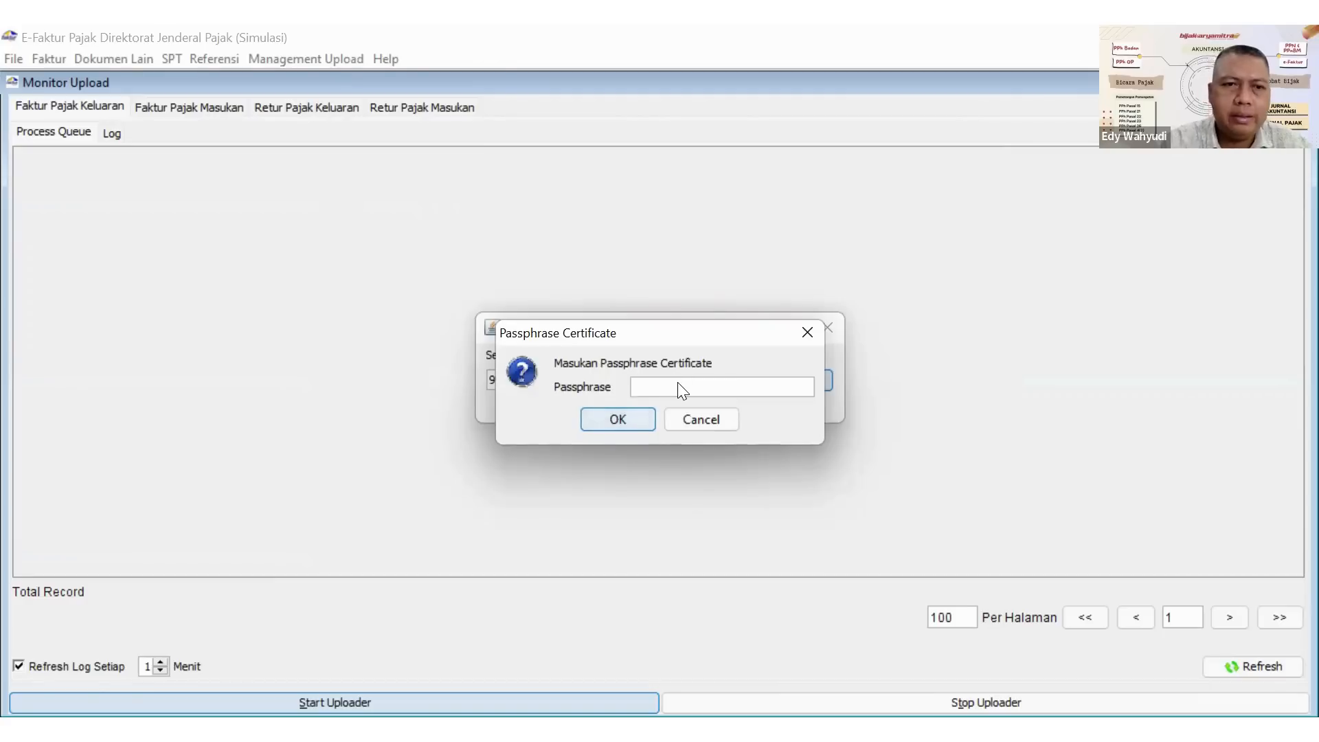
key("alt+Tab")
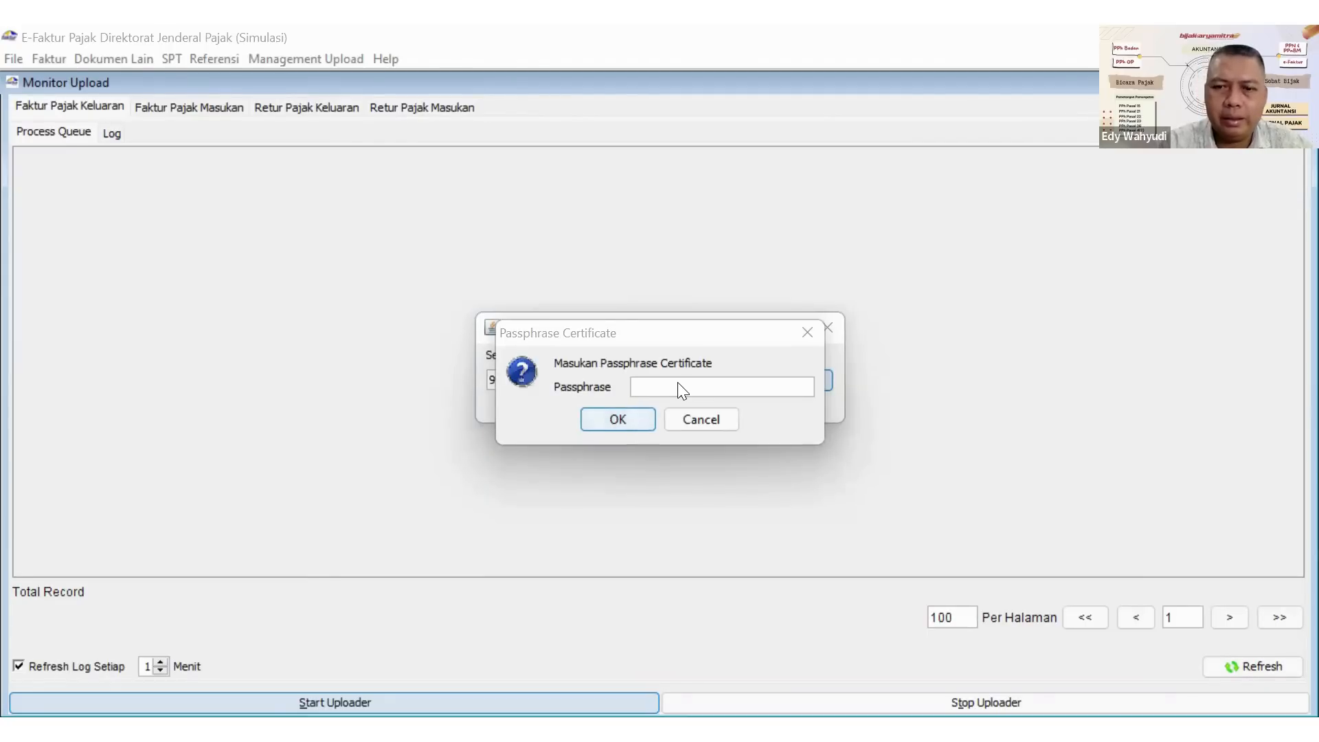
left_click(682, 389)
type("***")
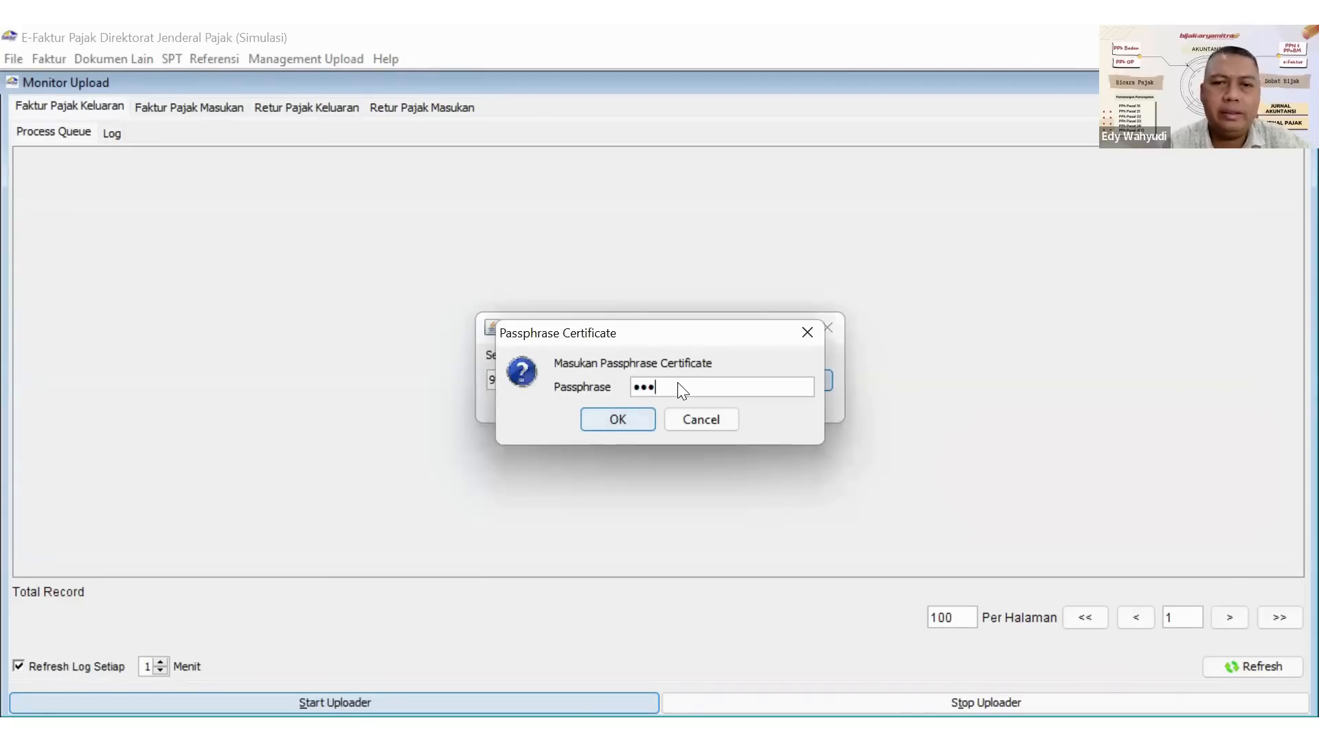
key("Tab")
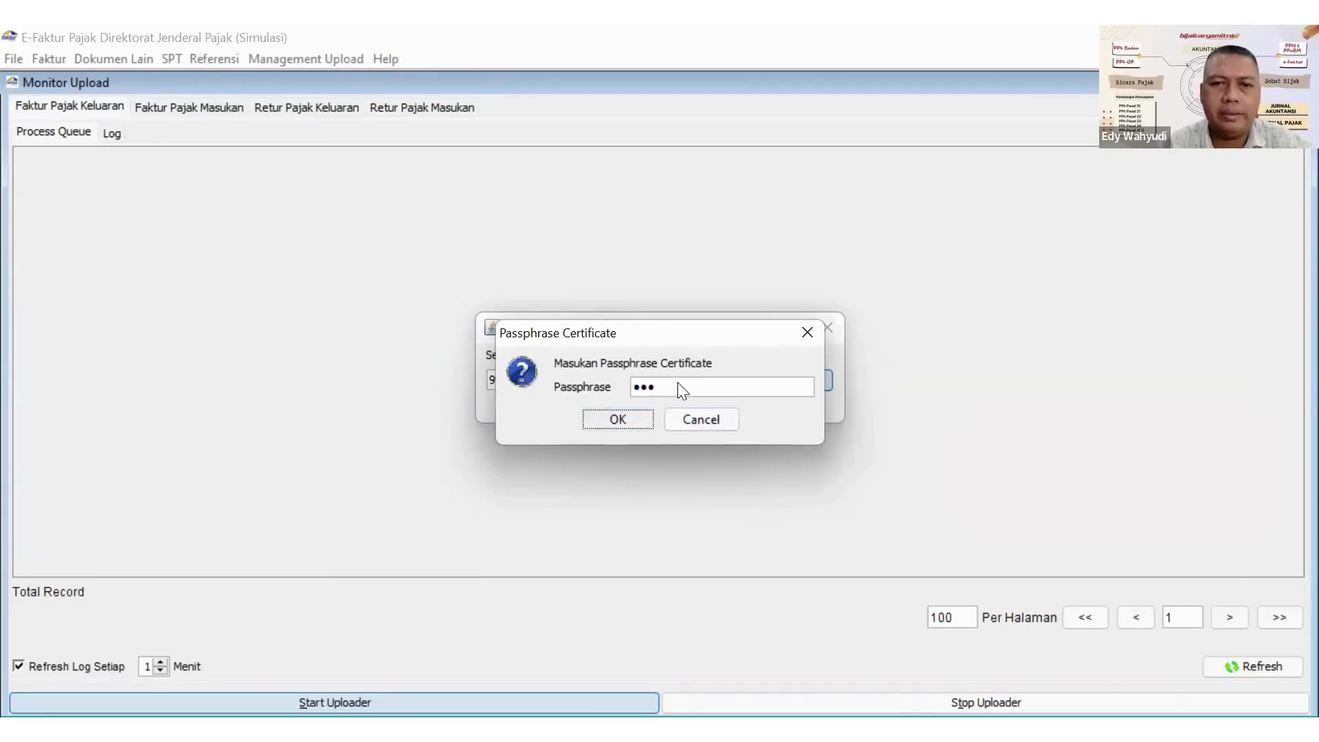
key("Return")
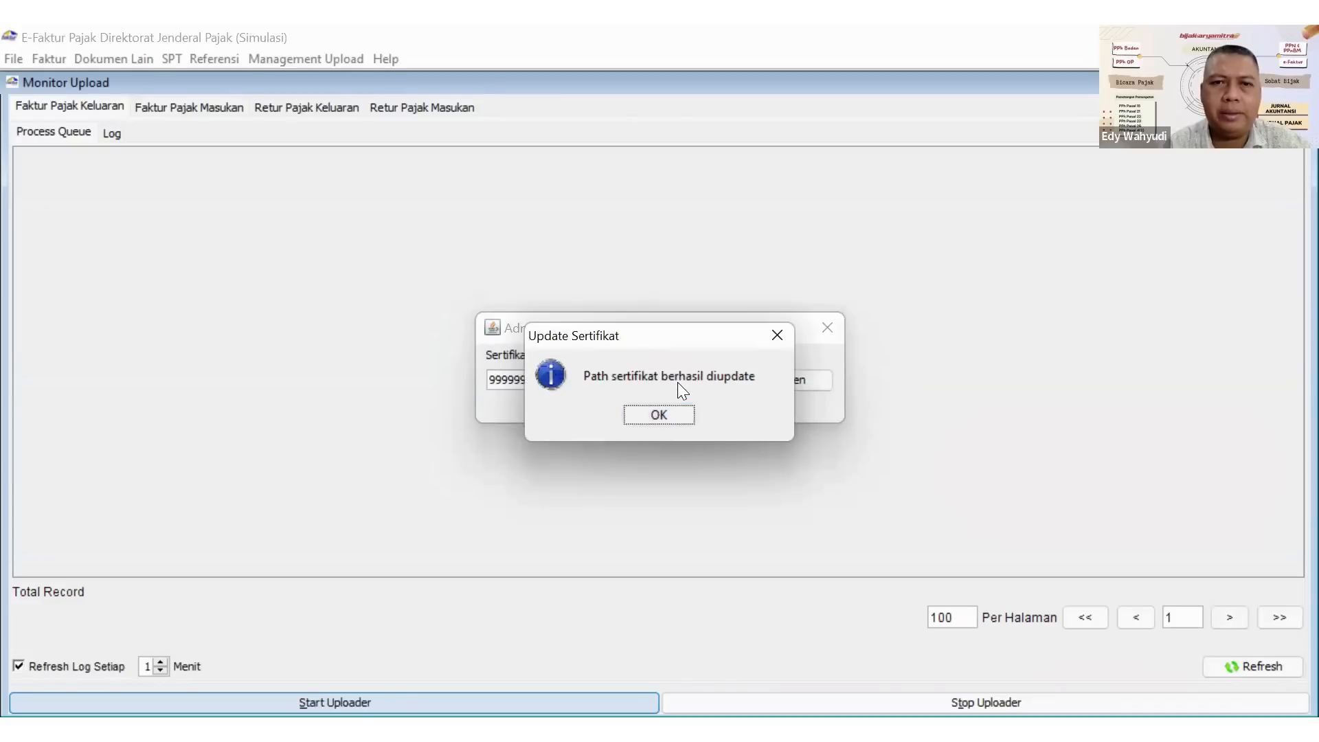
left_click(659, 415)
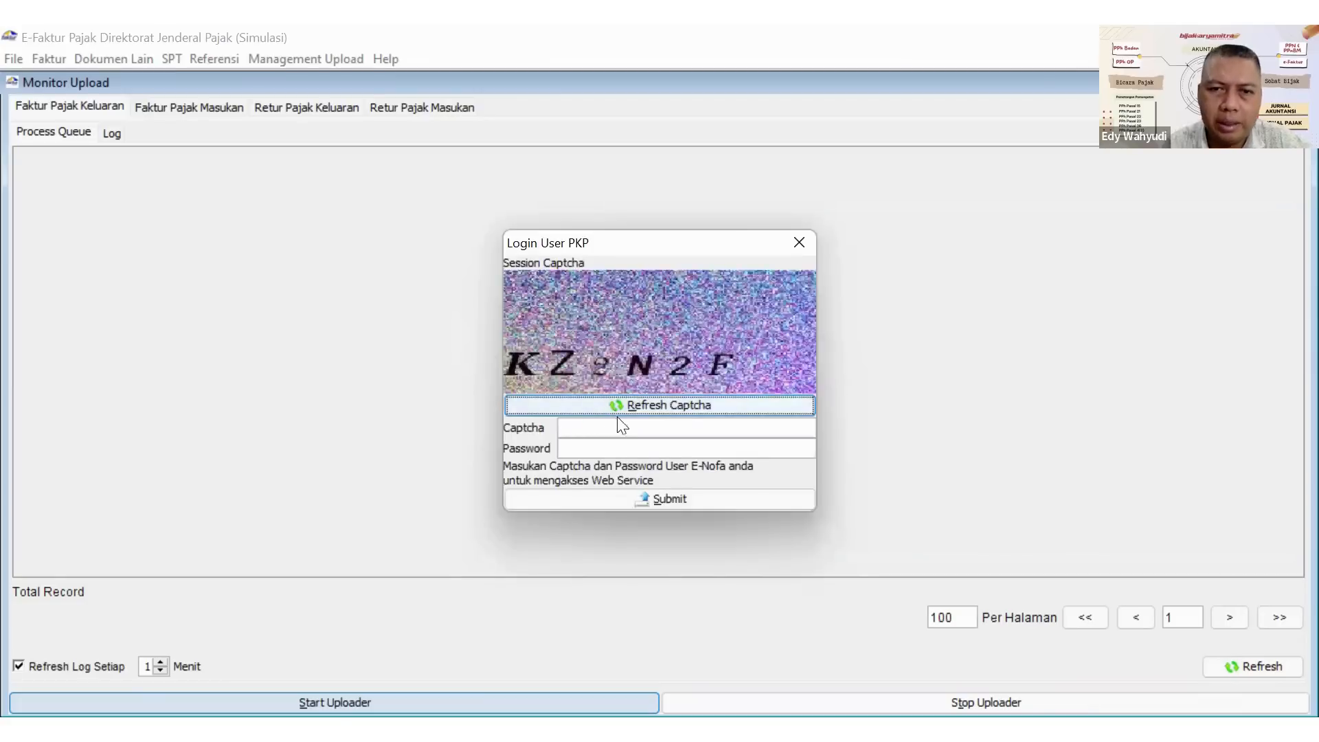
Log in as the PKP user with the session captcha and the E-Nofa password to get the uploader running.
left_click(601, 429)
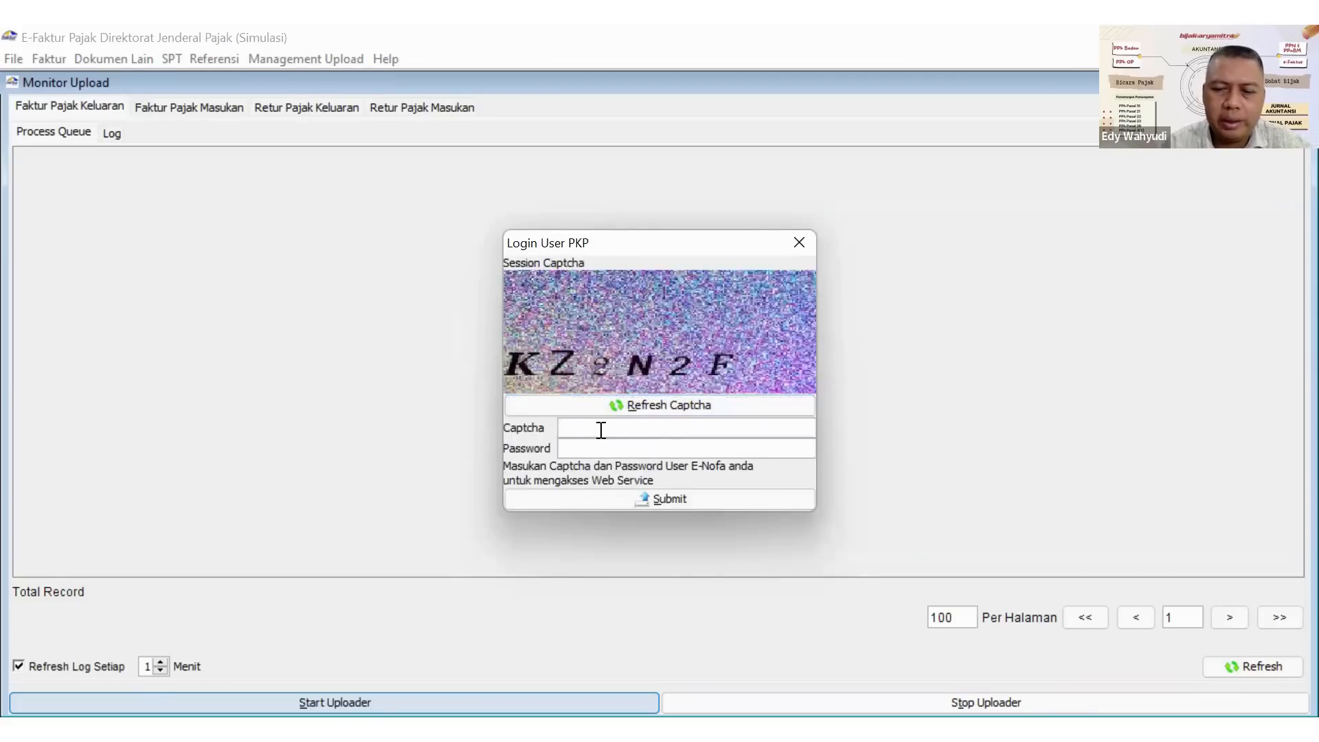
type("KZ2N2F")
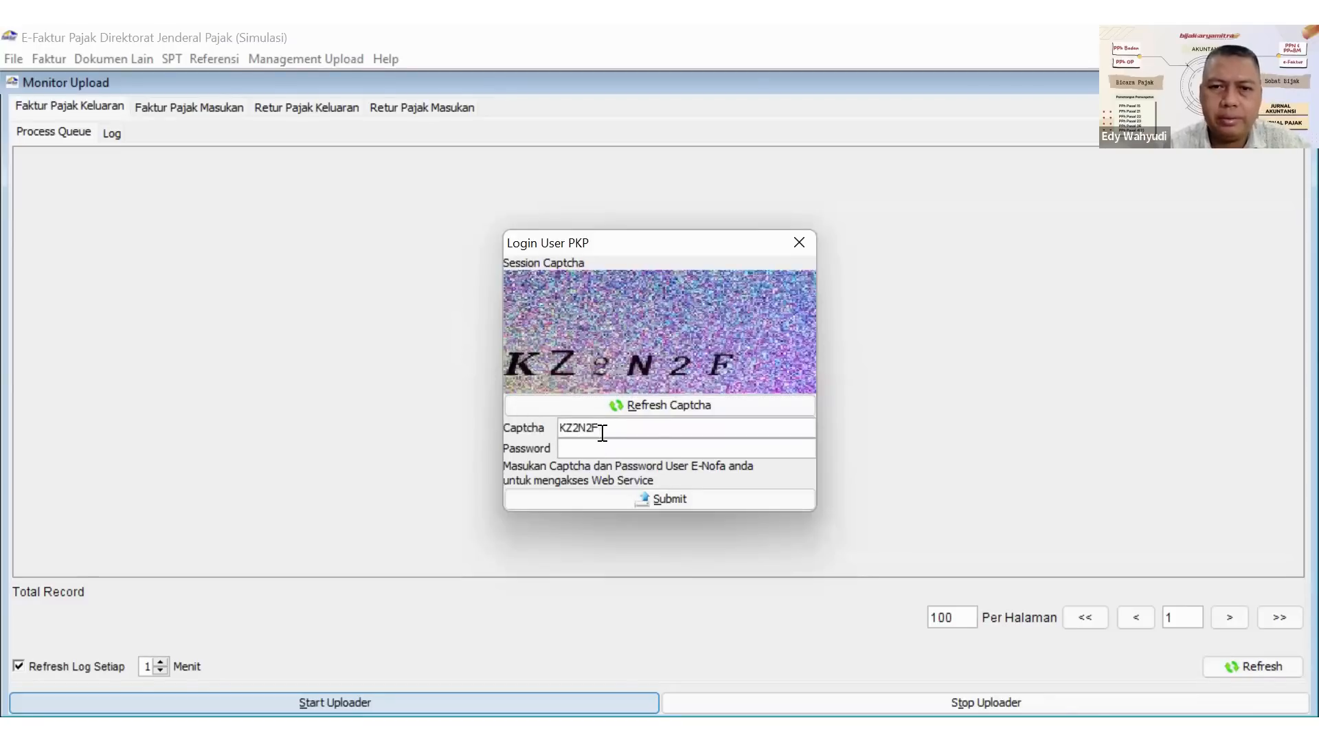
left_click(601, 447)
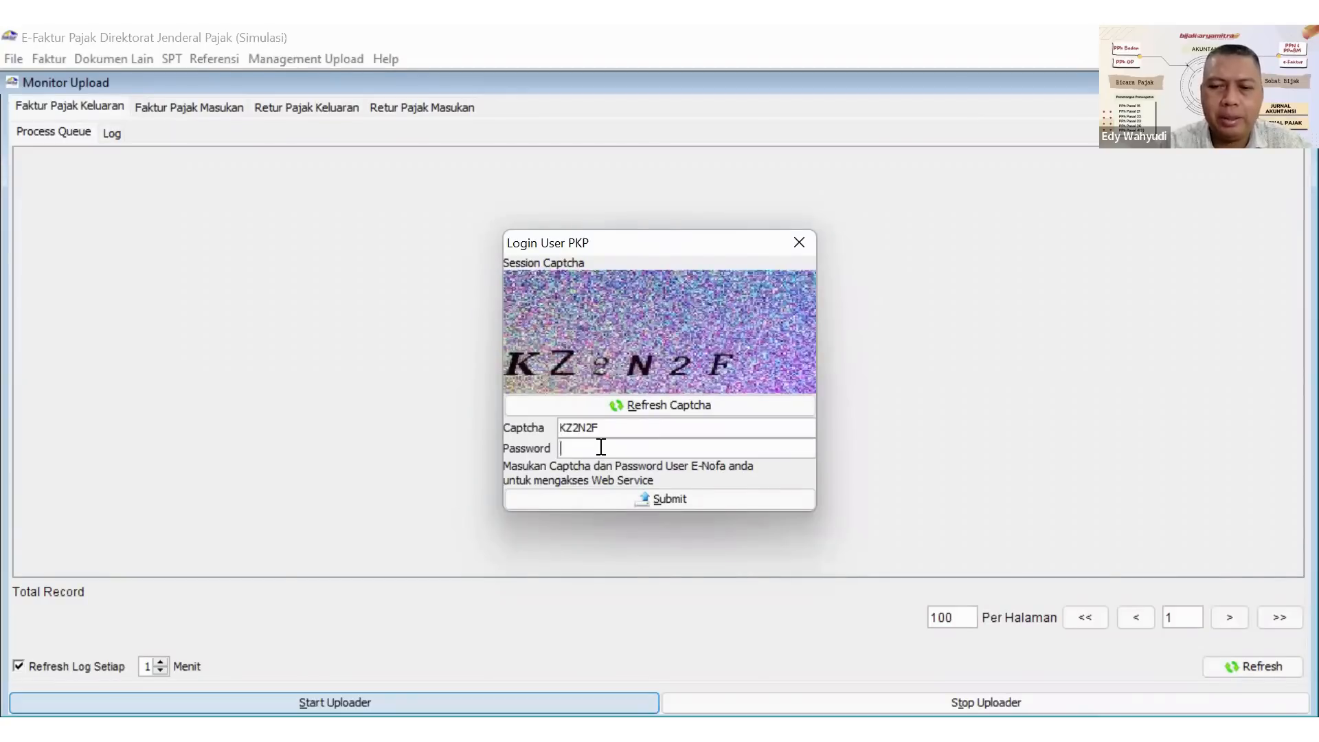
key("alt+Tab")
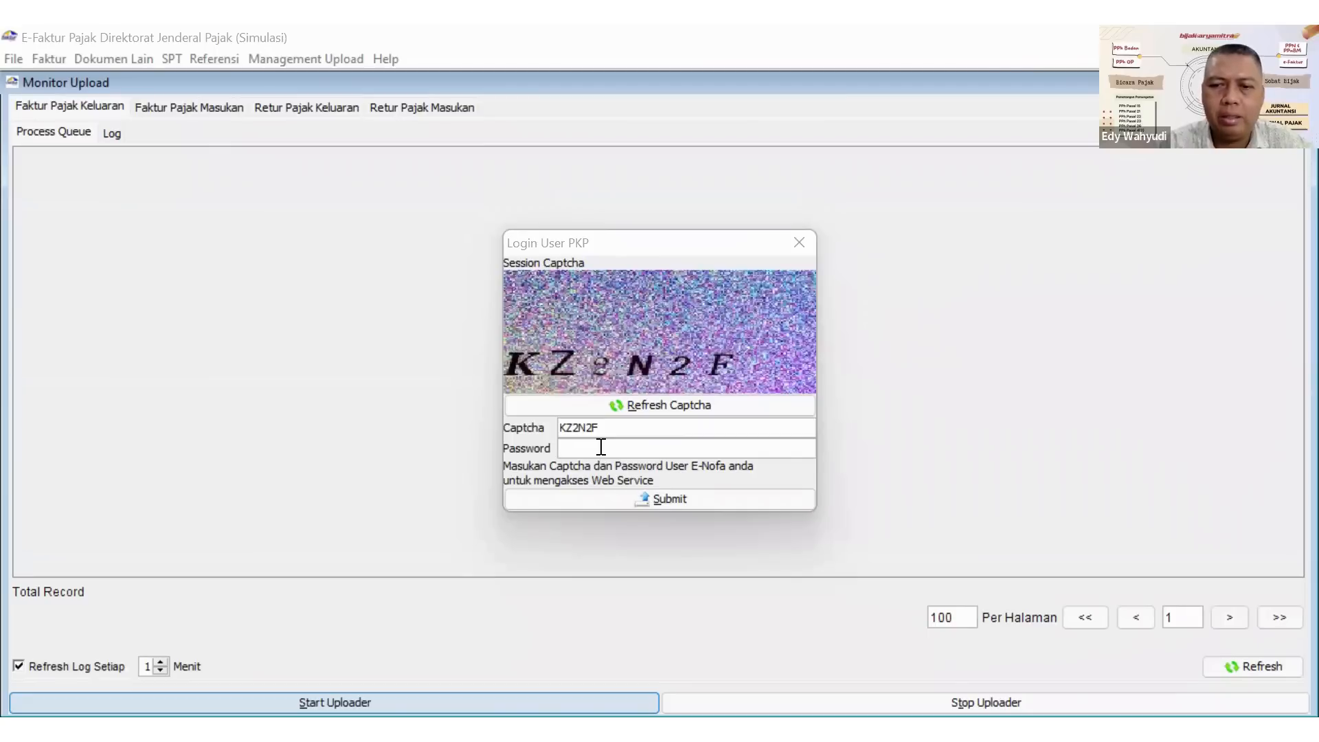
left_click(601, 447)
type("•••••••••••••")
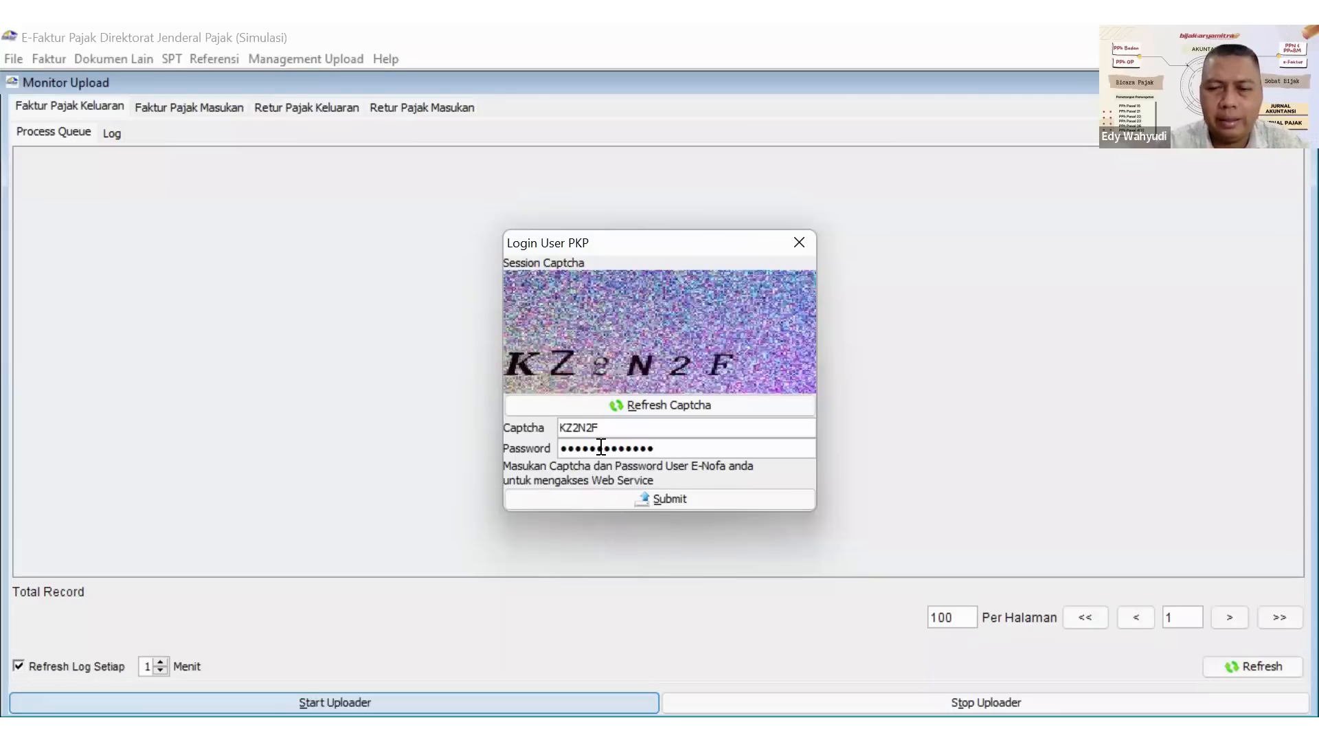
left_click(713, 500)
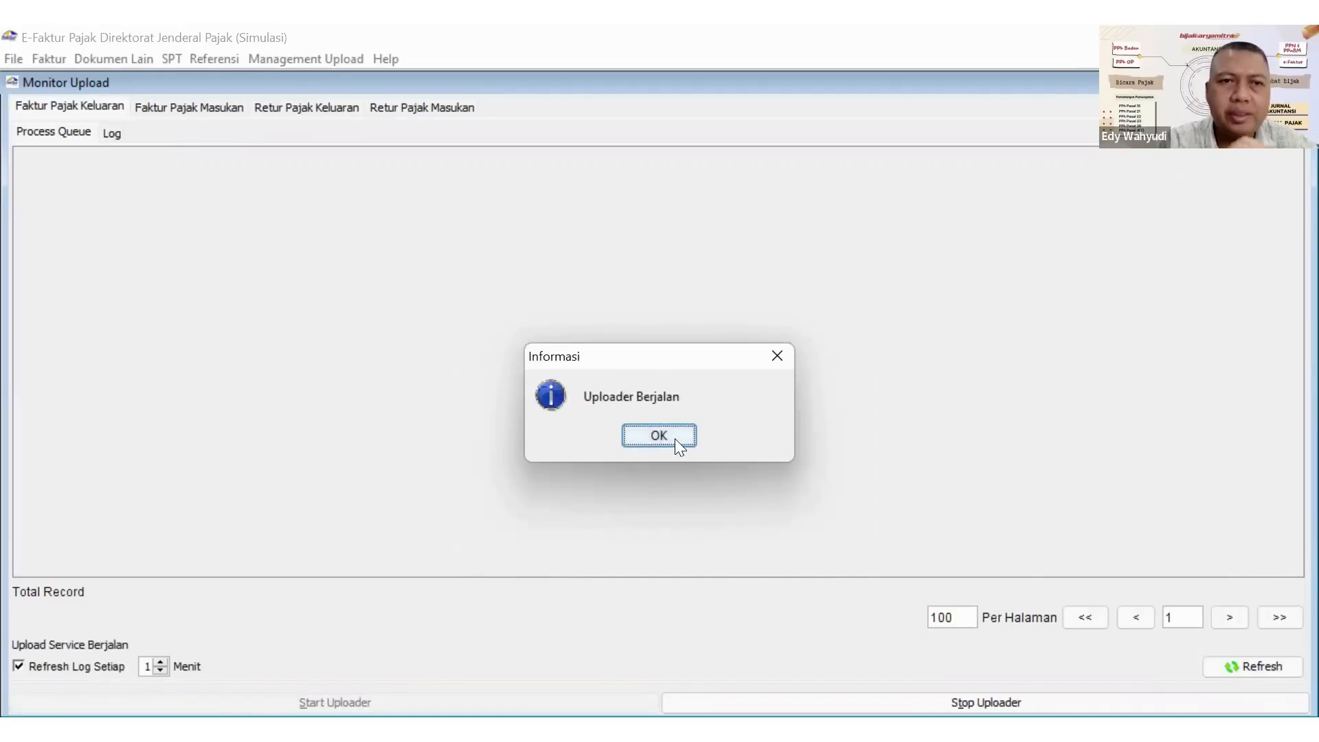
key("Return")
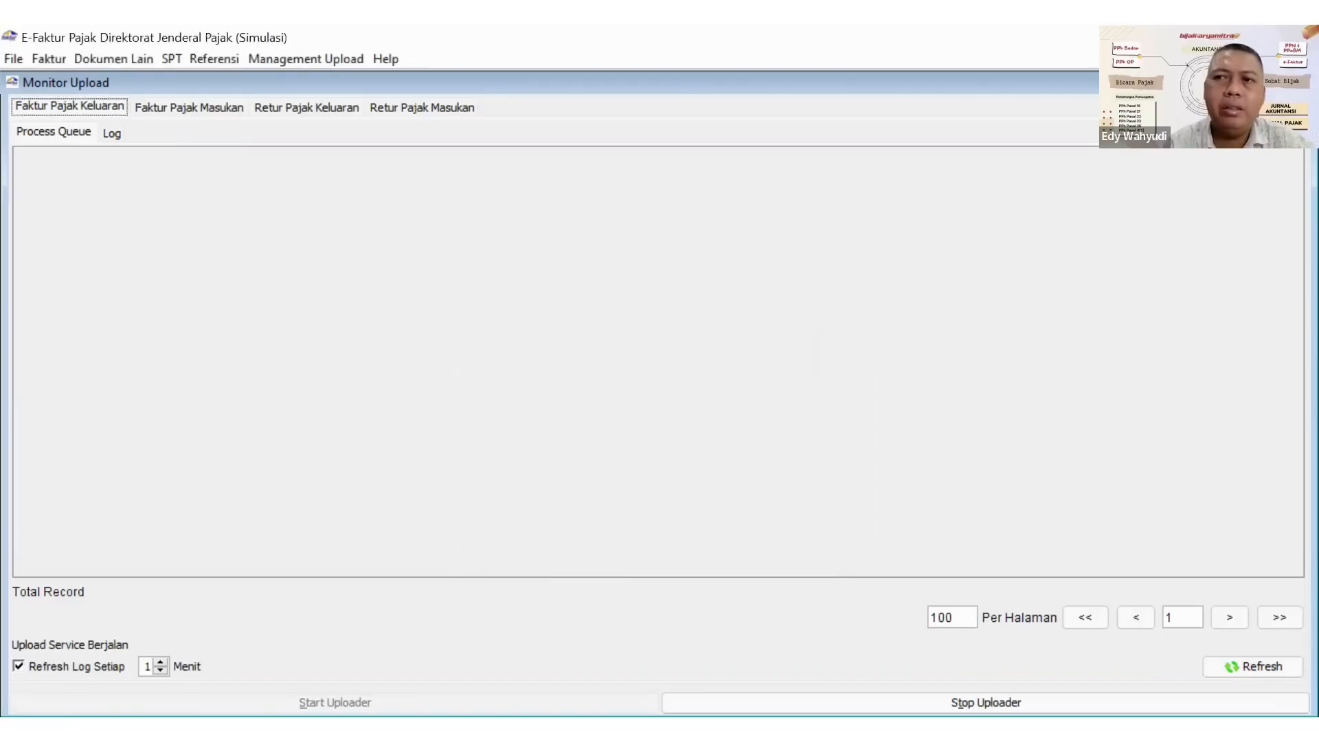
Return to the output invoice list, widen the Status Approval column, and upload the 11/04/2022 and 12/04/2022 invoices together.
left_click(1303, 82)
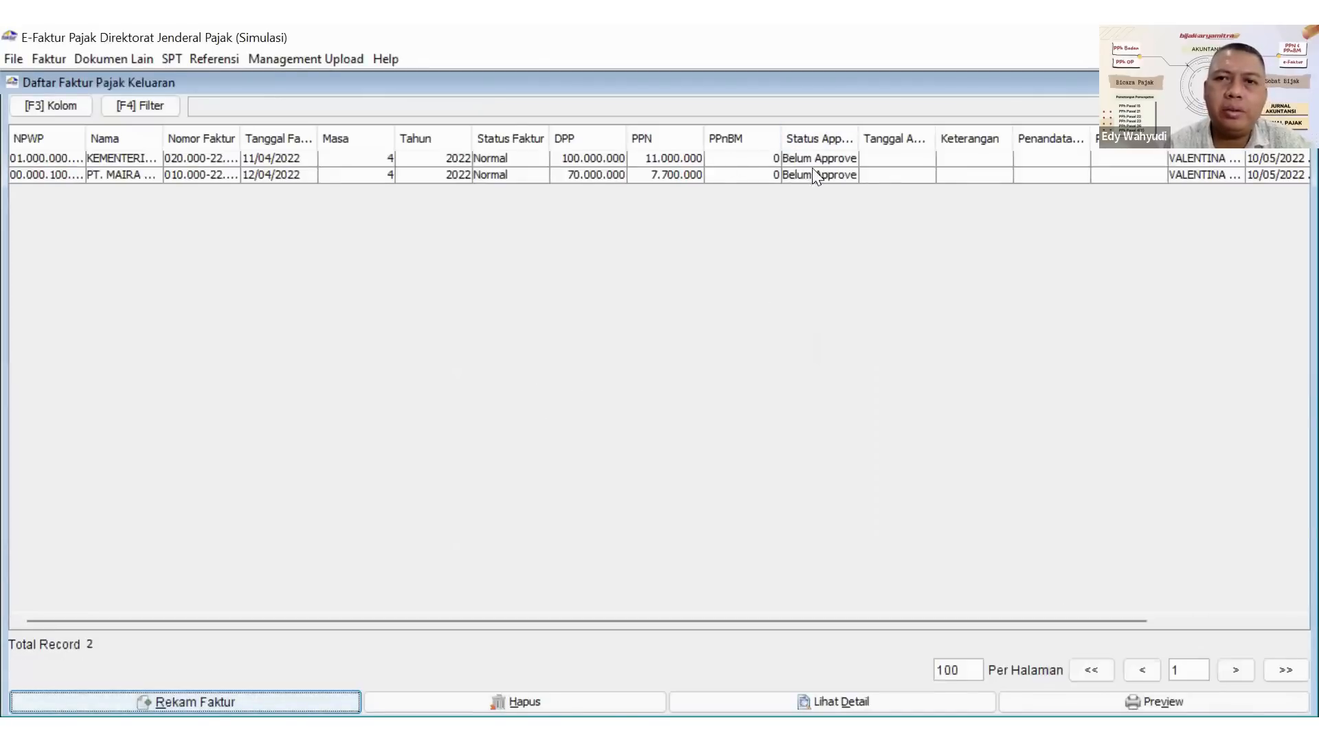
left_click_drag(857, 134, 897, 134)
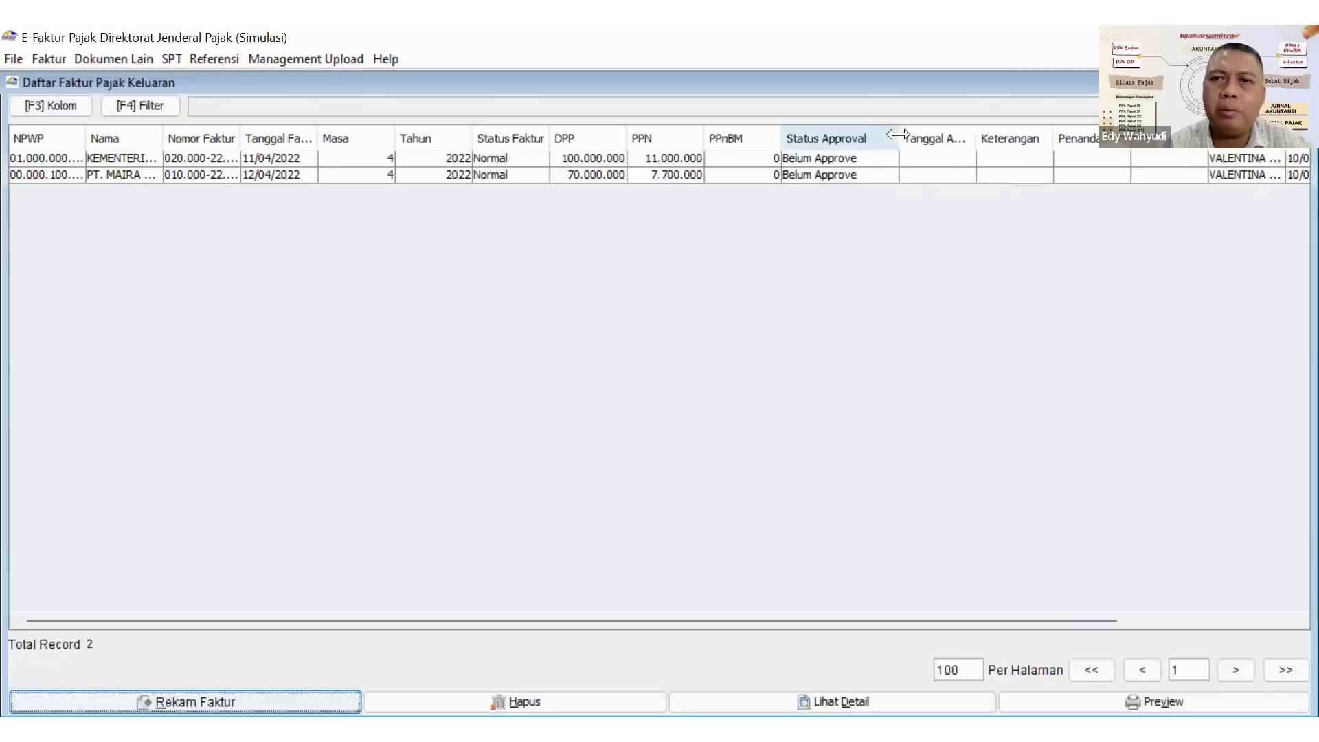
left_click(829, 160)
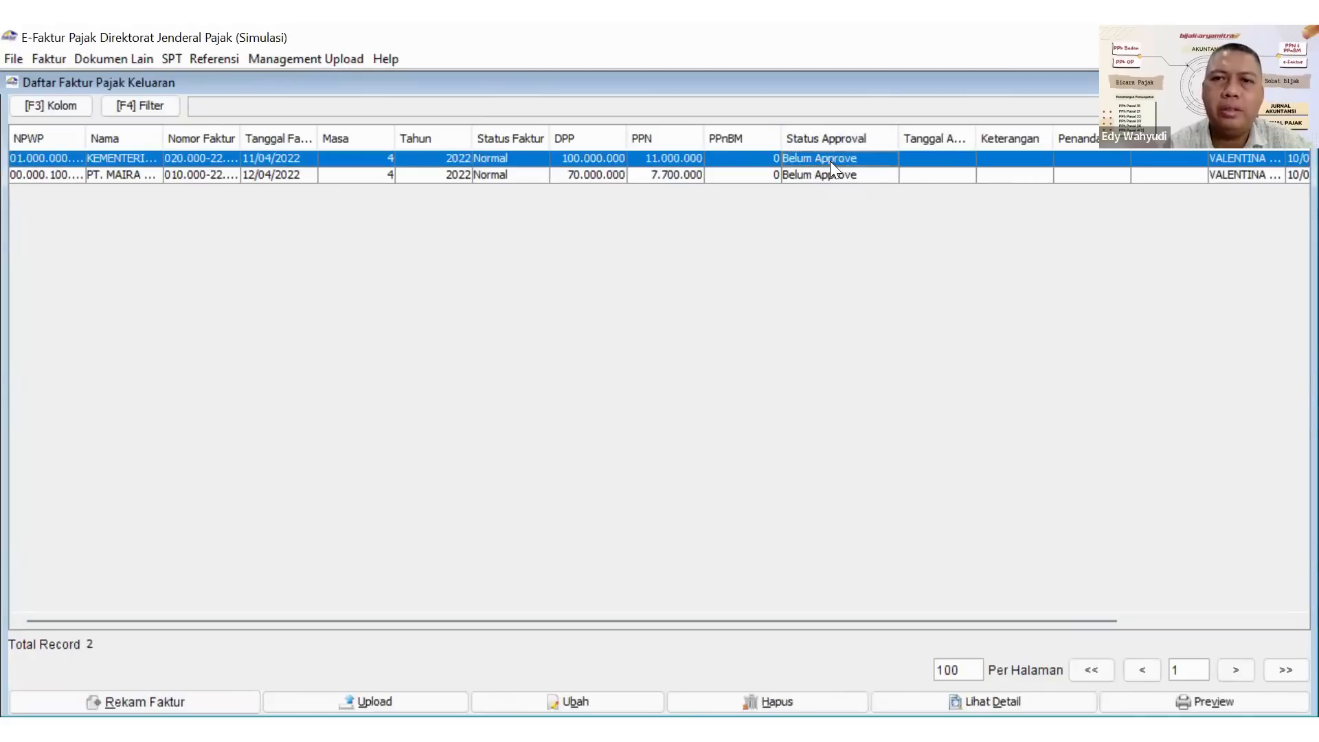
key("shift+Down")
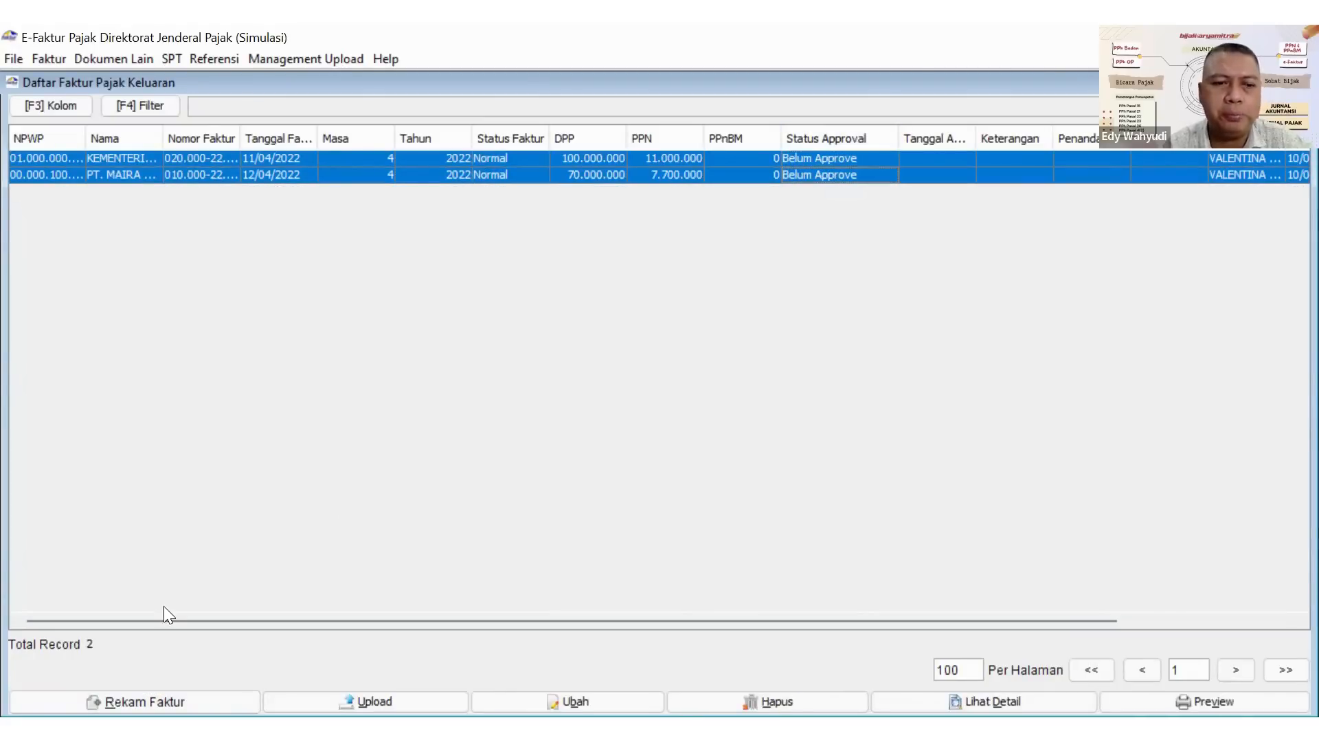
left_click(297, 685)
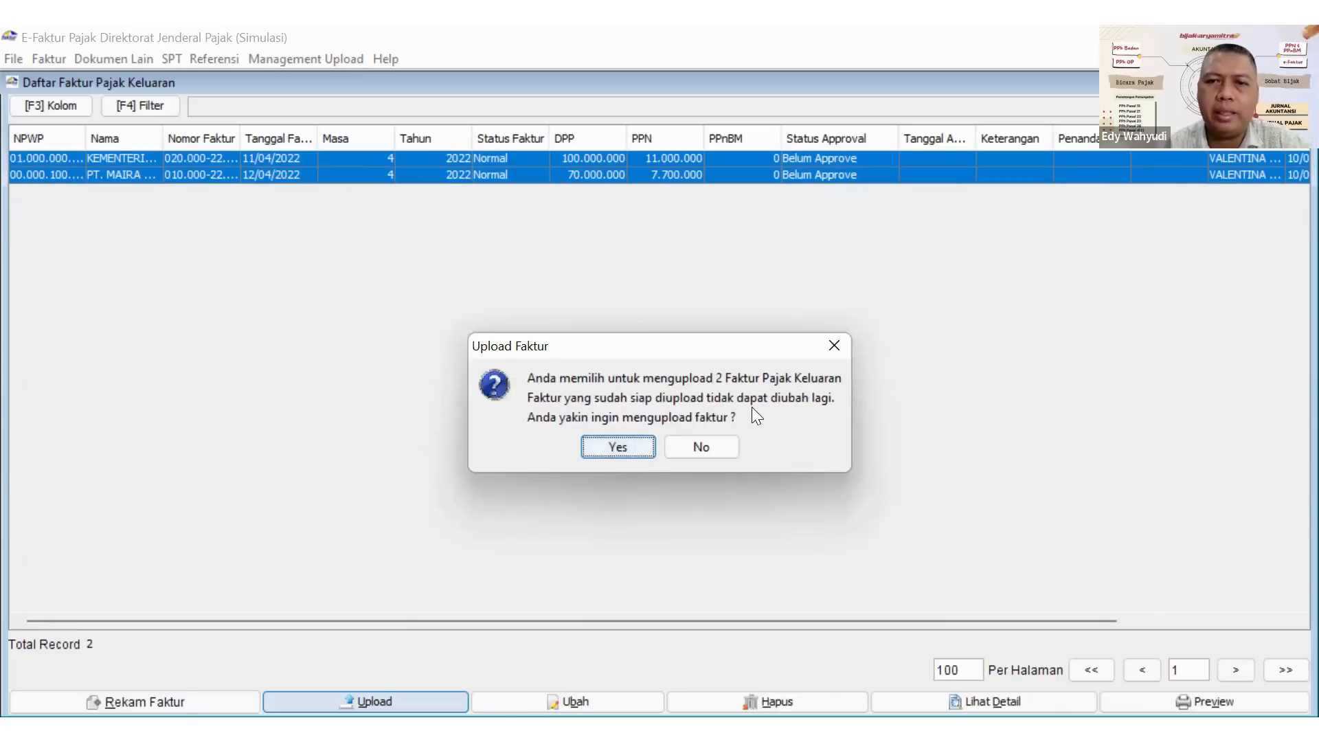
left_click(649, 443)
left_click(653, 437)
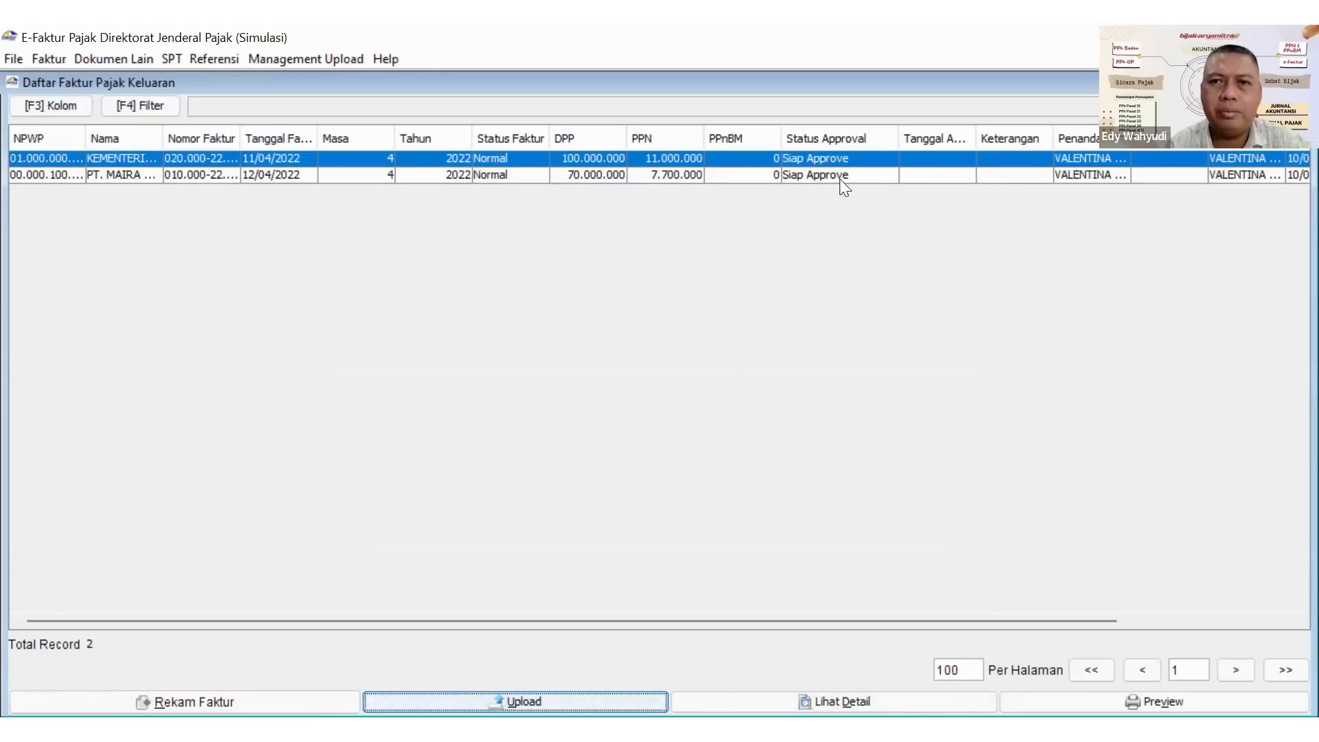
left_click(814, 175)
left_click(814, 173)
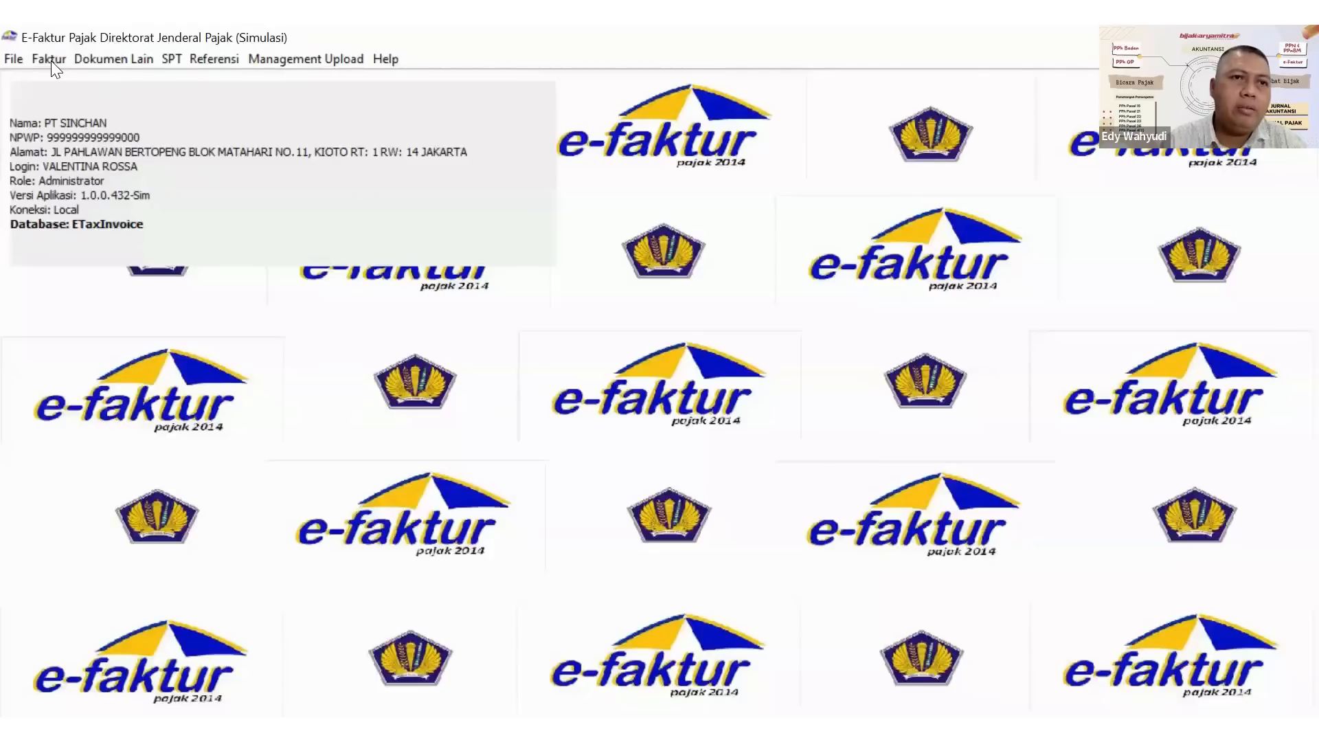
Open the Nota Retur administration for Retur Pajak Keluaran and start recording a new return.
left_click(49, 59)
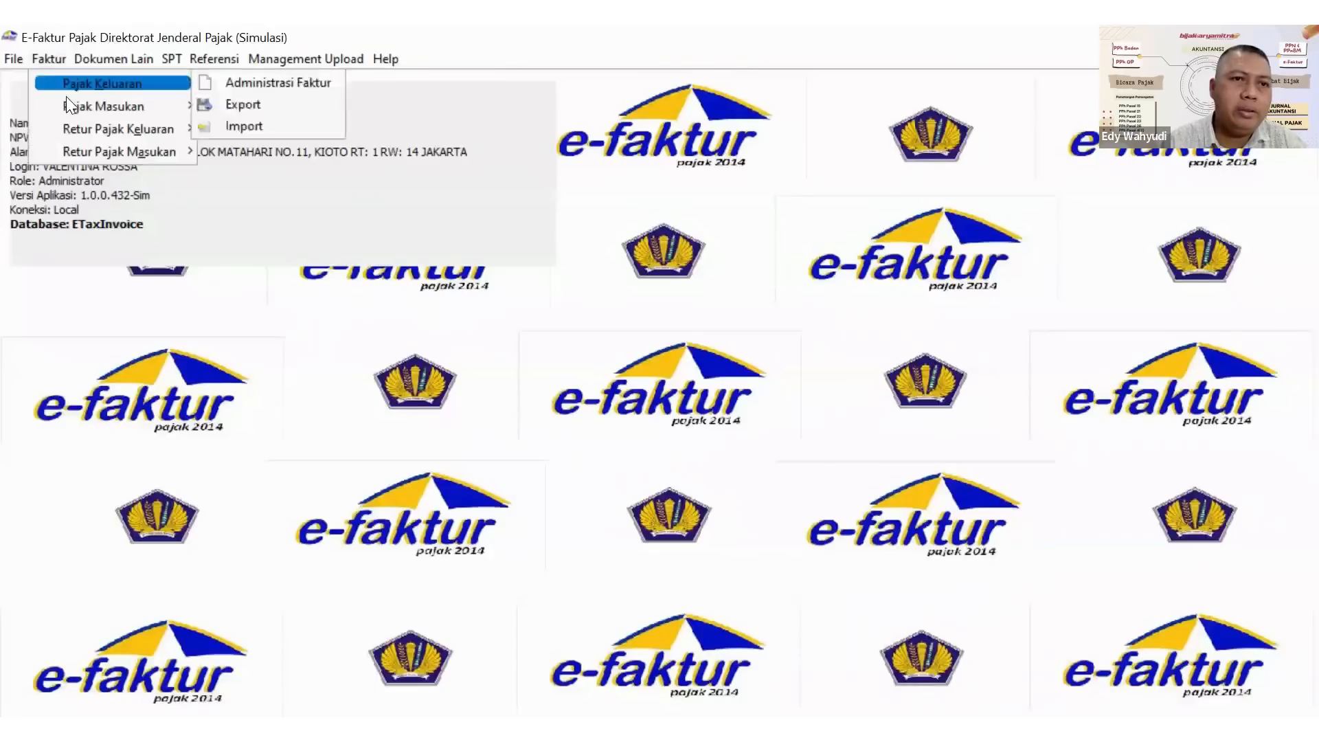
mouse_move(87, 137)
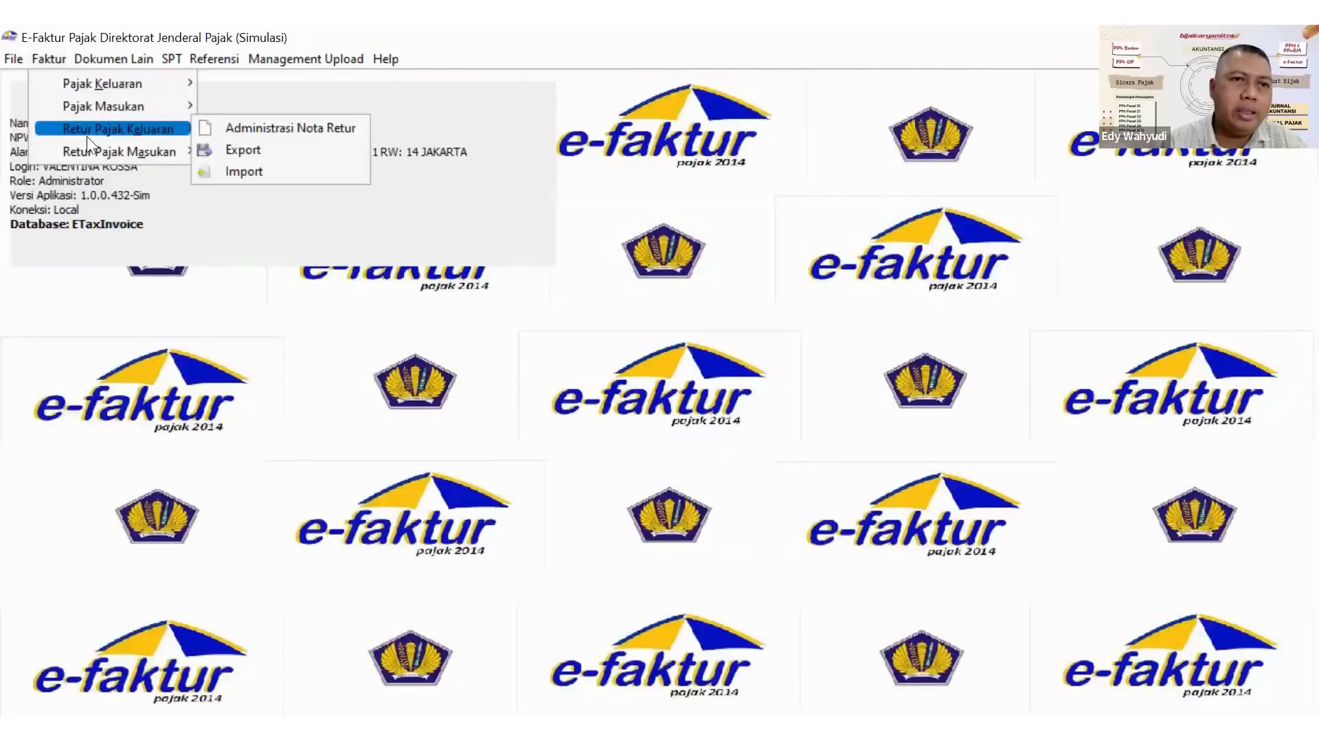
left_click(250, 129)
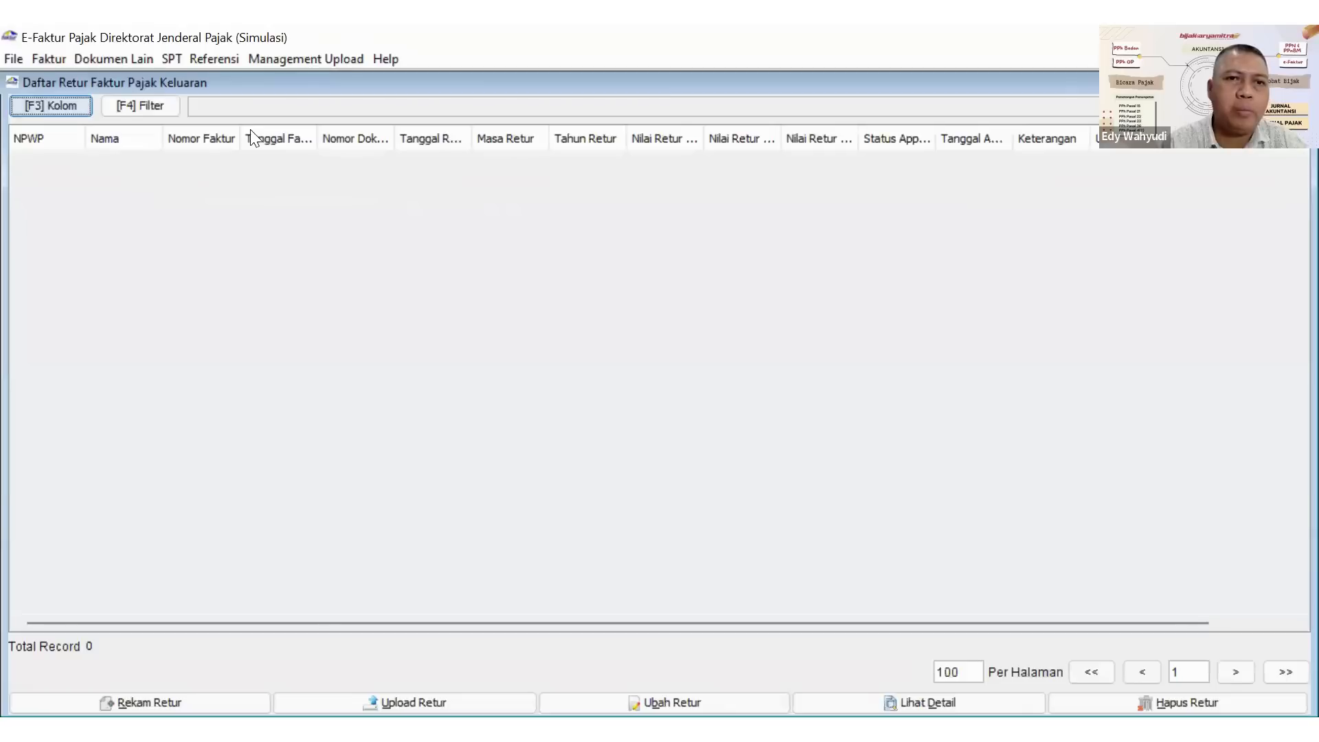
left_click(138, 694)
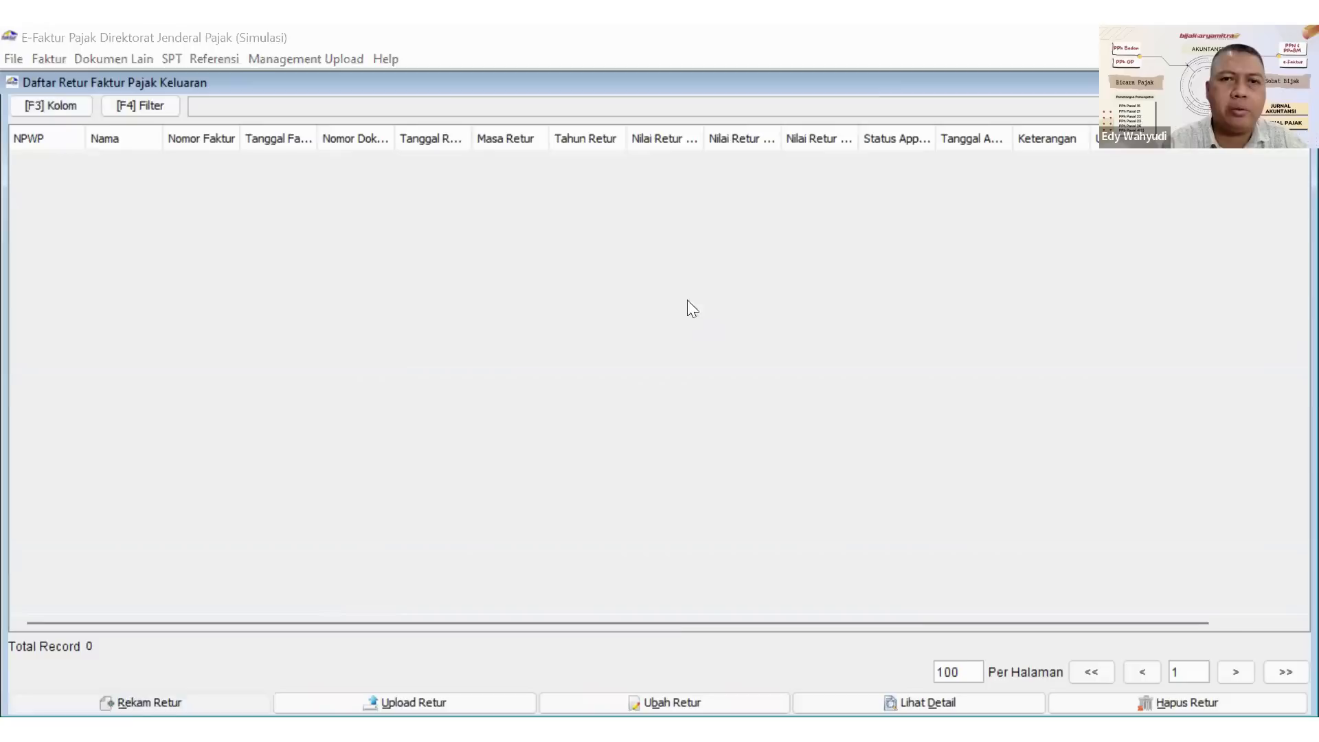
Choose PT. MAIRA TIADA DUA from the counterparty reference as the Lawan Transaksi of the return.
left_click(807, 146)
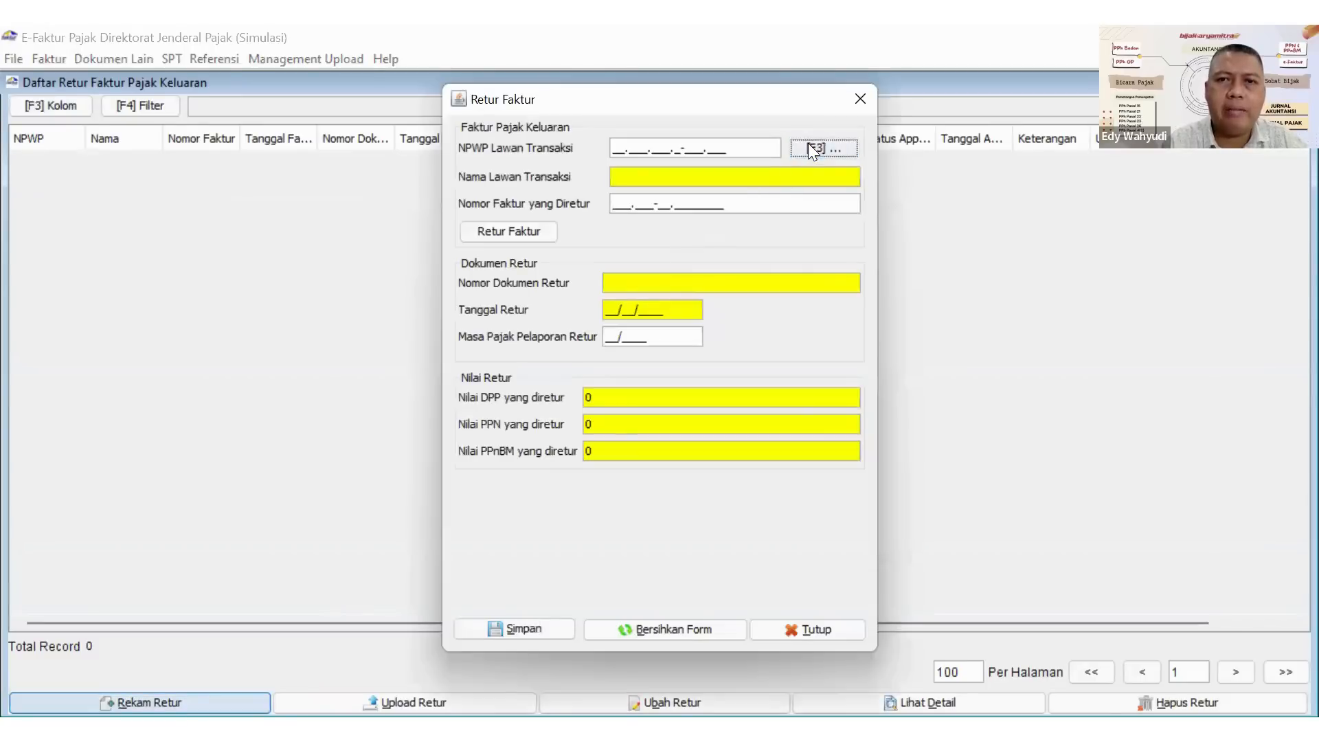
left_click(867, 251)
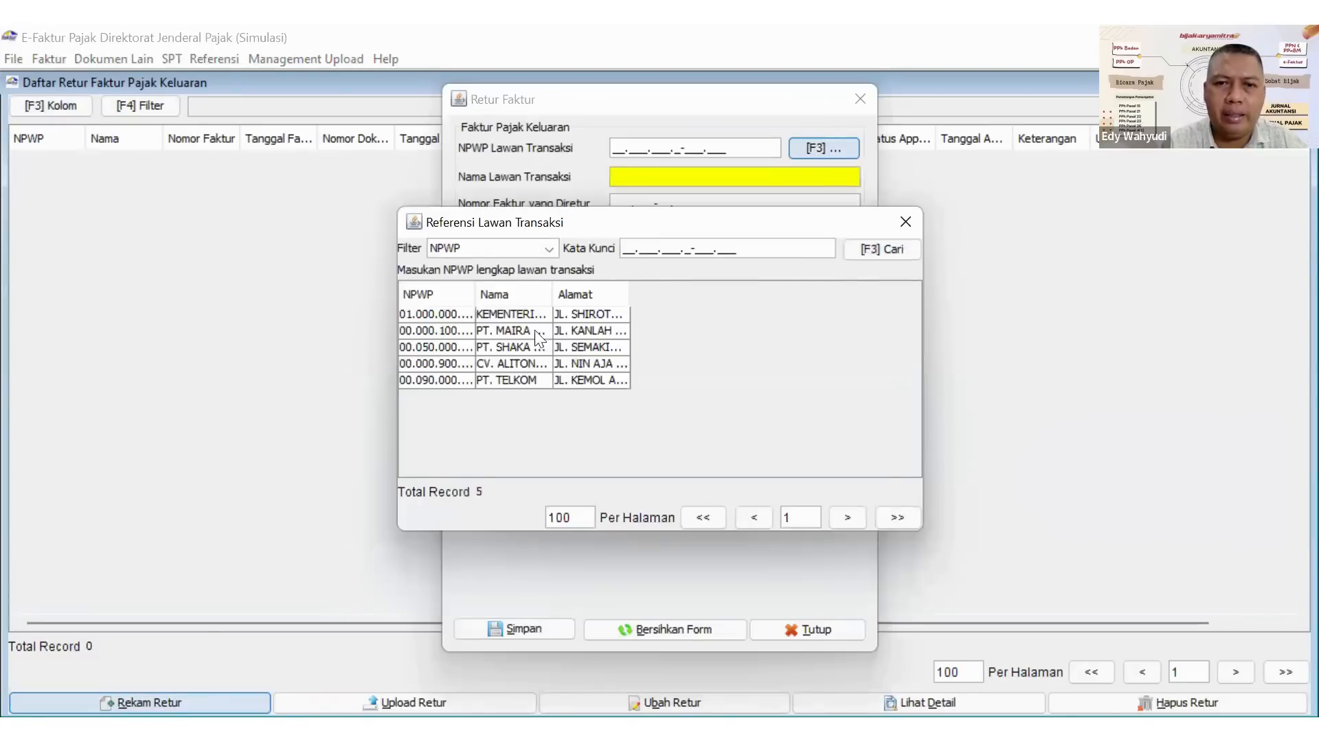
left_click(504, 334)
double_click(504, 334)
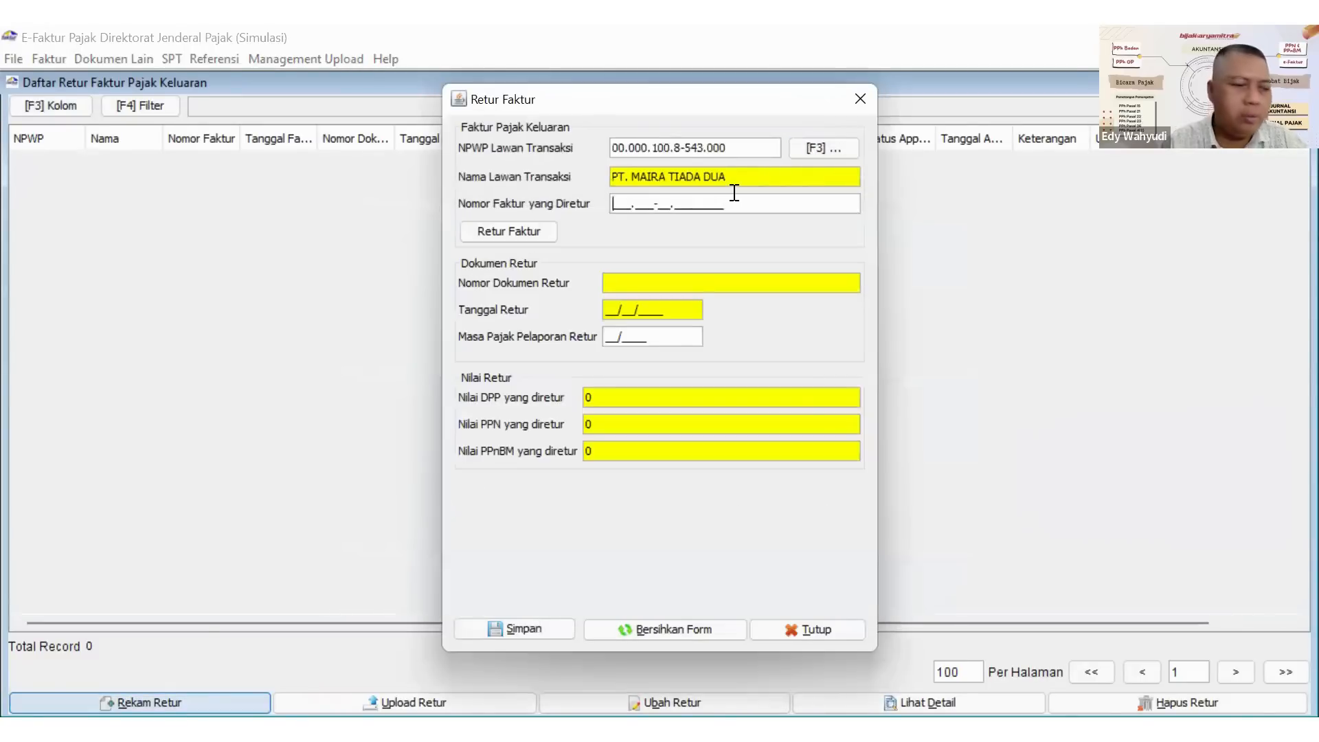
Enter 010.000-22.00000002 as the number of the returned invoice and load that invoice into the return form.
type("01")
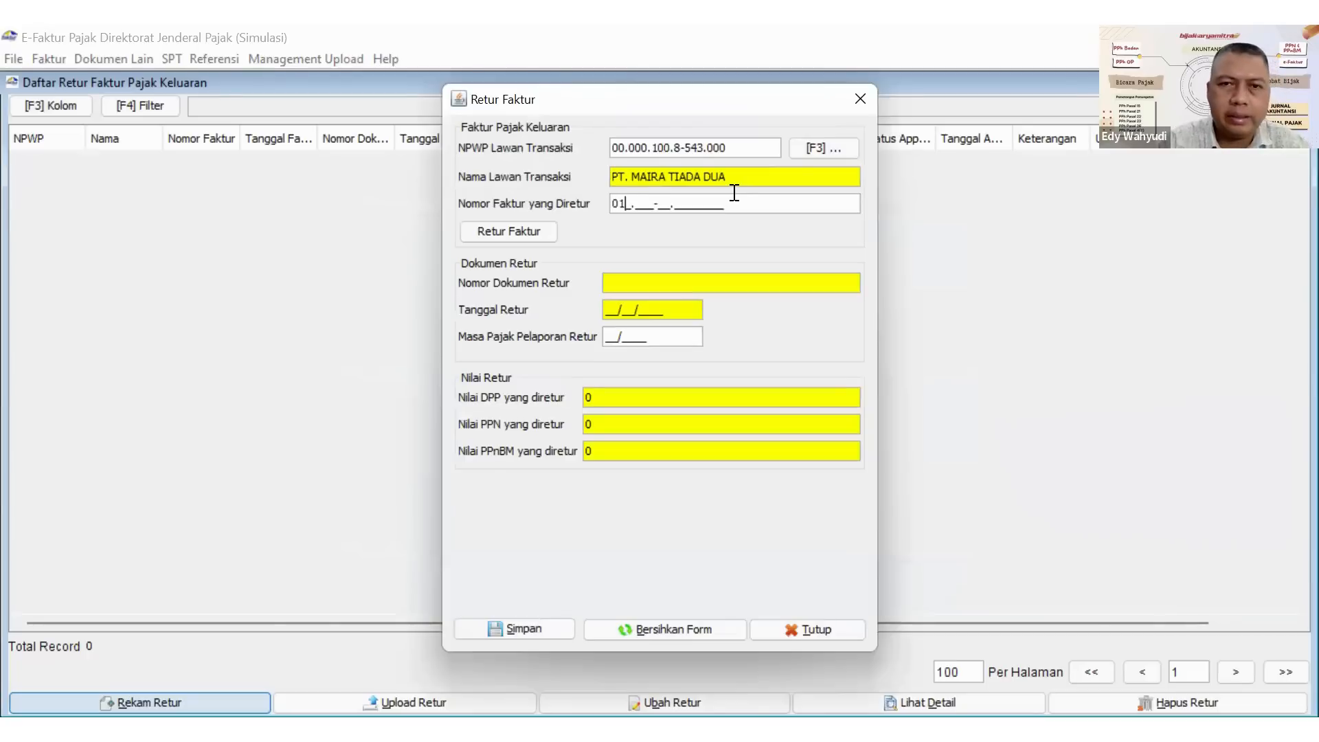
type("0.00")
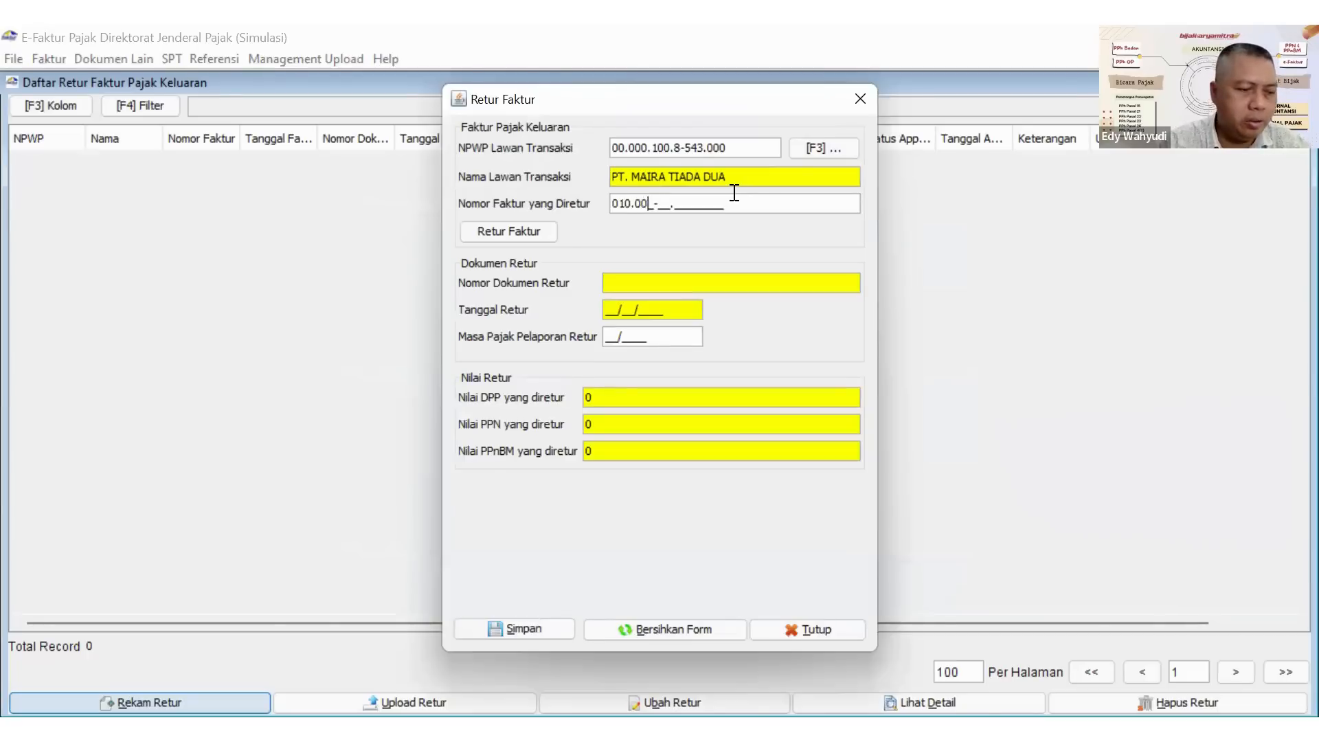
type("0-22.00")
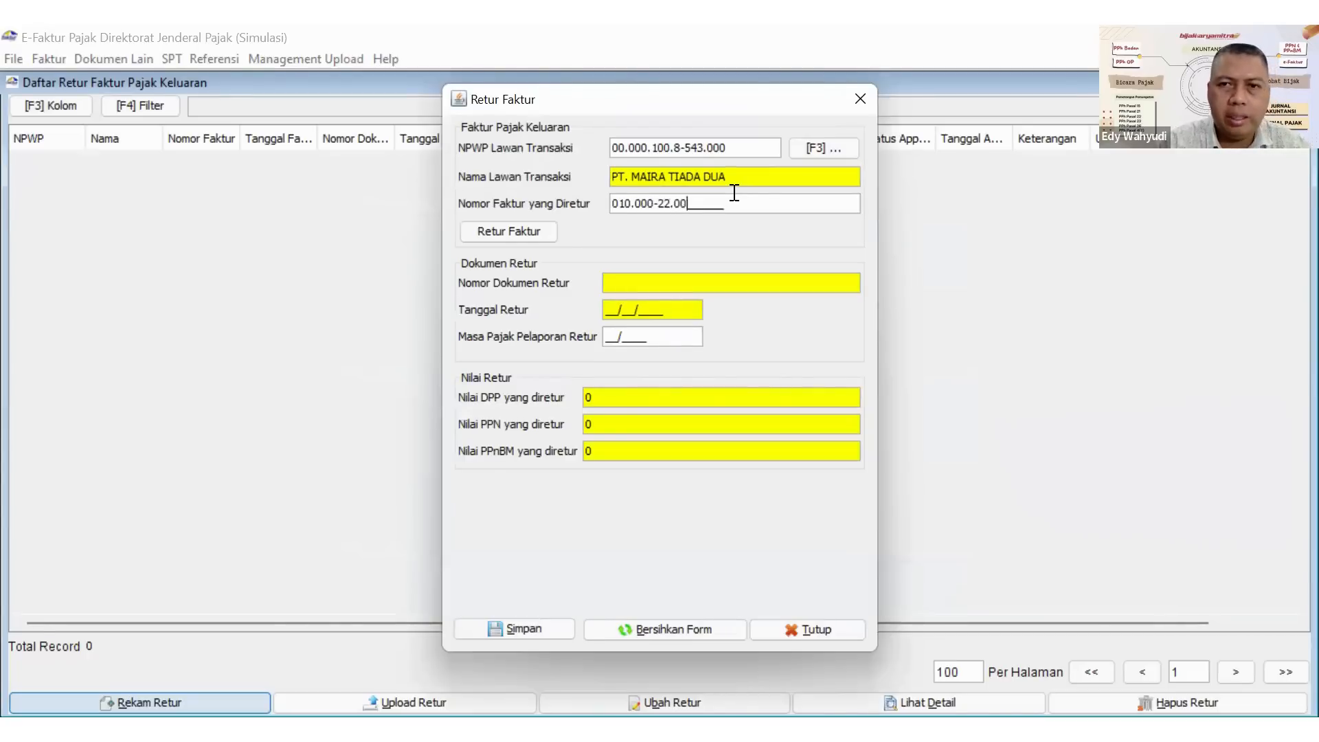
type("000002")
key("Return")
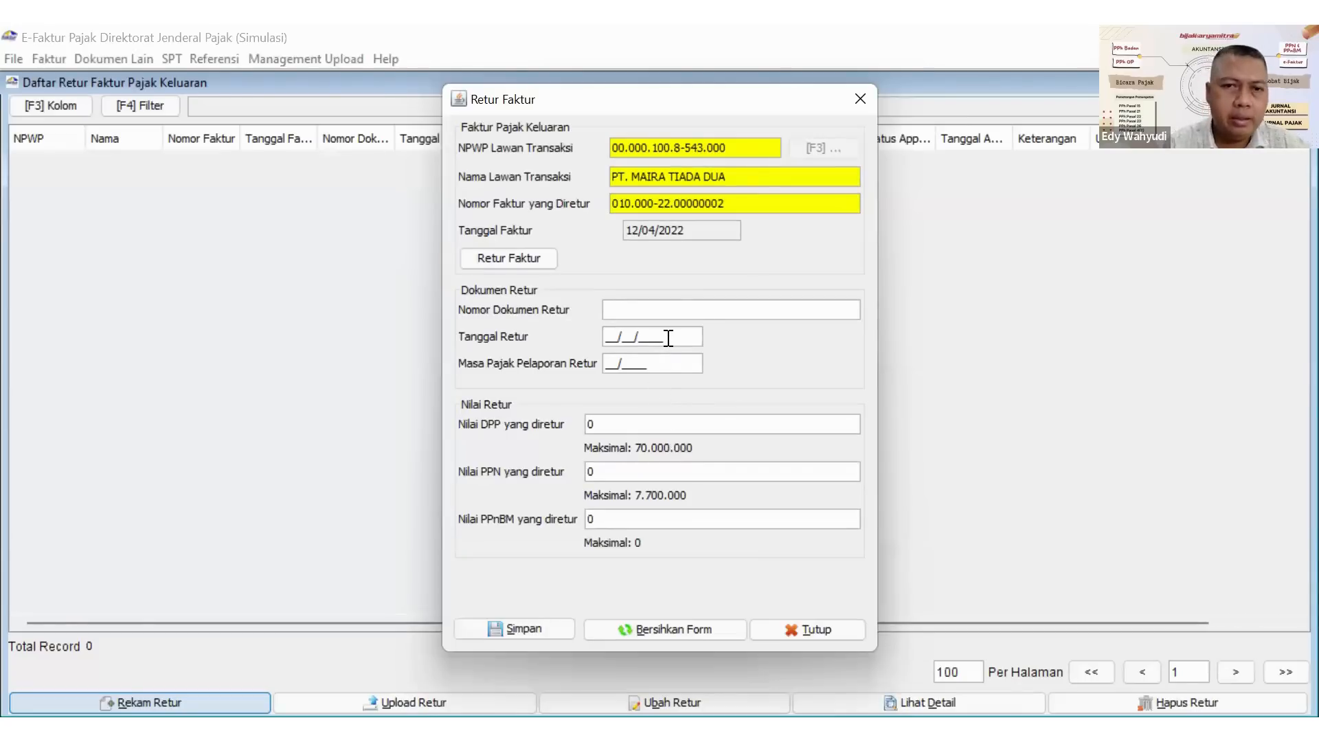
Fill in the return document with number NR-05/IV/2022, return date 25/04/2022 and reporting period 04/2022.
type("NR")
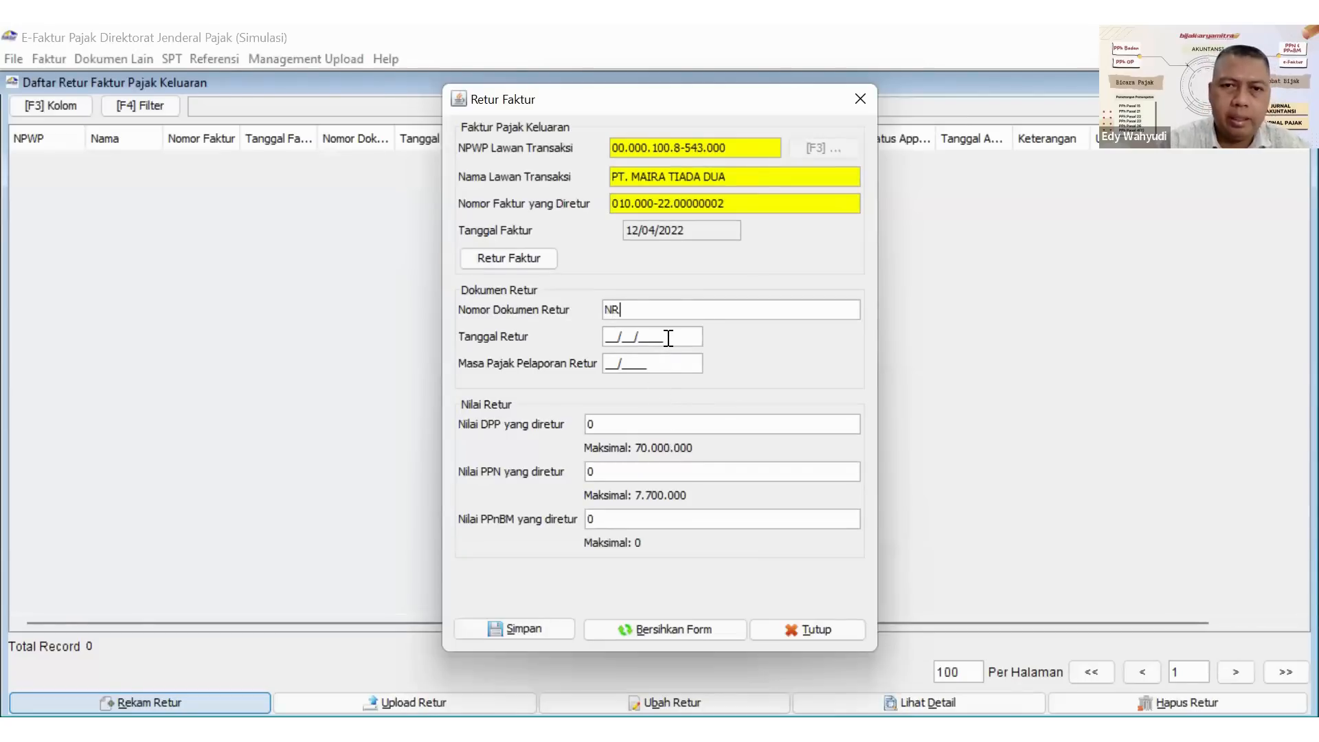
type("-0")
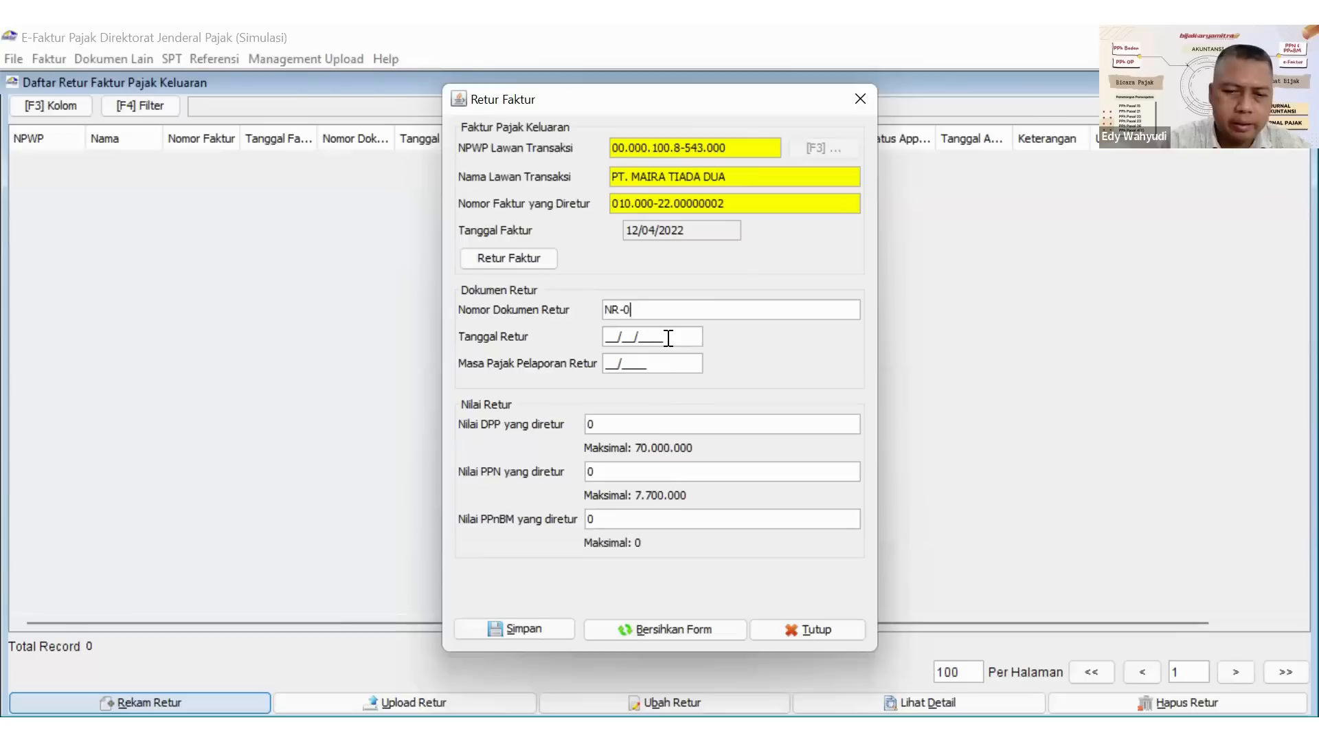
type("5/IV")
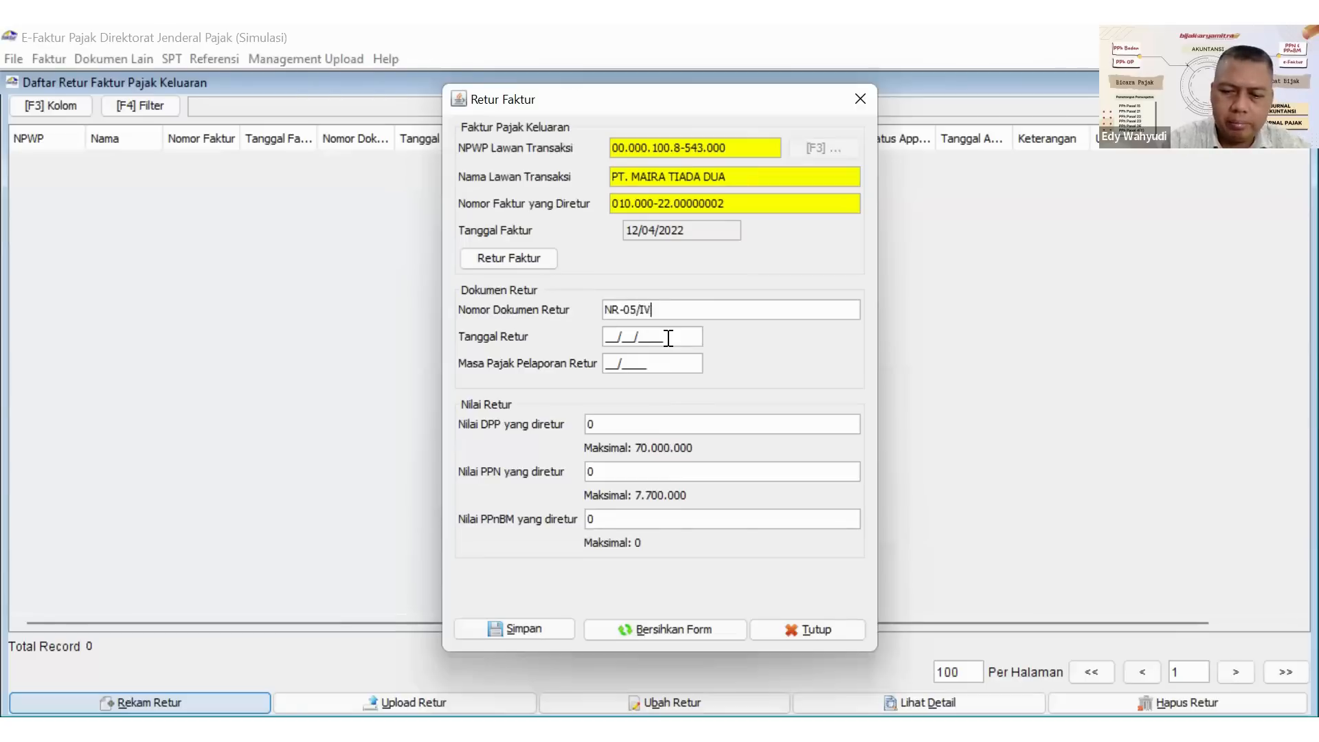
type("/2022")
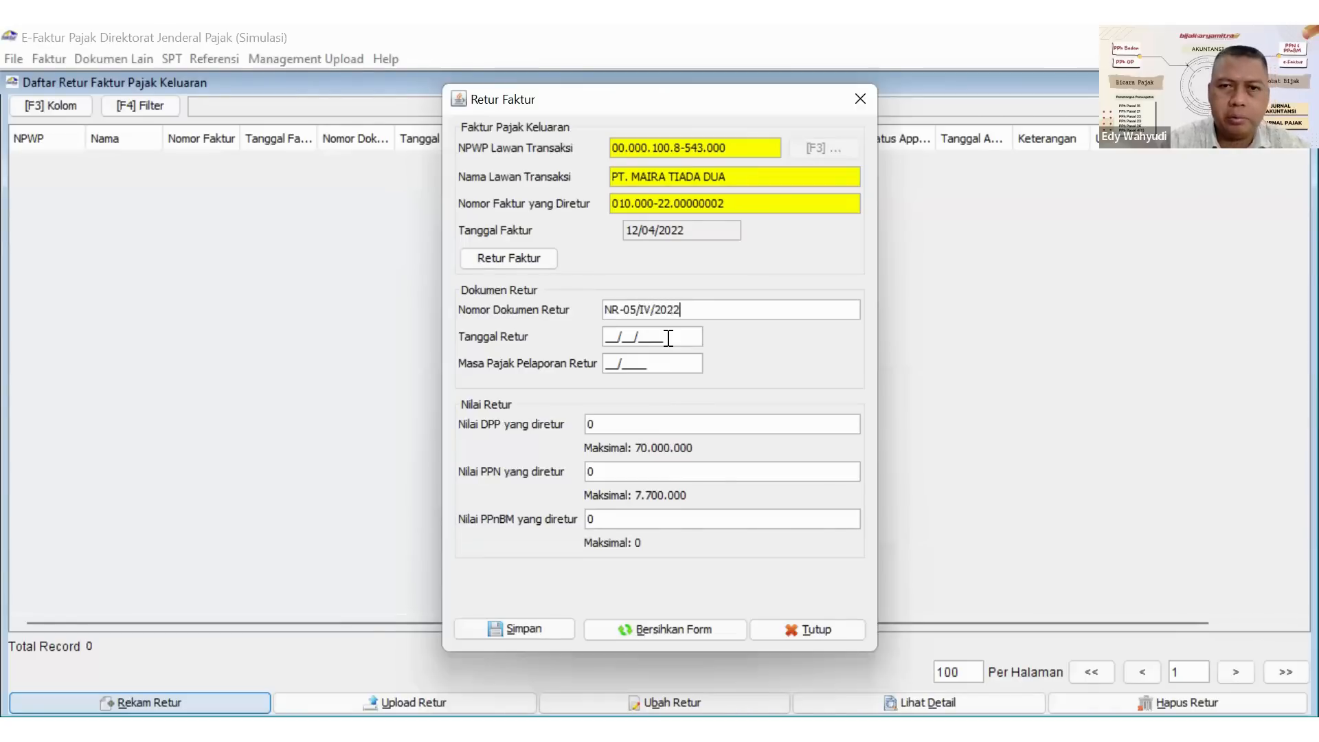
left_click(607, 339)
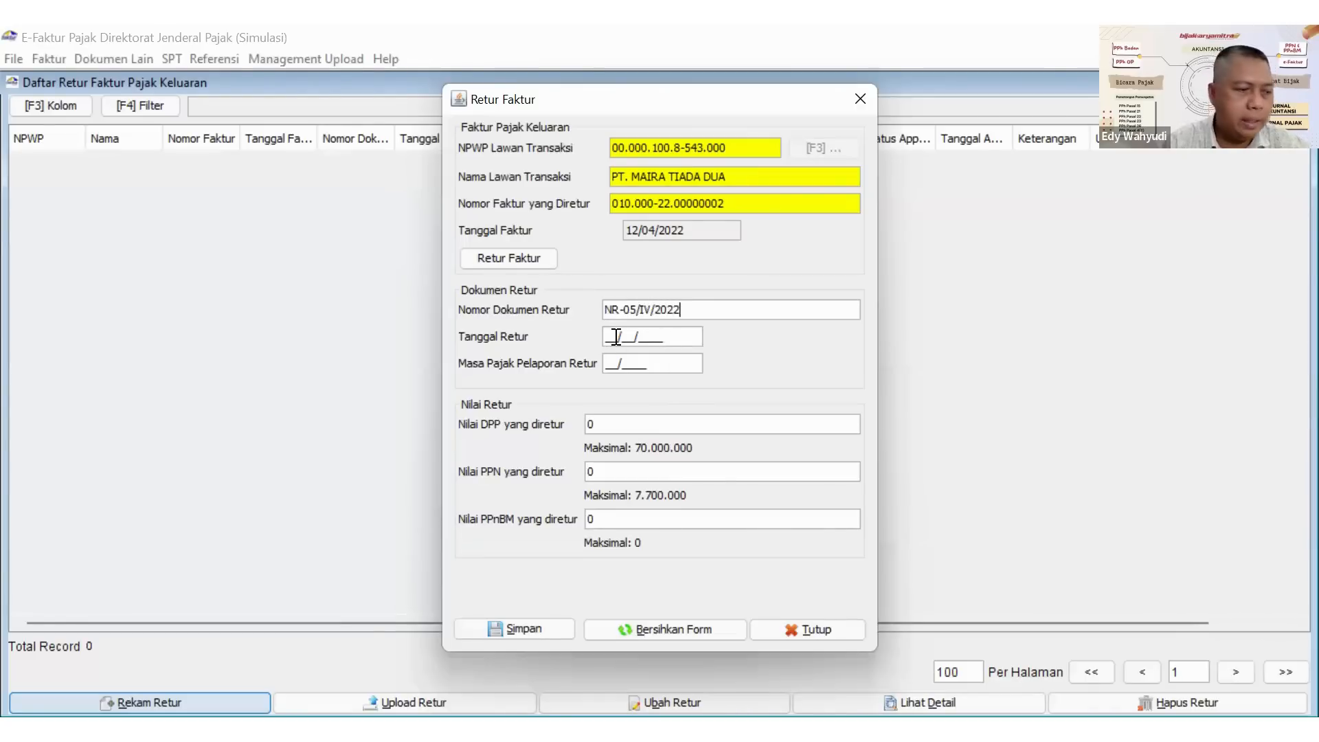
type("25/")
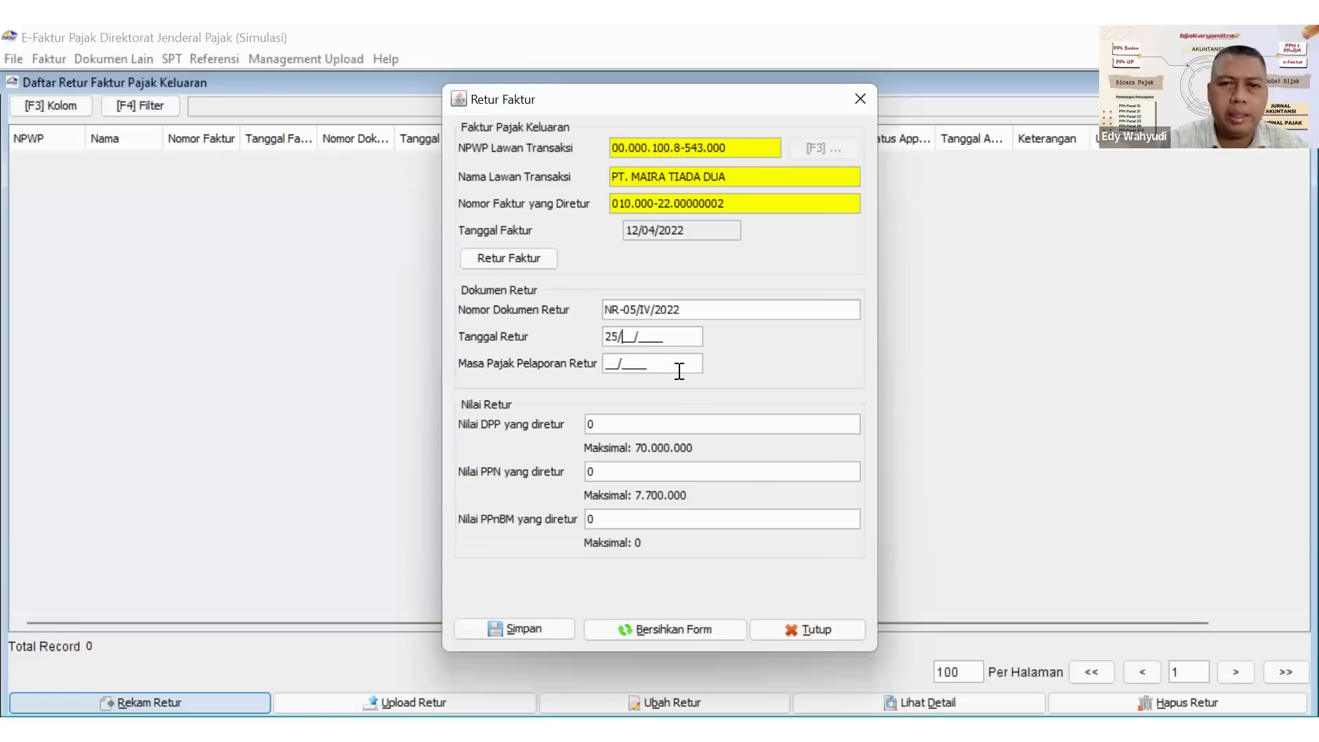
type("04/2022")
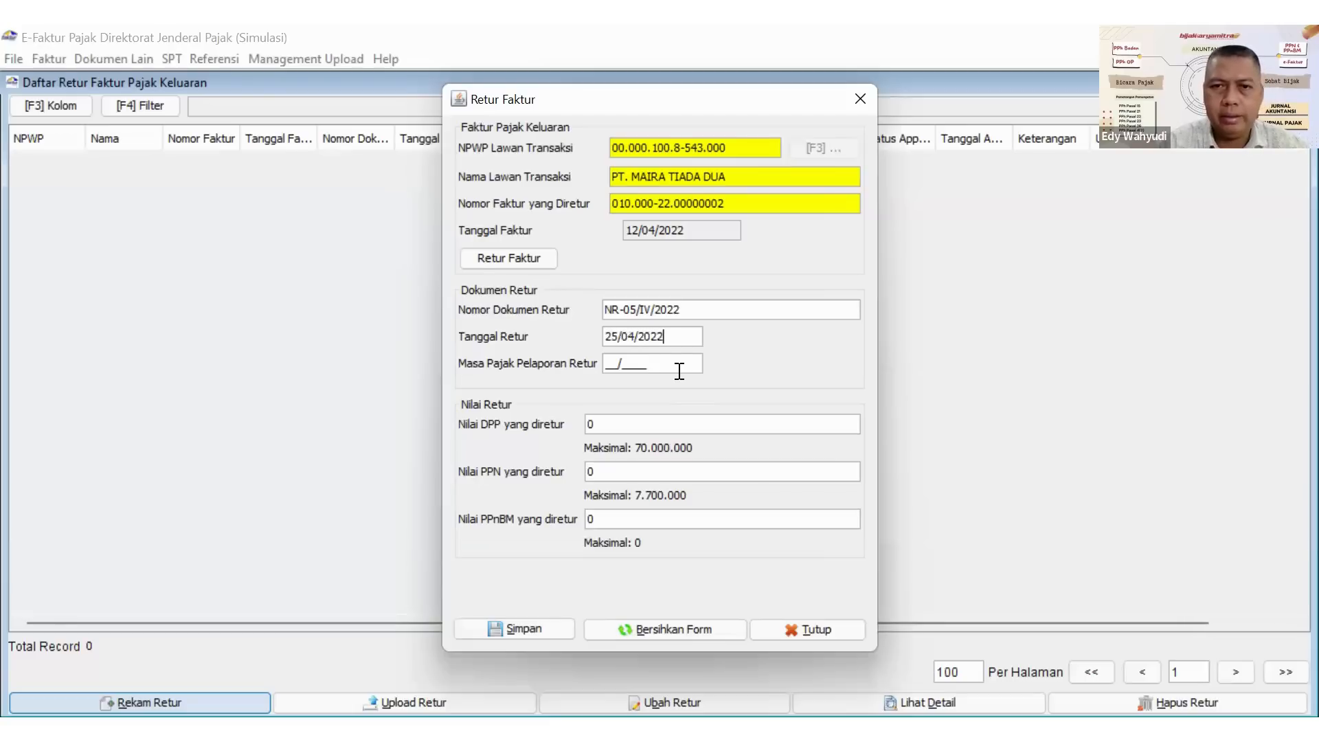
key("Tab")
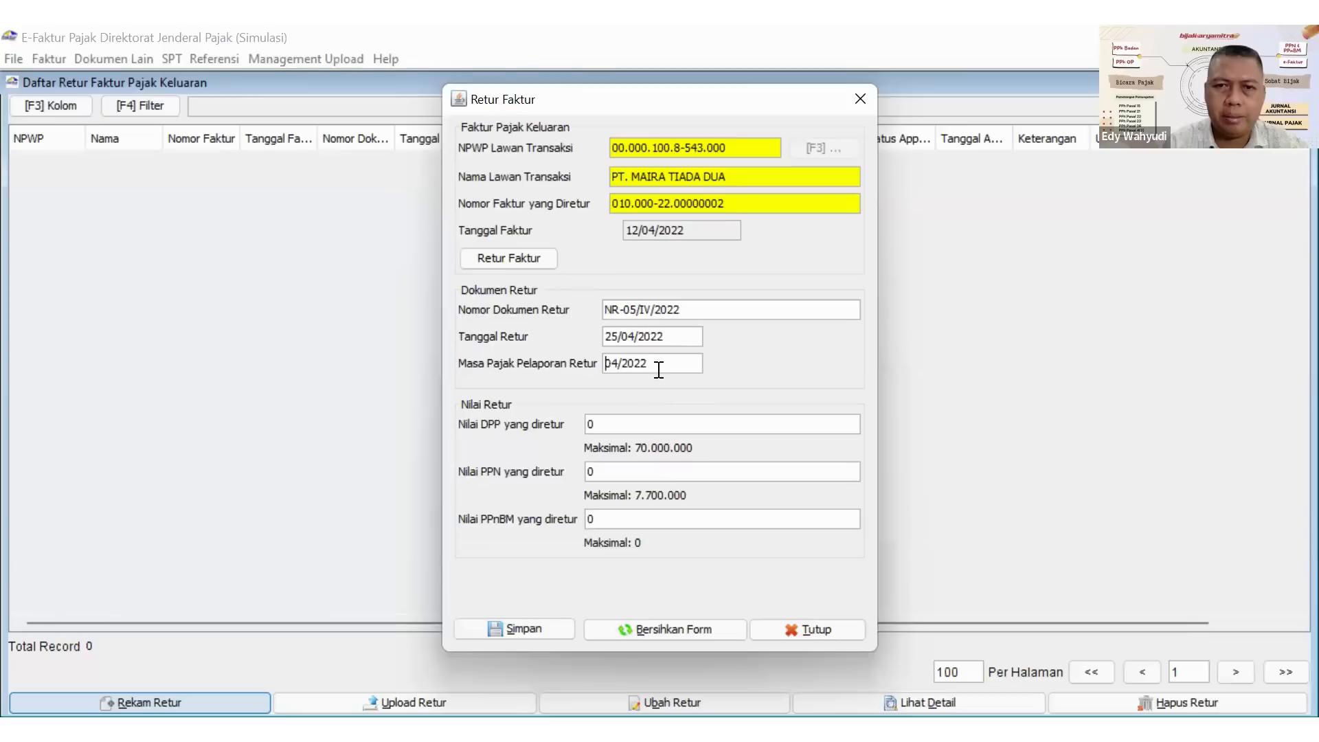
Set the returned DPP to 35.000.000 and the returned PPN to 3.850.000, and save the return without creating another Nota Retur.
left_click(623, 424)
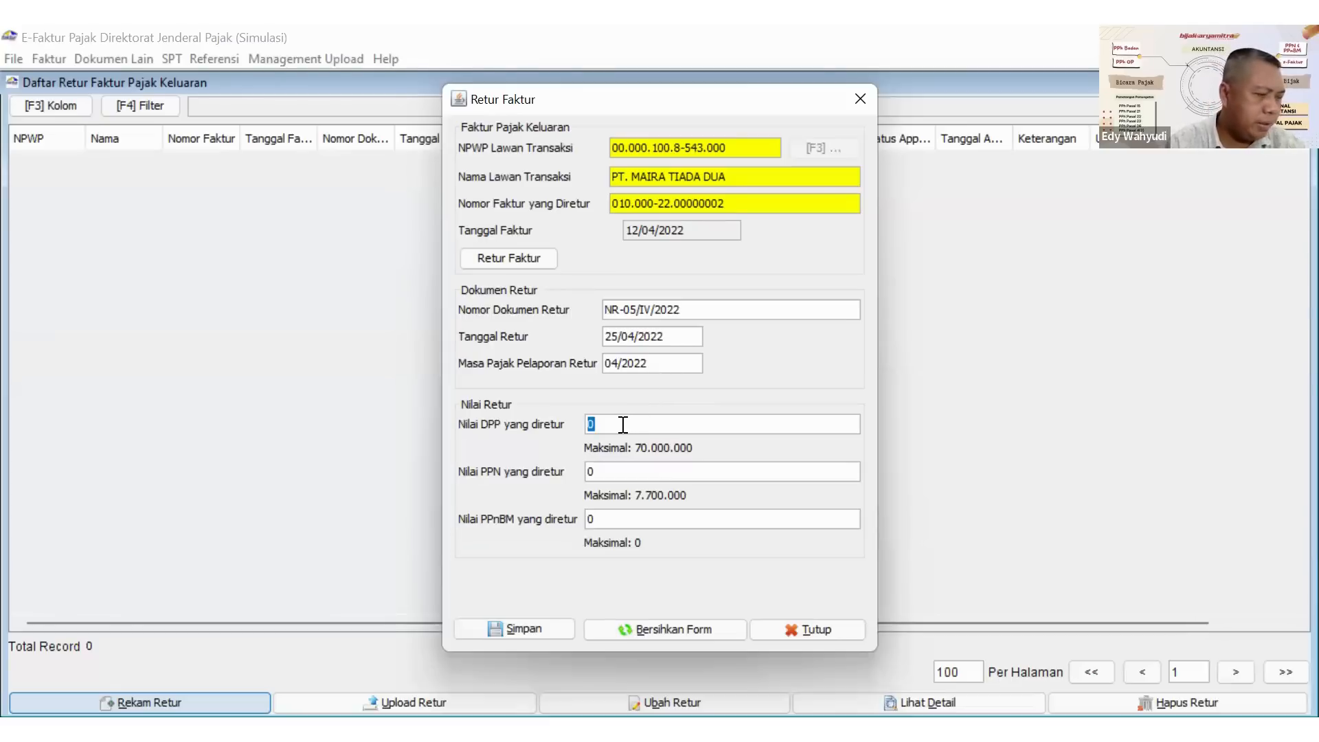
type("35.000.")
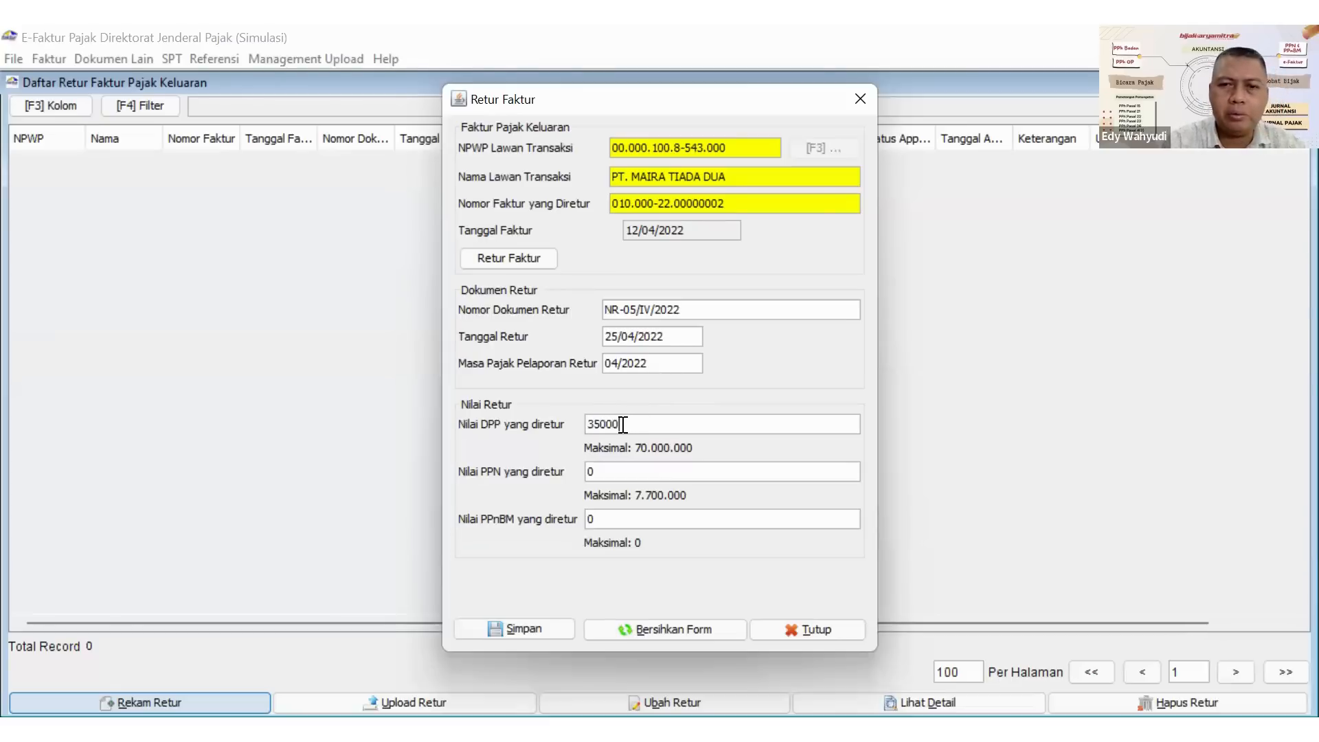
type("000")
key("Tab")
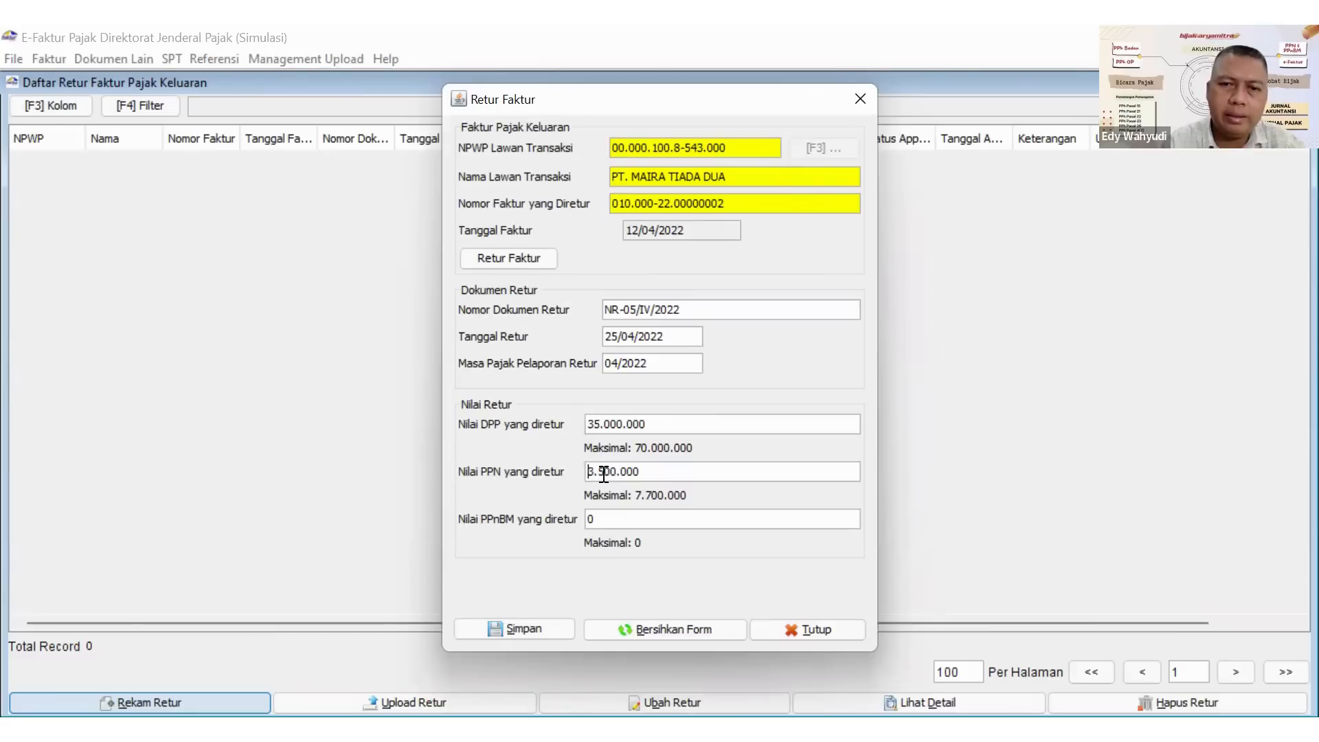
left_click_drag(602, 474, 618, 478)
key("BackSpace")
type("85")
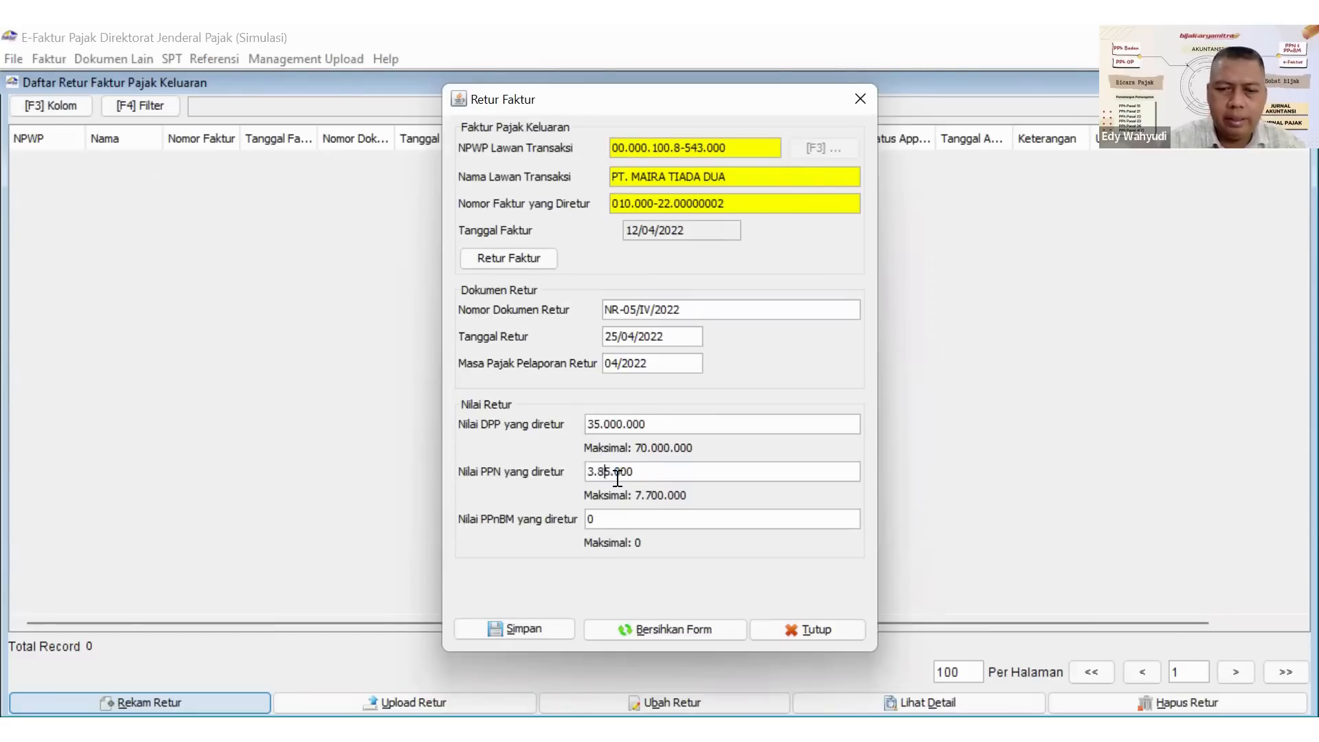
type("0")
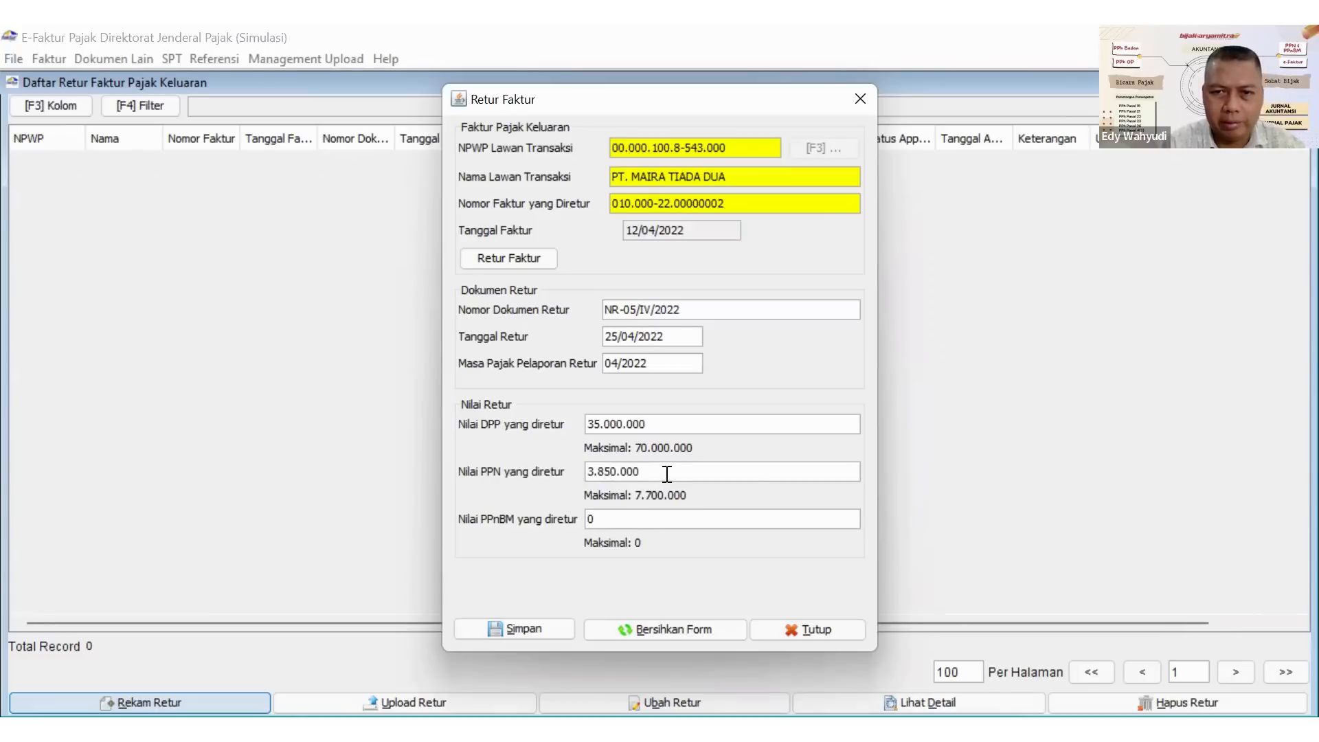
left_click(537, 622)
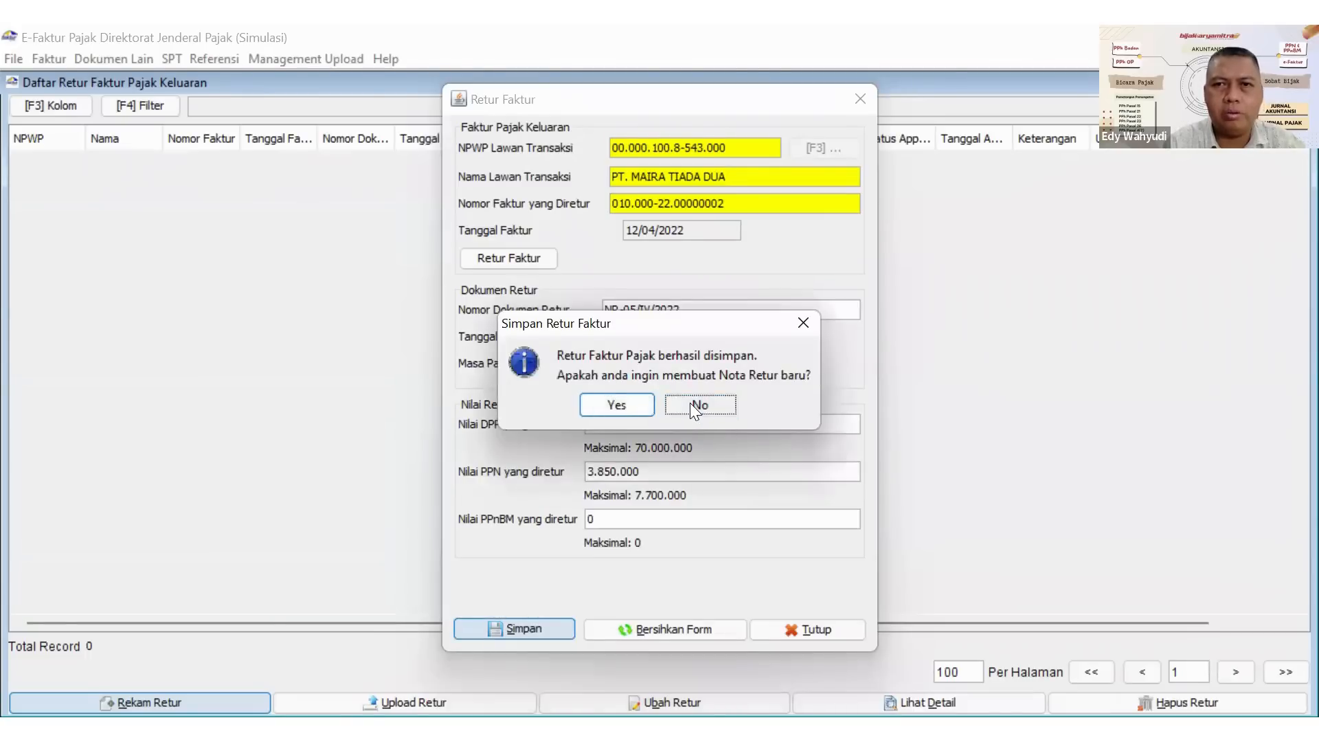
left_click(689, 402)
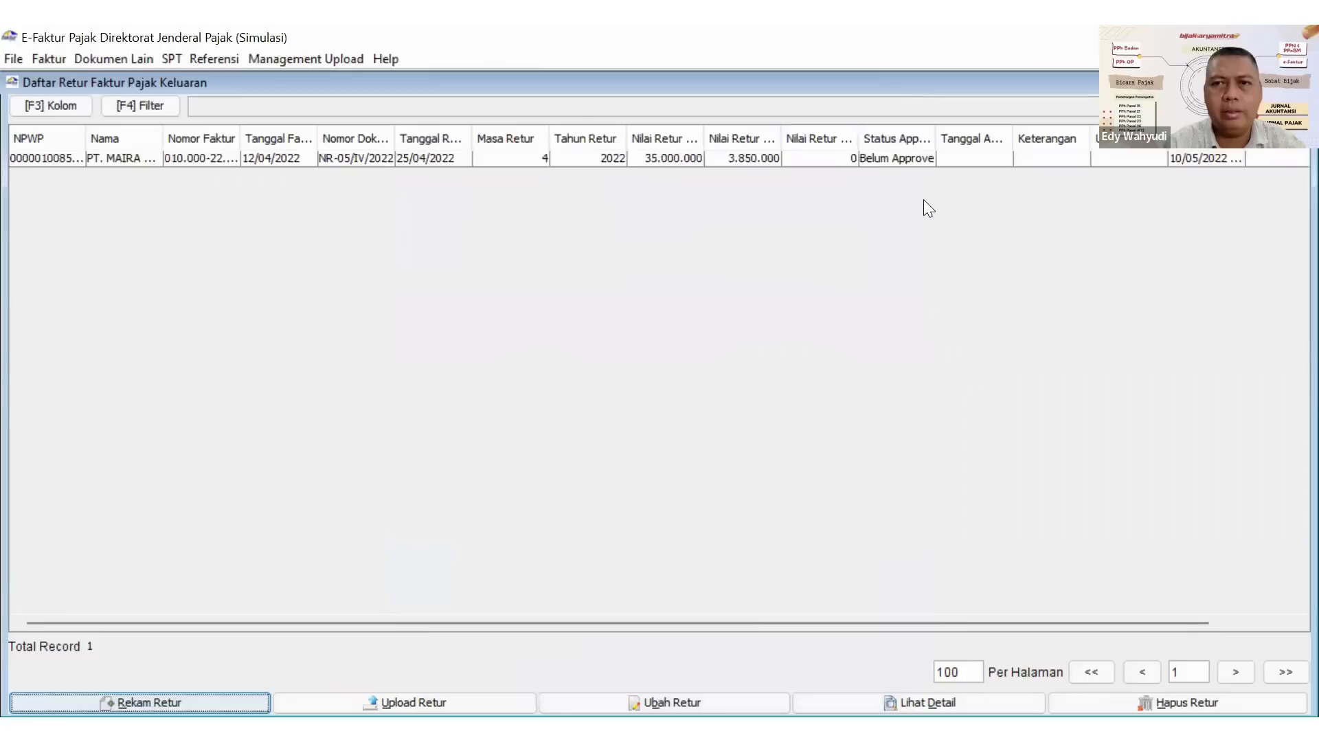
Upload the recorded NR-05/IV/2022 return, widen the Status Approval column to check it, and close the return list.
left_click(854, 161)
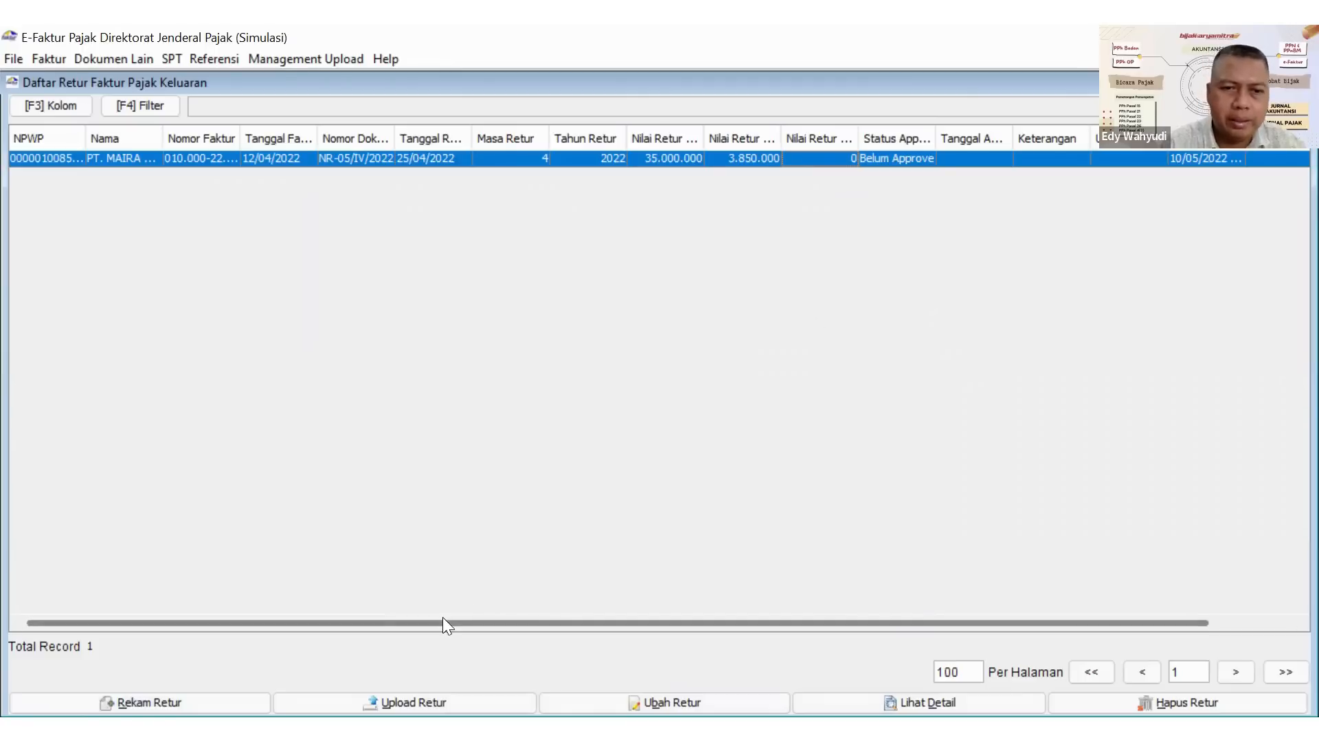
left_click(364, 695)
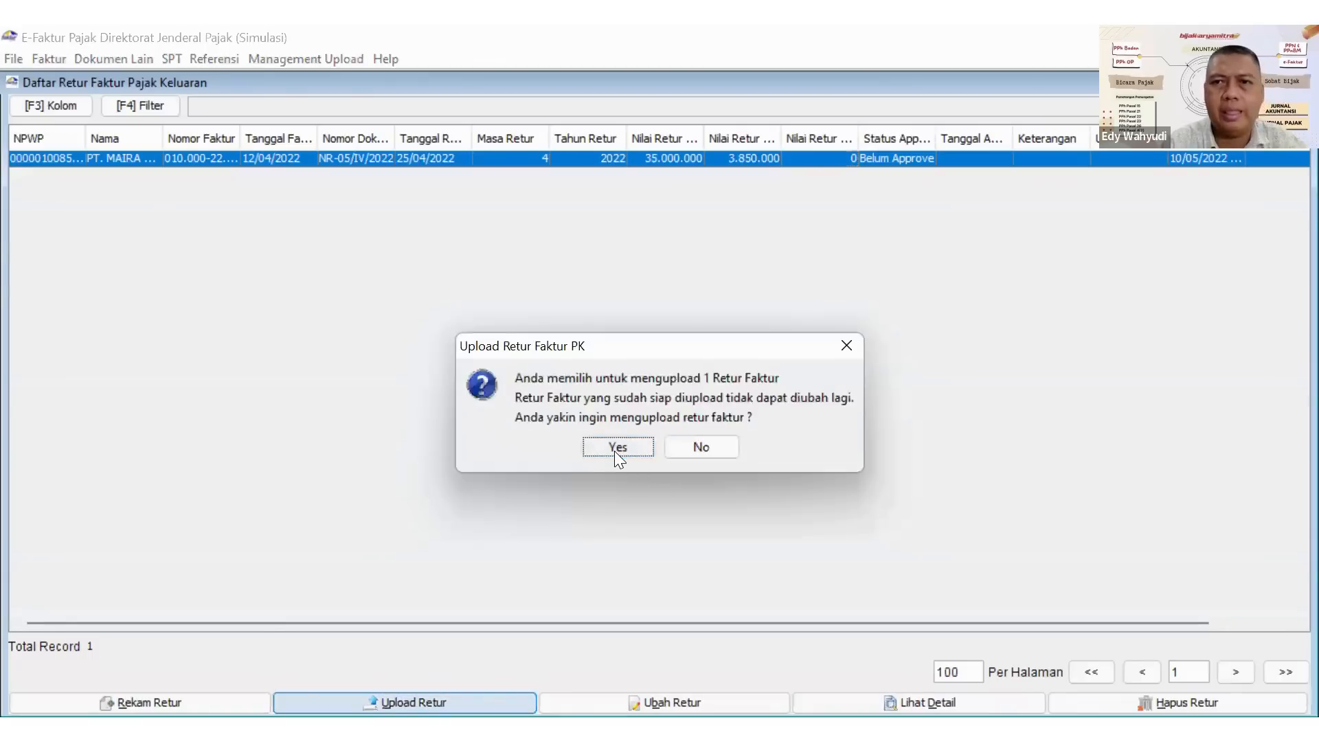
left_click(615, 452)
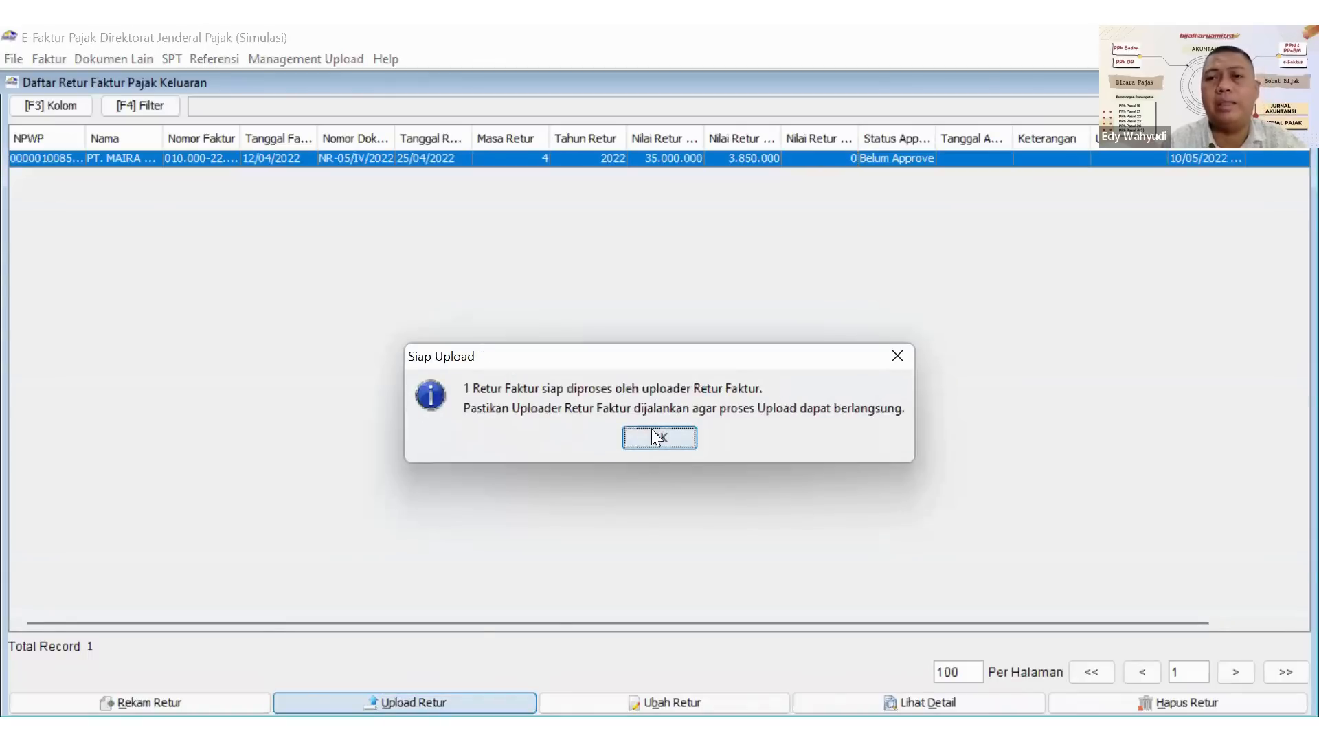
left_click(651, 437)
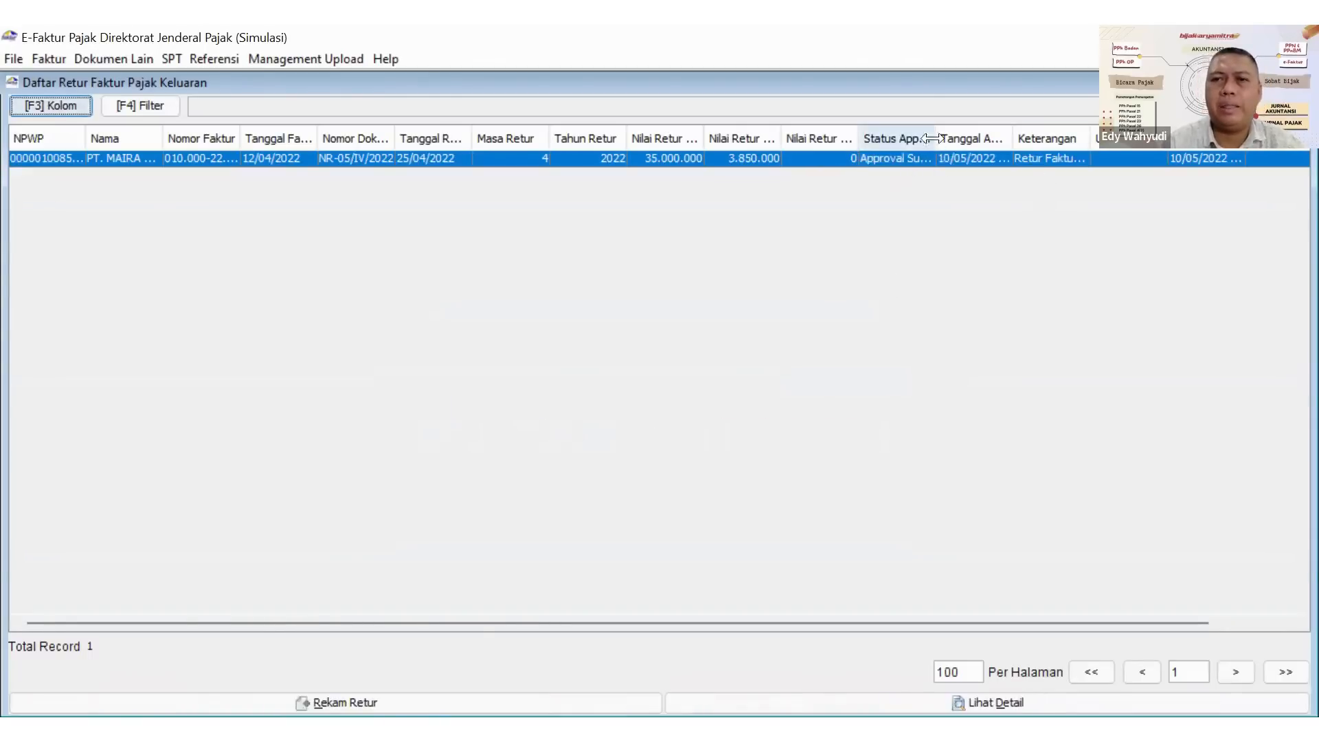
left_click_drag(943, 136, 978, 141)
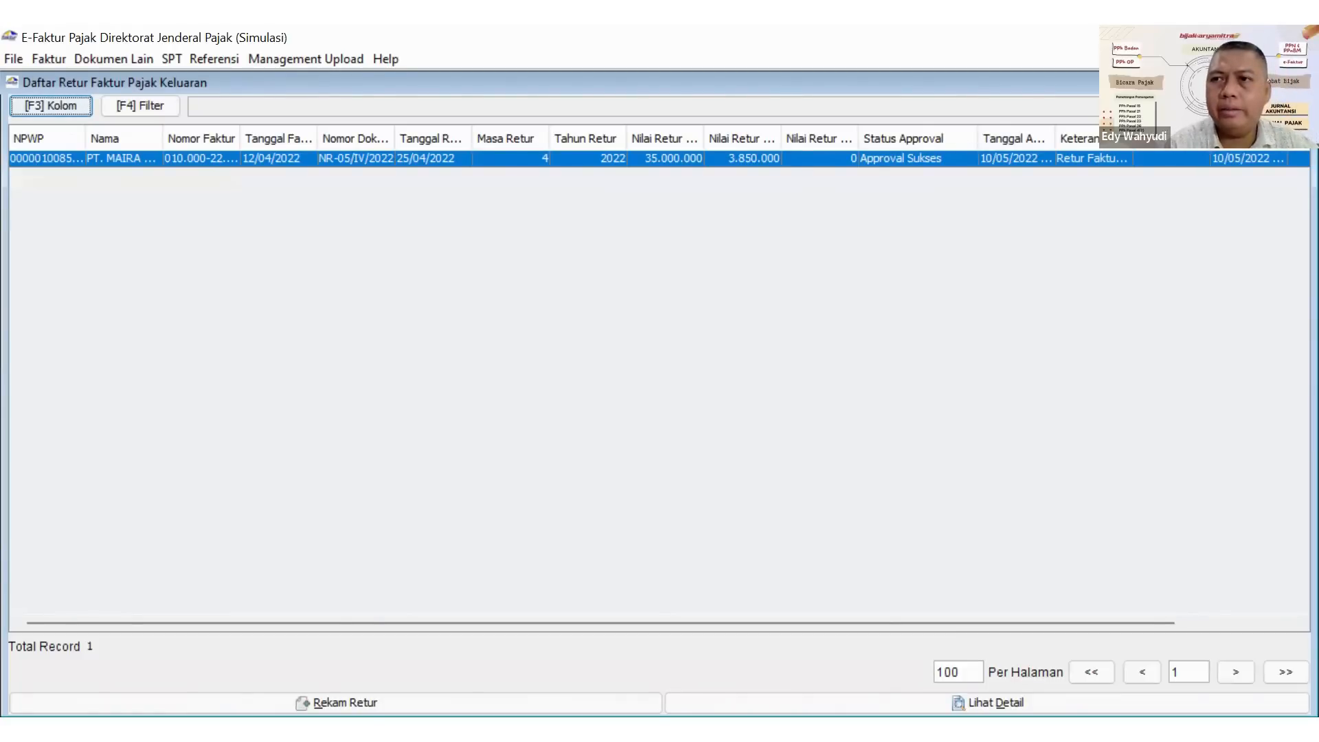
left_click(1301, 82)
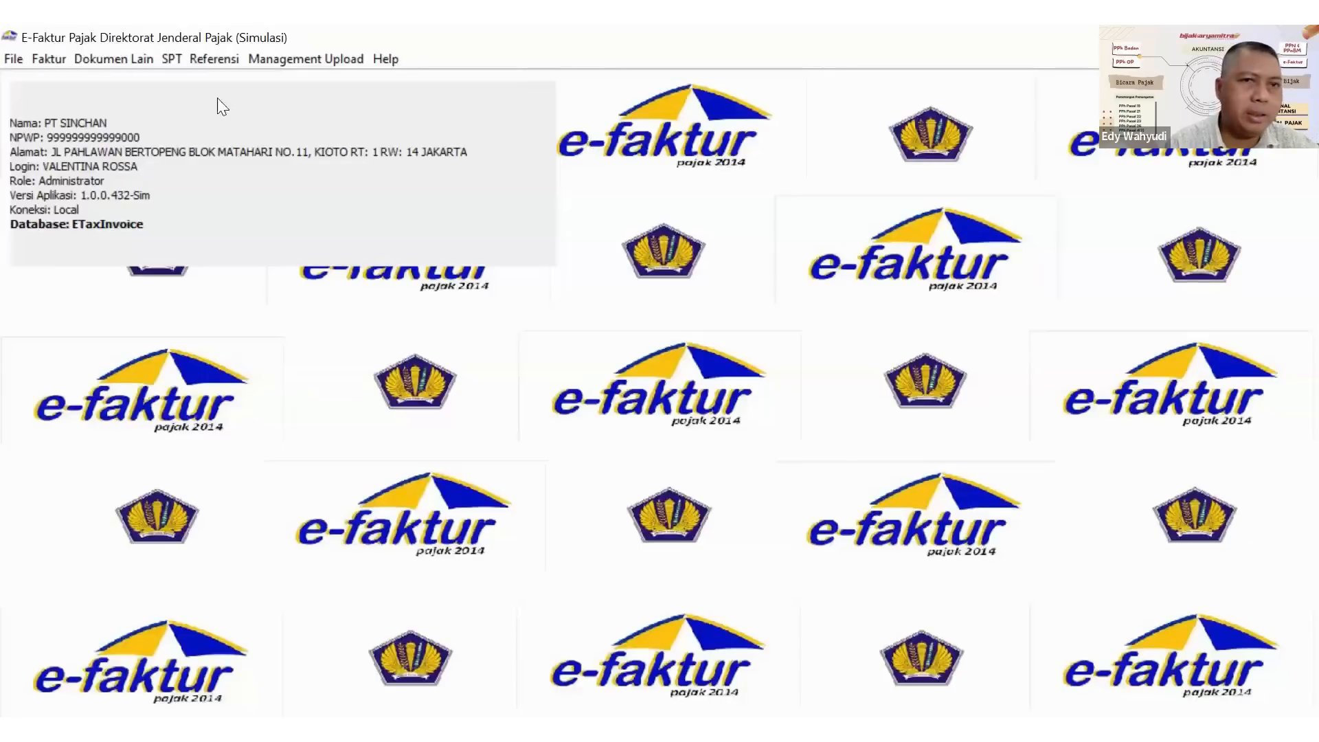
Open the invoice administration for Pajak Masukan and start recording a new input invoice.
left_click(54, 58)
mouse_move(79, 82)
mouse_move(123, 106)
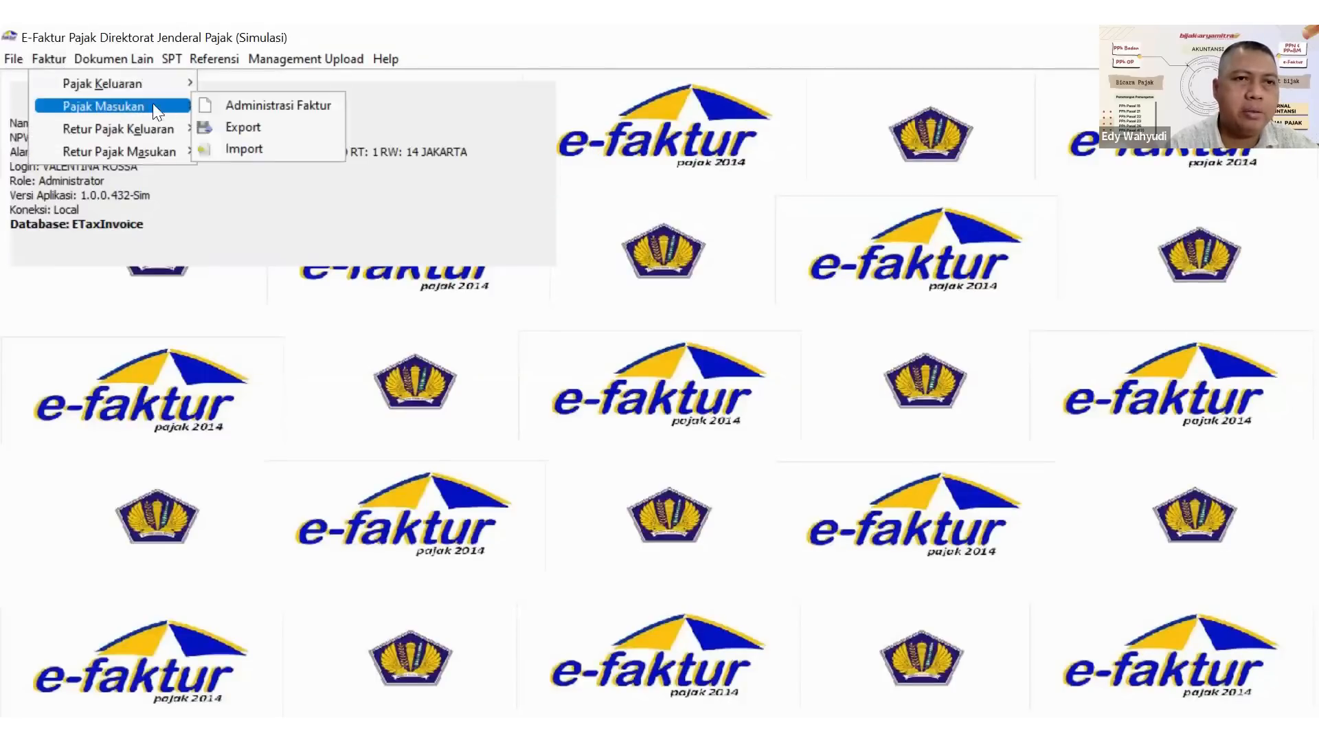
left_click(246, 103)
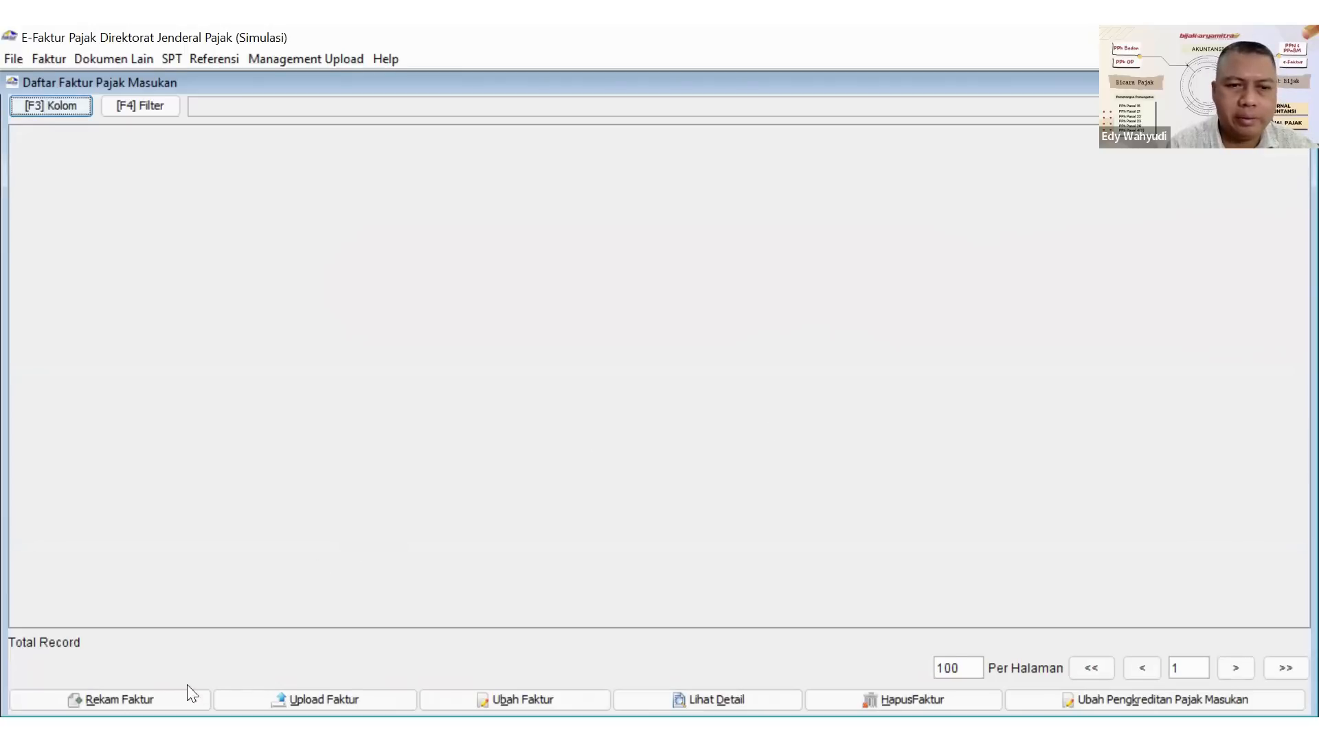
left_click(148, 684)
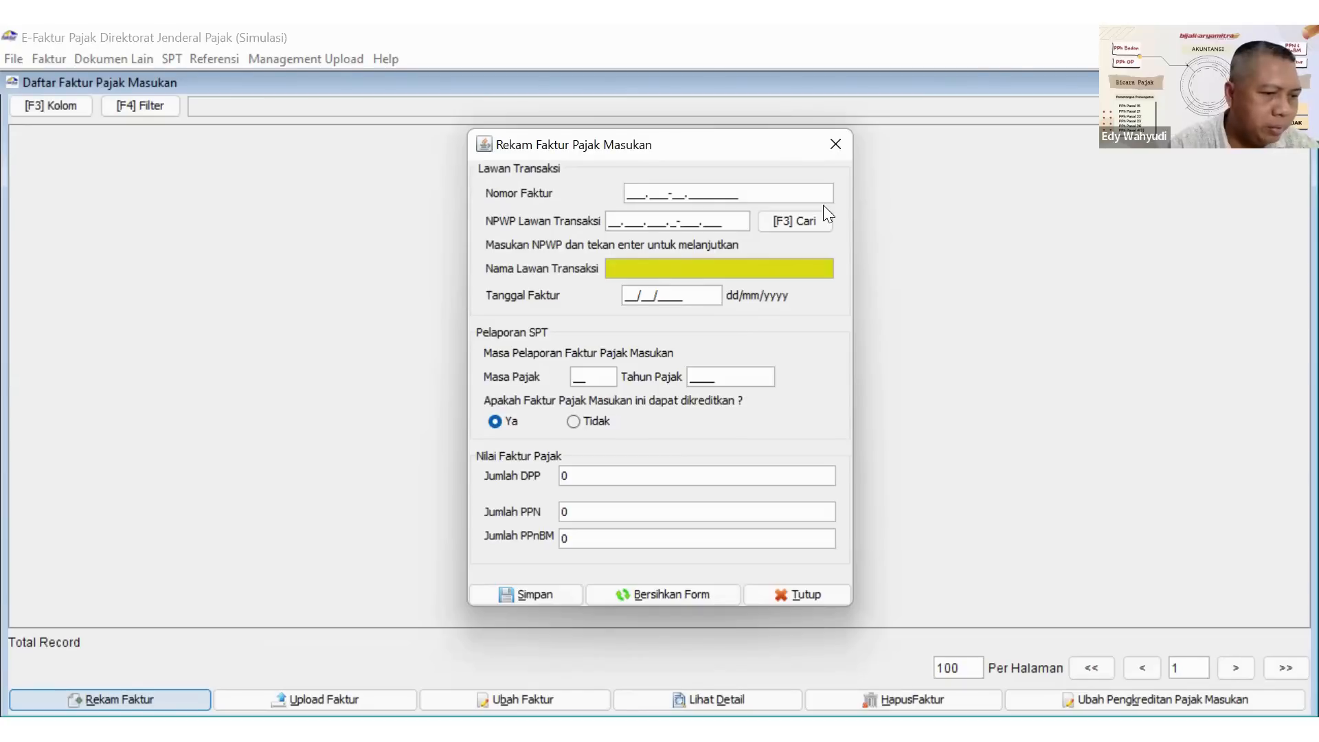
Fill in the input invoice with number 010.000-22.00000020, counterparty PT. SHAKA TIADA TARA from the reference list, and invoice date 16/04/2022.
type("0")
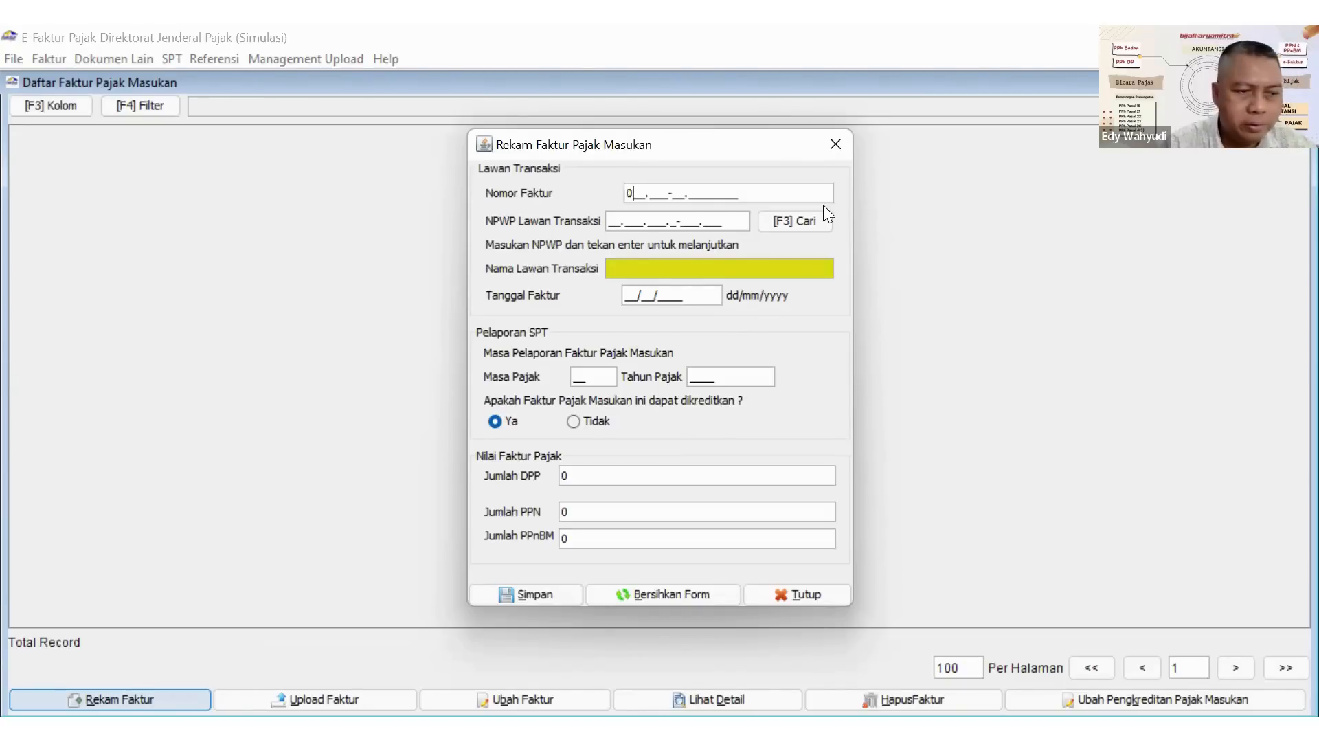
type("10.000-22.")
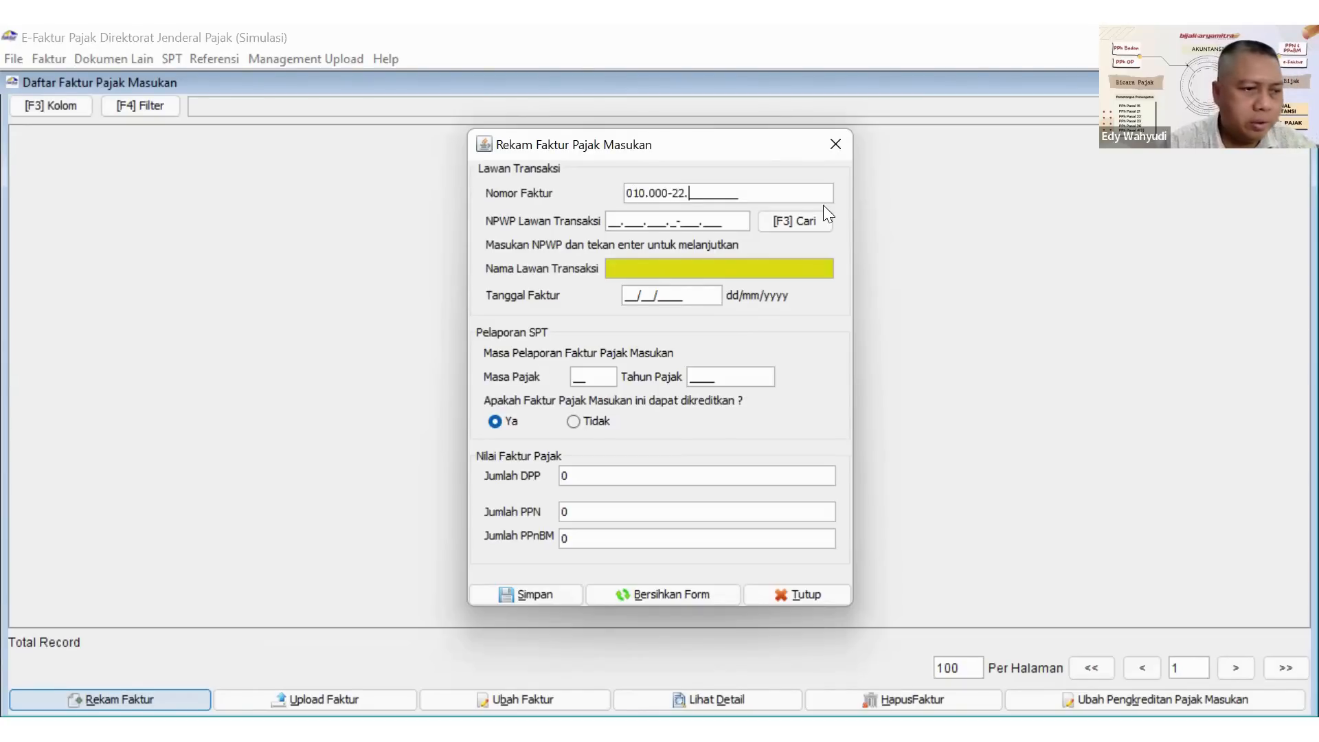
type("00000020")
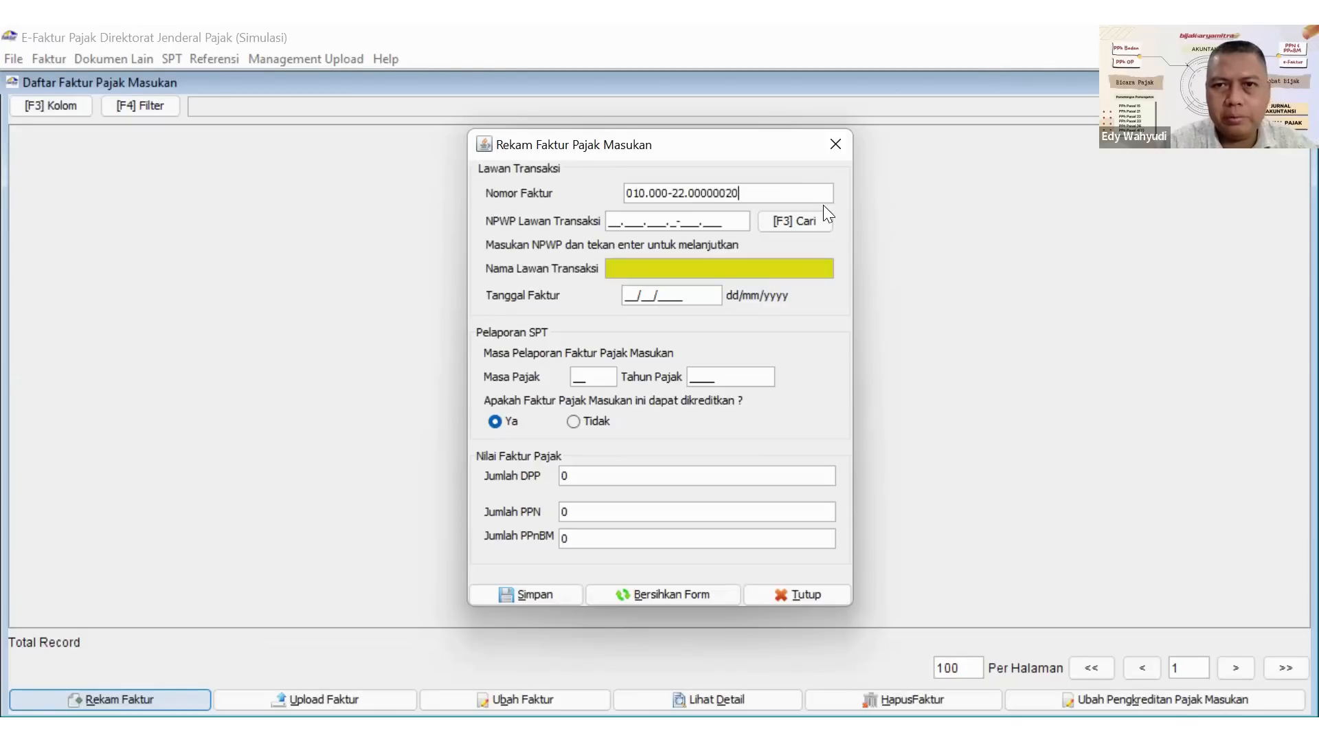
left_click(787, 227)
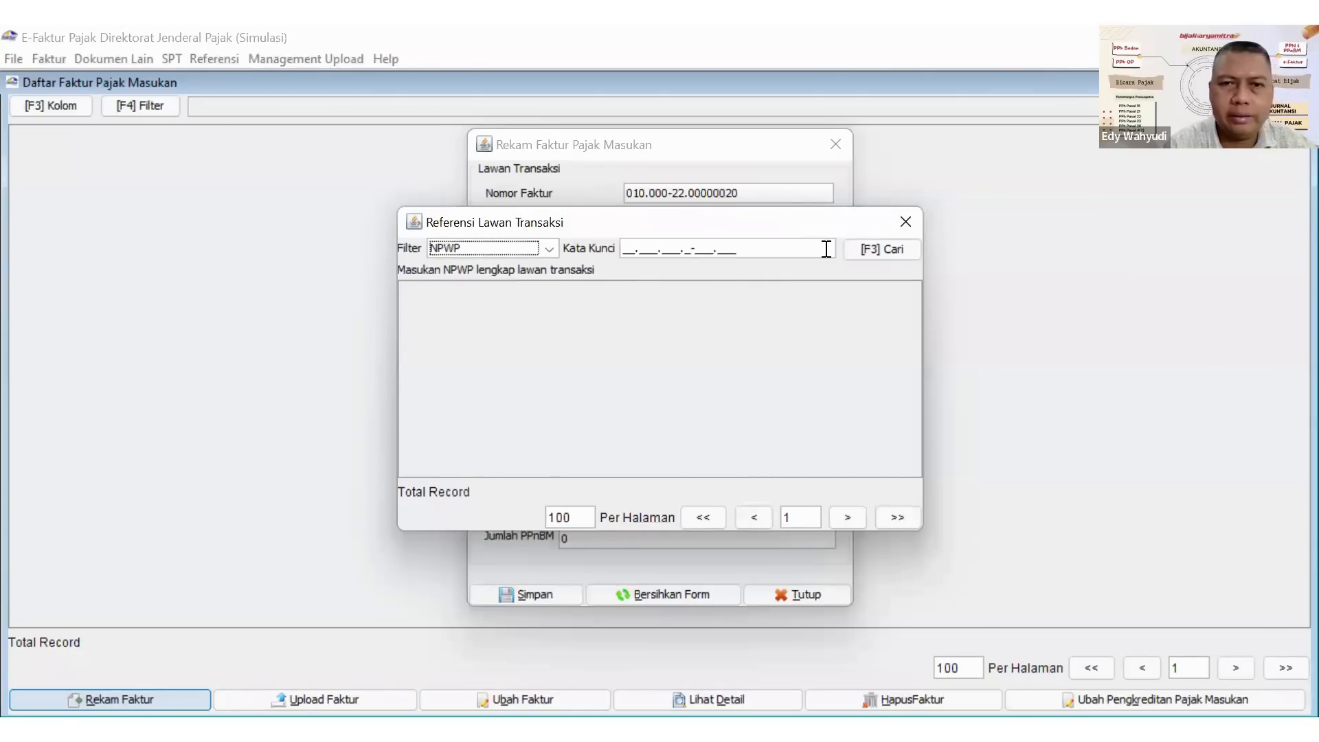
left_click(879, 249)
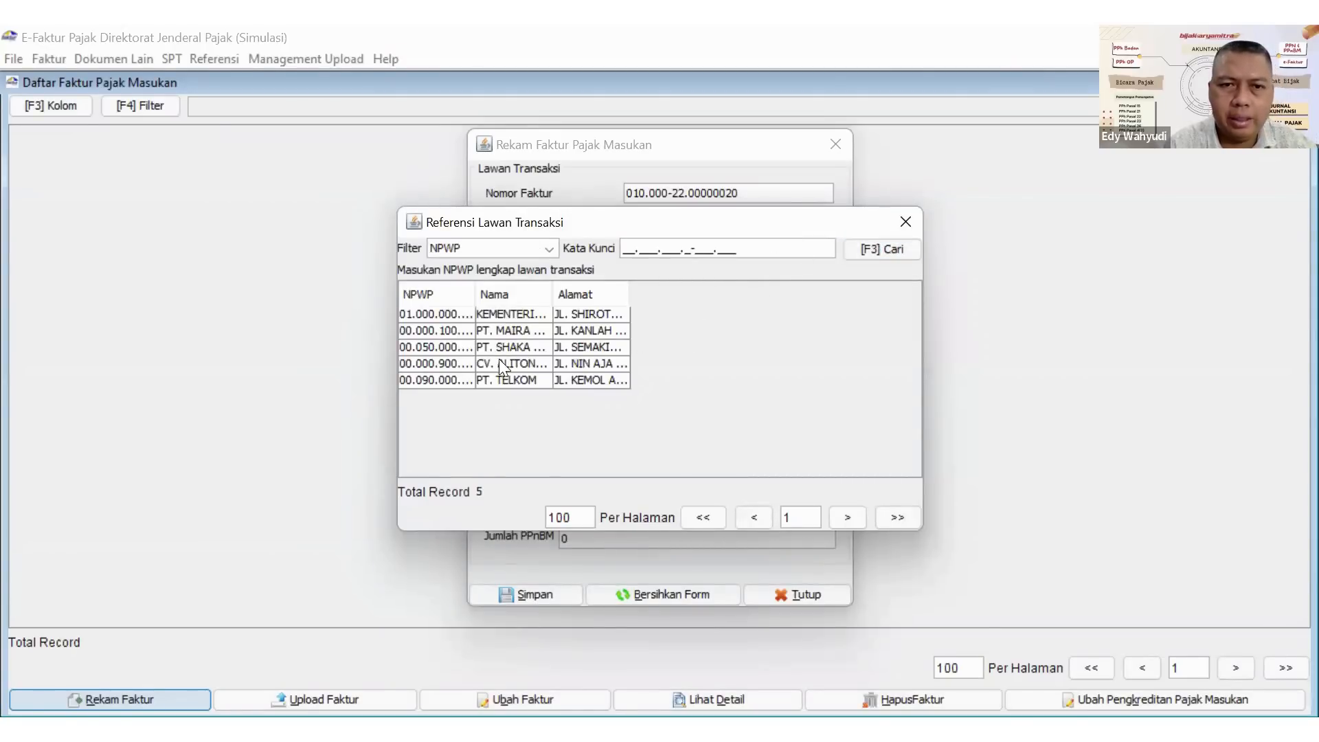
double_click(482, 342)
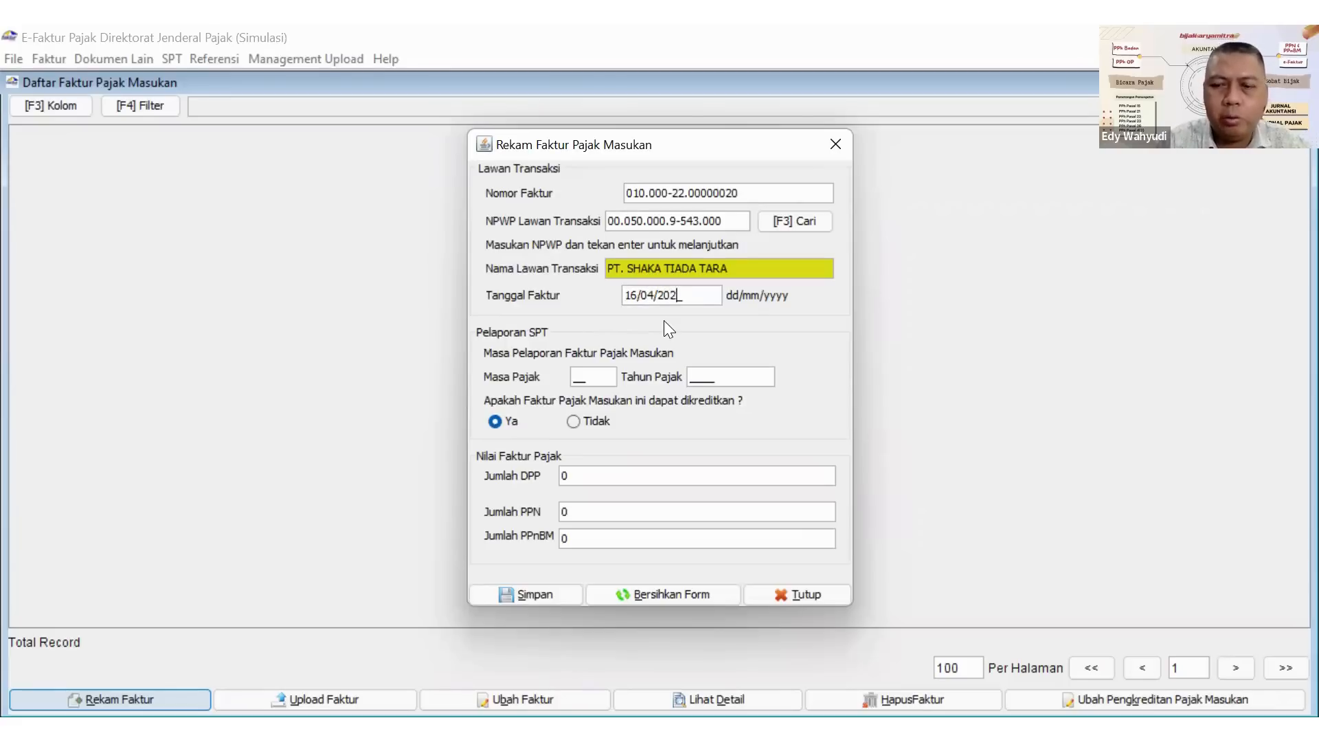
left_click(604, 377)
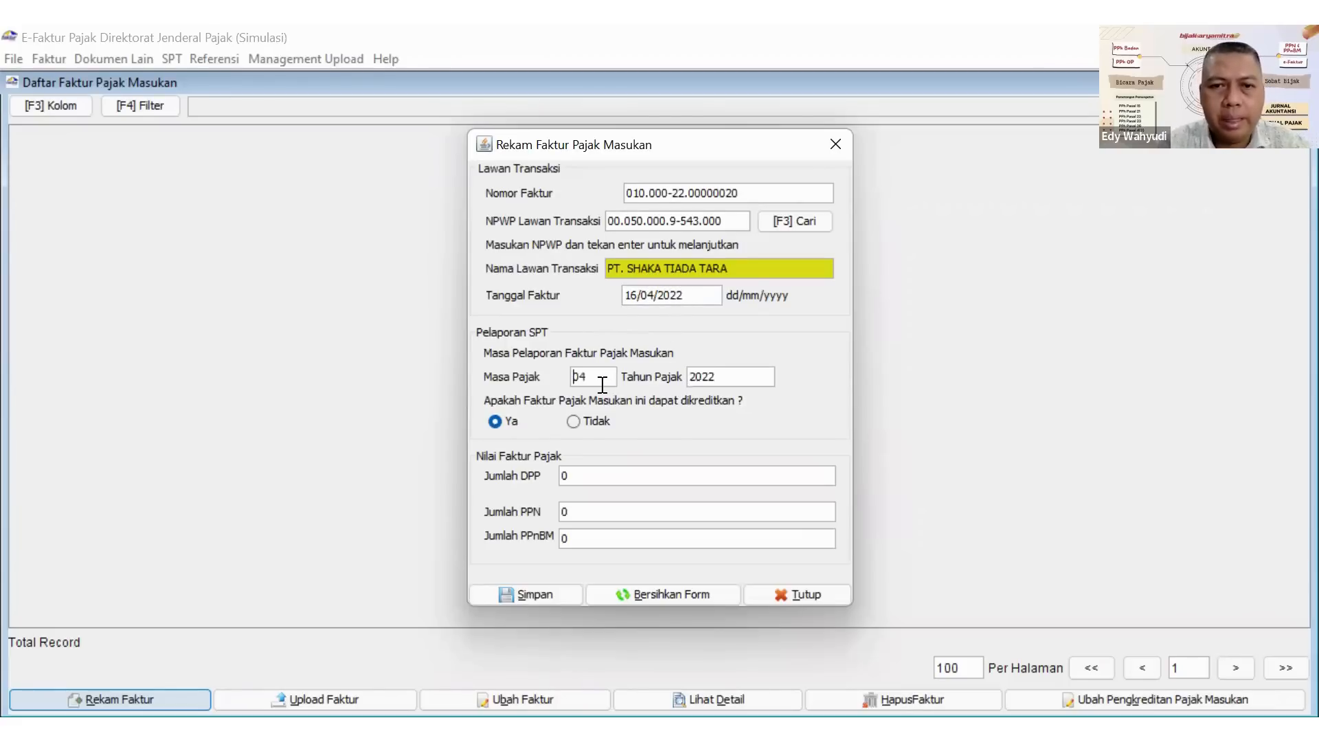
Set the DPP to 333.000.000 and the PPN to 36.630.000, and save the invoice, choosing to create another one.
left_click(592, 474)
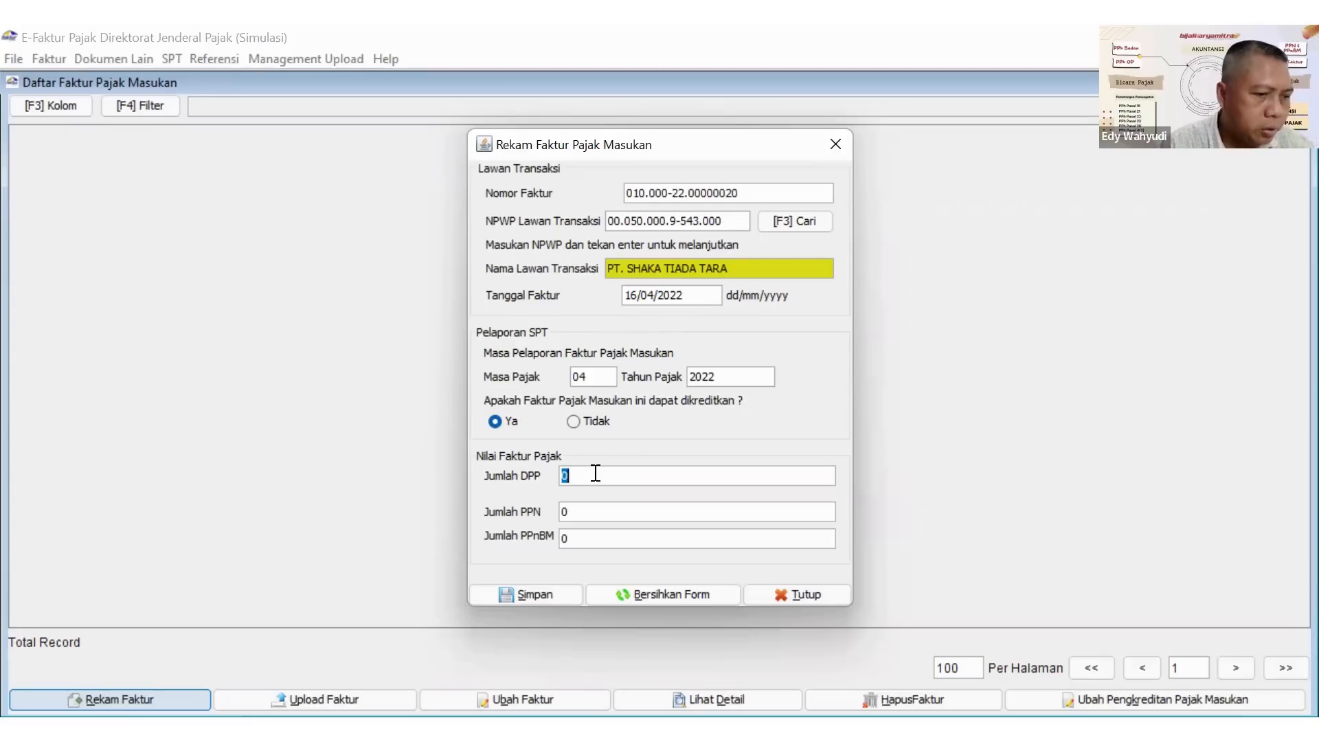
type("333000000")
key("Tab")
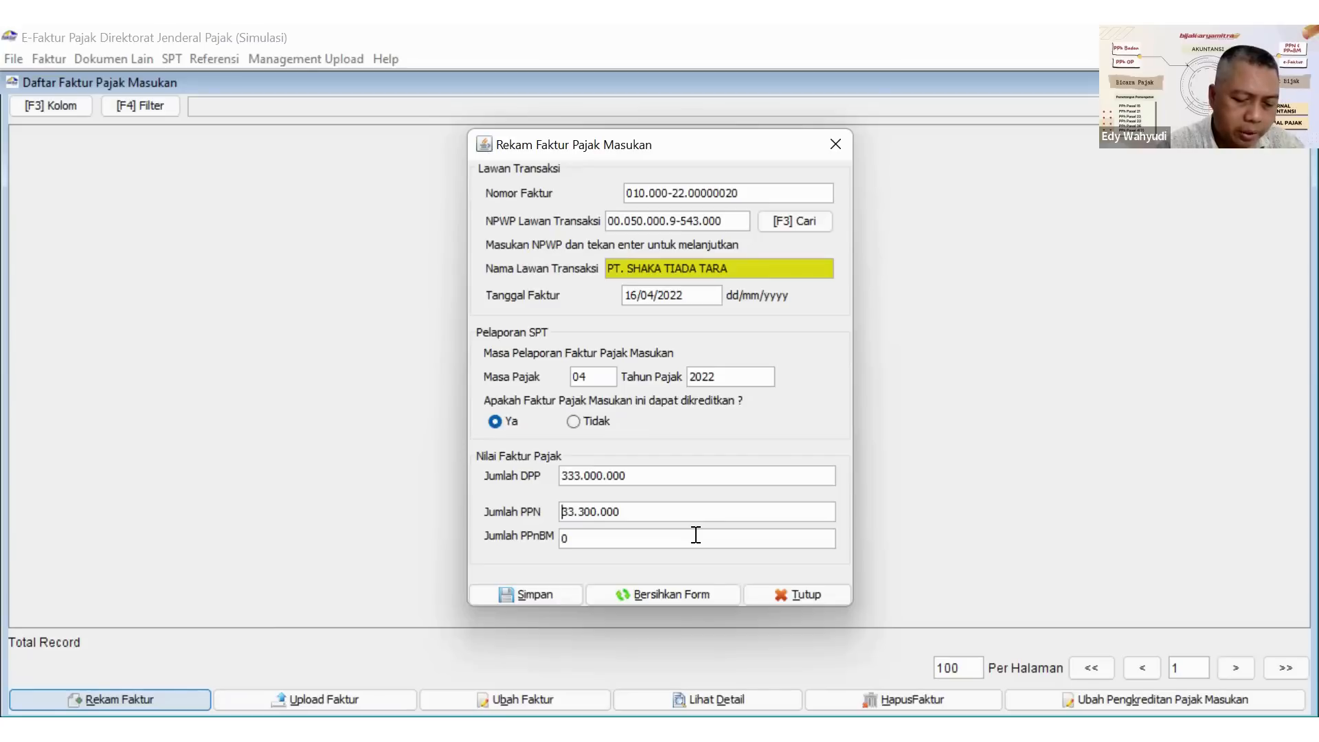
double_click(646, 507)
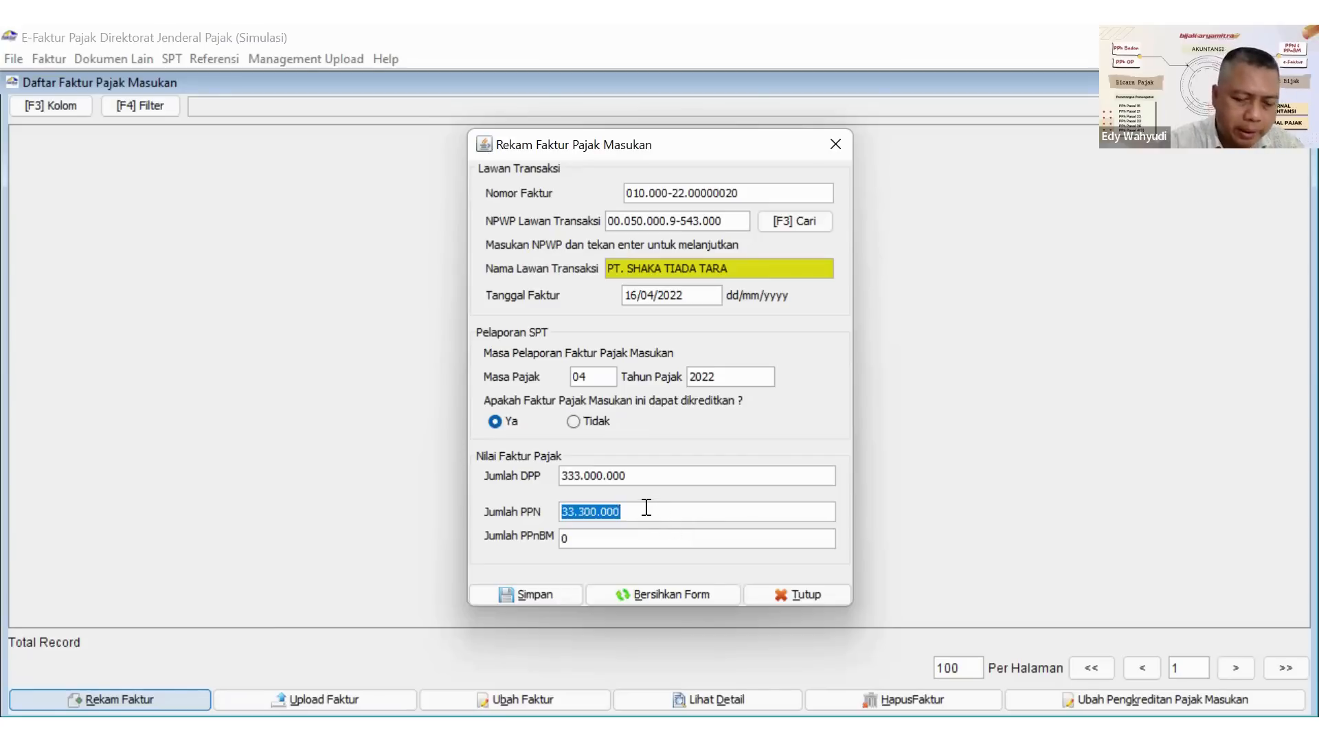
type("36")
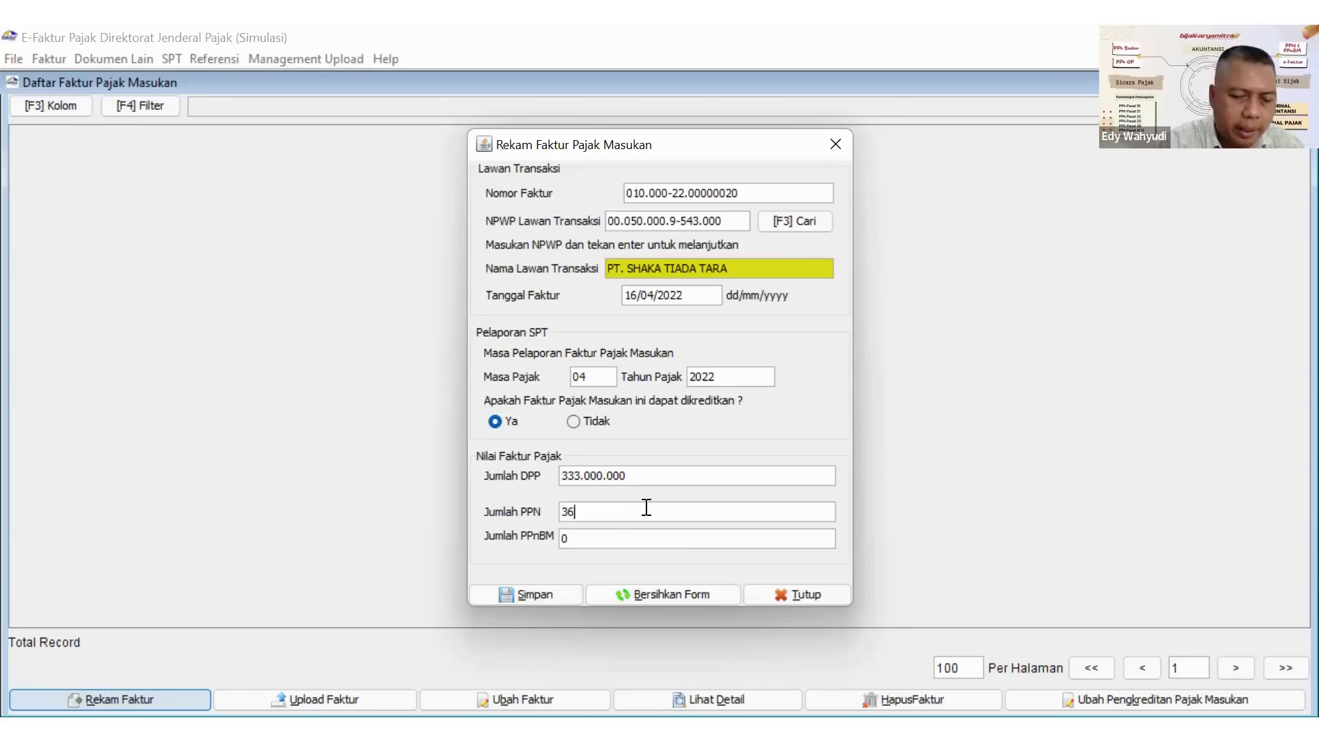
type("630000")
left_click(603, 534)
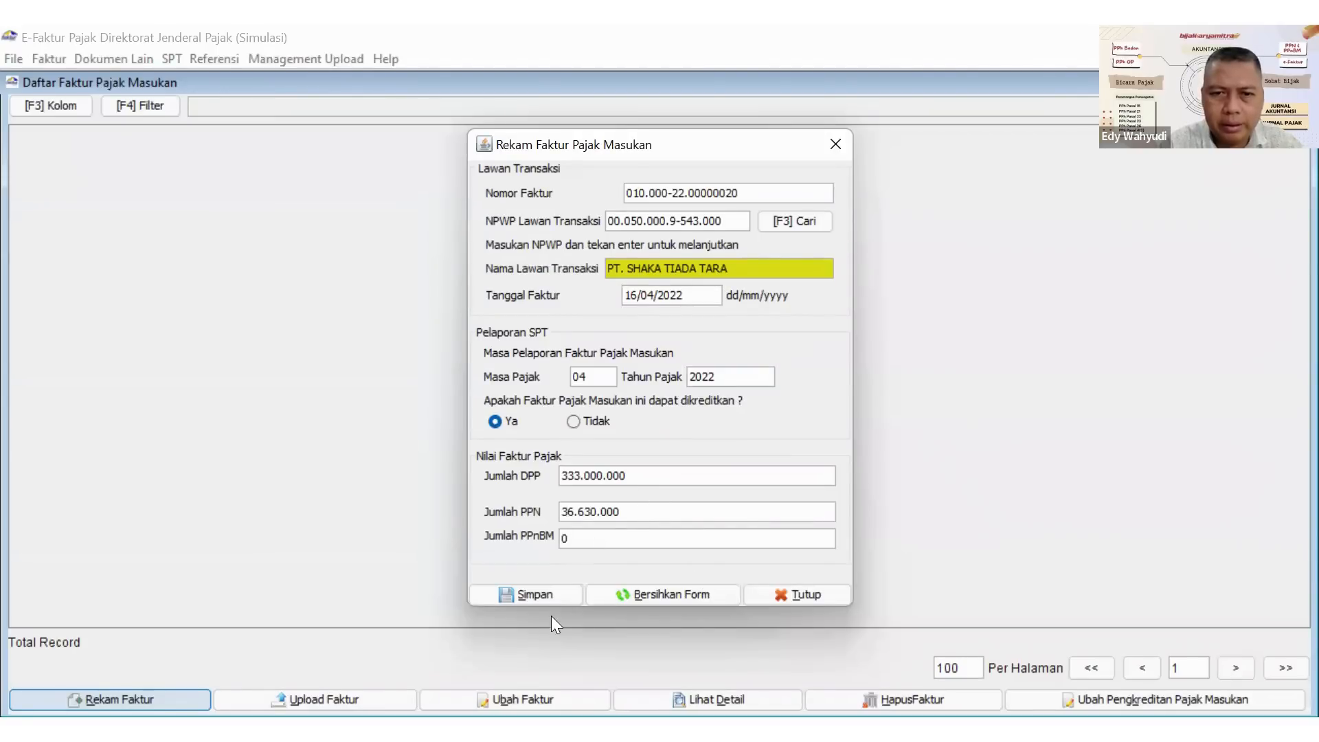
left_click(533, 596)
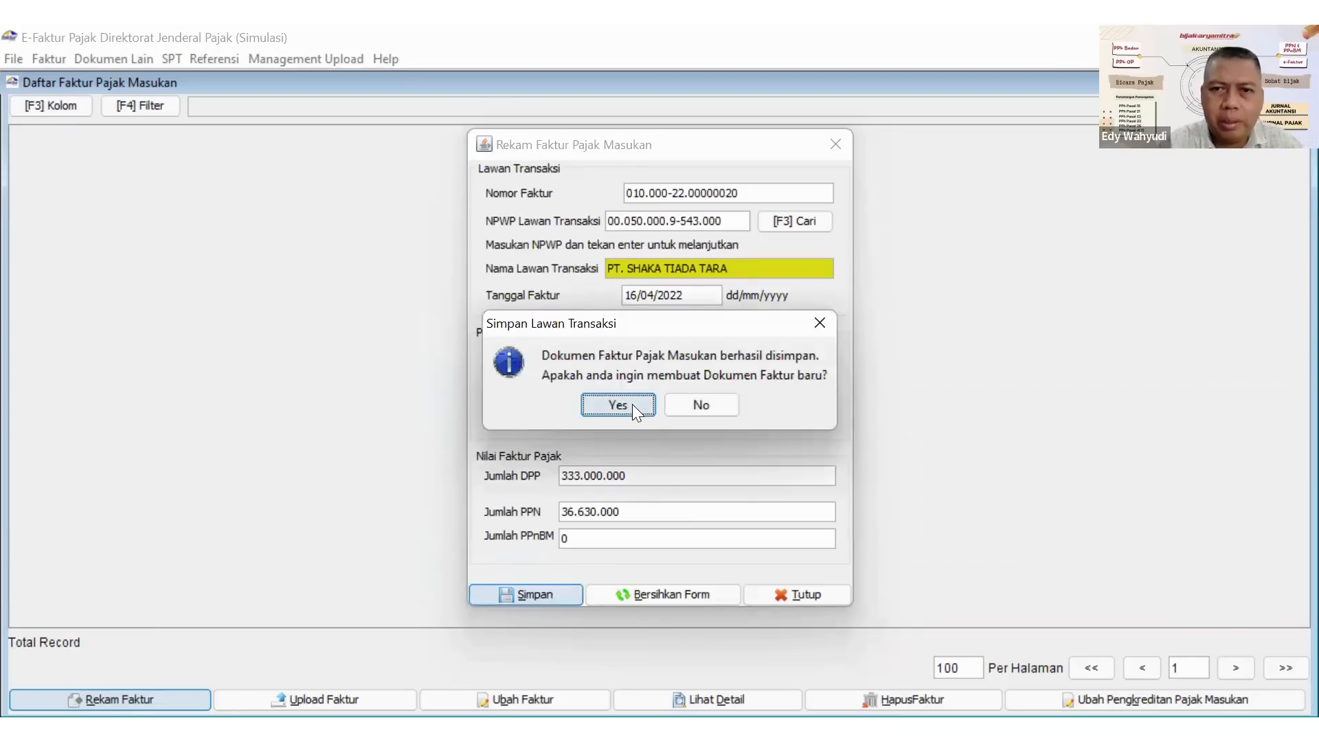
left_click(617, 404)
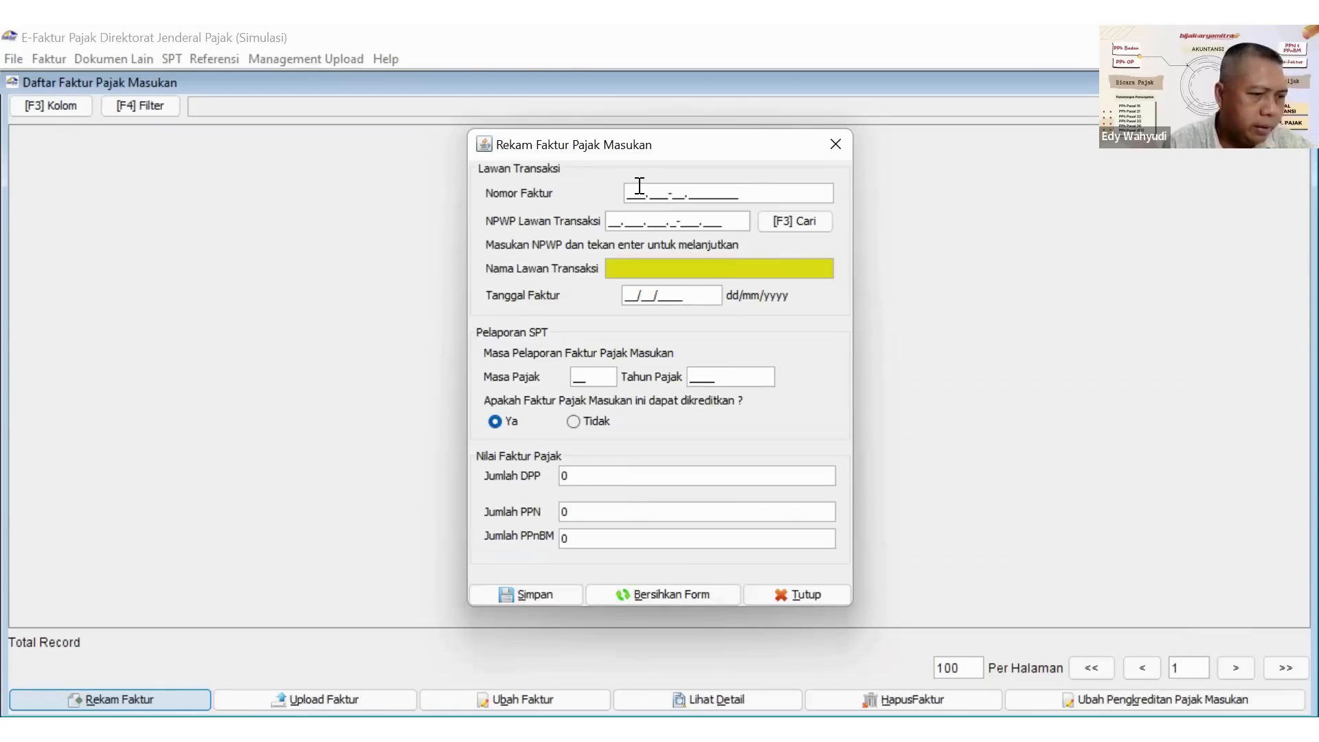
Enter 010.000-22.00000021 as the number of the new input invoice.
type("21")
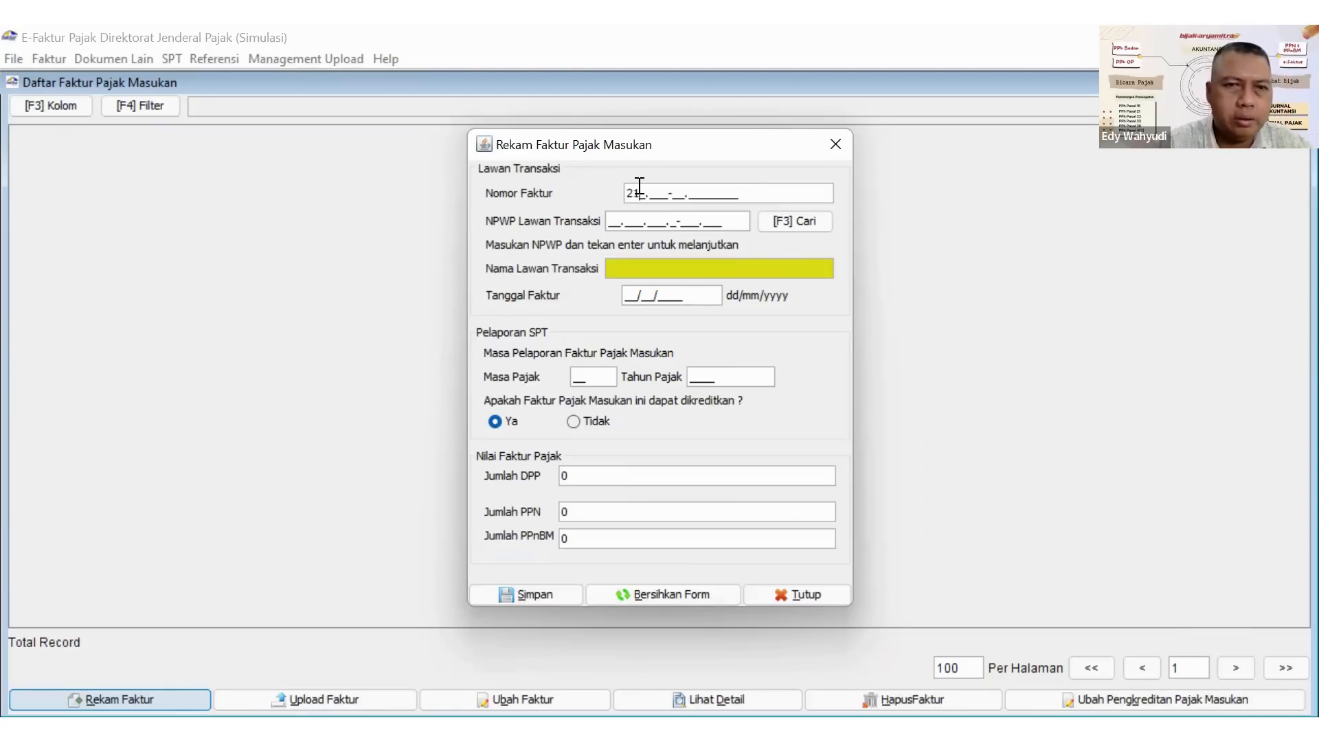
key("BackSpace")
key("BackSpace")
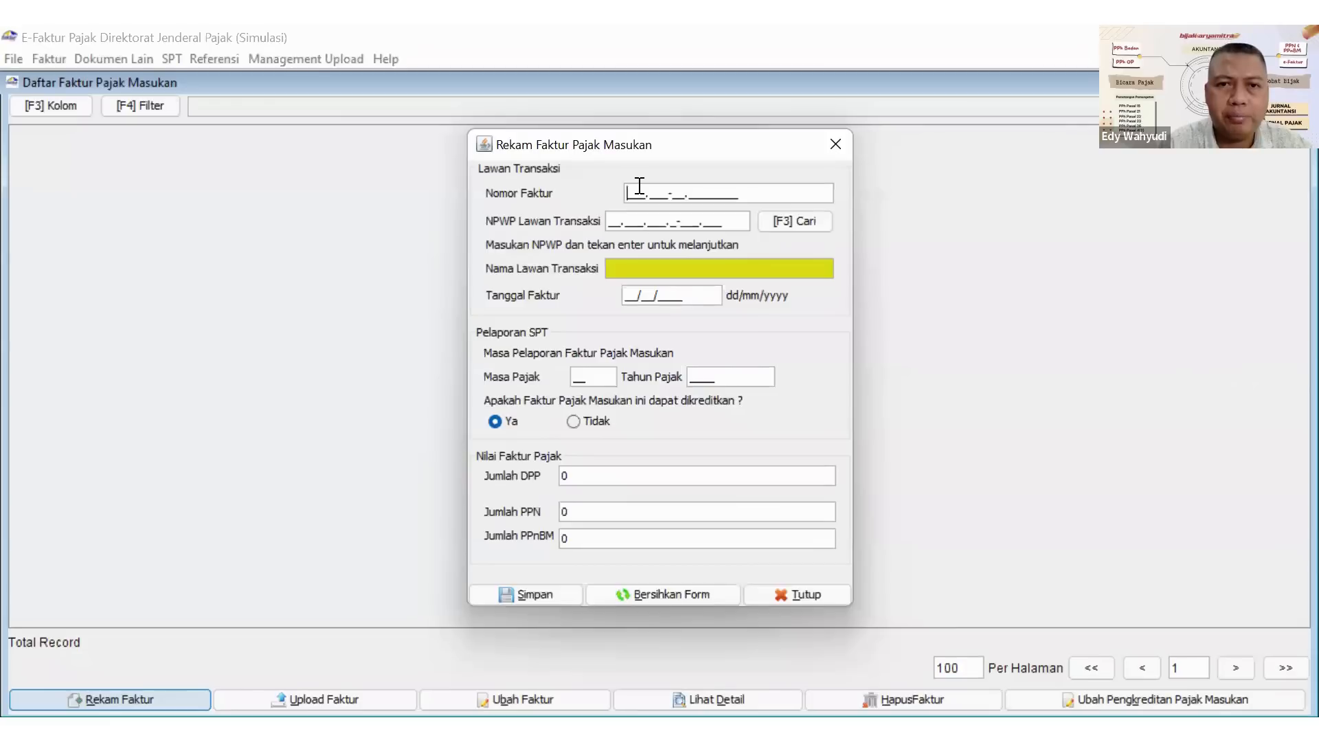
type("0102")
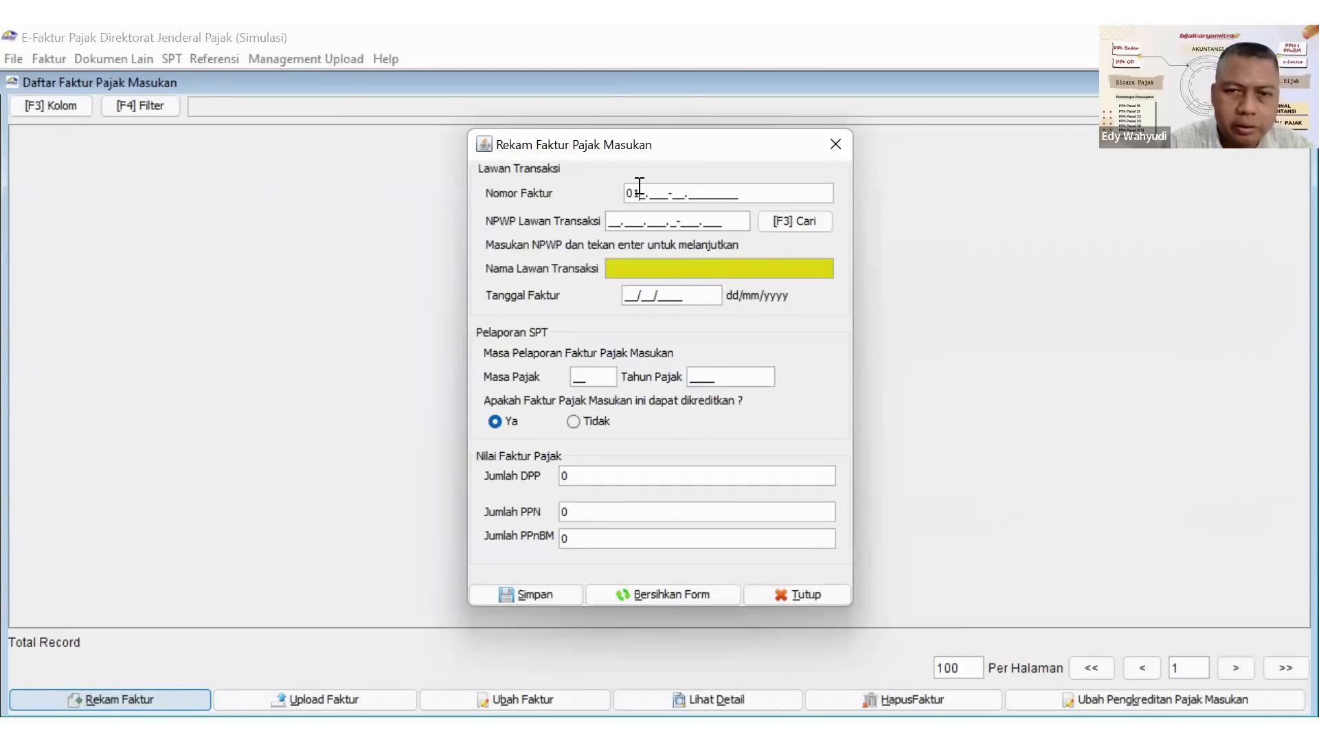
key("BackSpace")
type("00020")
key("BackSpace")
type("2.")
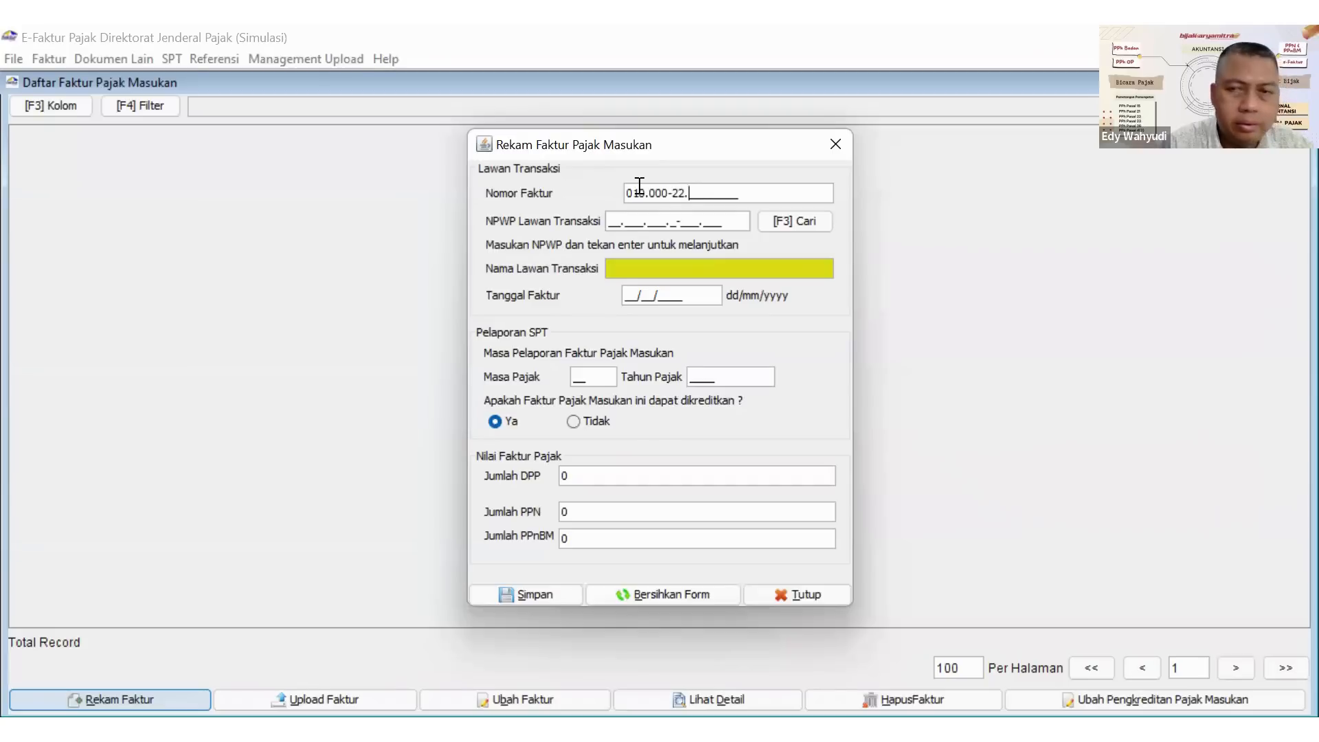
type("0000")
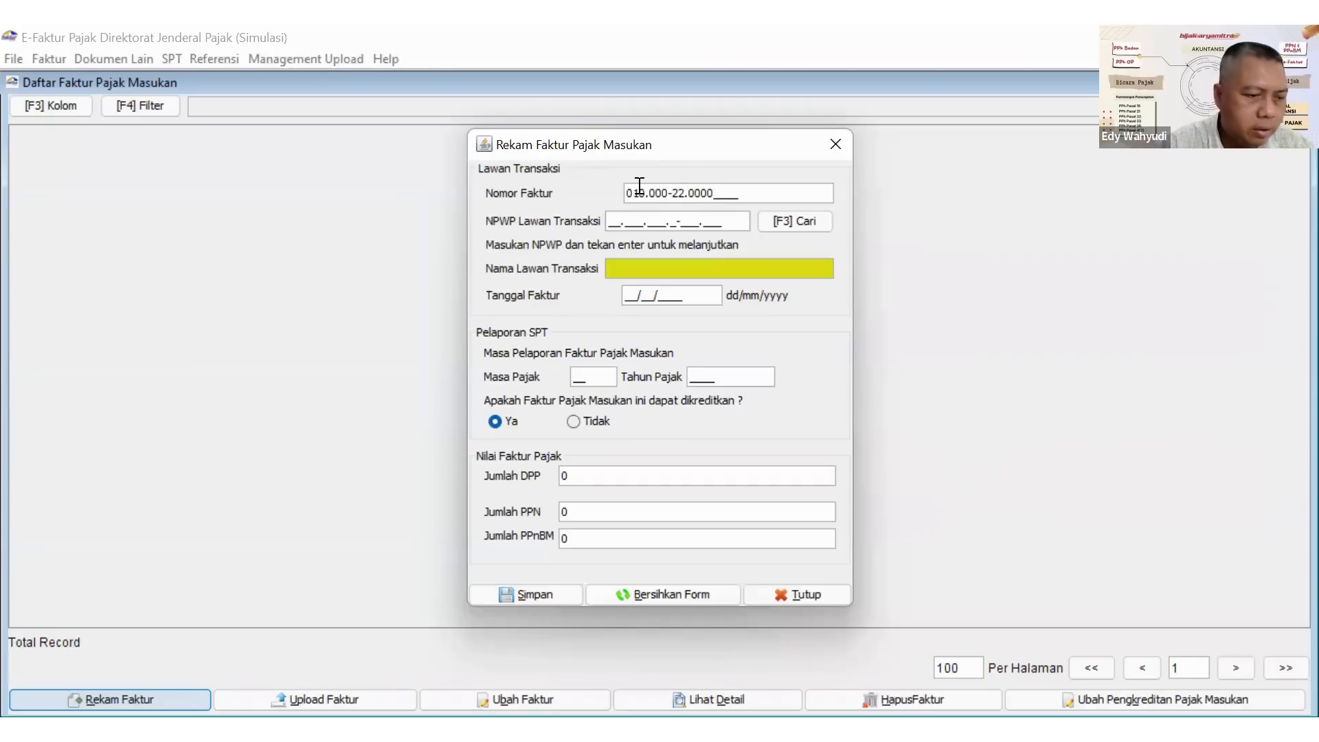
type("00")
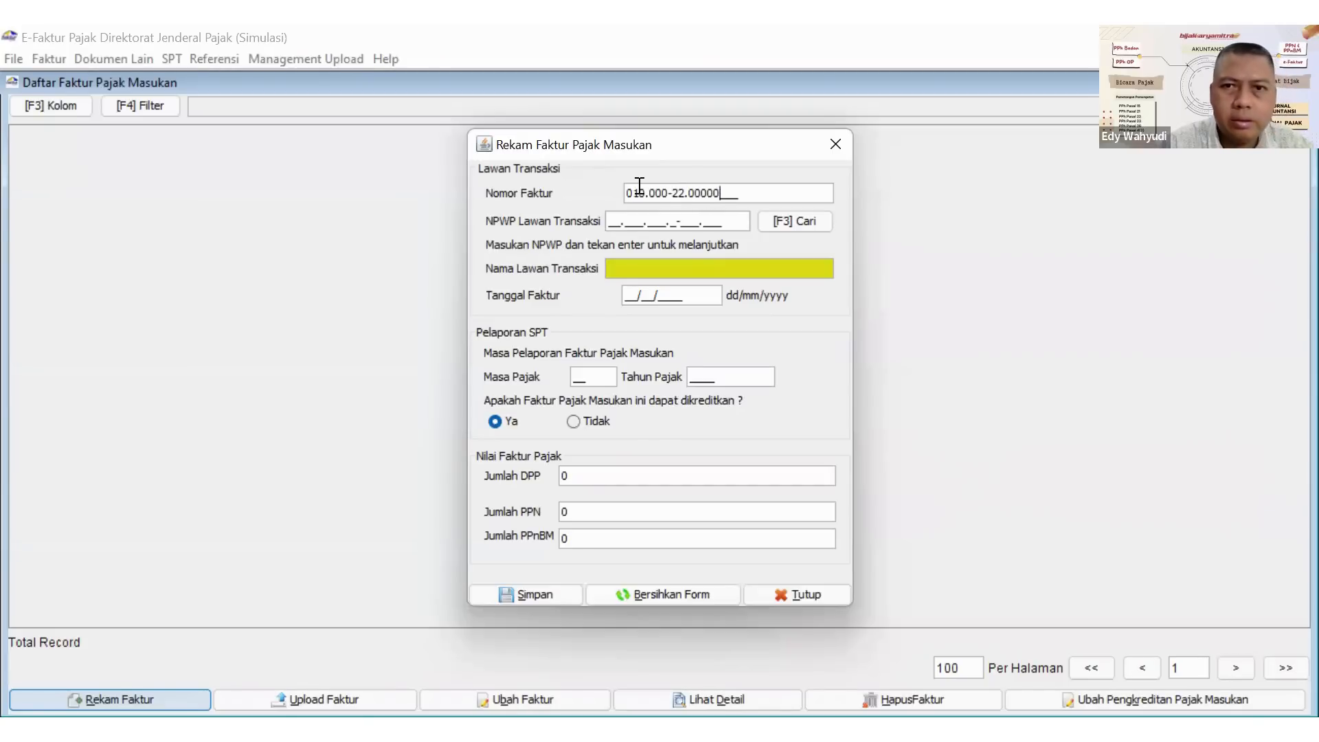
type("21")
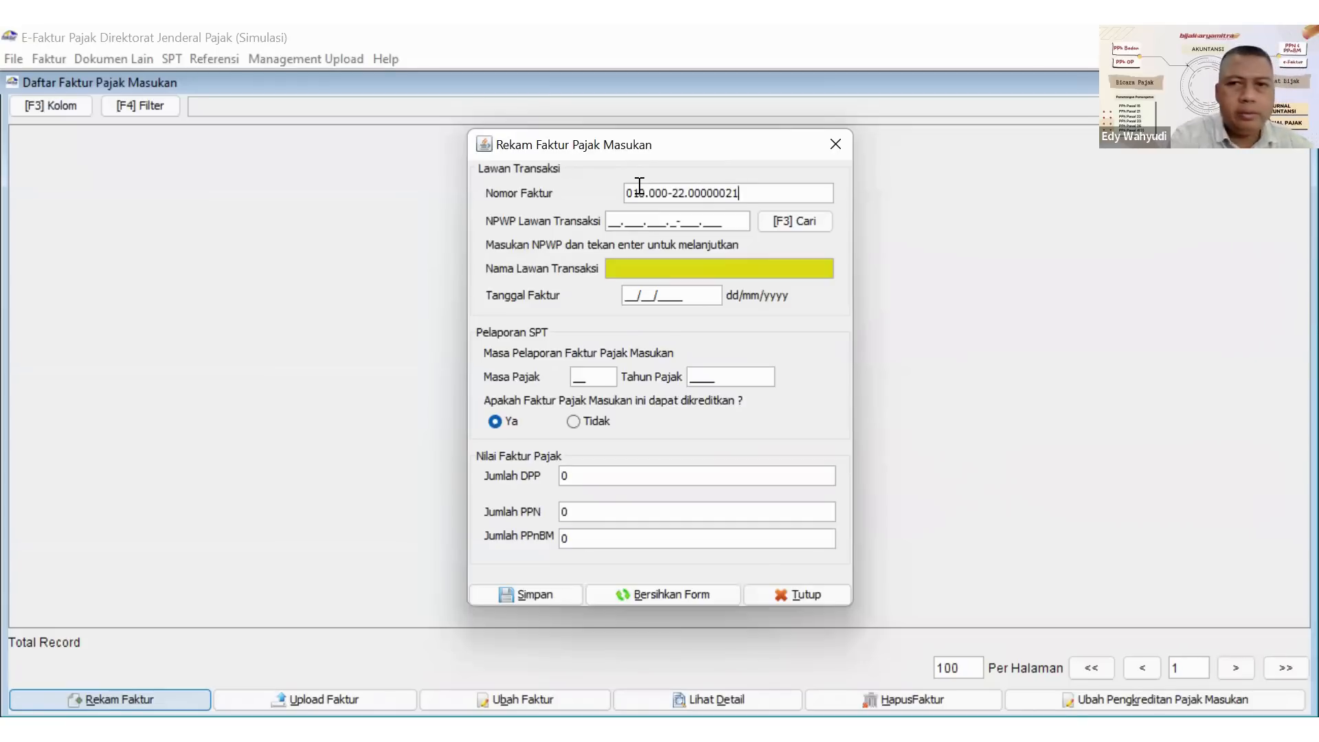
Choose CV. ALITONANG from the counterparty reference list and set the invoice date to 21/04/2022.
left_click(775, 221)
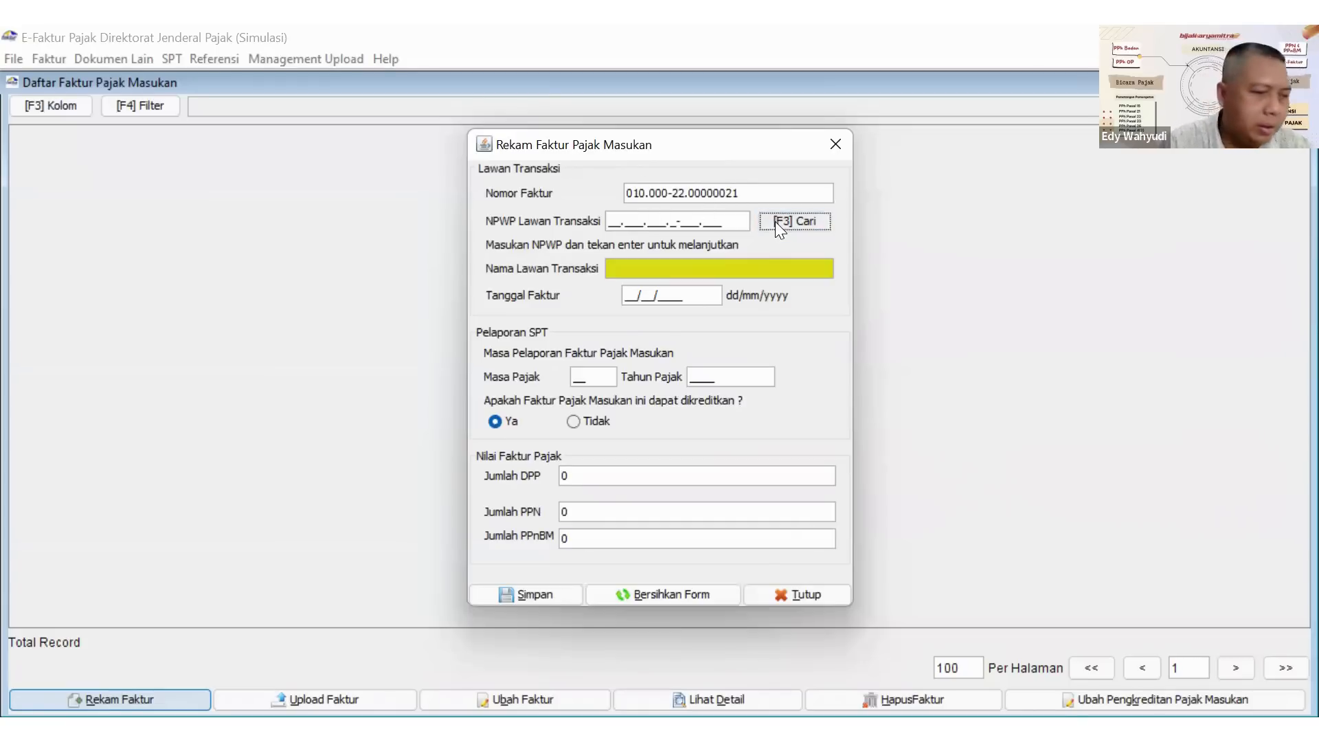
left_click(879, 248)
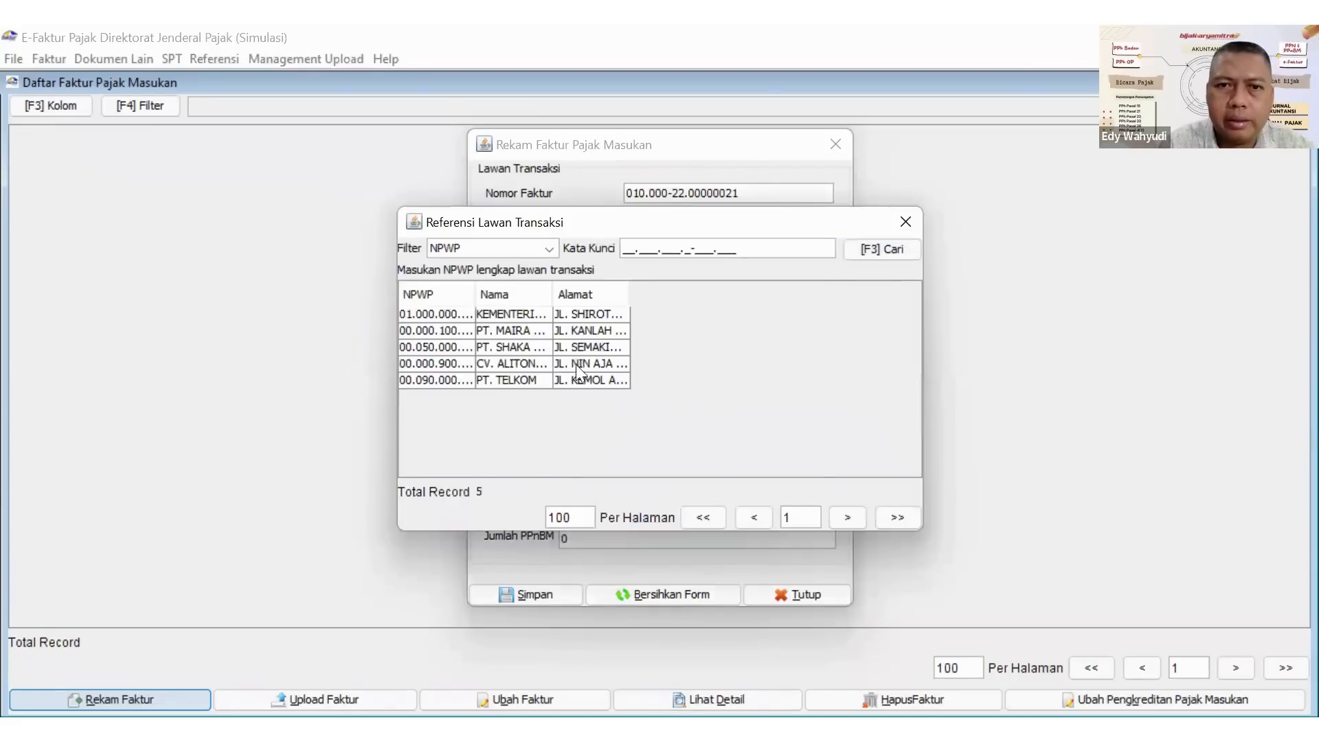
left_click(508, 364)
key("Return")
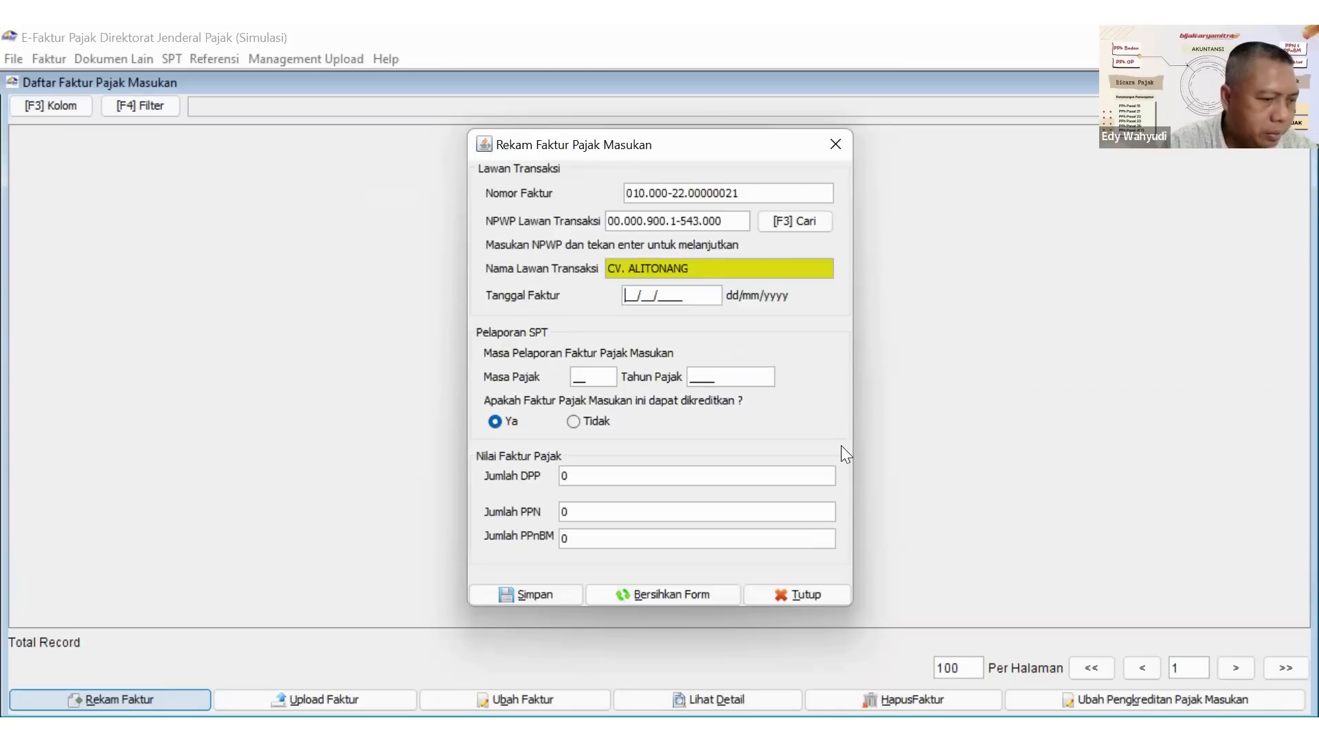
type("21/04/2")
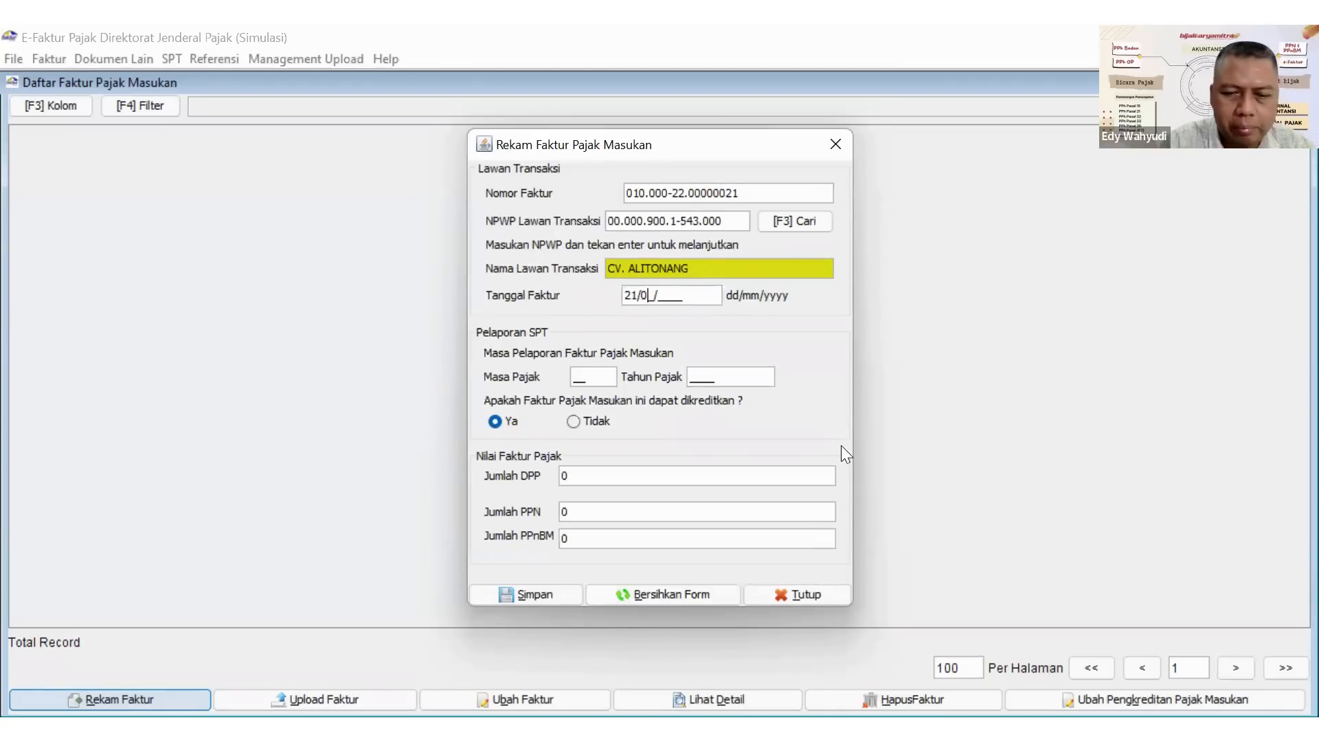
type("022")
key("Tab")
Set the DPP of the CV. ALITONANG invoice to 4.000.000.
left_click(574, 474)
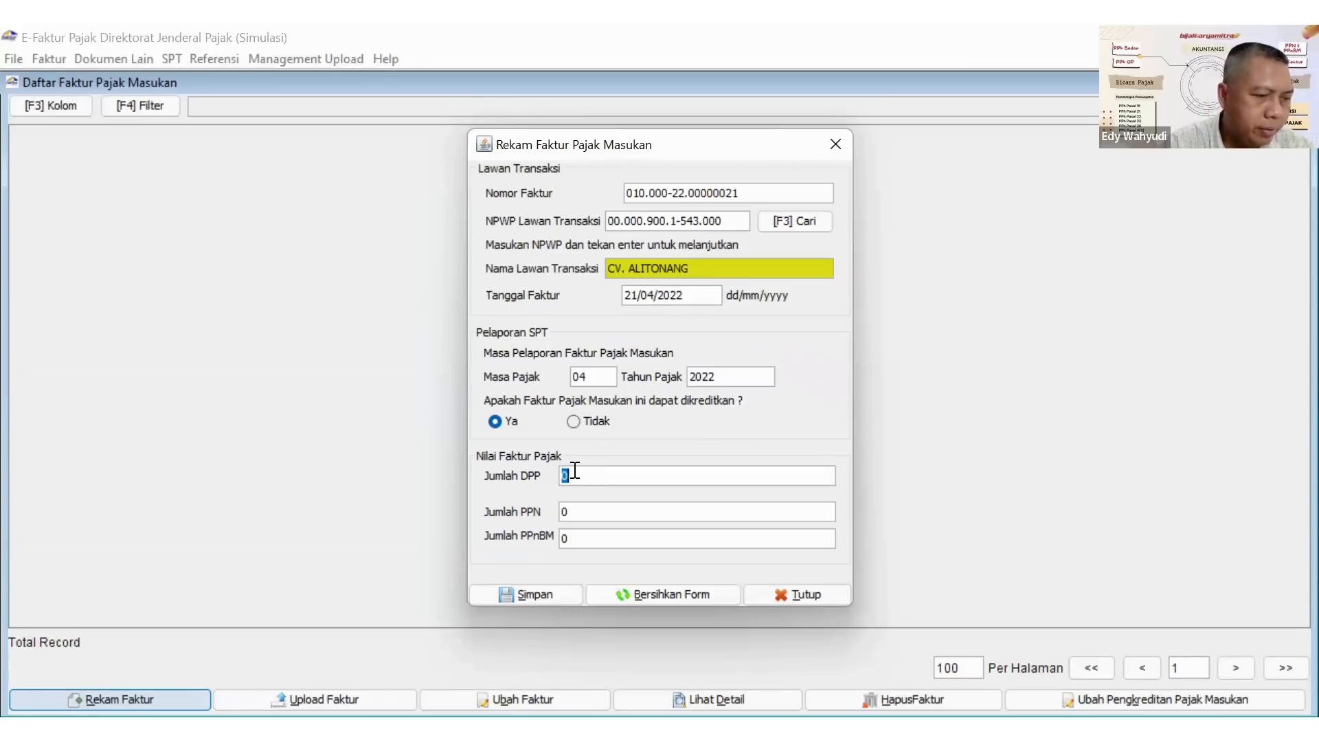
type("40.000.00")
type("0")
left_click(592, 504)
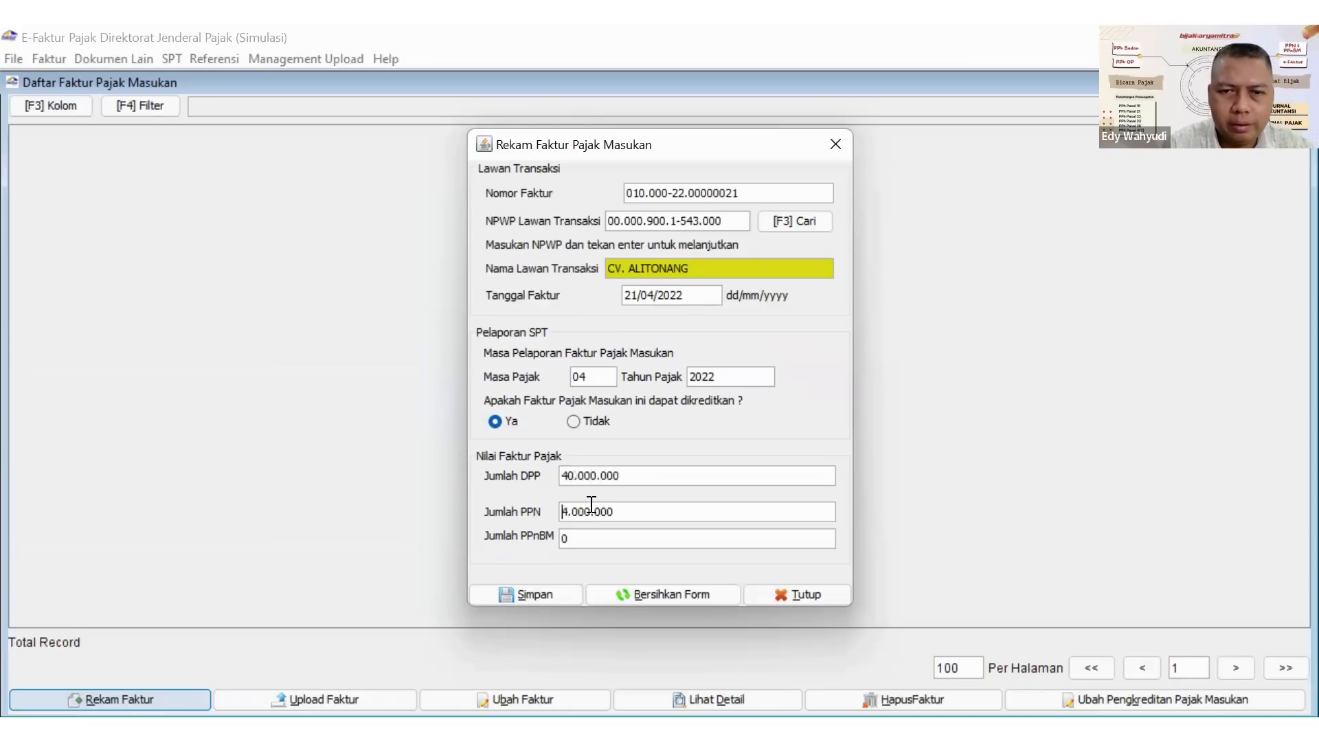
left_click(621, 477)
key("Right")
key("Right")
key("BackSpace")
Set the PPN to 440.000 and save the invoice without creating another Dokumen Faktur.
left_click(576, 512)
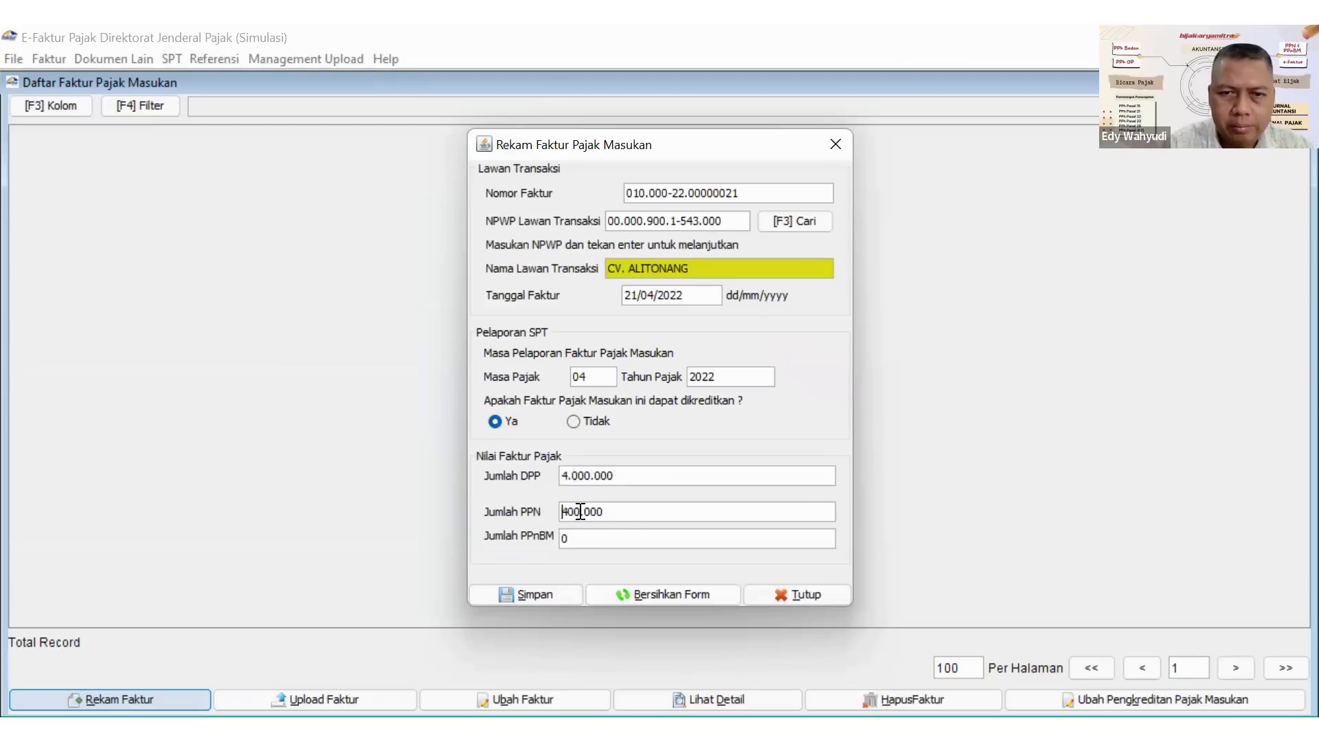
key("BackSpace")
type("4")
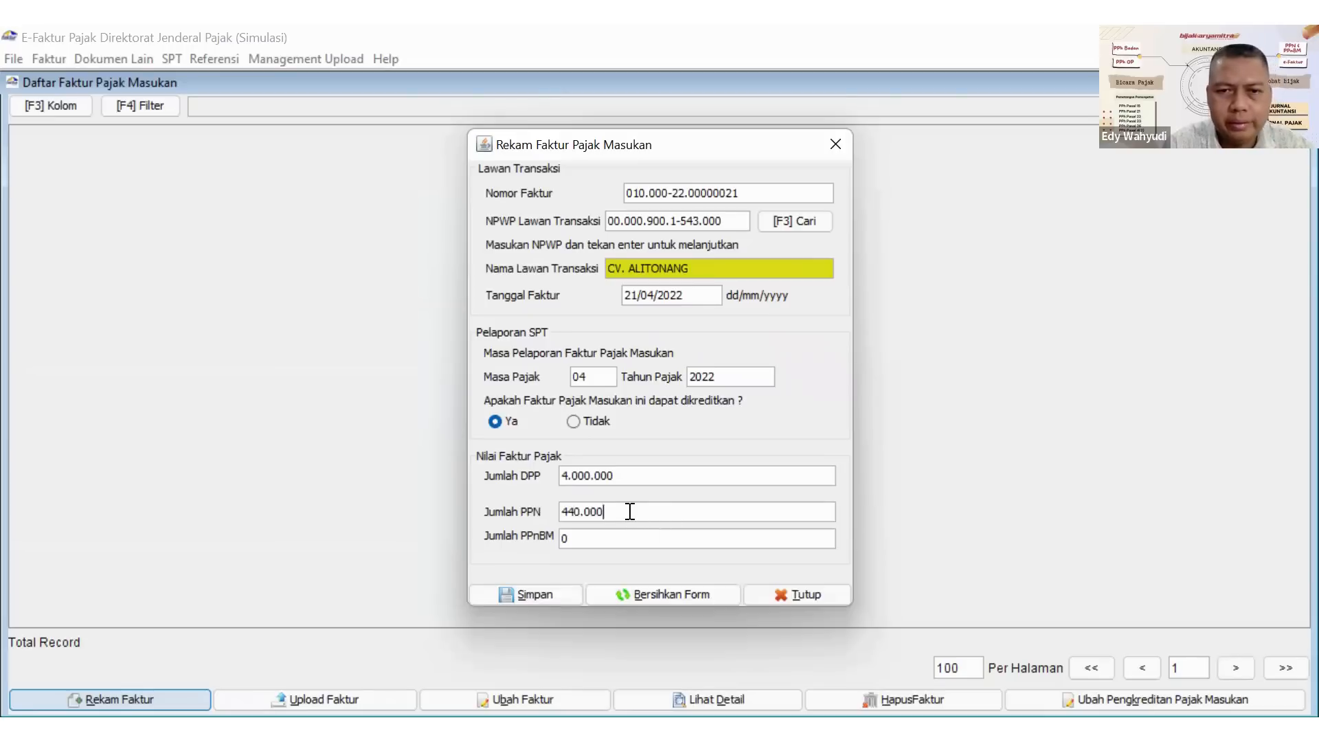
left_click(541, 593)
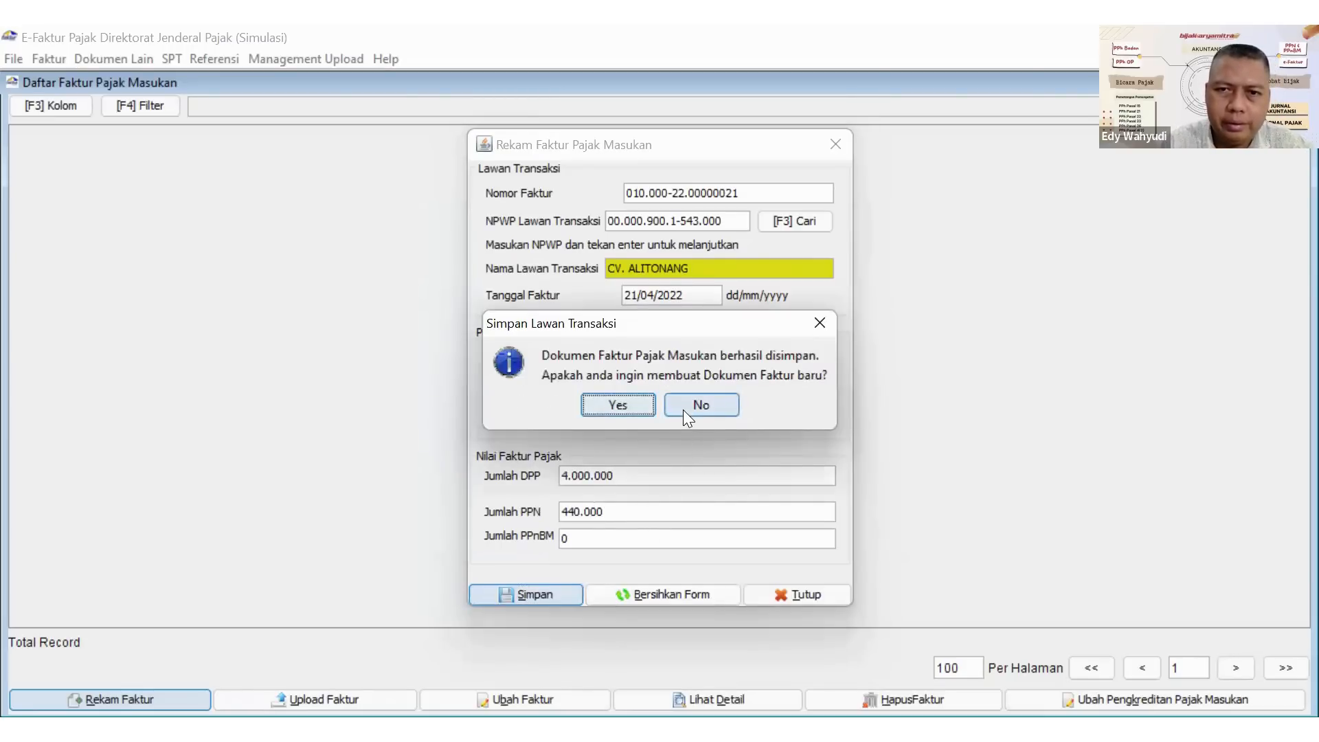
left_click(682, 409)
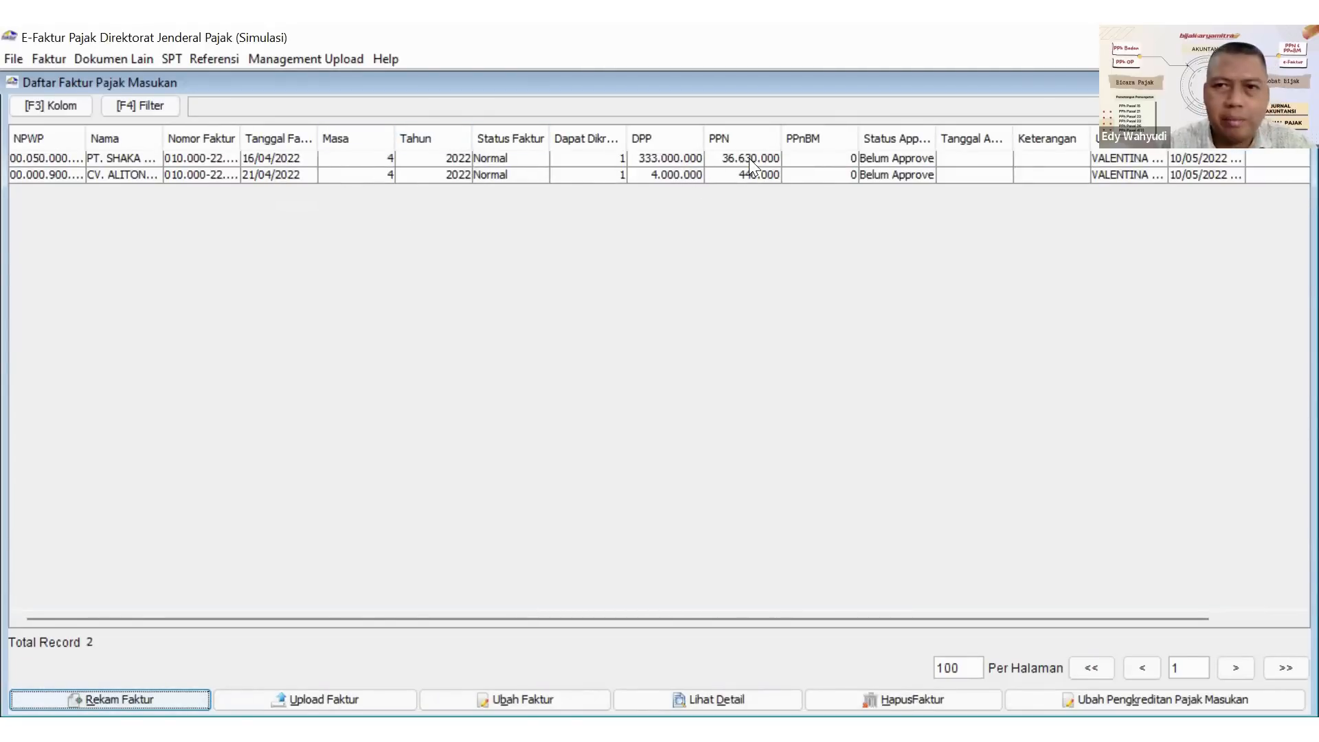
Upload both recorded input invoices together and widen the Status Approval column to check their status.
left_click(776, 157)
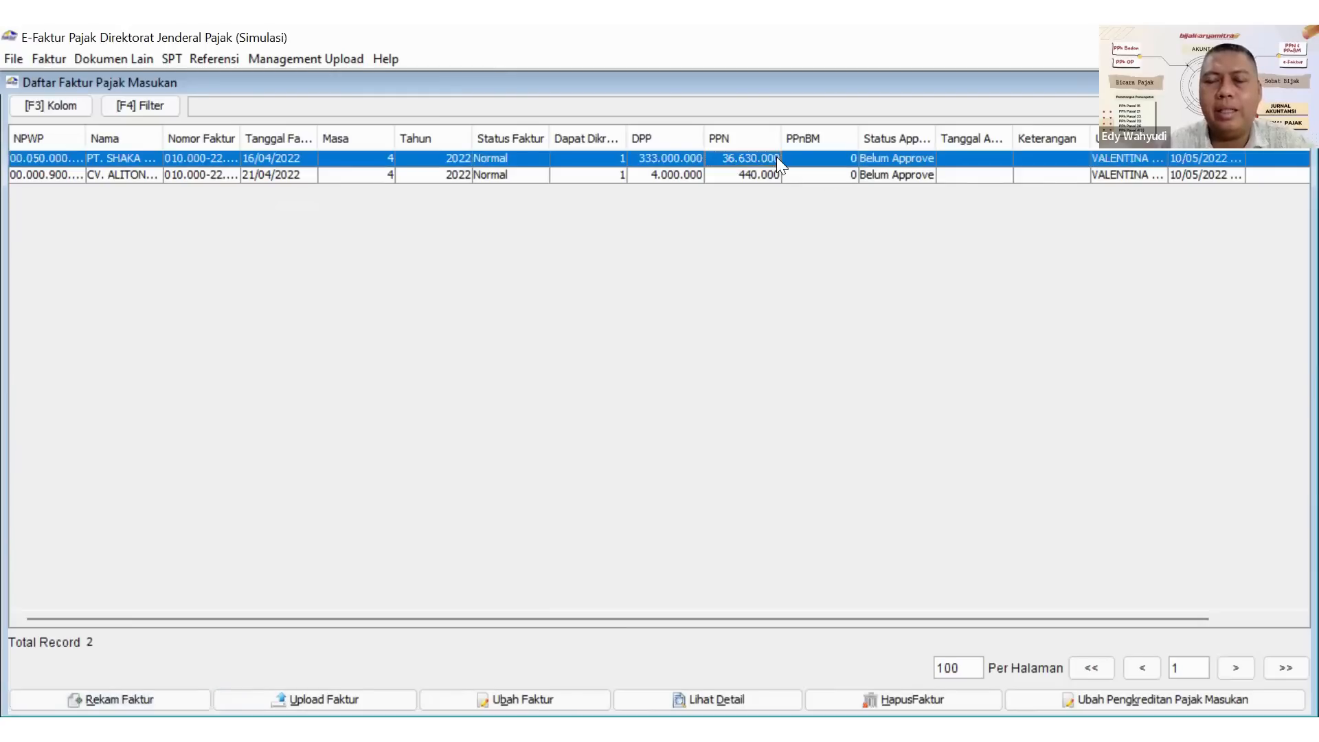
key("ctrl+a")
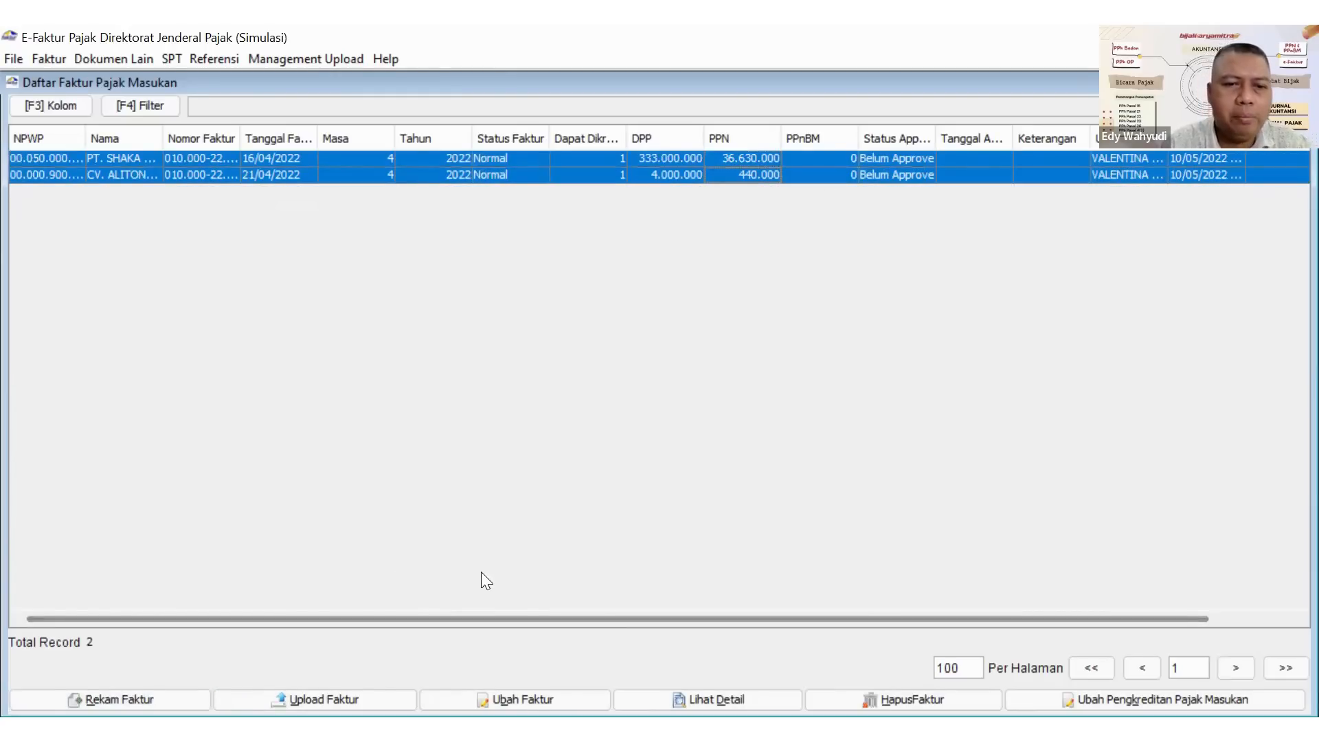
left_click(296, 696)
left_click(615, 445)
left_click(668, 436)
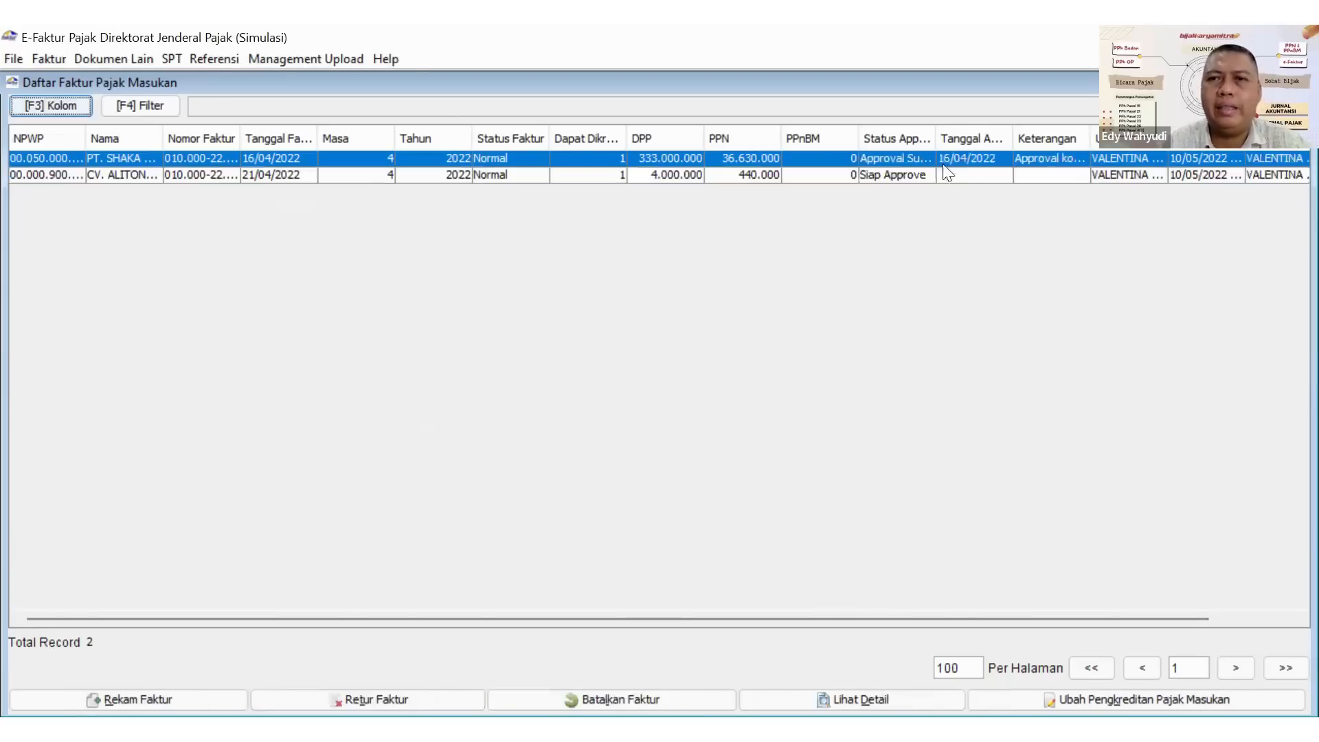
left_click_drag(935, 140, 960, 136)
left_click(908, 175)
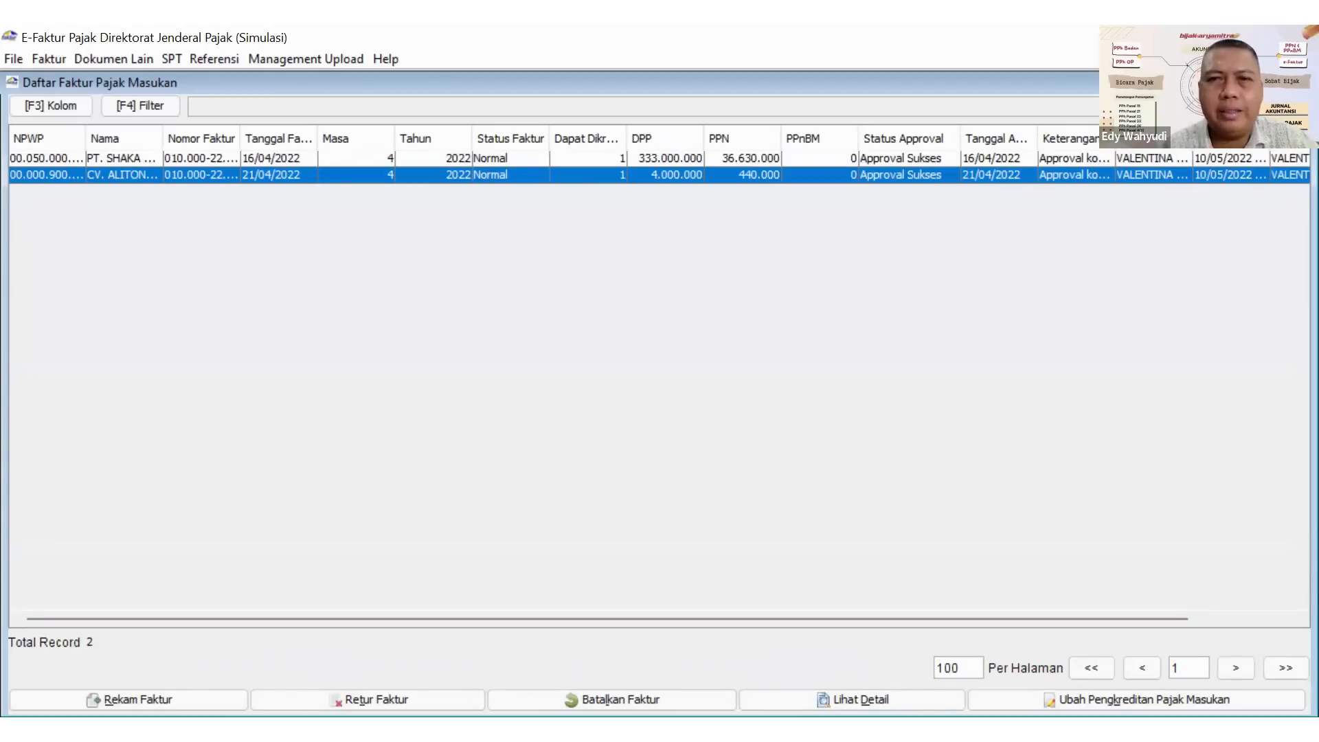
left_click(1302, 83)
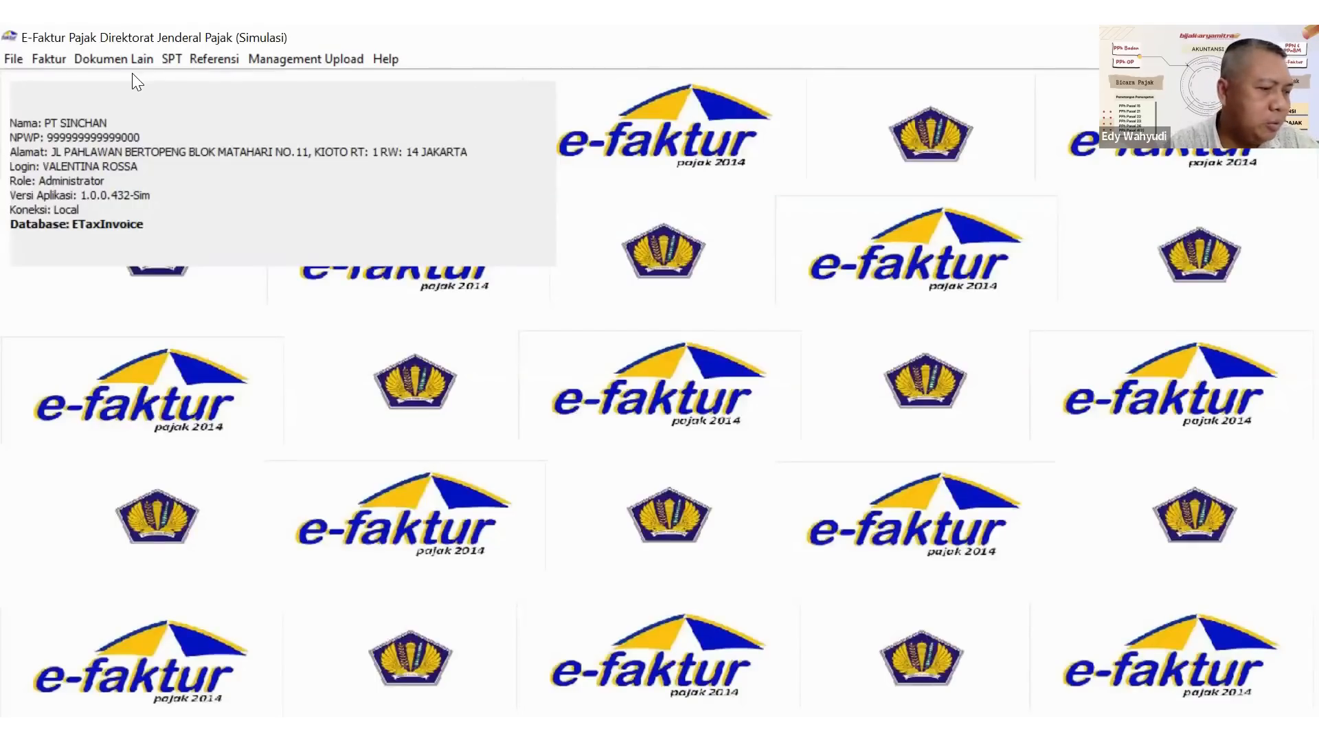
left_click(51, 60)
mouse_move(110, 134)
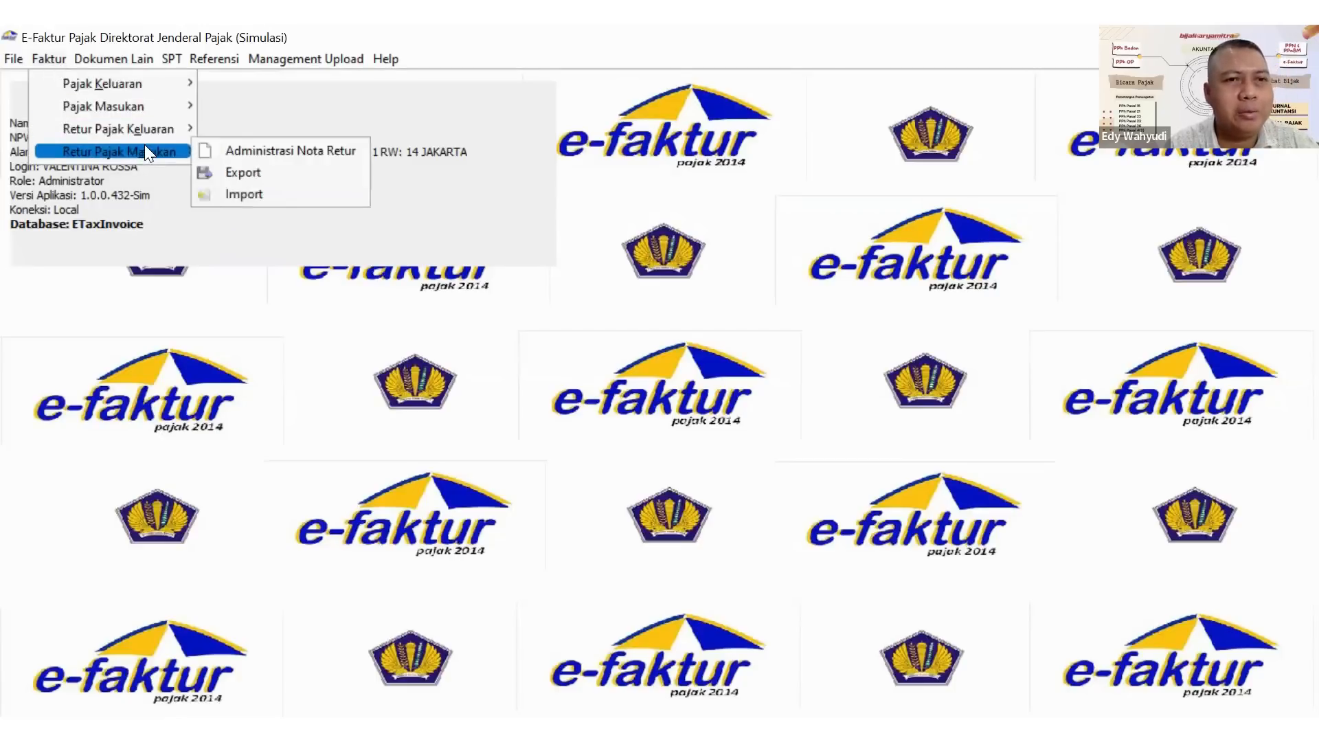
left_click(217, 154)
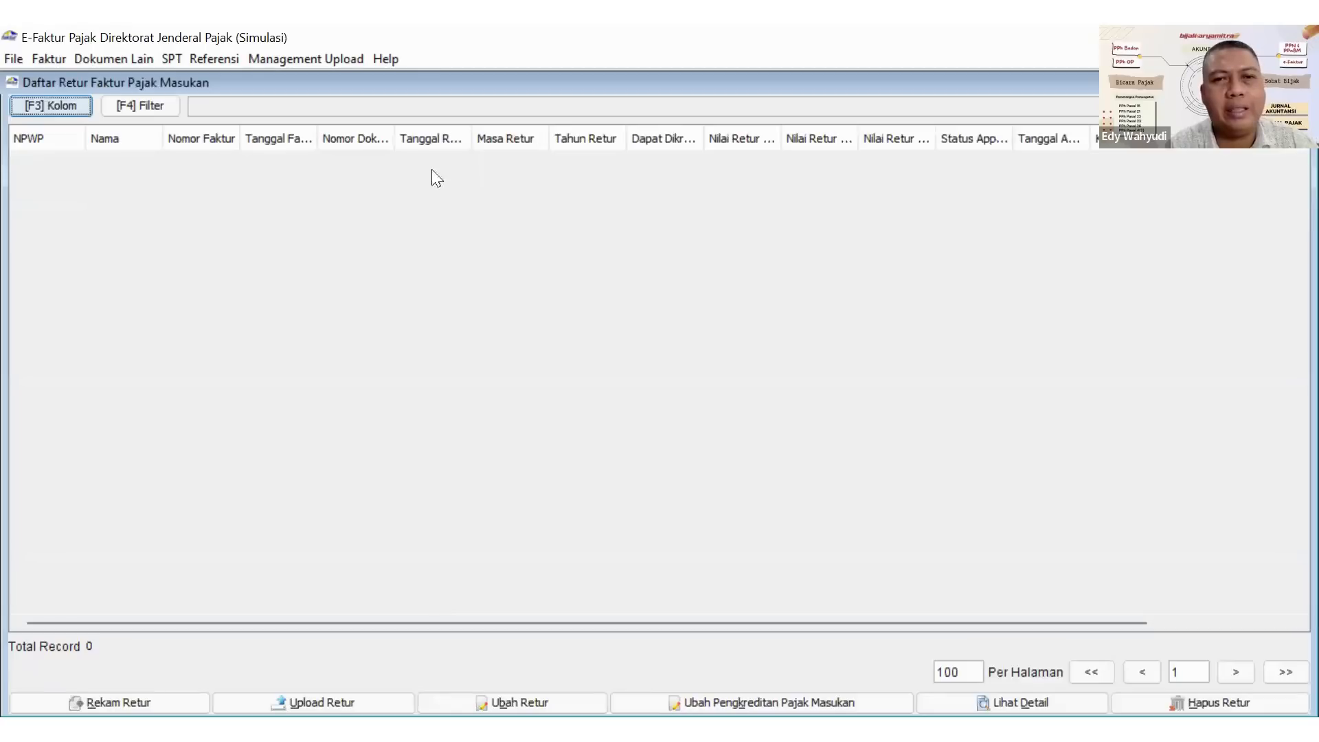
left_click(128, 697)
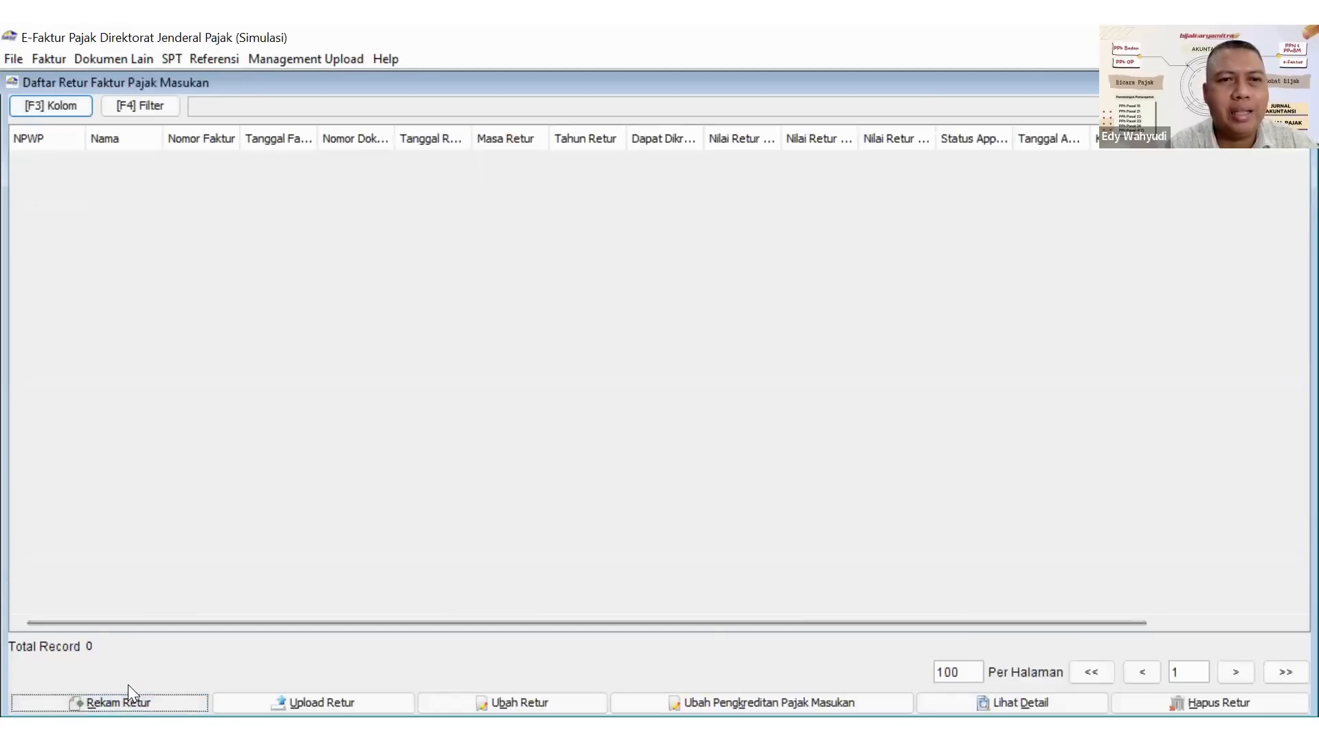
left_click(813, 148)
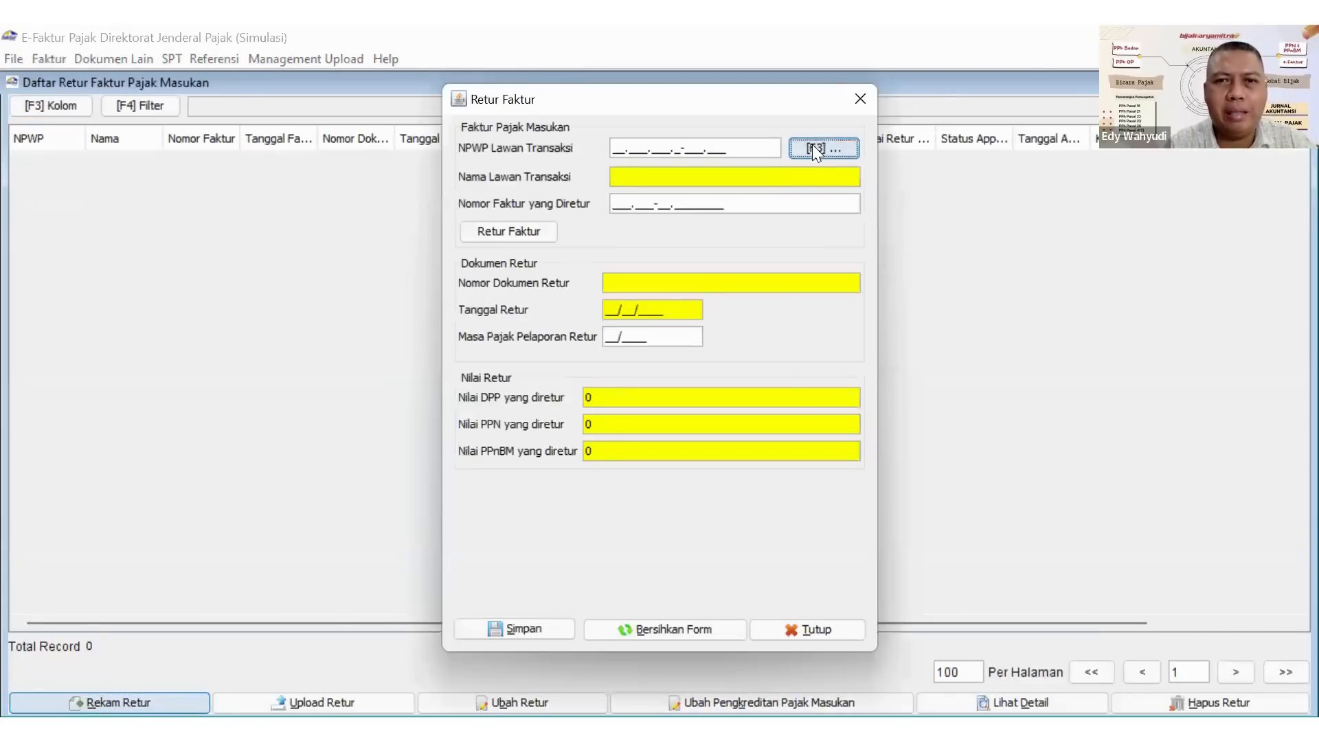
left_click(866, 247)
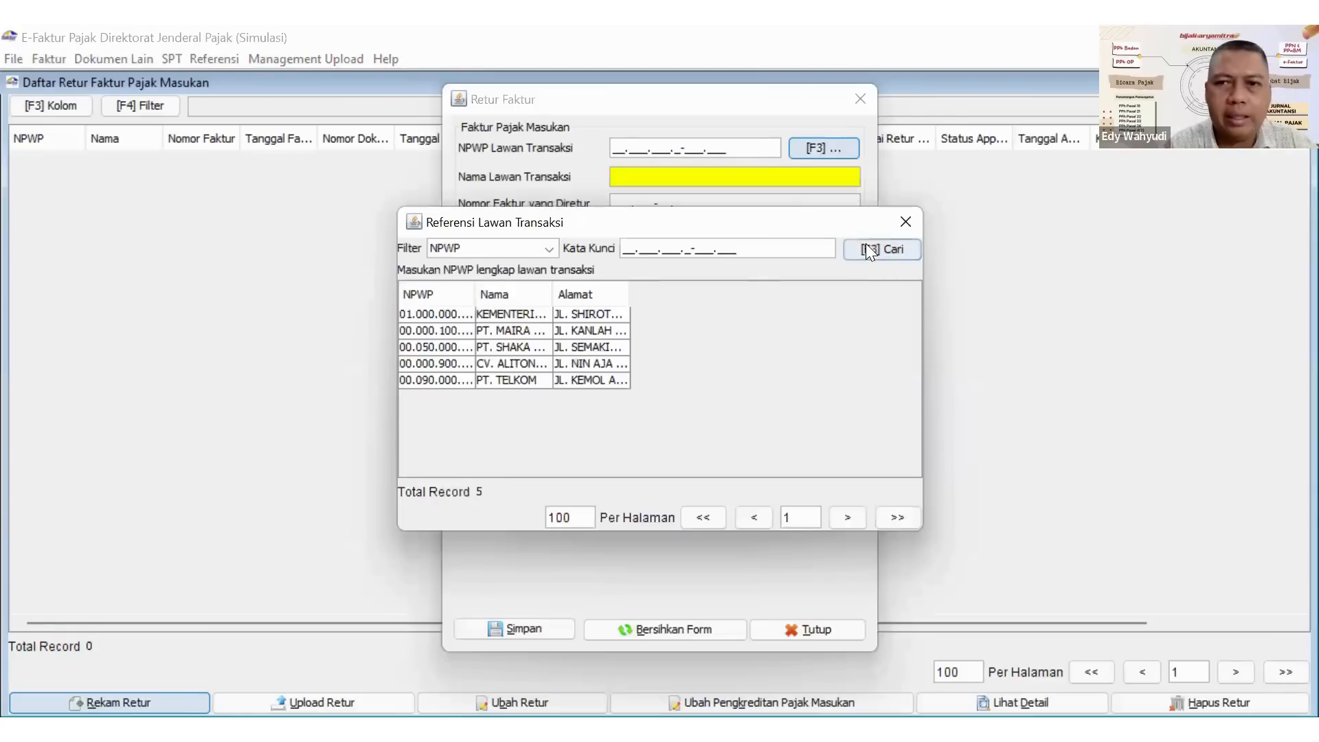
left_click(486, 348)
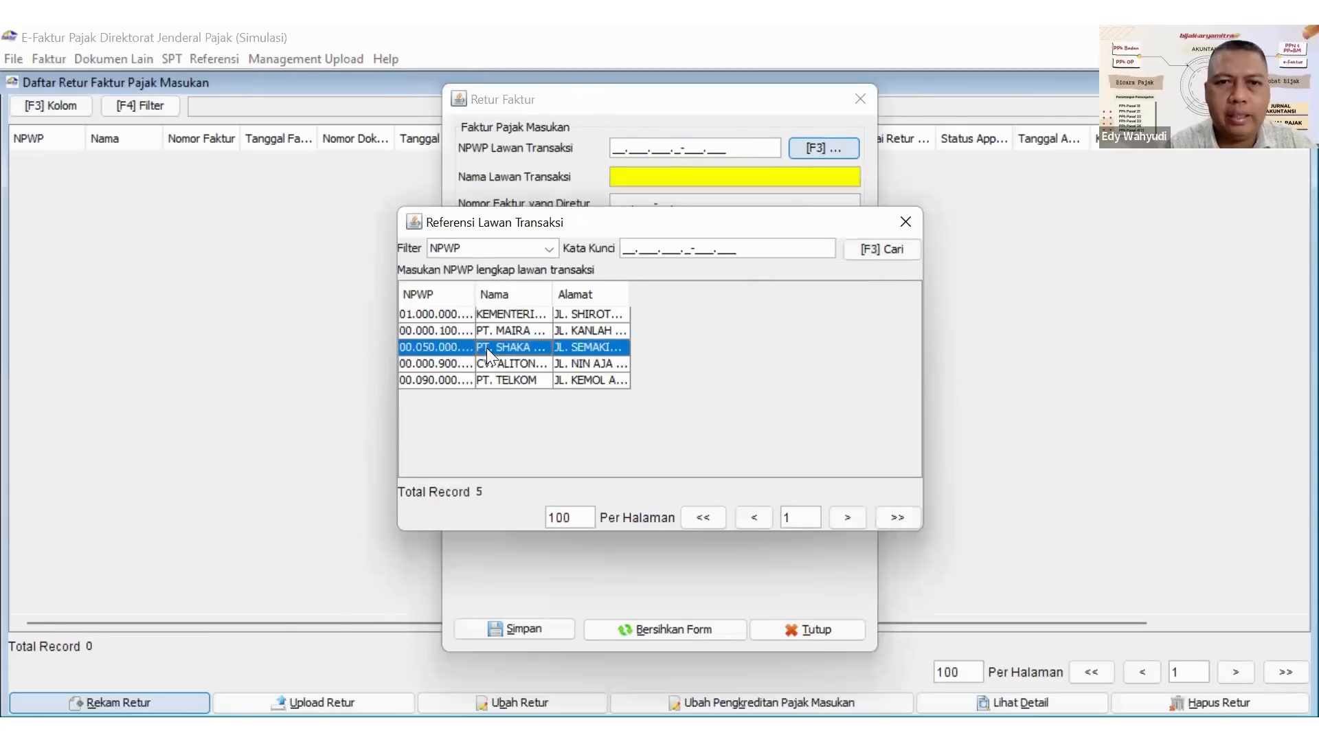
double_click(486, 348)
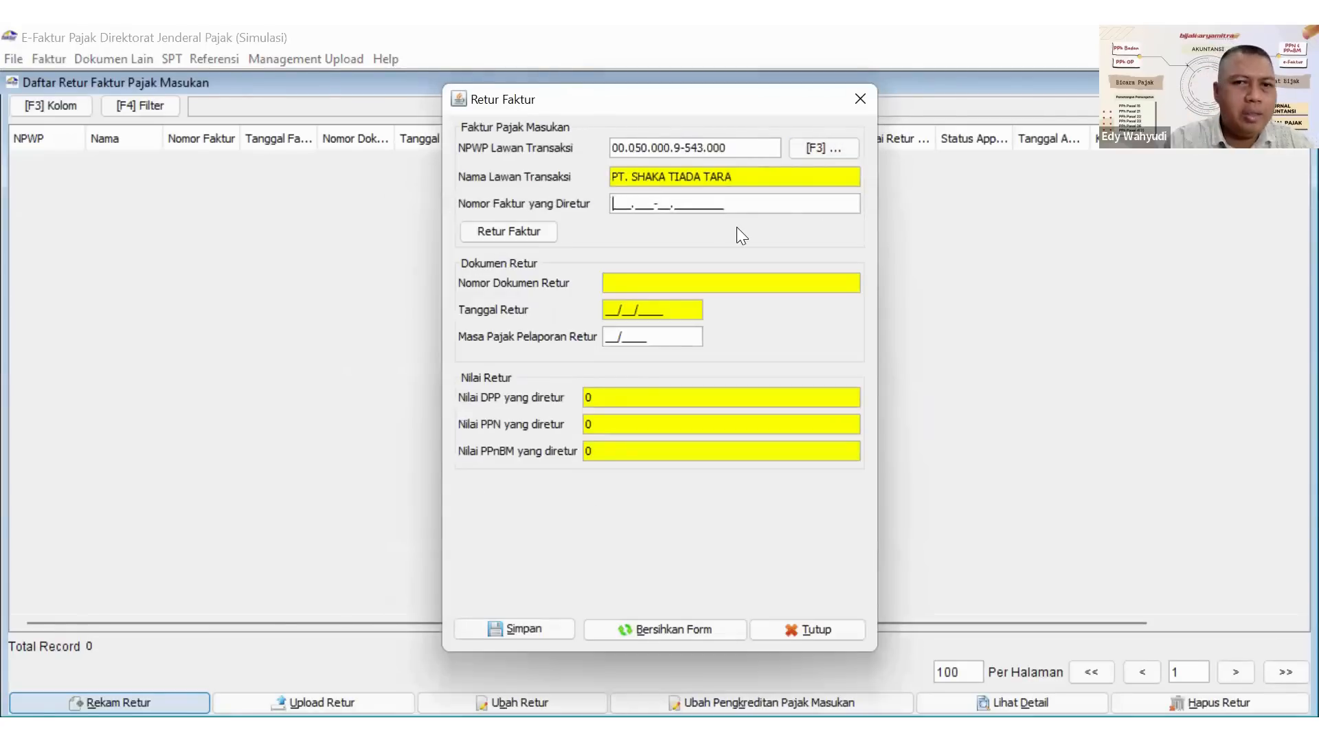
type("010.")
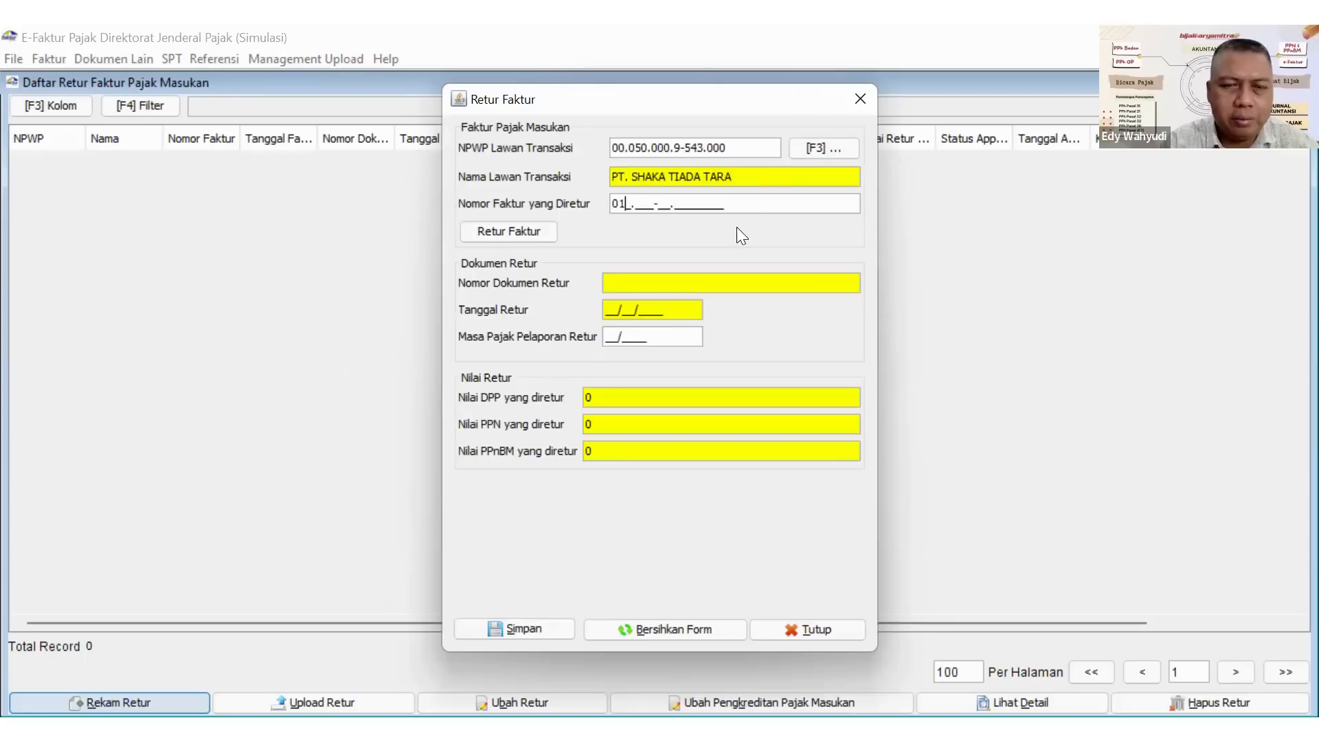
type("000-22.0")
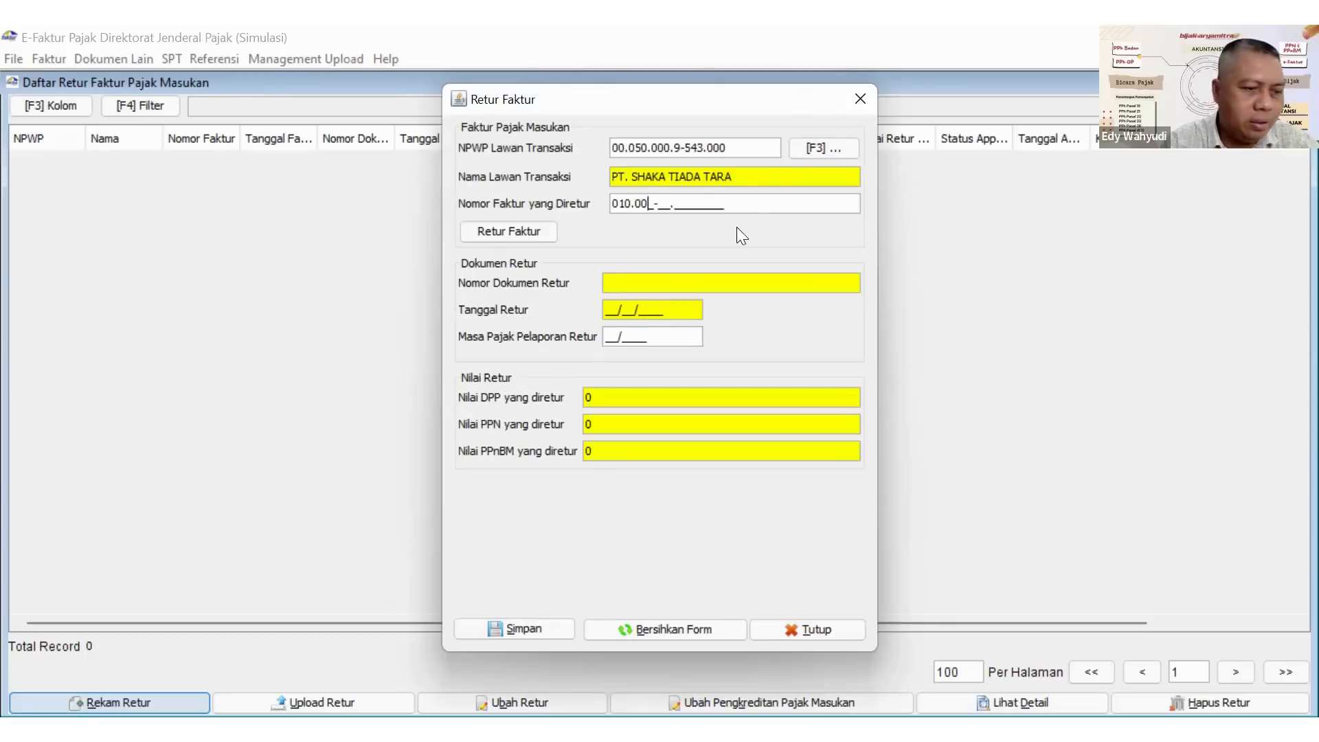
type("000")
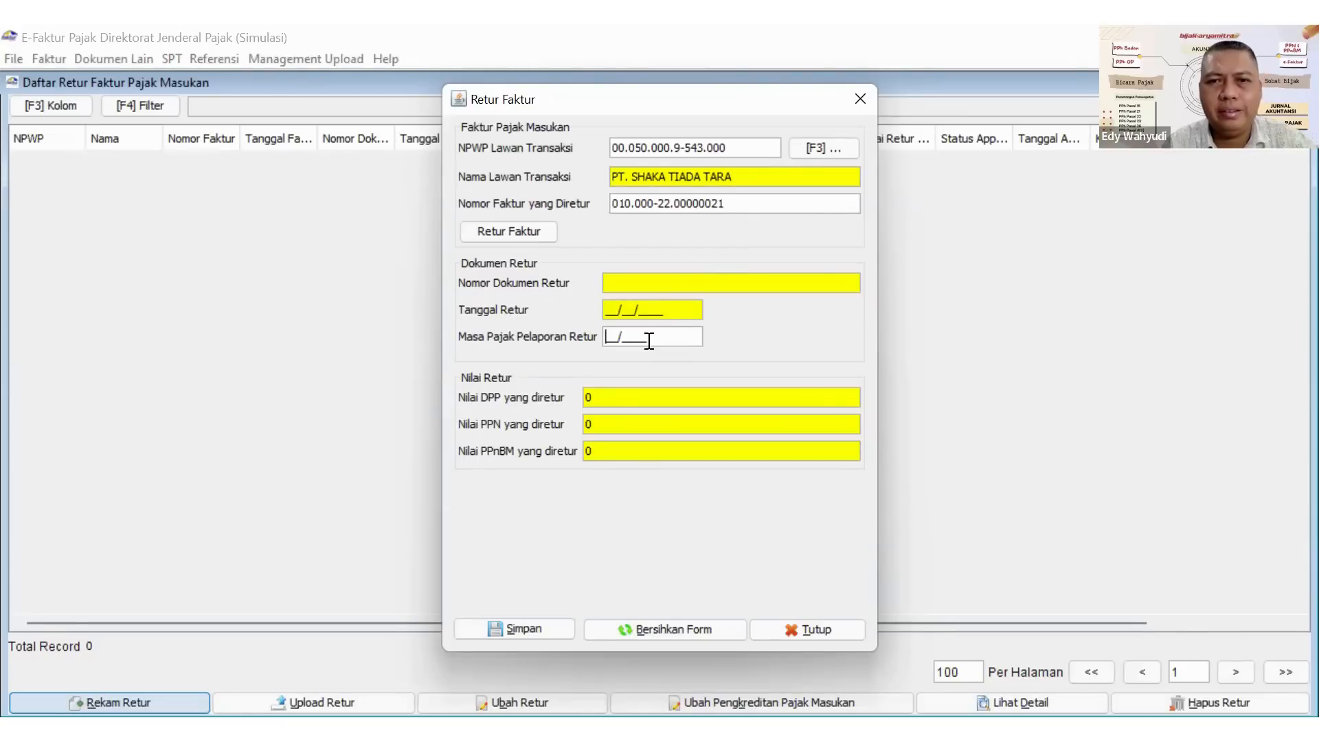
left_click(733, 199)
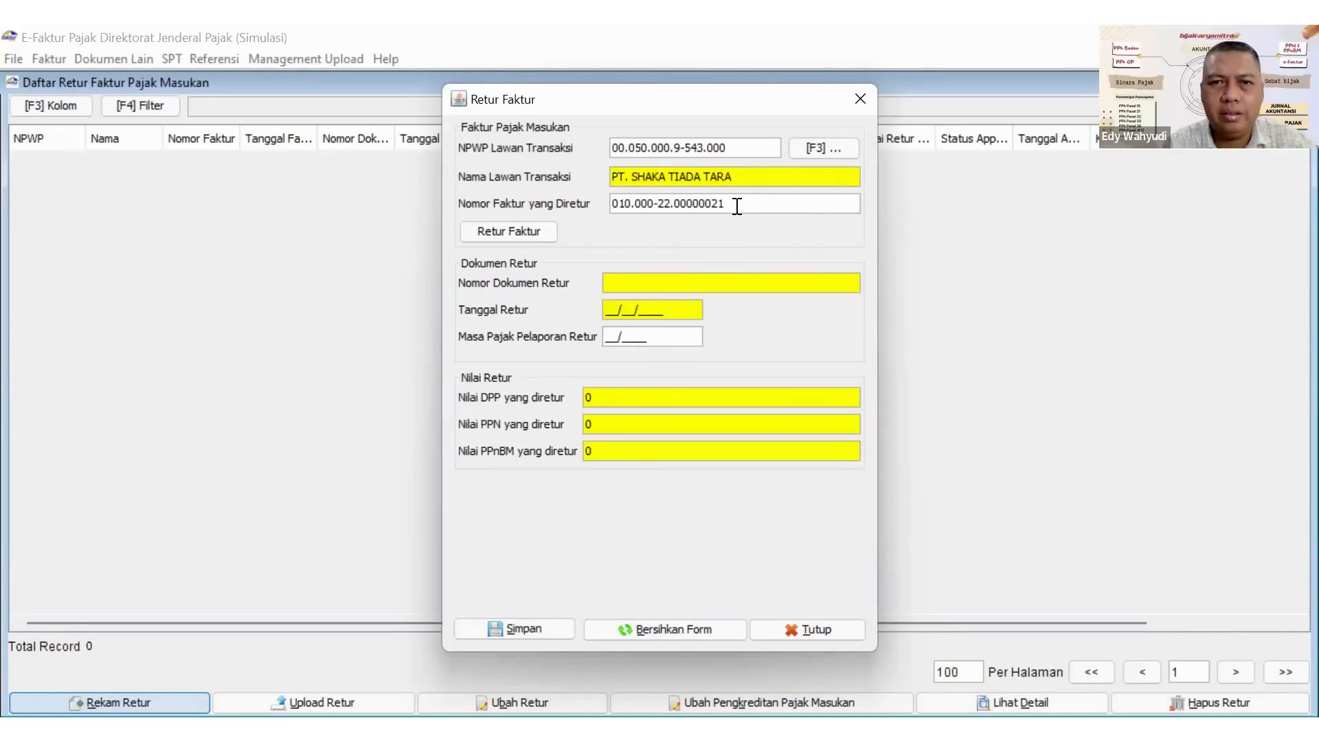
key("Return")
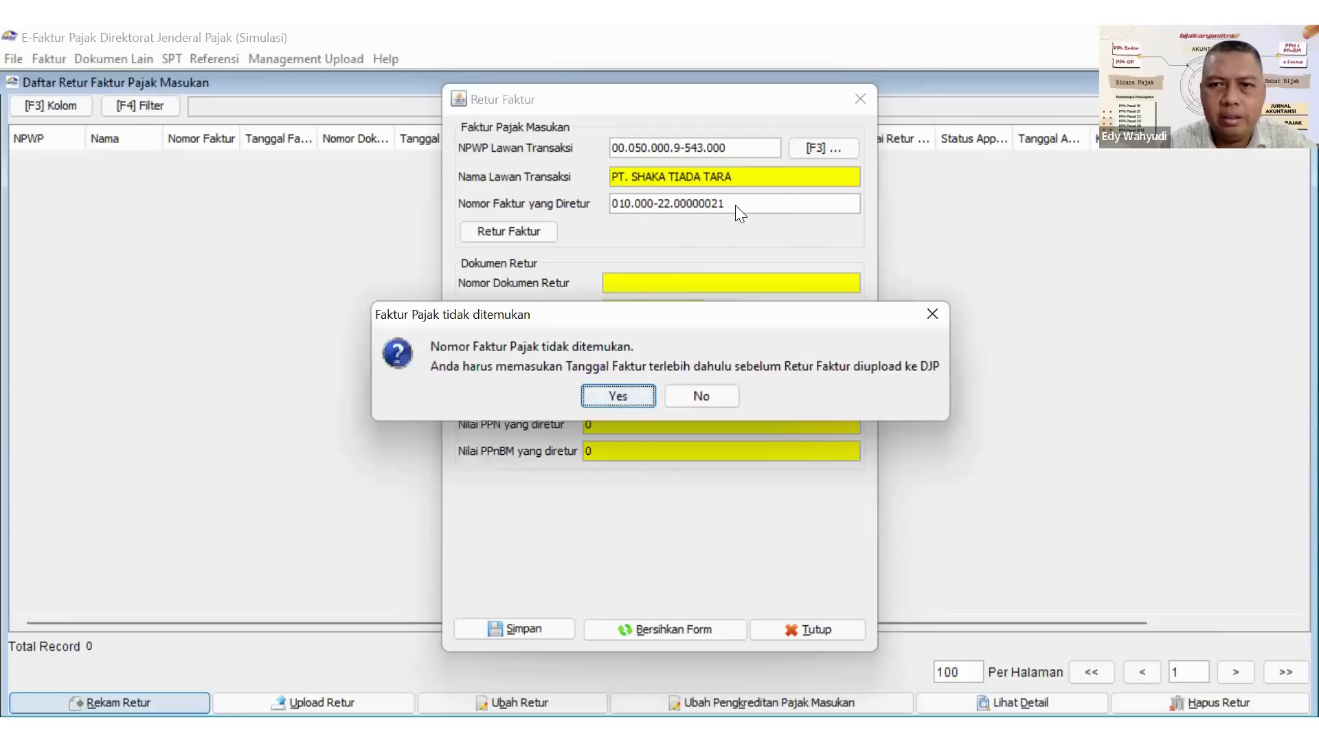
key("Return")
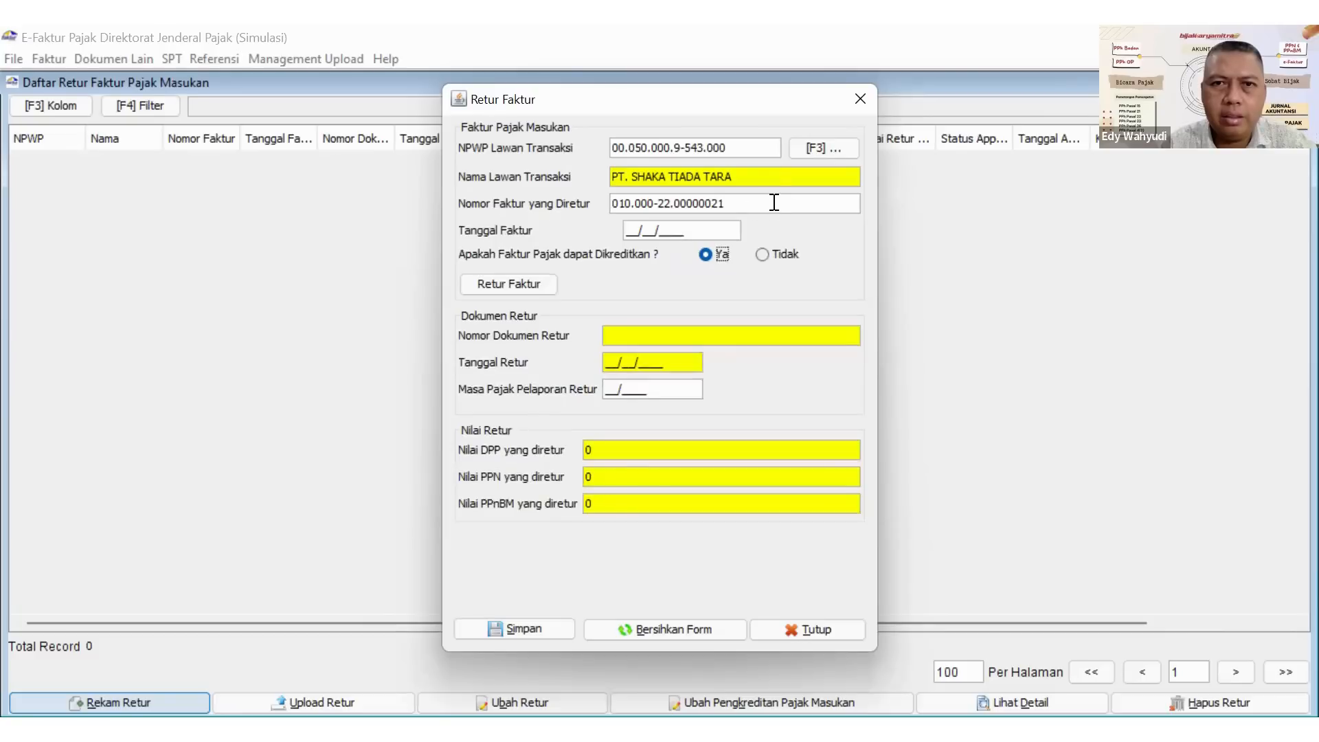
left_click(861, 98)
left_click(1303, 83)
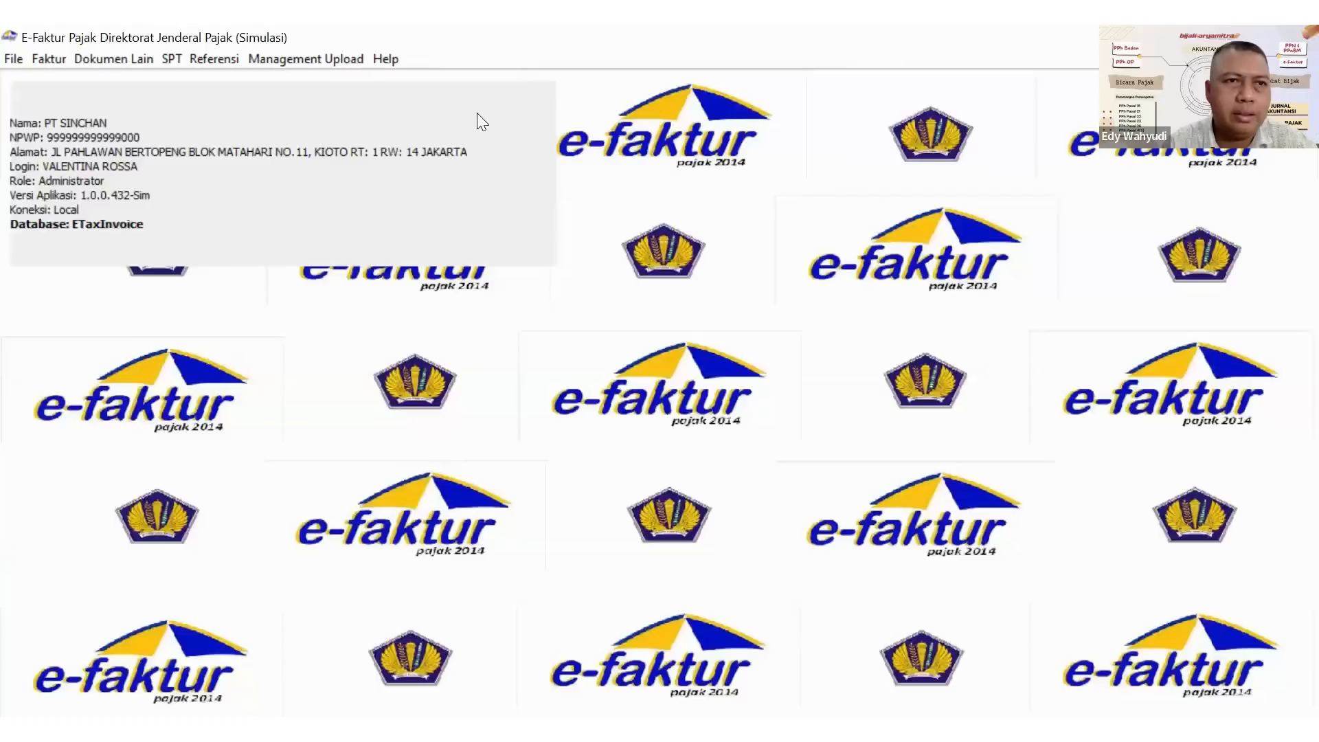
Look up the PT. SHAKA invoice's number in the input tax invoice list, widening the Nomor Faktur column to read it in full.
left_click(41, 60)
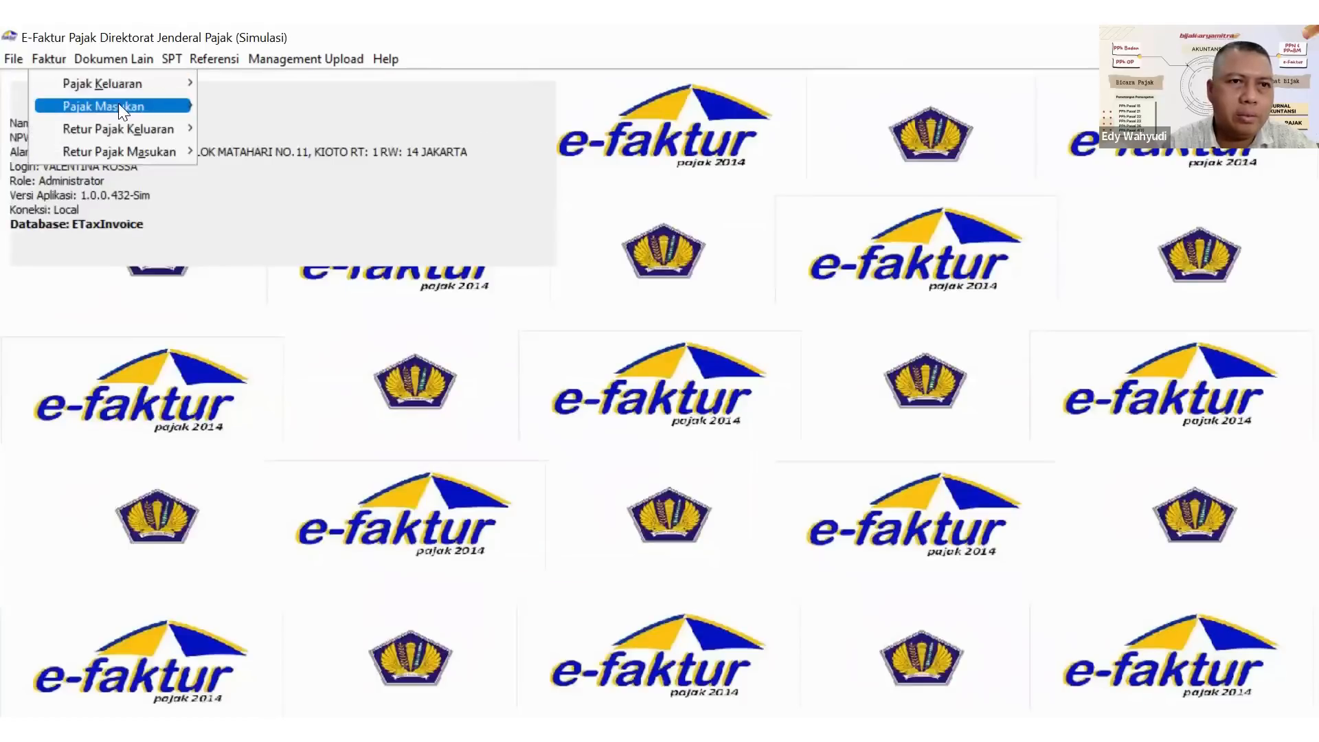
mouse_move(115, 104)
left_click(245, 104)
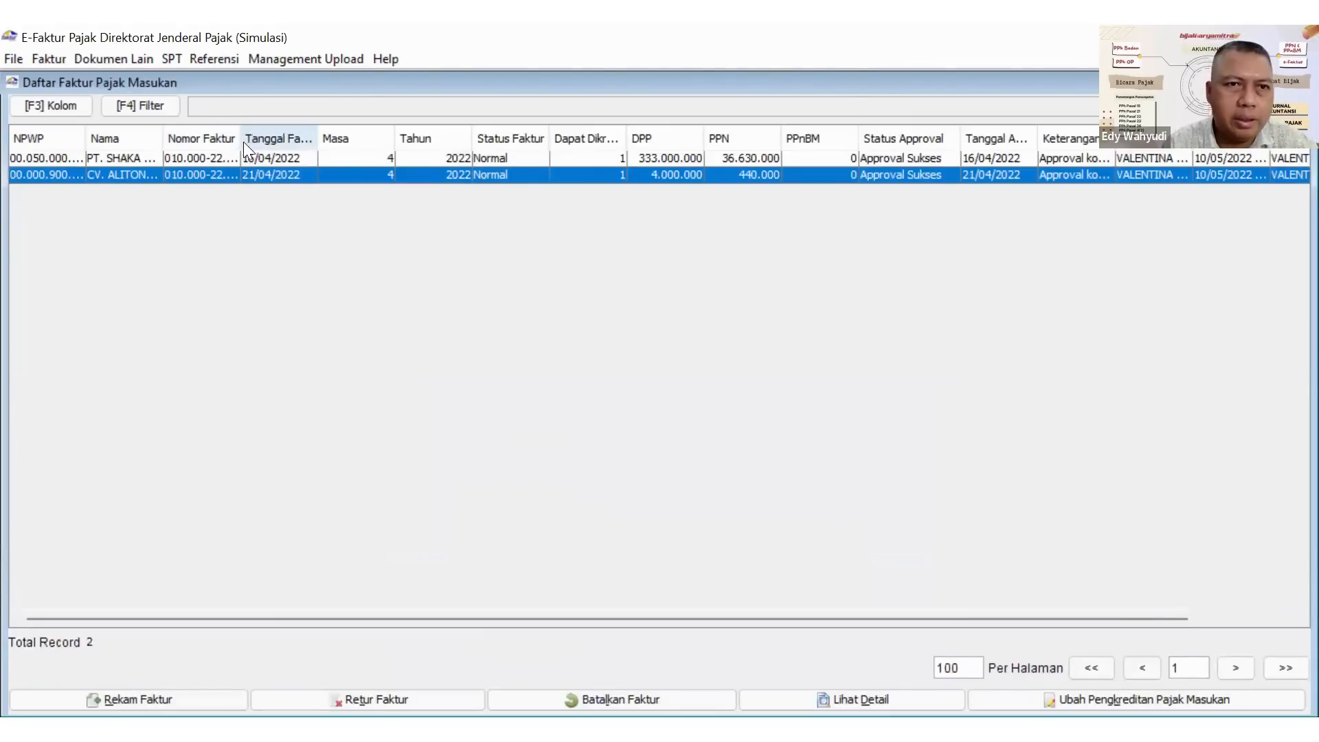
left_click_drag(241, 140, 331, 132)
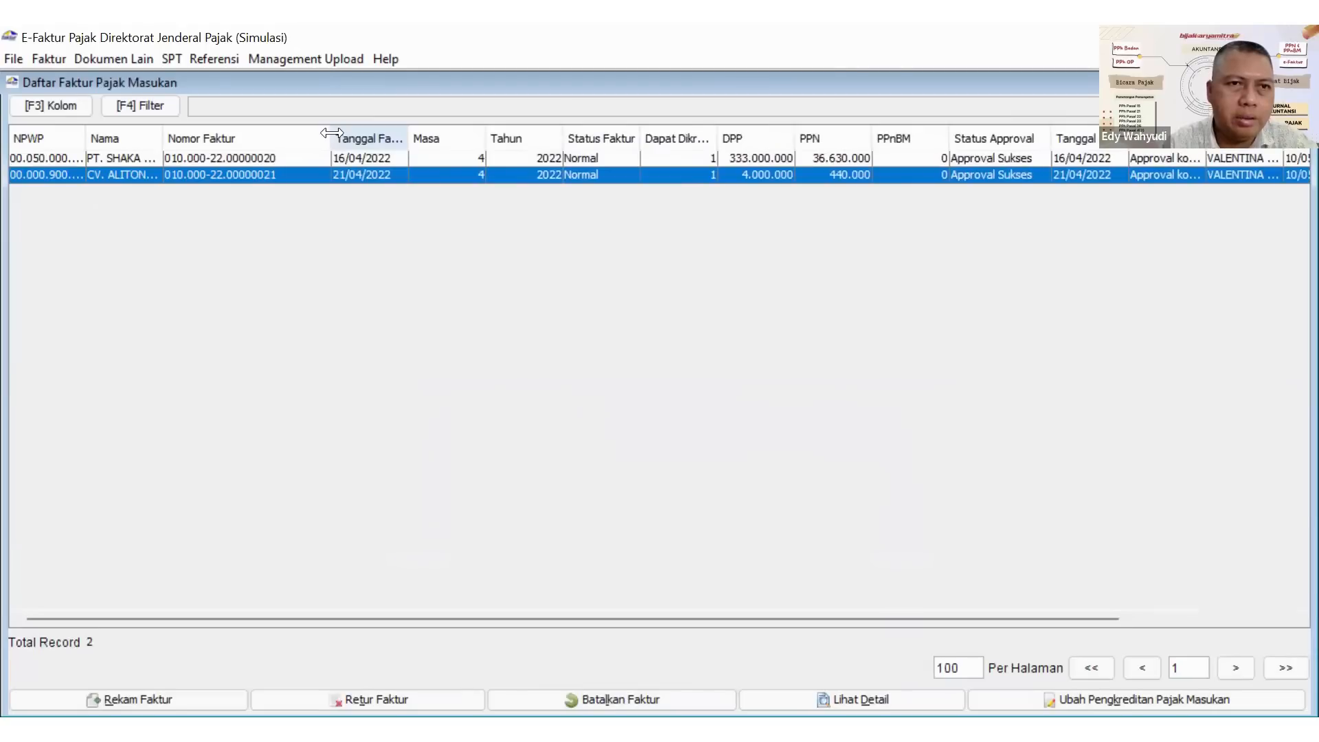
left_click(277, 163)
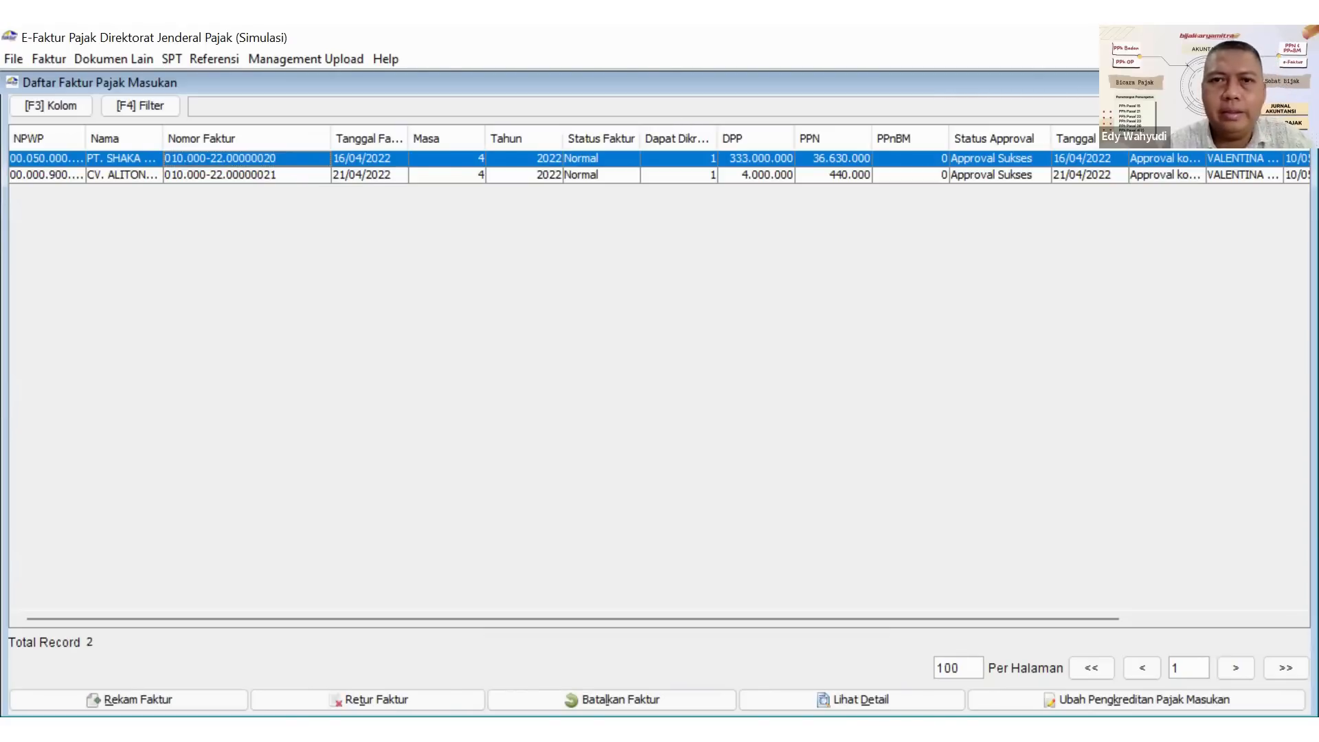
left_click(1300, 83)
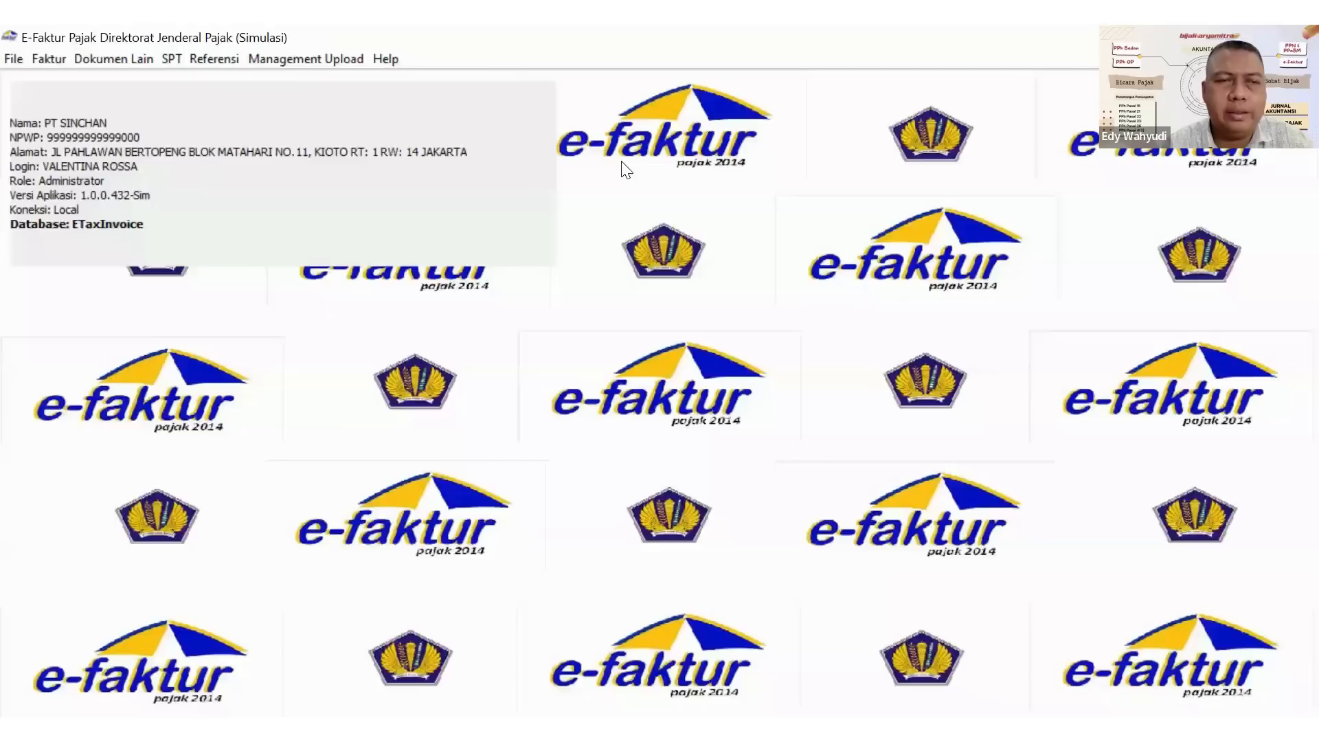
Start a new input tax return and choose PT. SHAKA TIADA TARA from the counterparty reference list.
left_click(45, 60)
mouse_move(137, 151)
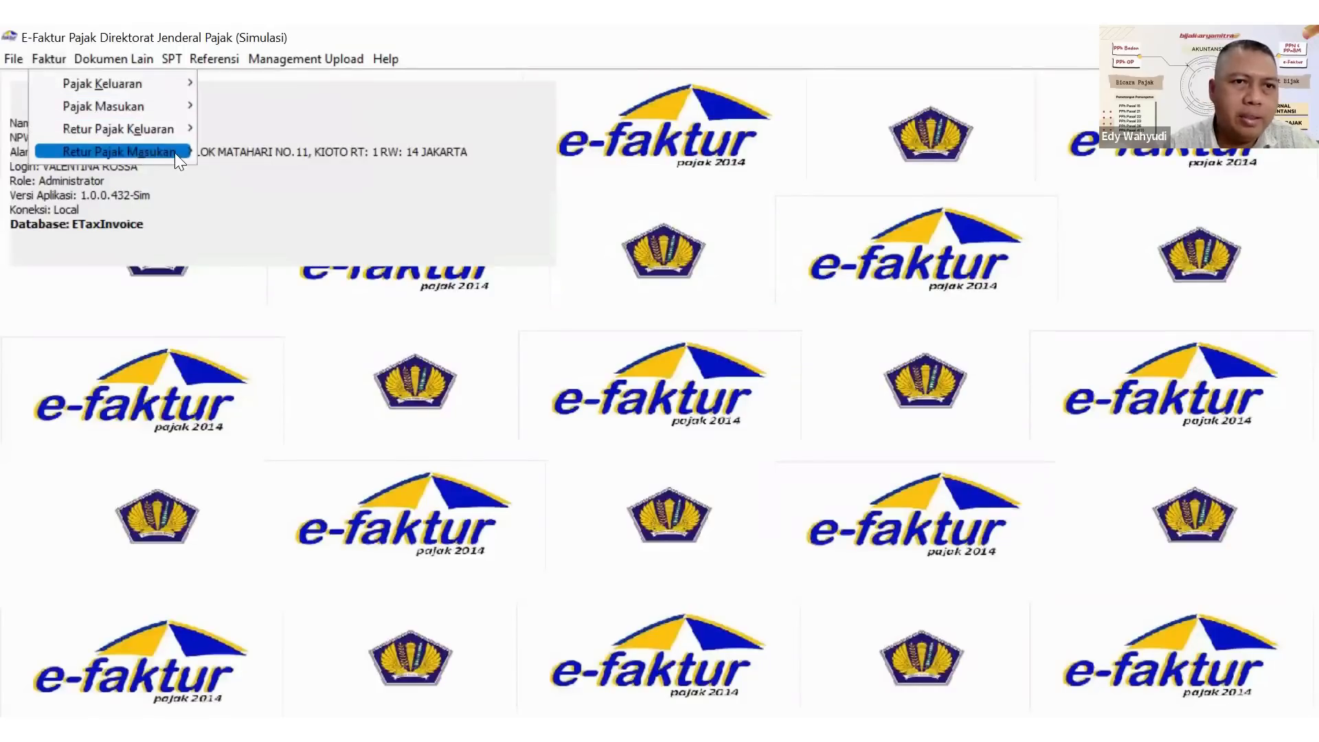
left_click(245, 157)
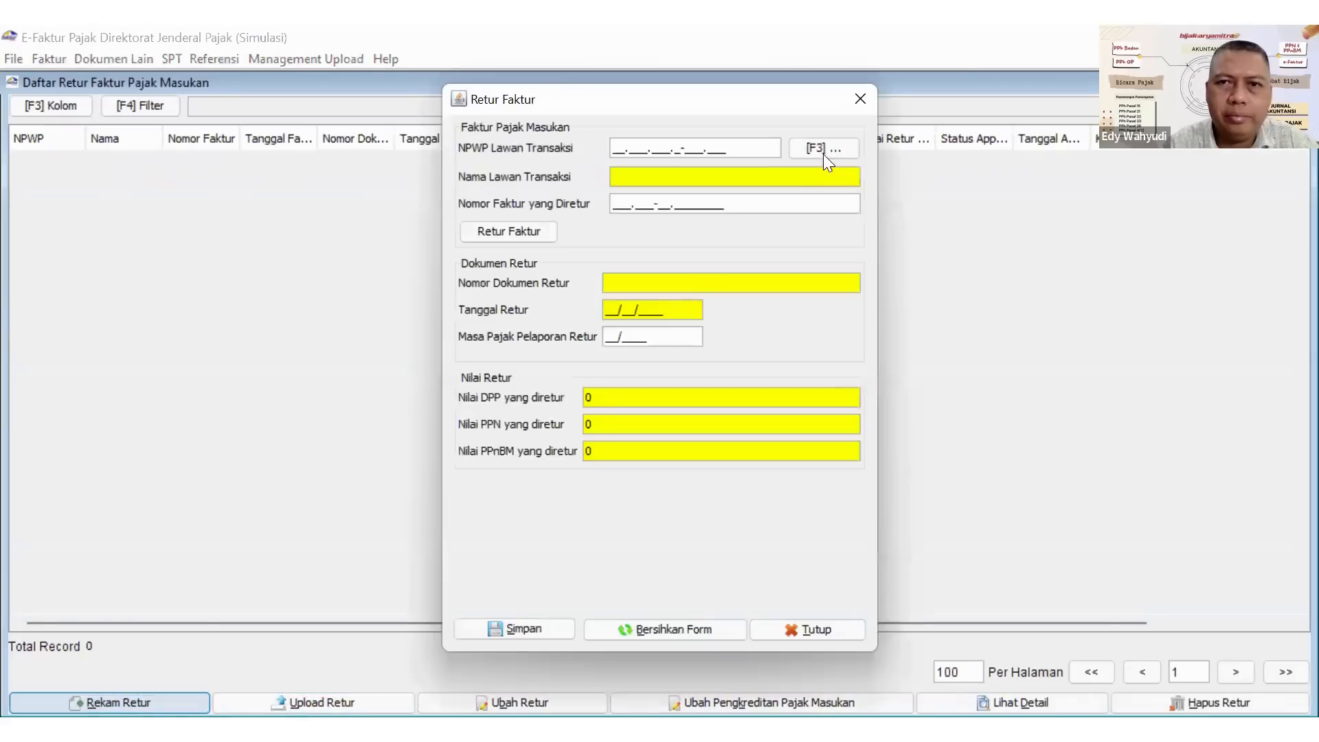
left_click(817, 147)
left_click(882, 248)
double_click(518, 348)
Enter 010.000-22.00000020 as the returned invoice number and load that invoice's data into the return form.
type("0")
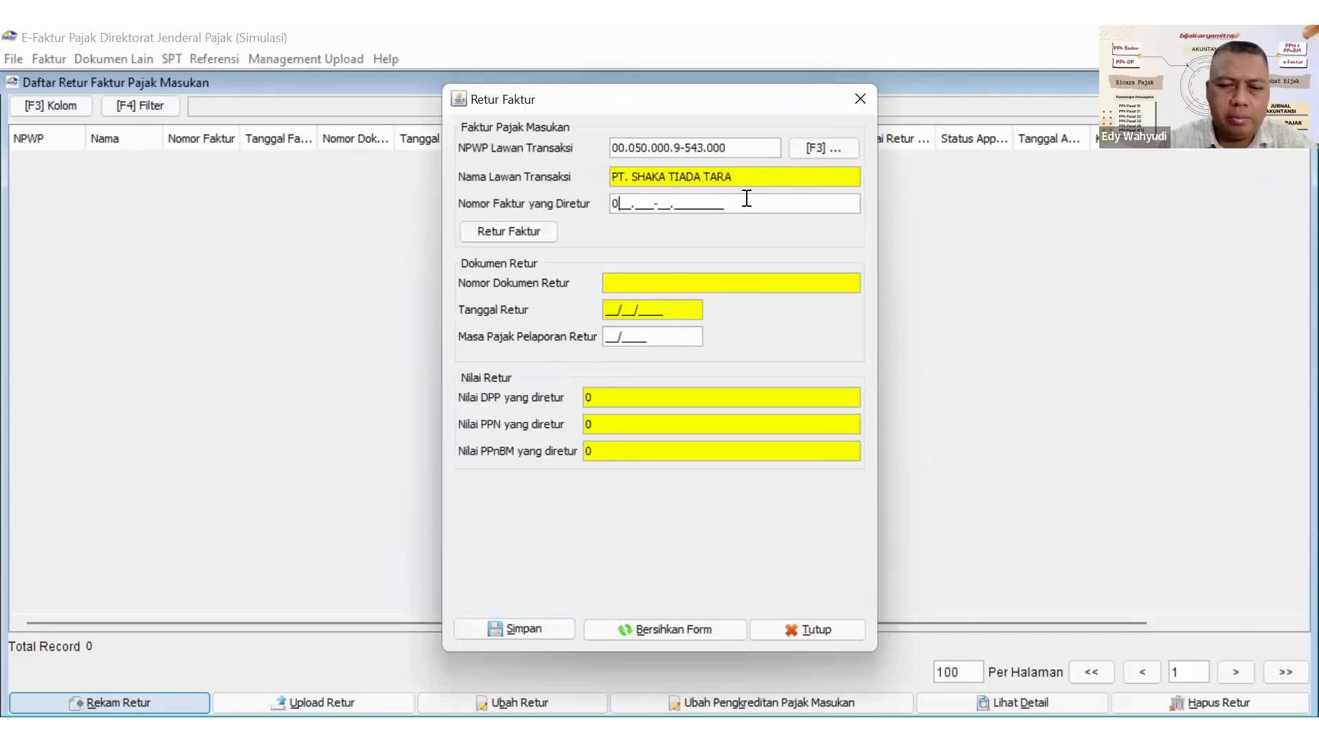
type("10.000-")
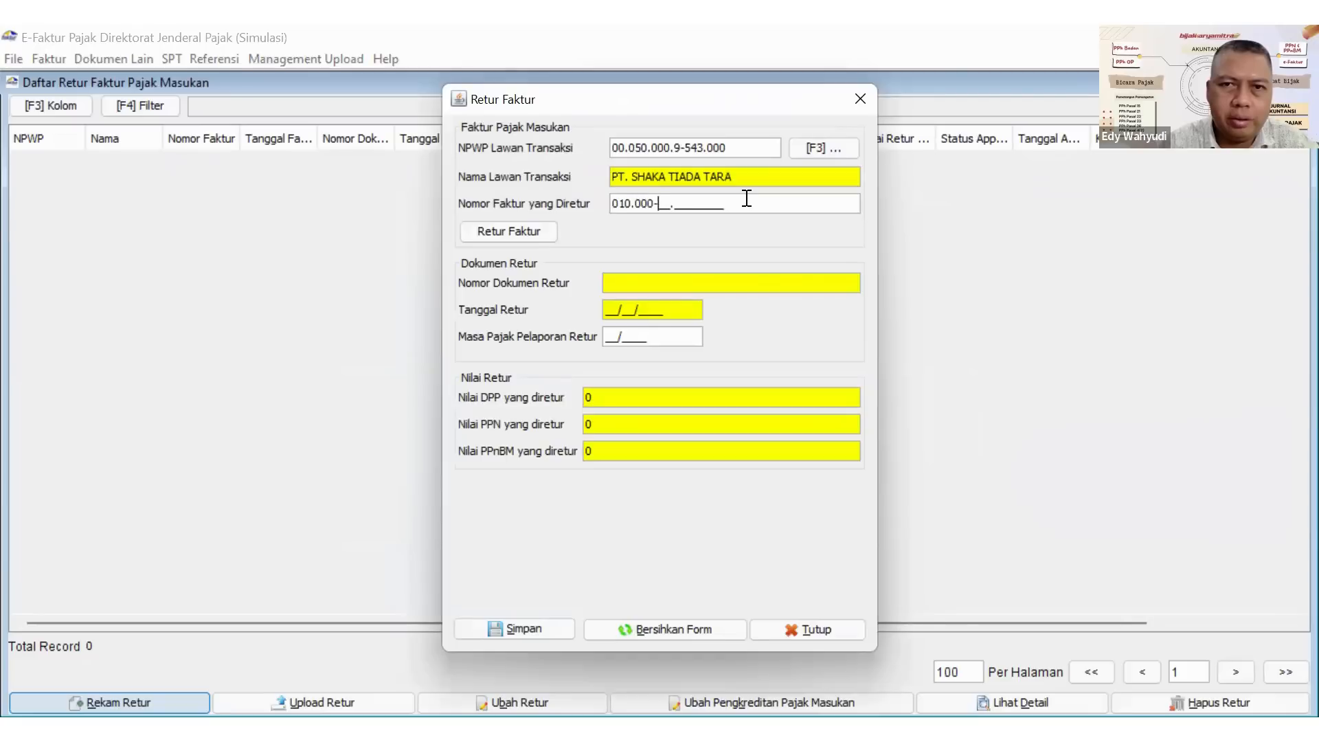
type("22.00000020")
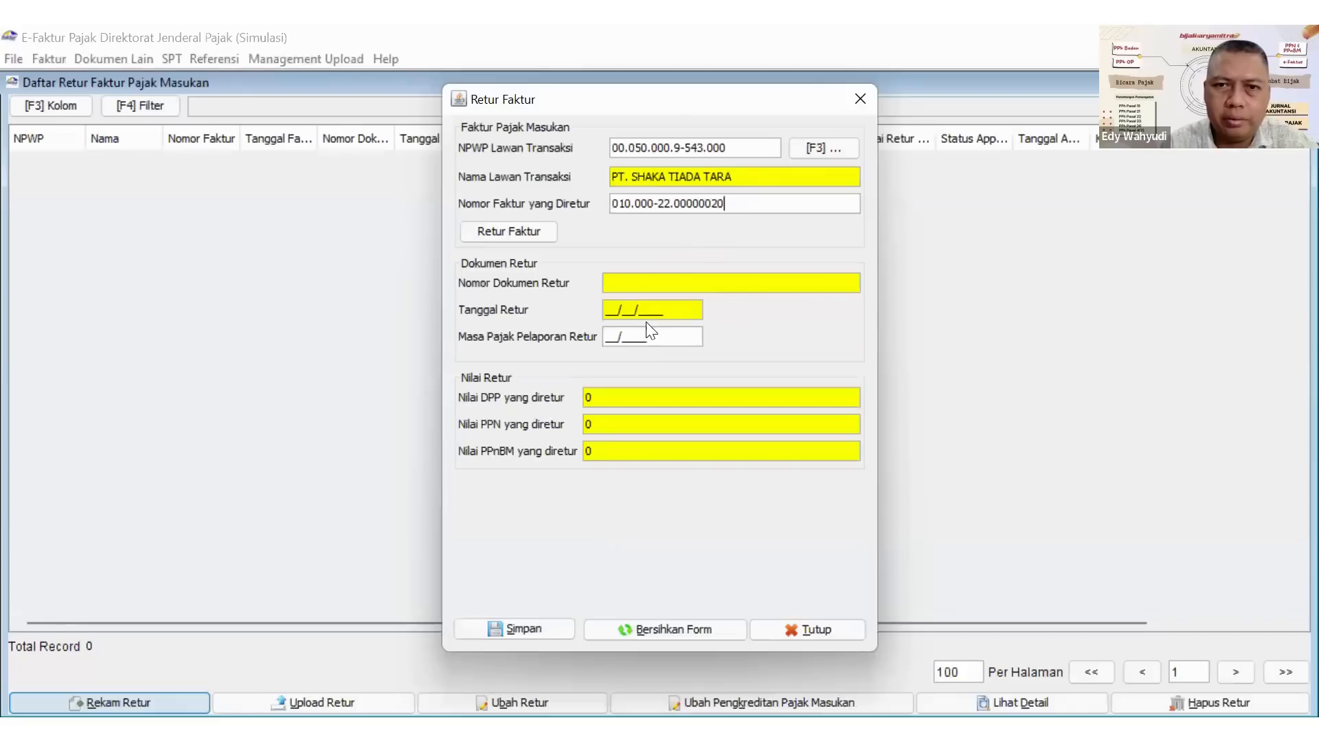
left_click(733, 202)
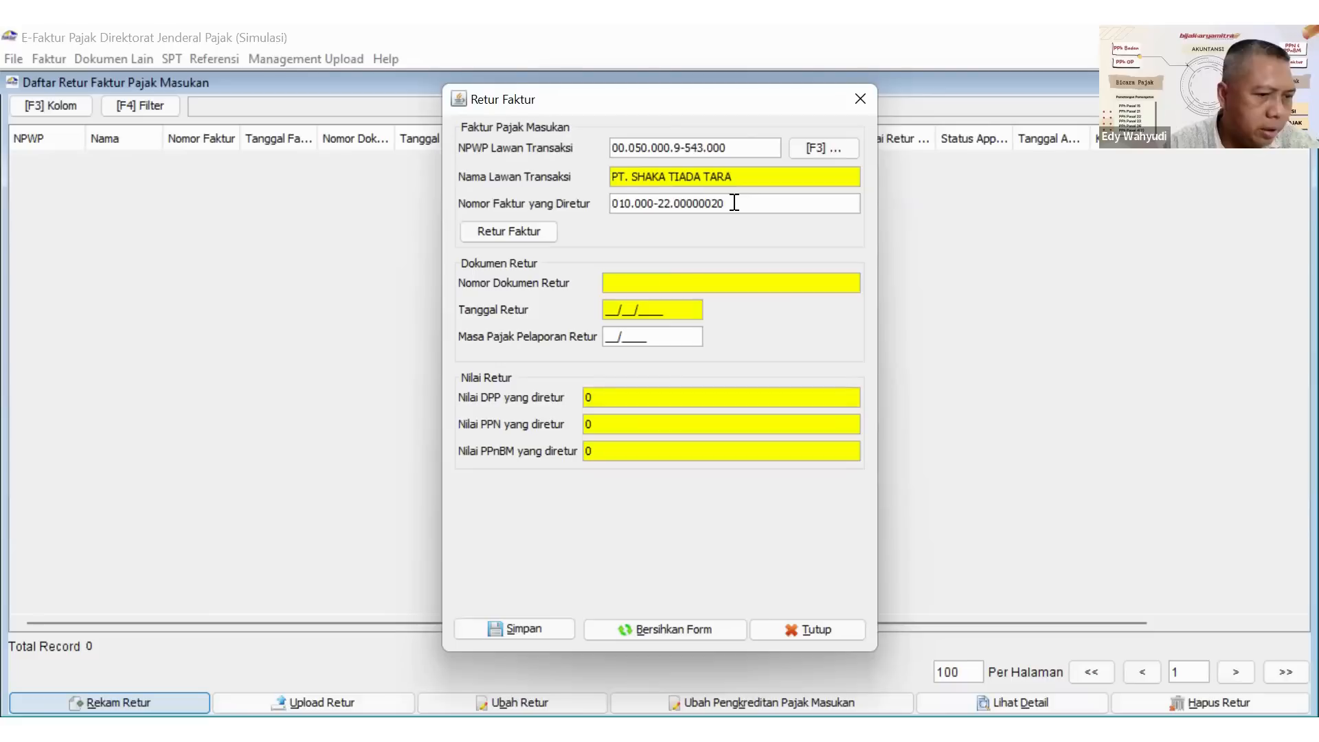
key("Right")
key("Right")
key("Right")
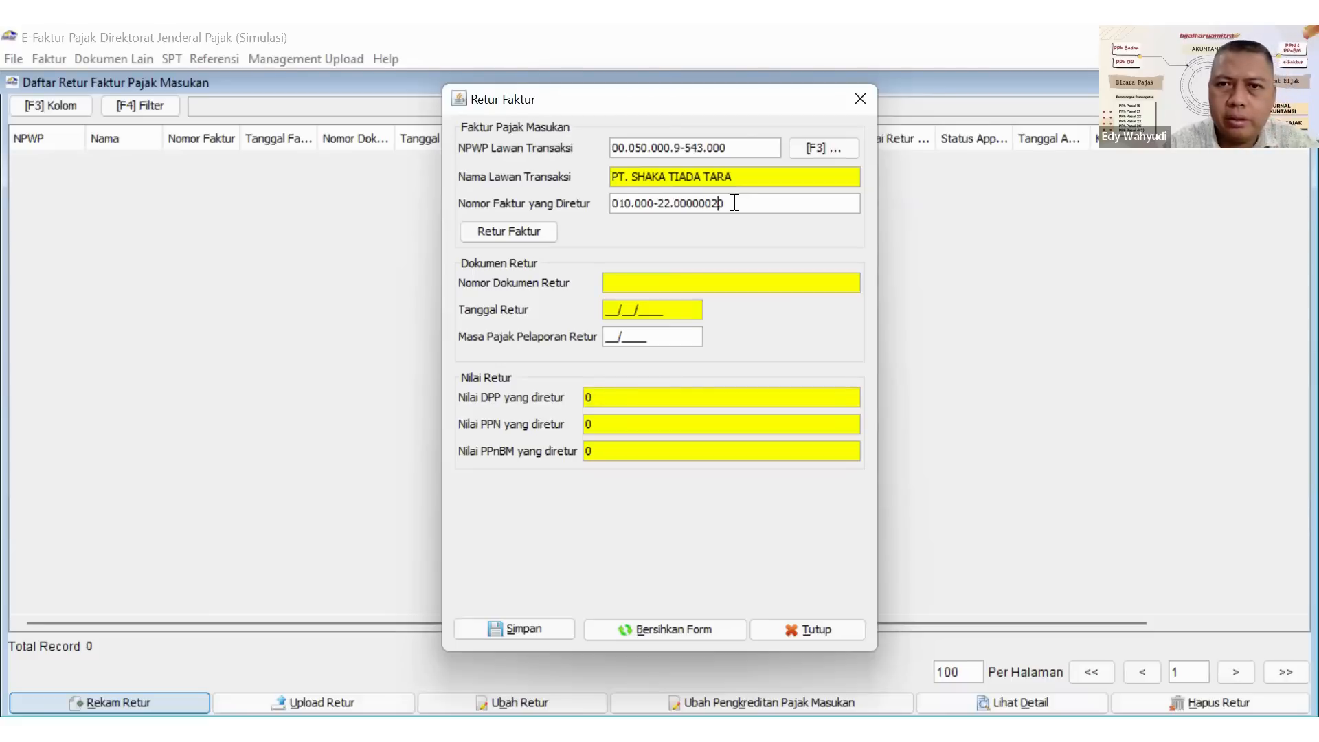
key("Return")
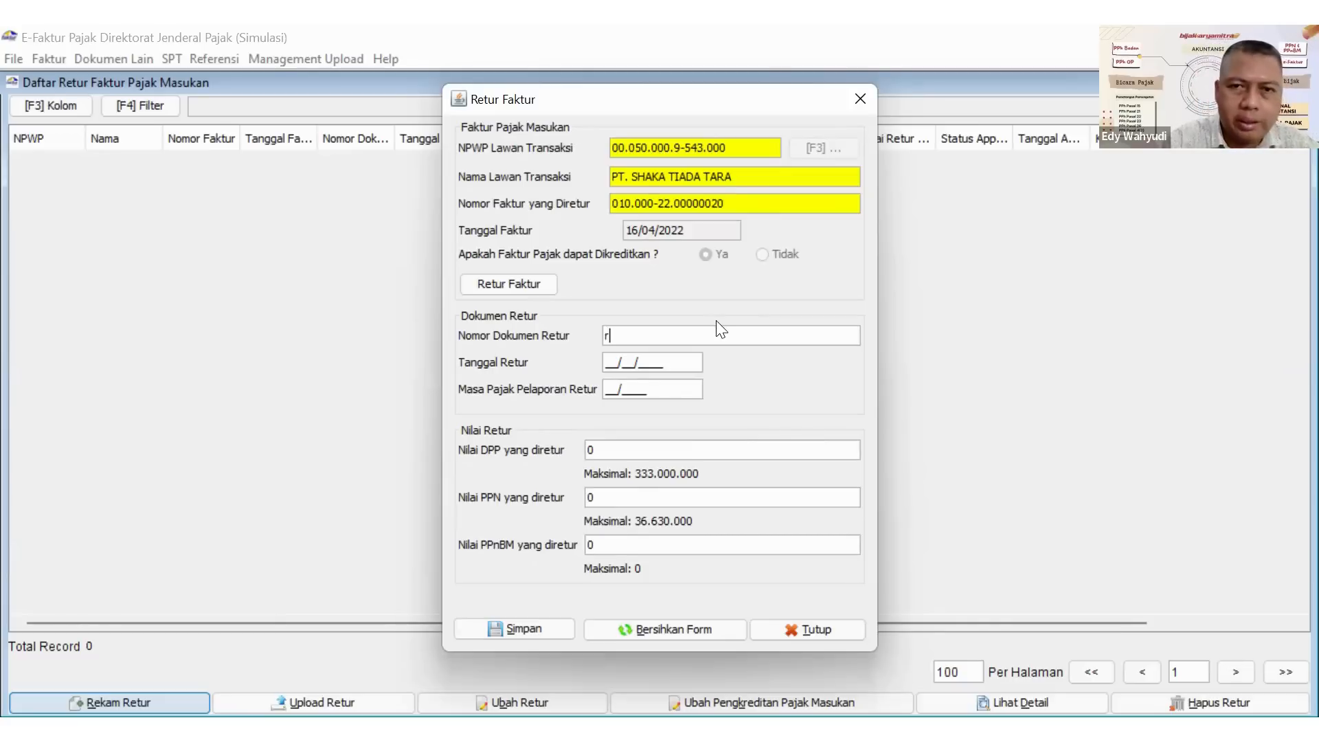
Set the return document number to R-01/IV/2022.
type("R-0")
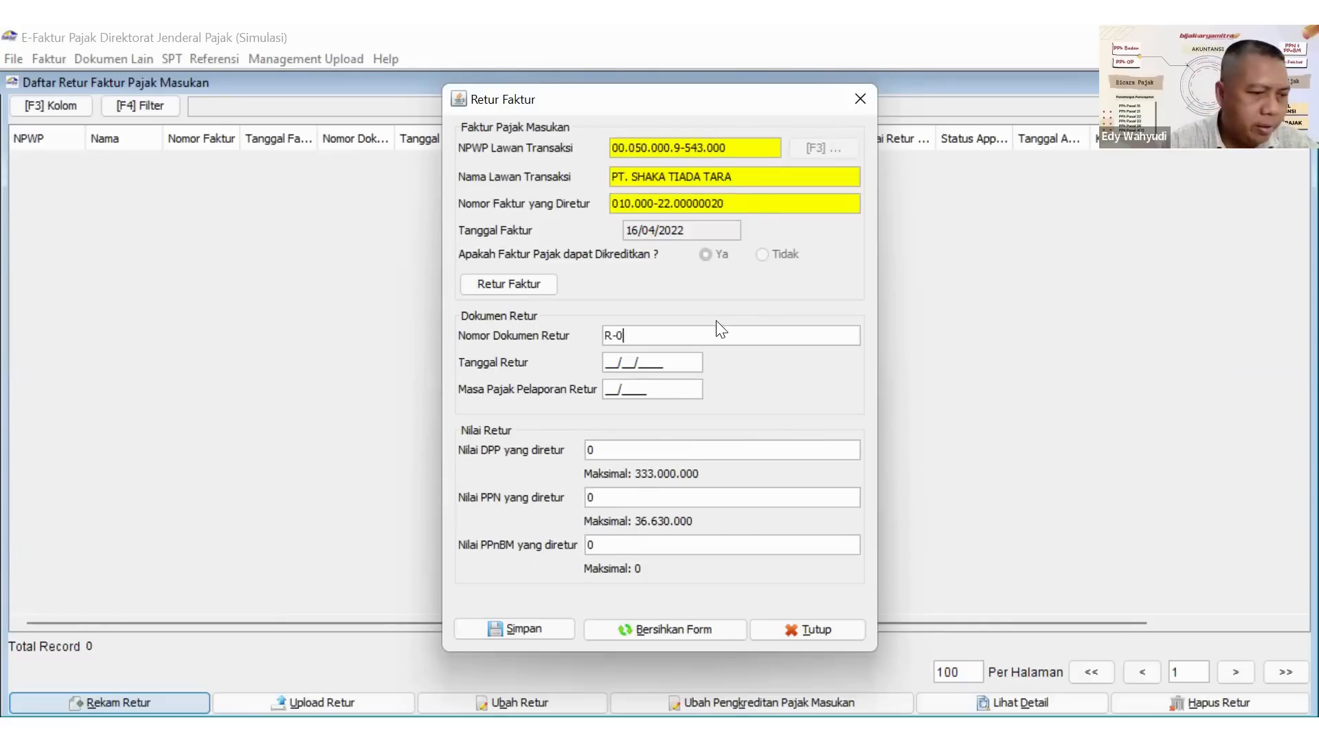
type("1/")
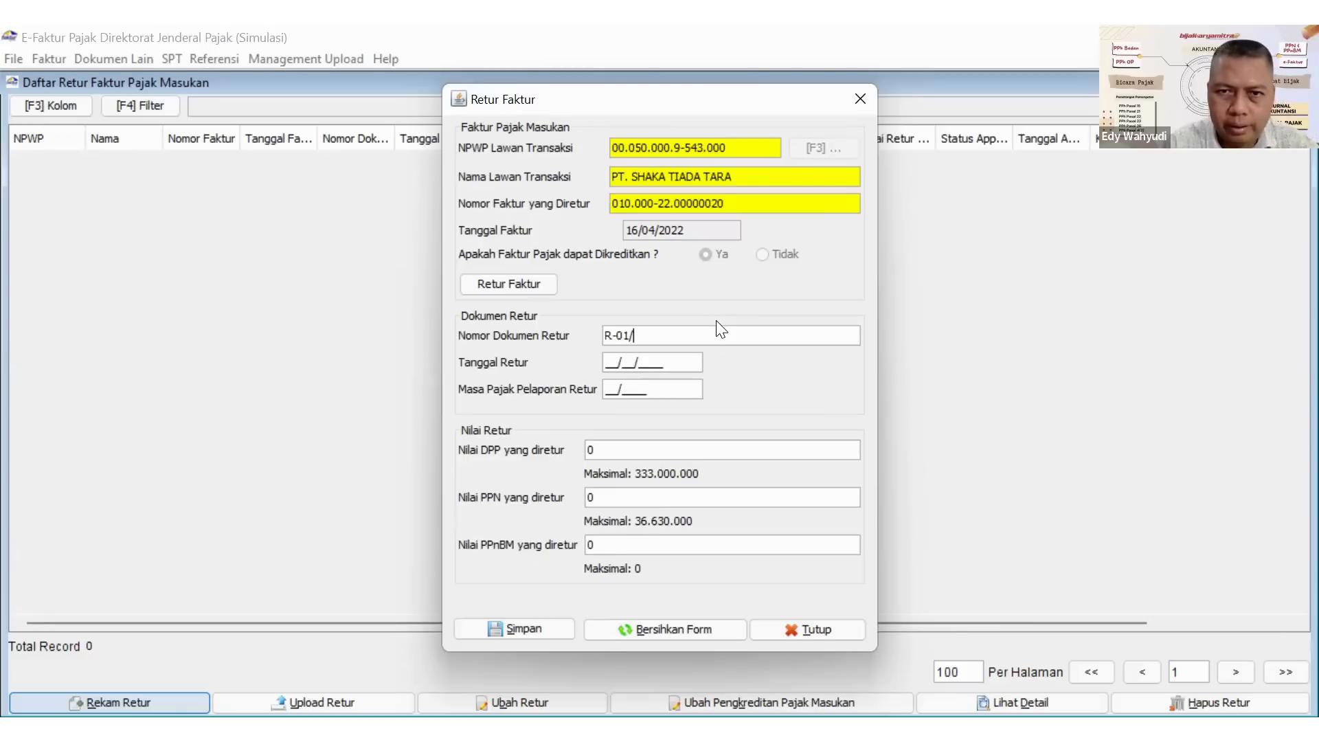
type("I")
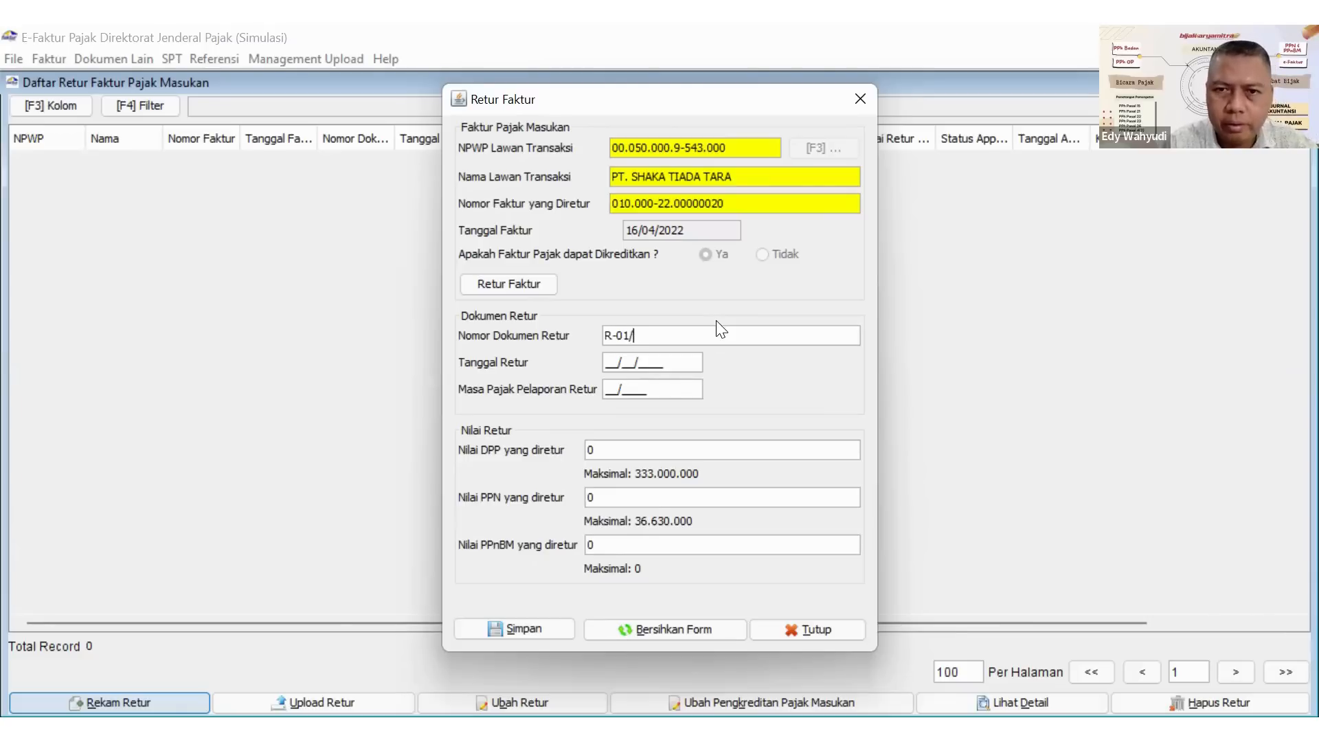
type("V/")
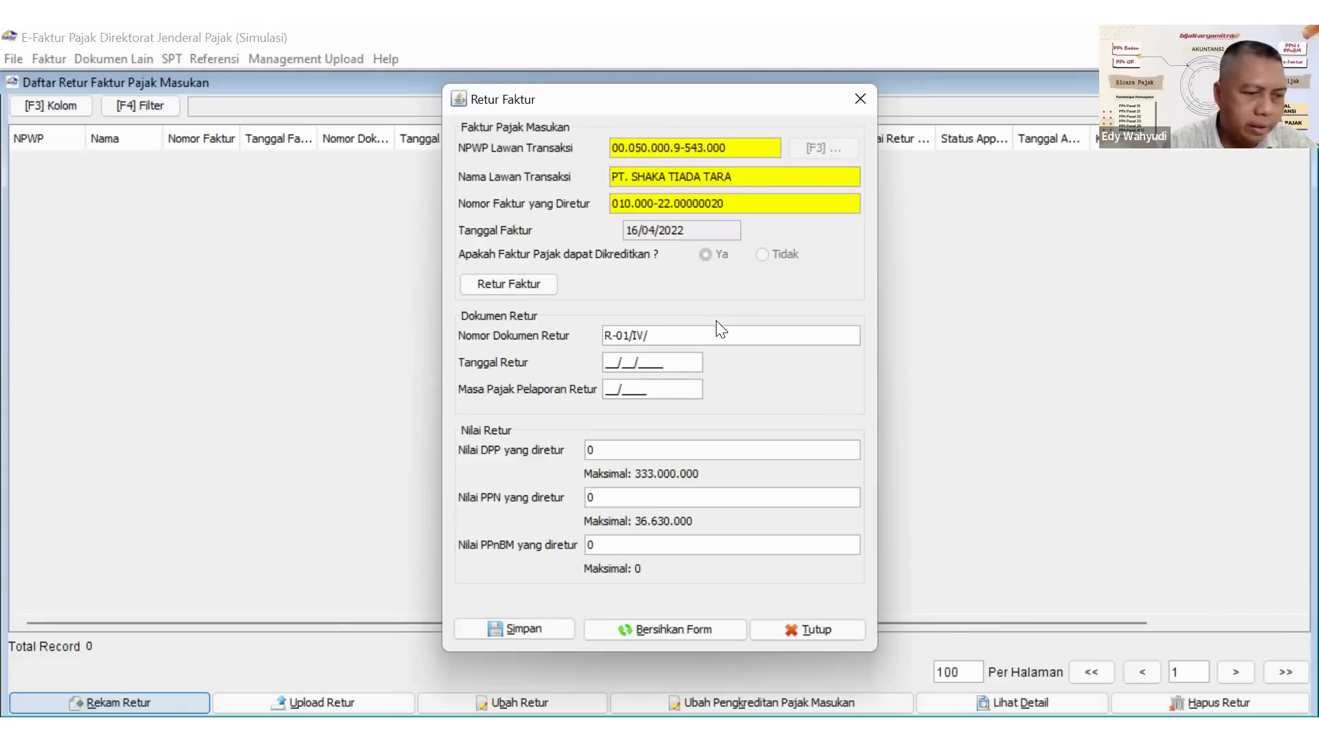
type("2022")
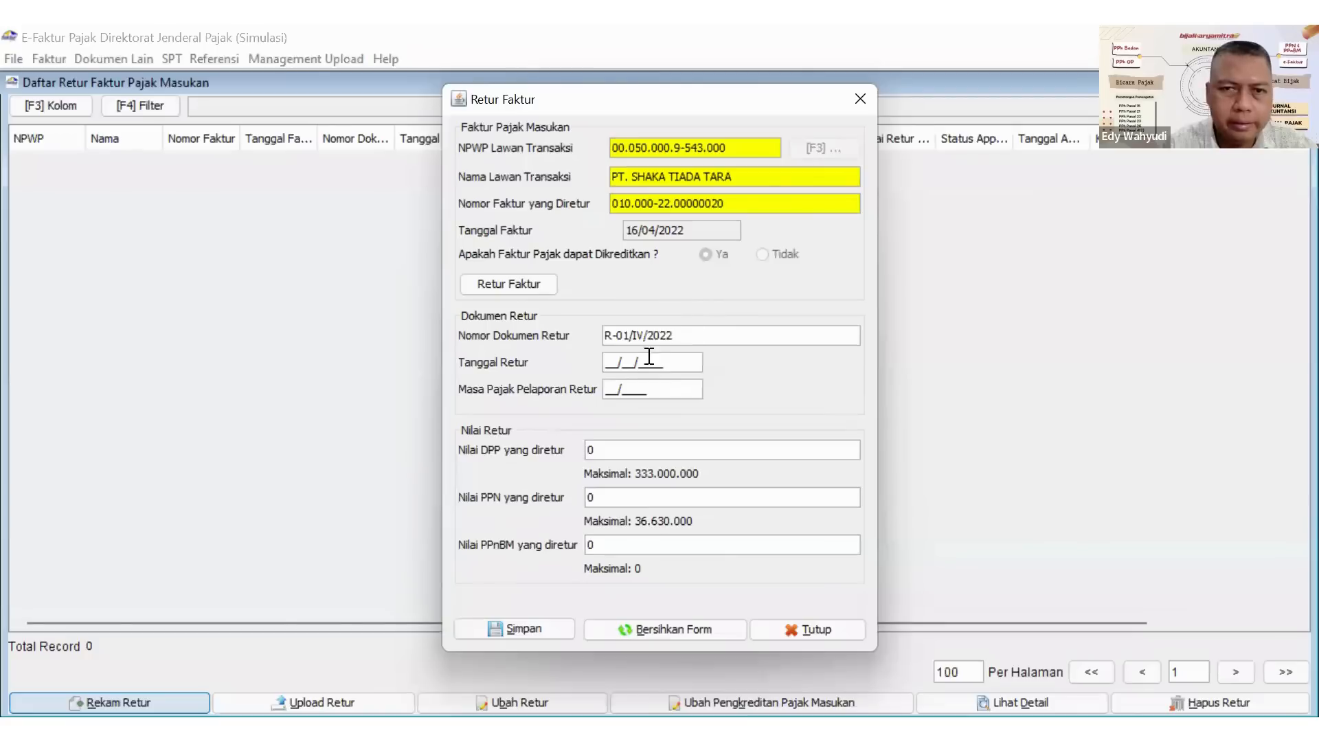
Set the return date to 26/04/2022 and the return's reporting tax period to 04/2022.
left_click(608, 364)
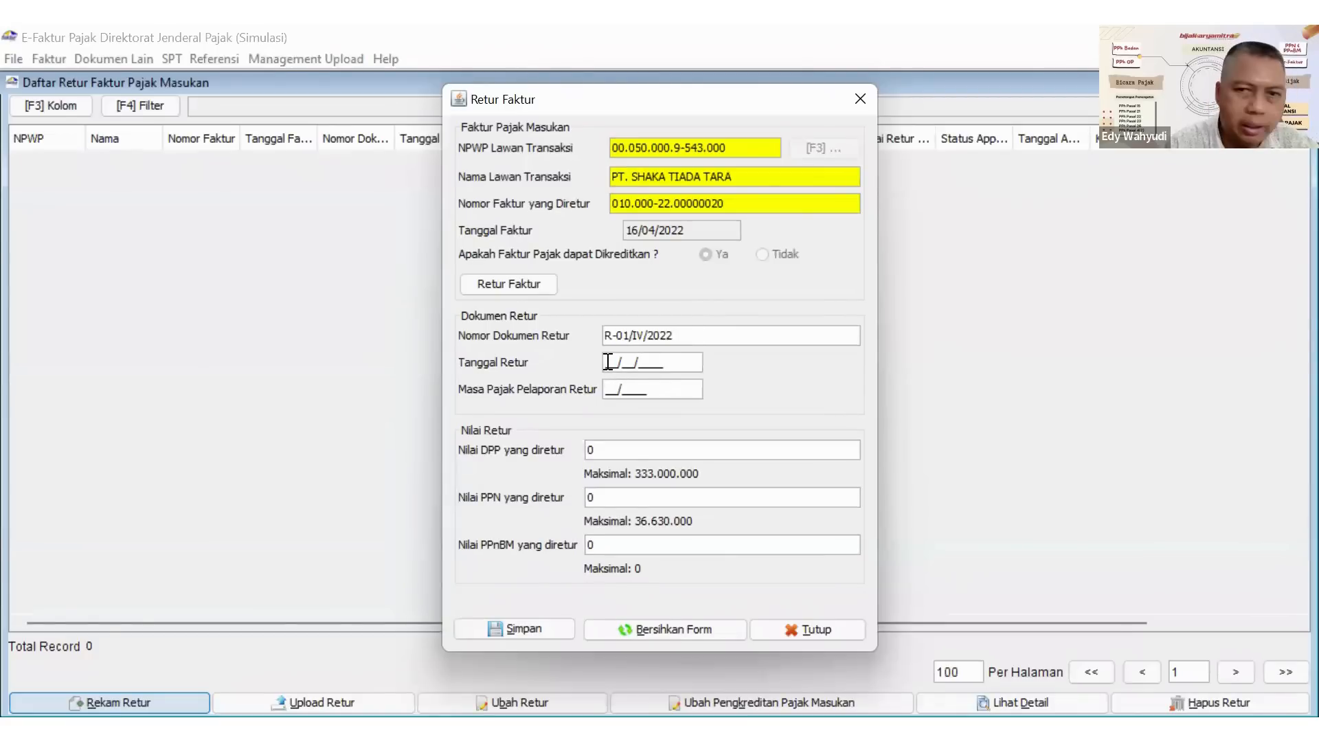
type("26/")
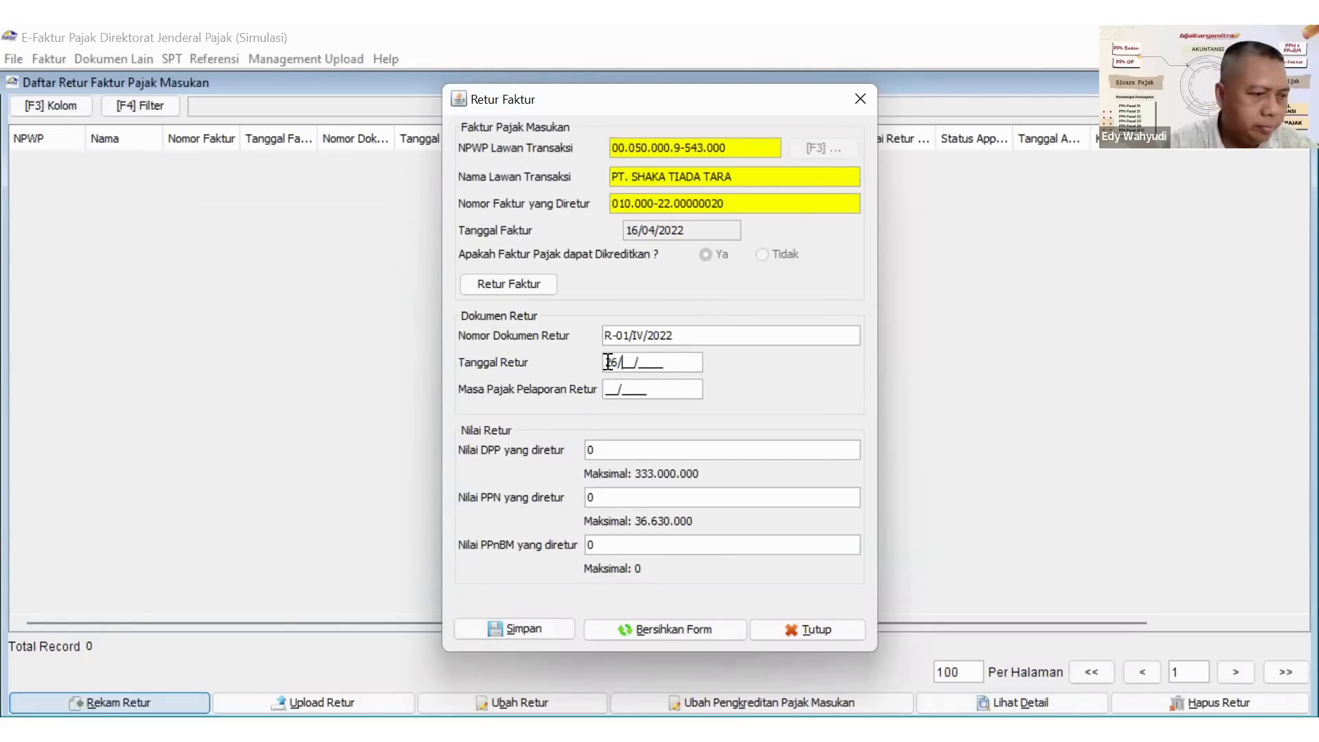
type("04/2022")
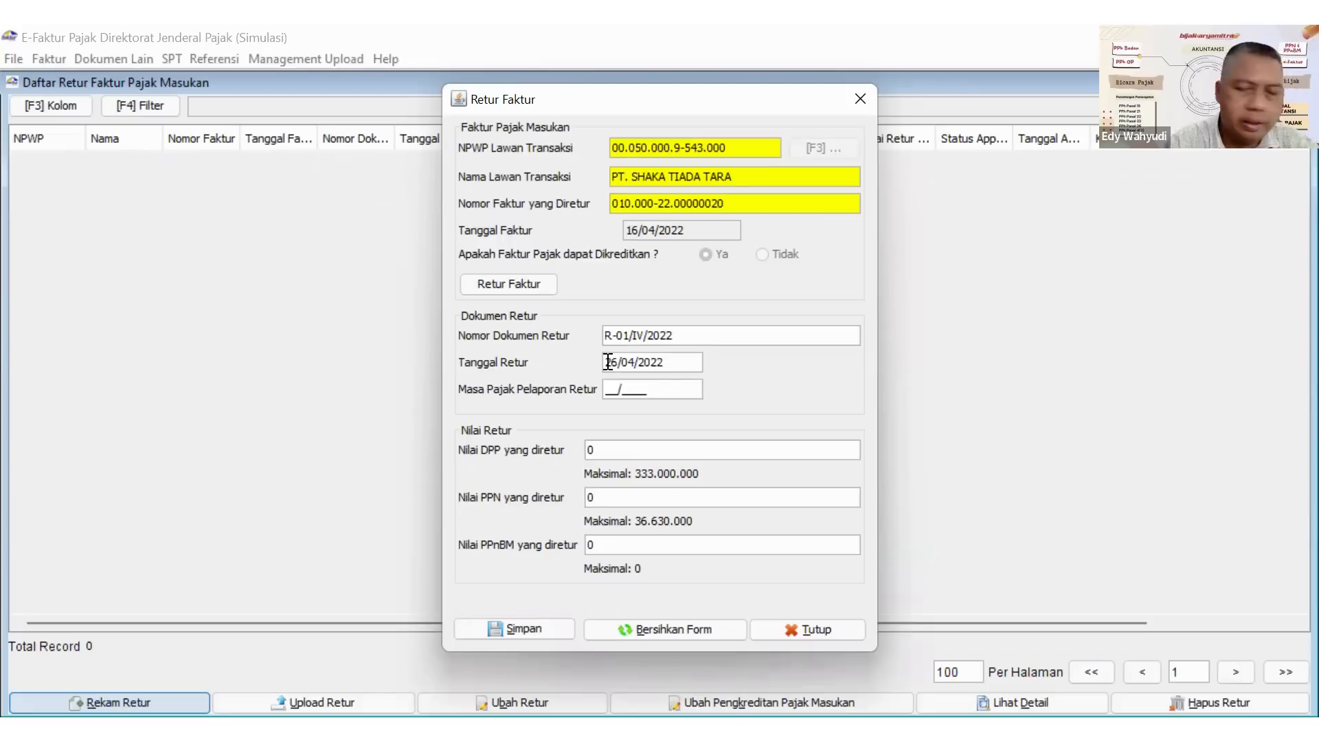
left_click(612, 389)
type("042022")
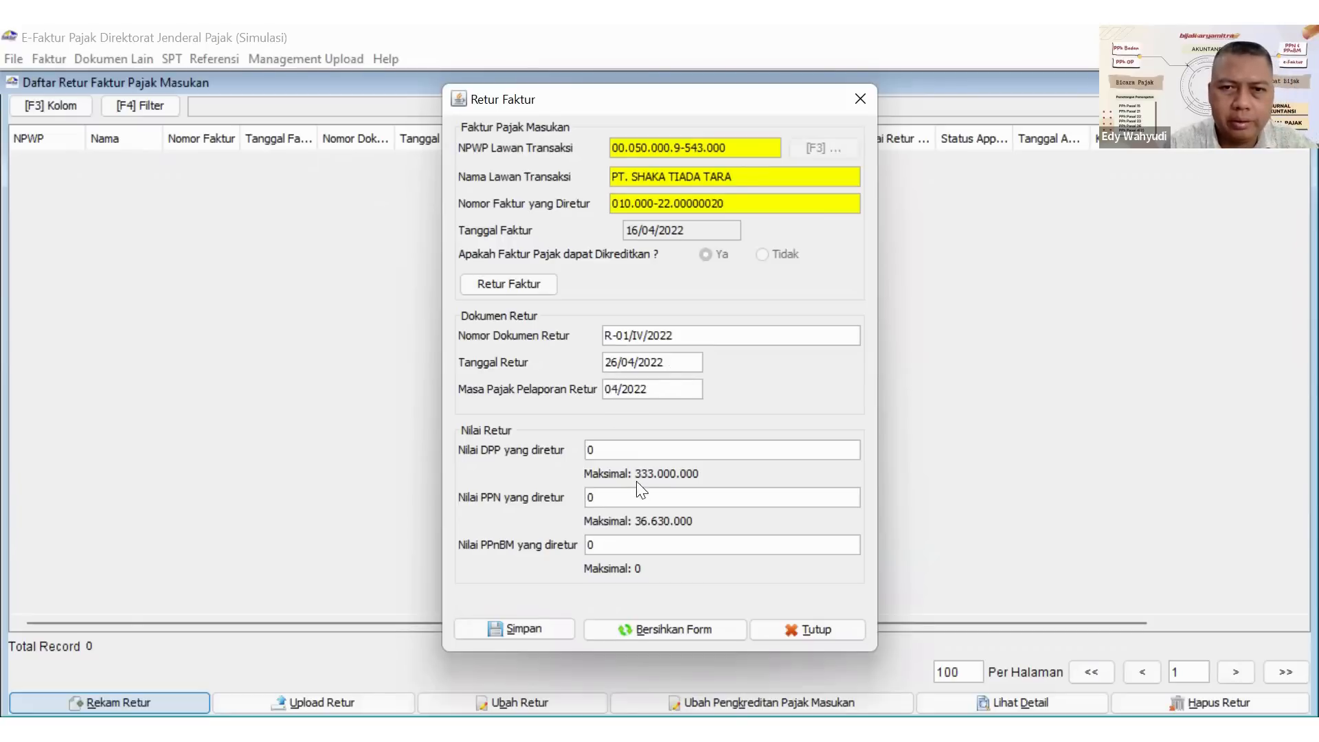
Enter 35.000.000 as the returned DPP value and correct the returned PPN value to 3.850.000.
left_click(607, 449)
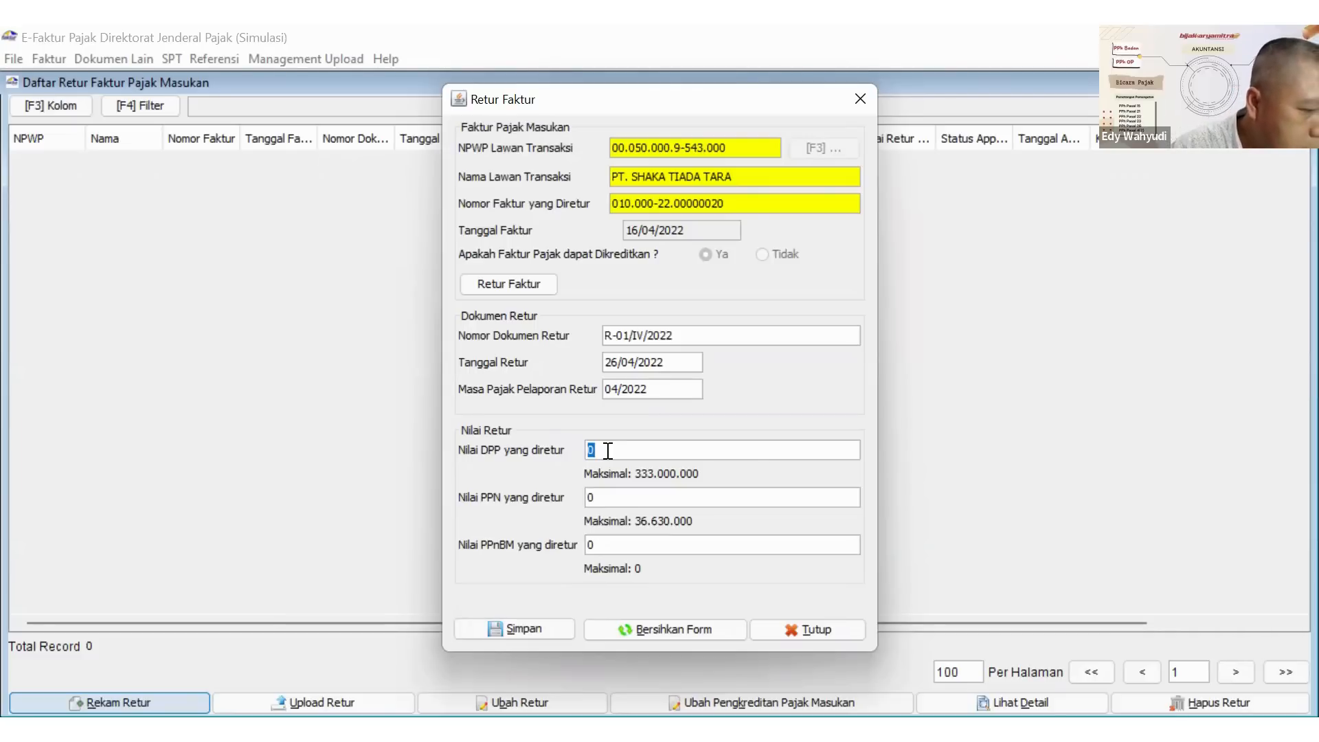
type("35")
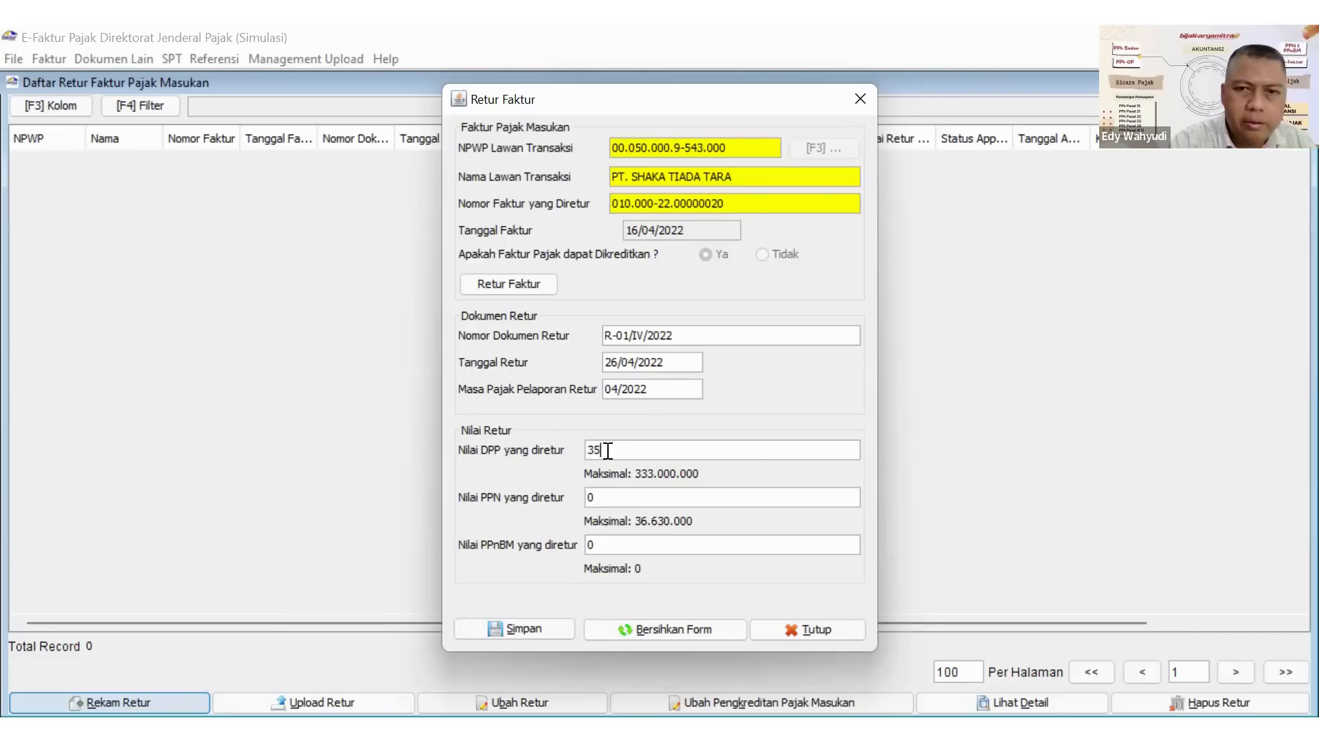
type("000")
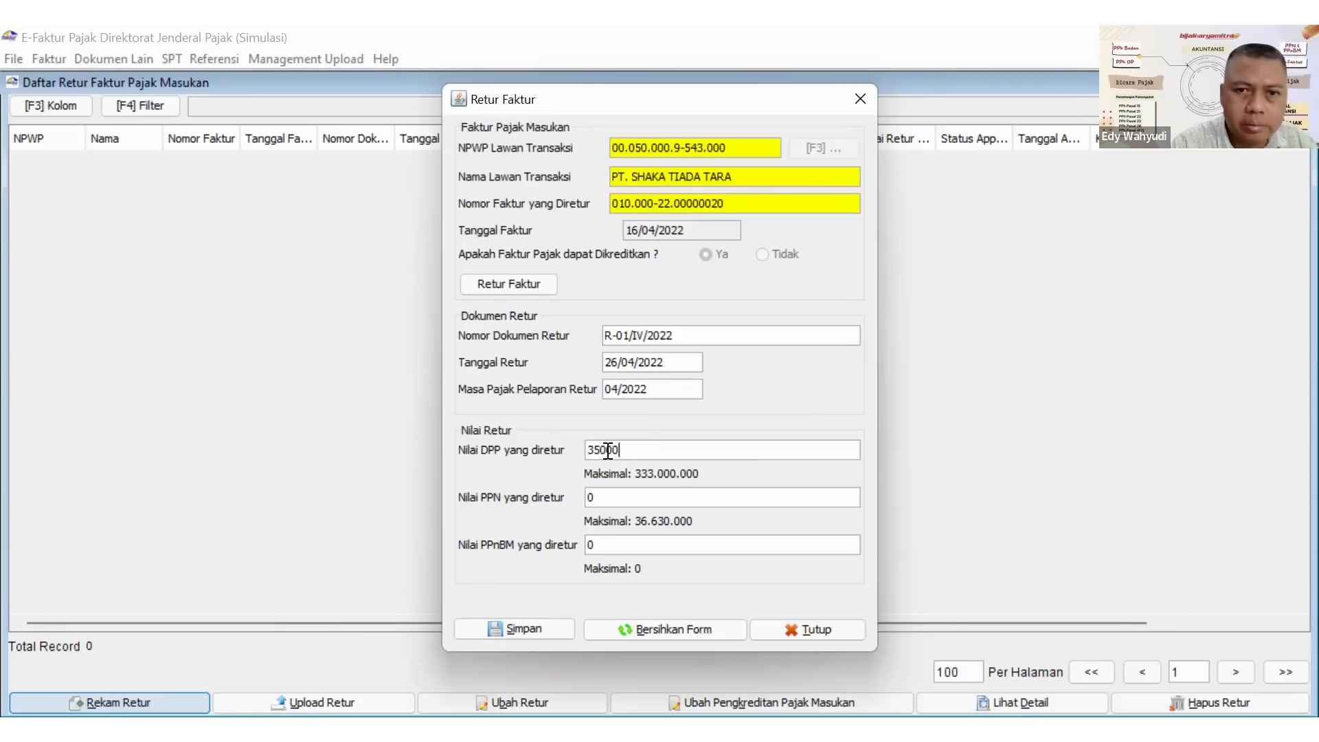
type("0")
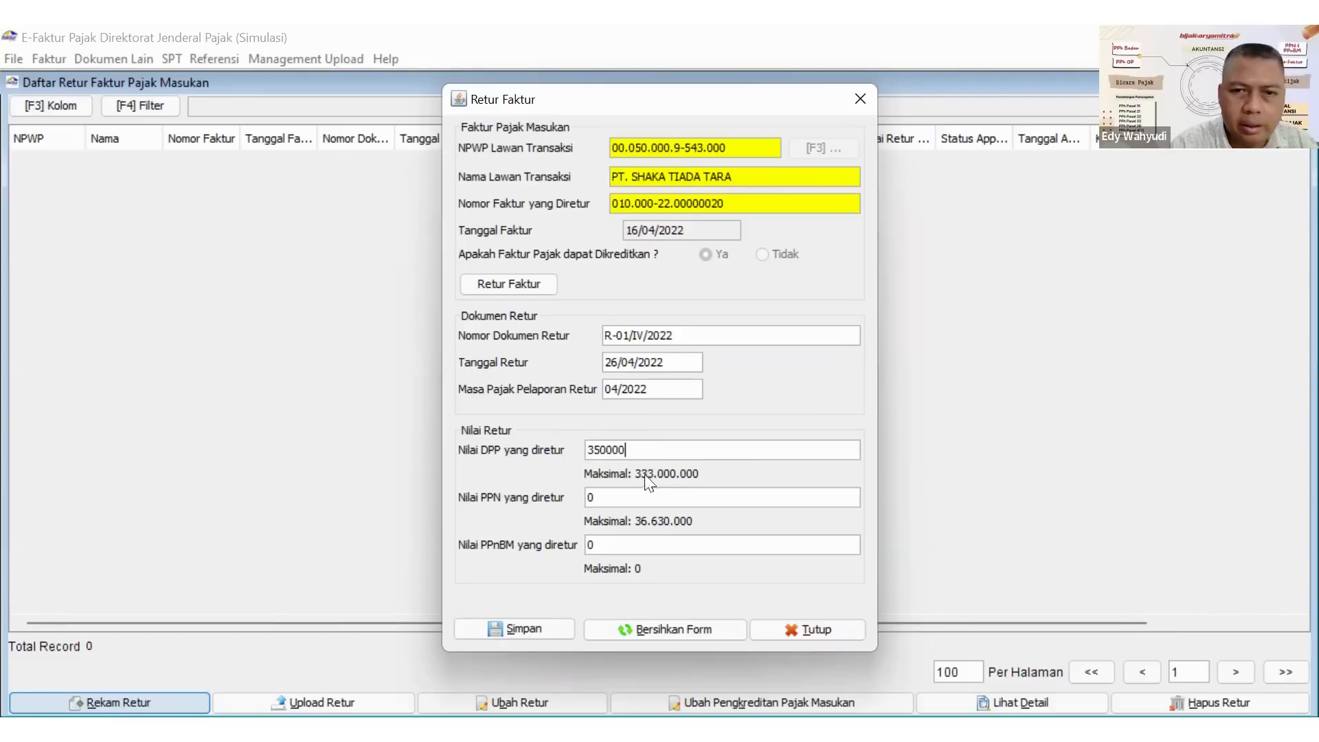
type("00")
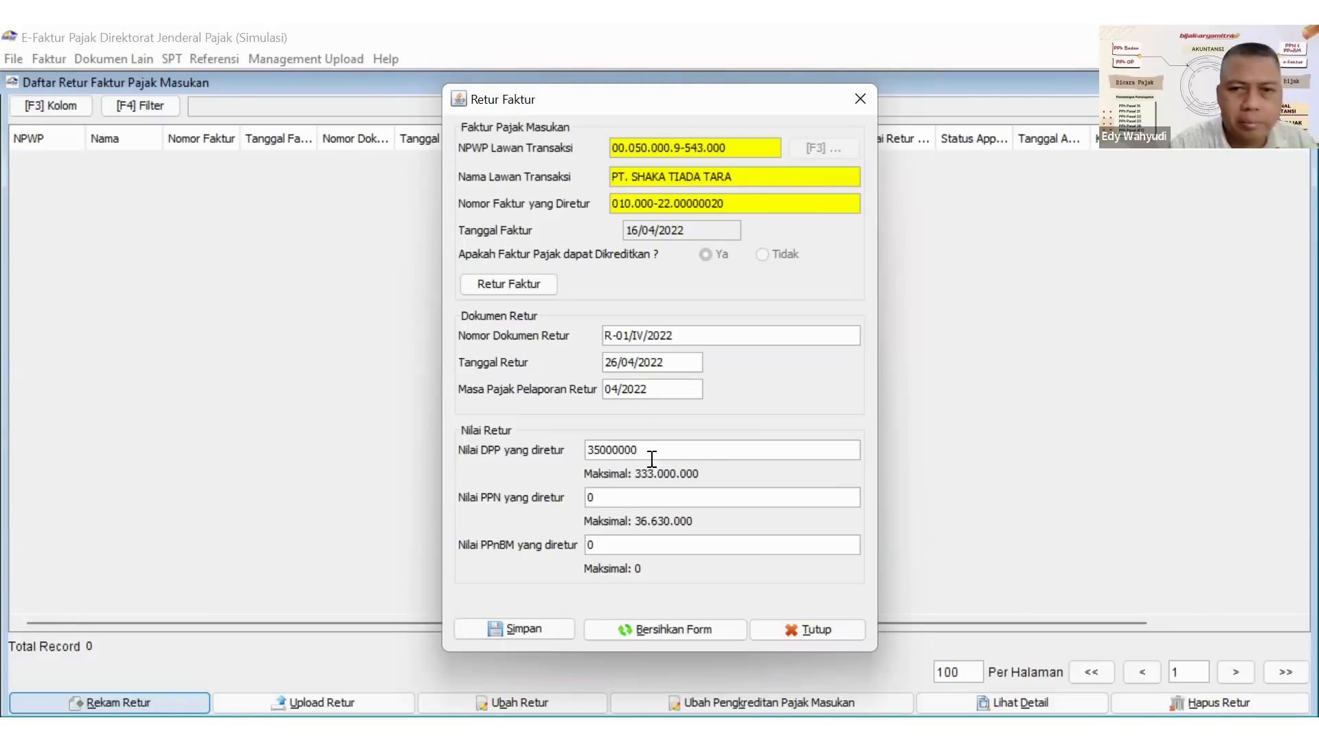
key("Tab")
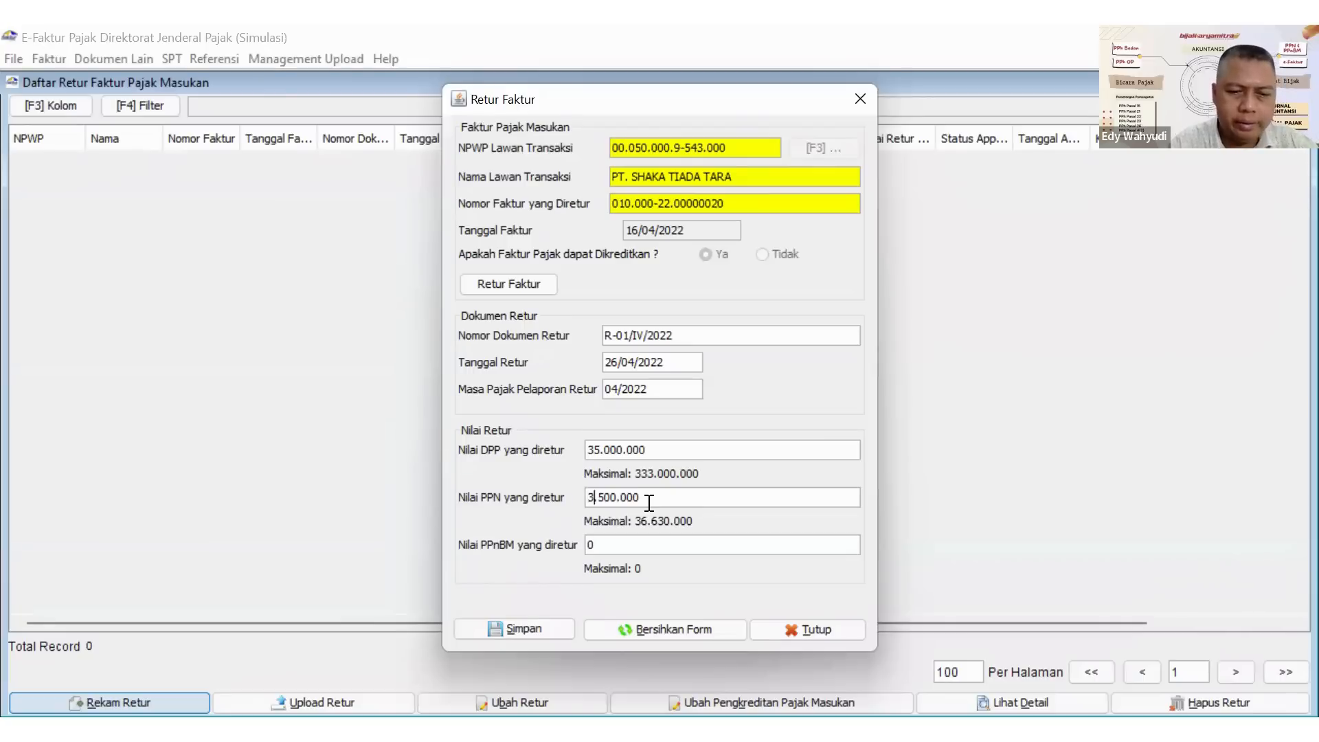
key("Right")
key("BackSpace")
type("8")
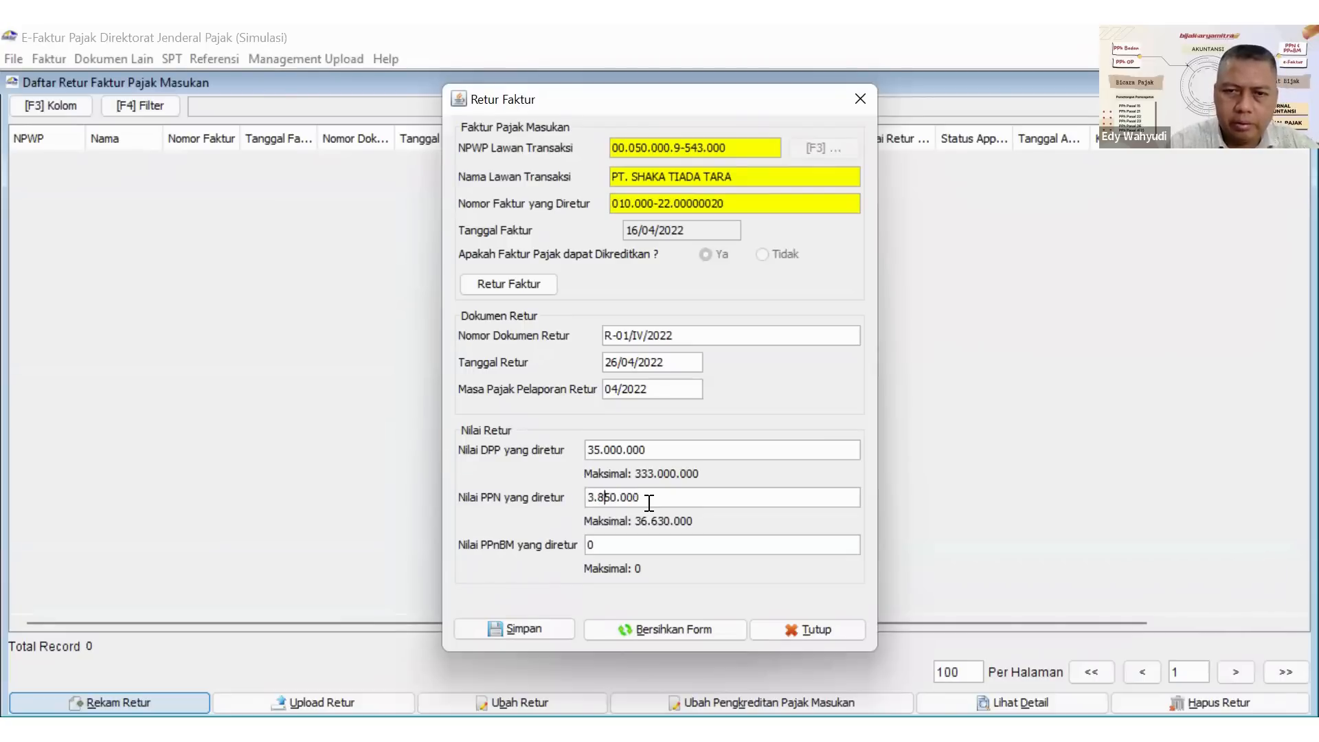
left_click(652, 547)
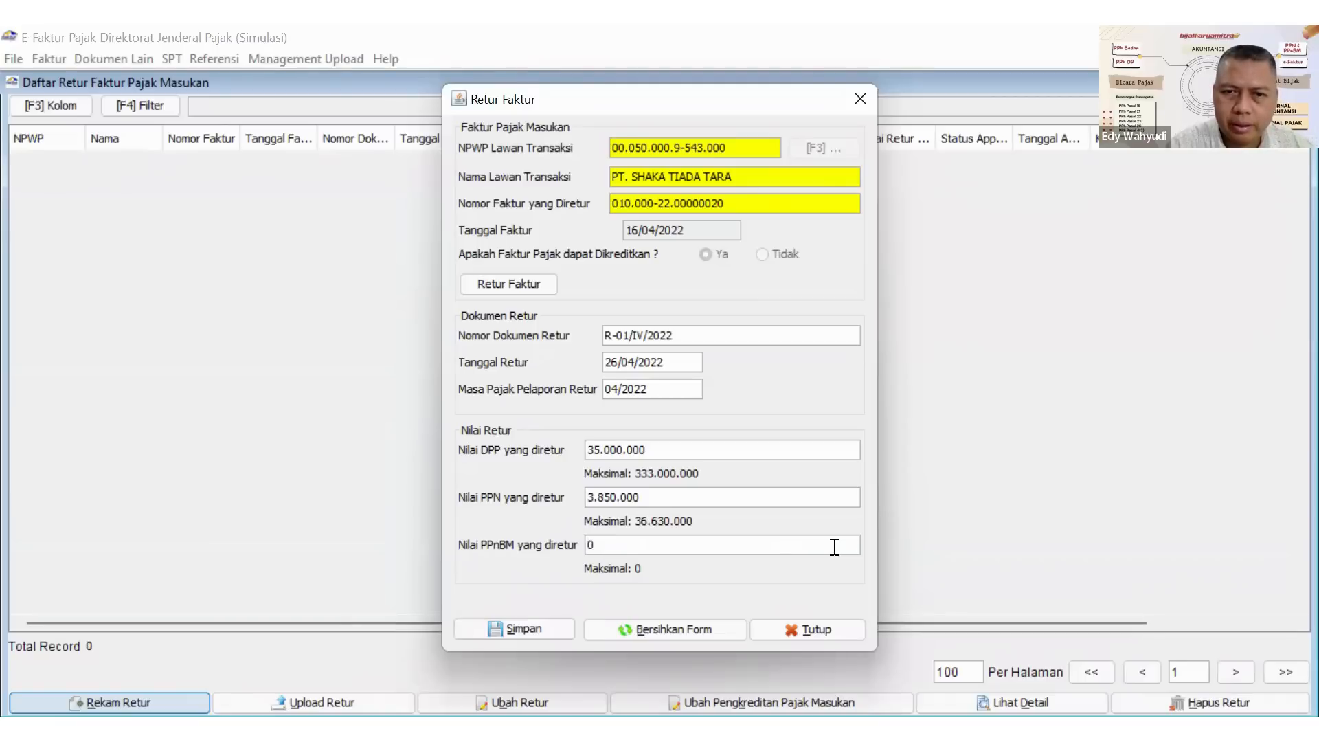
Save the input tax return for PT. SHAKA TIADA TARA and close the return form.
key("alt+s")
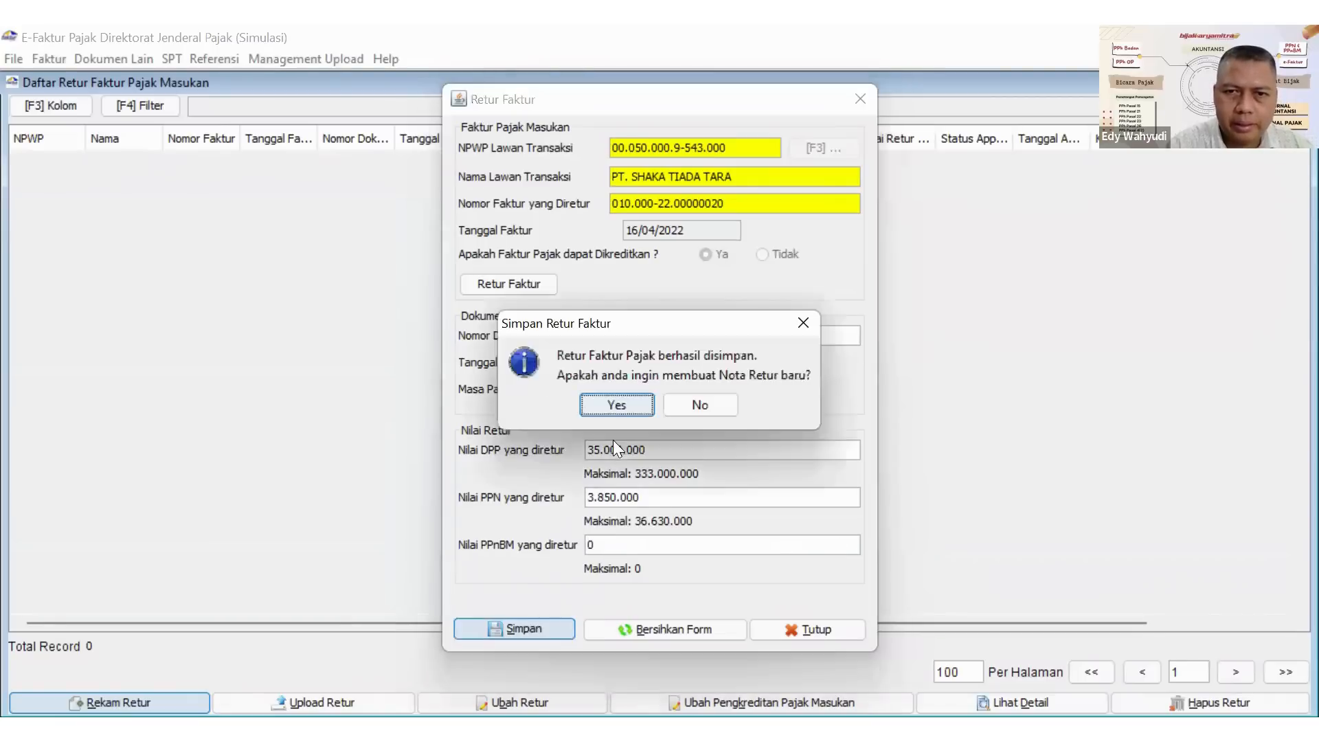
left_click(606, 406)
left_click(860, 100)
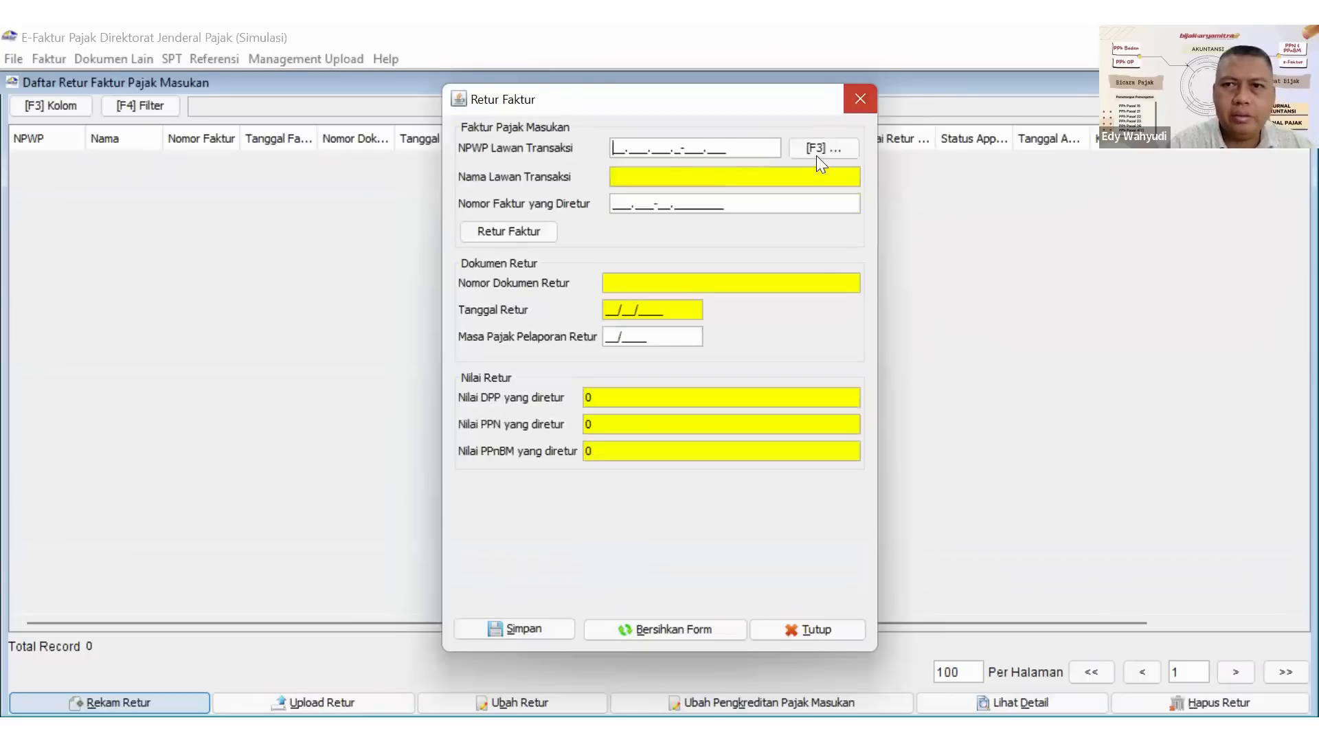
Upload the saved return R-01/IV/2022, confirm the upload, and widen the Status Approval column to read it in full.
left_click(849, 157)
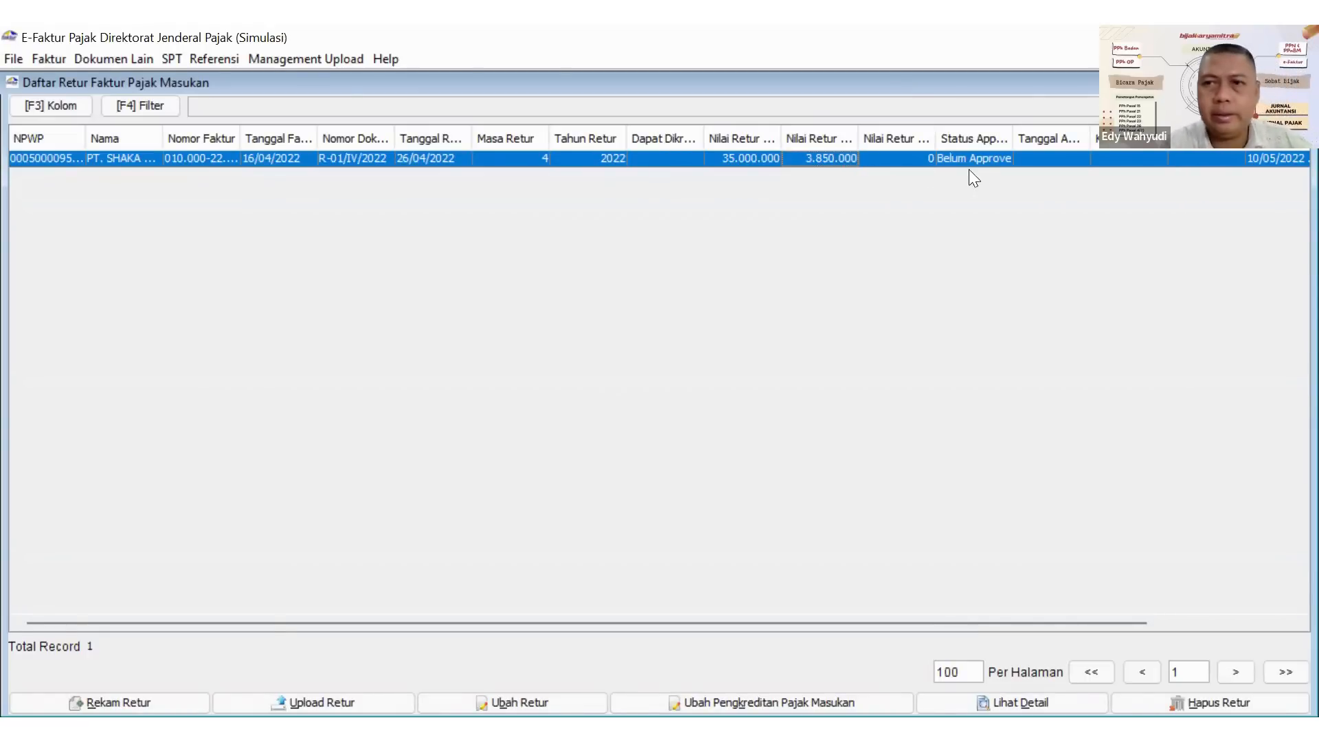
left_click(301, 698)
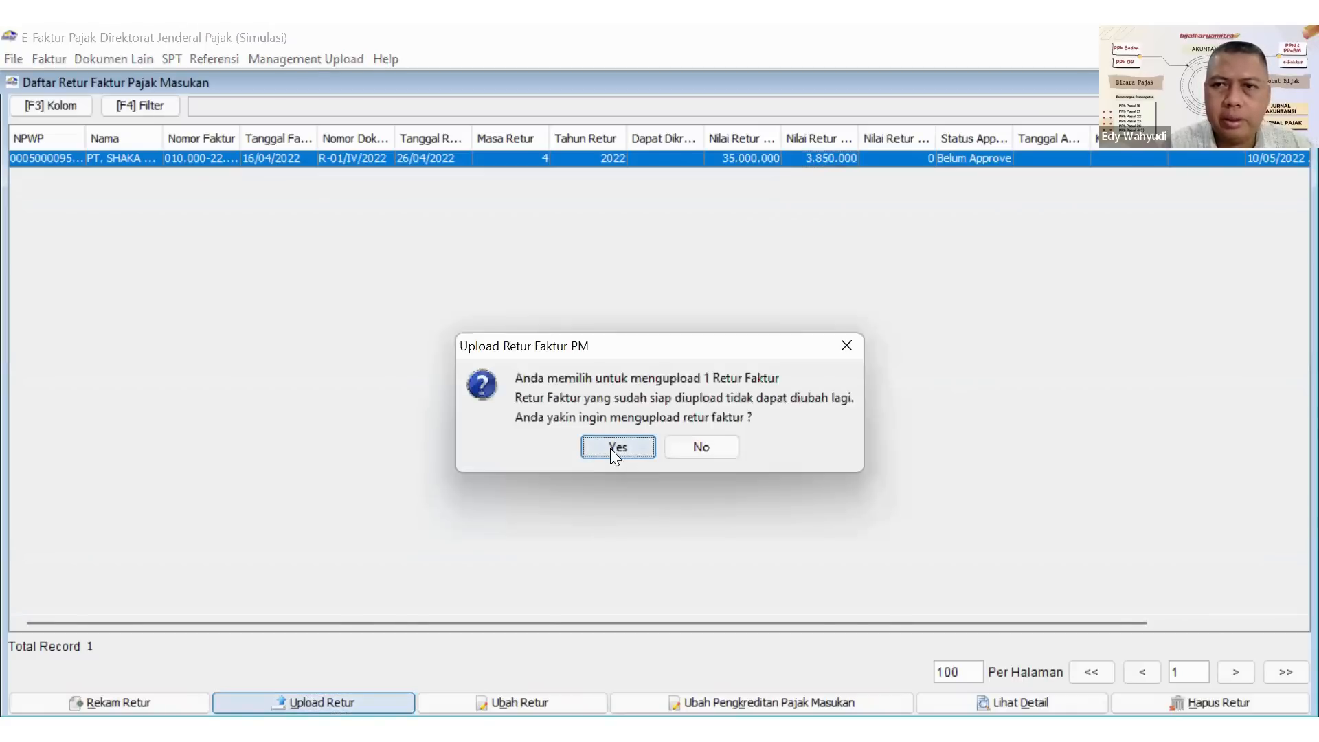
left_click(616, 448)
left_click(658, 439)
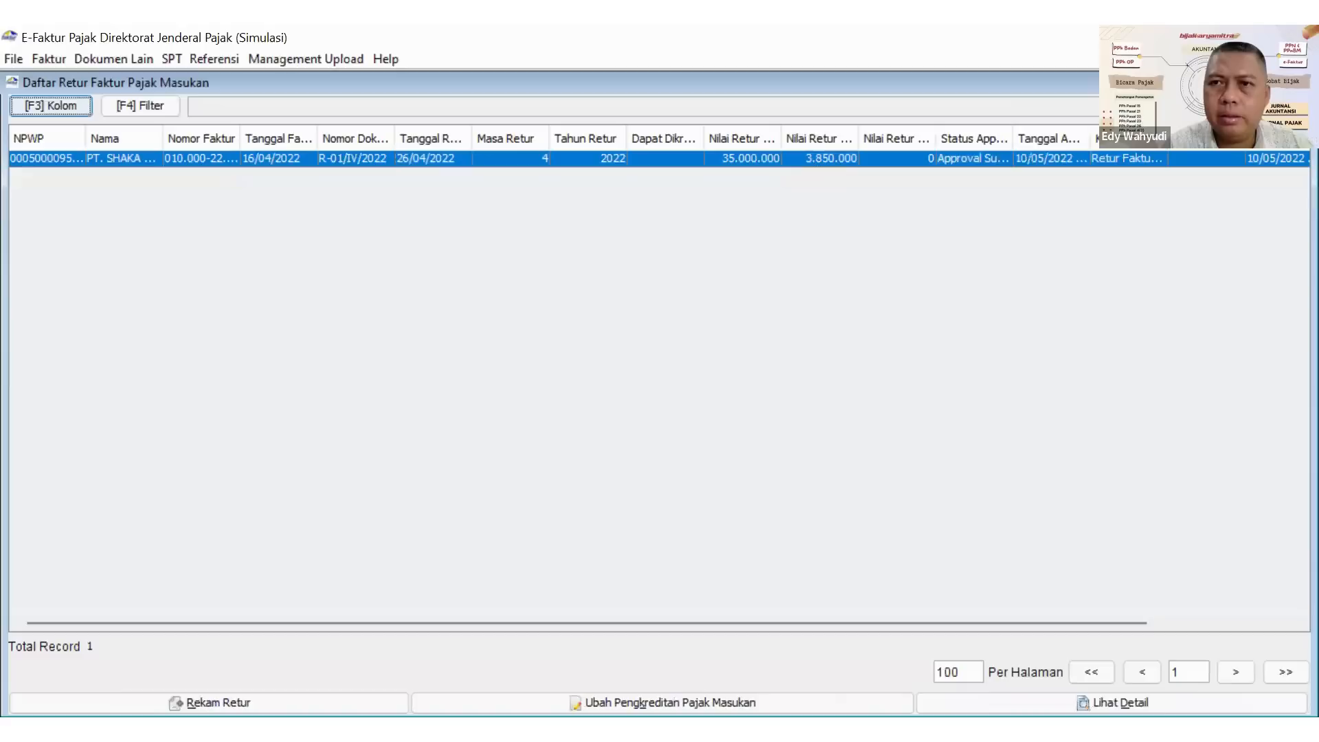
left_click_drag(1013, 139, 1048, 141)
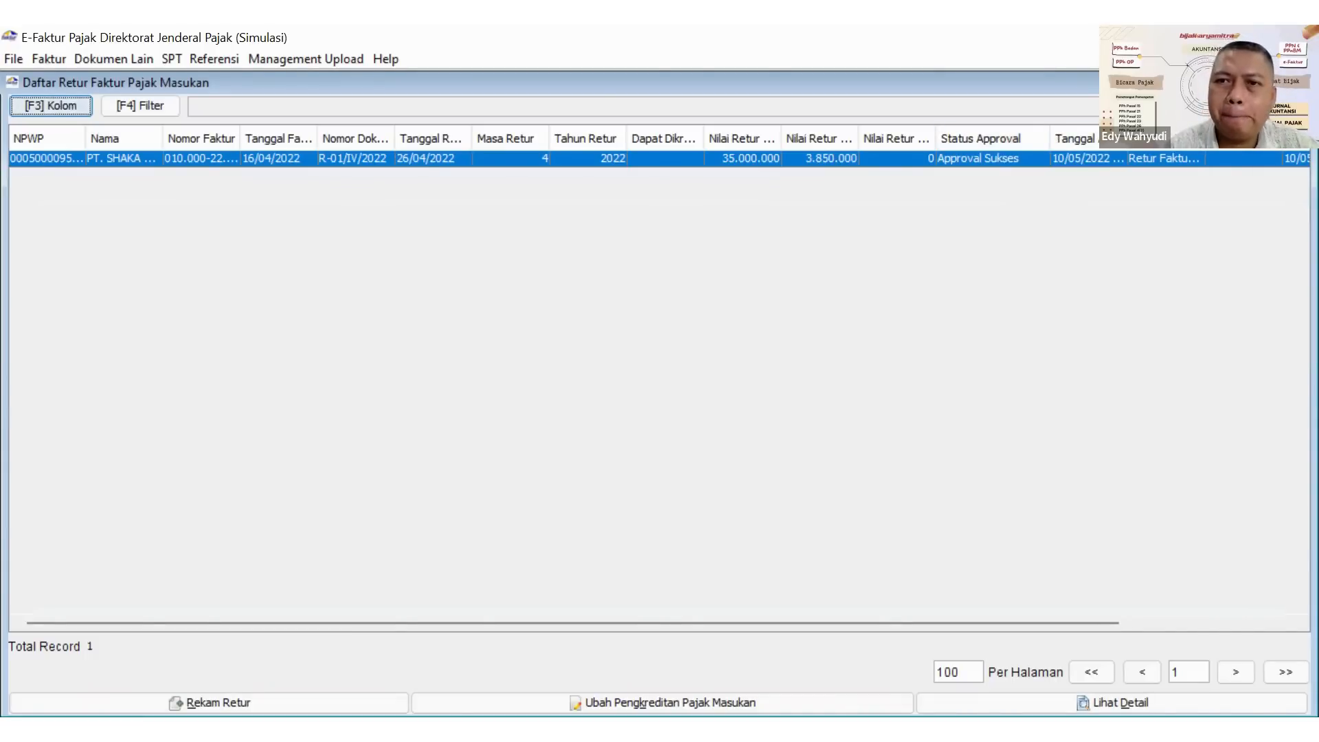
Close the input return list and start a new input tax record under other documents (Dokumen Lain Pajak Masukan).
left_click(1302, 82)
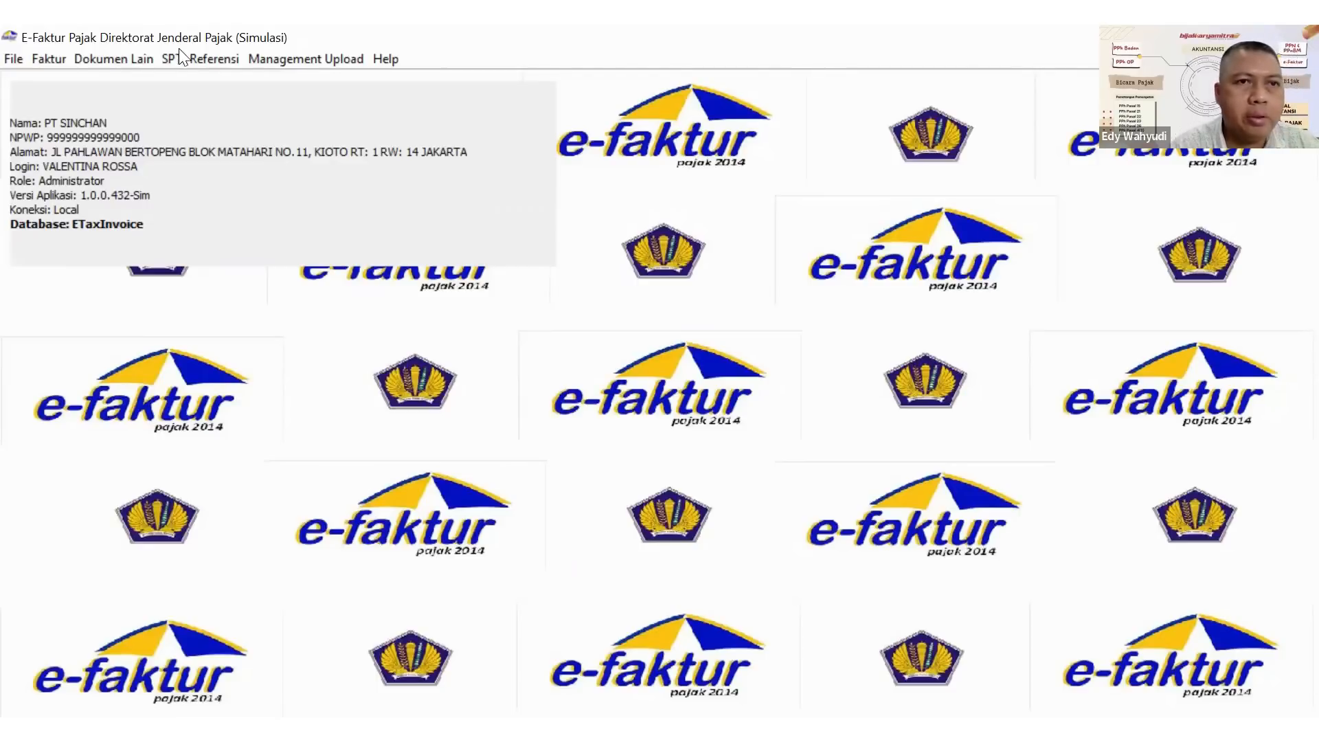
left_click(123, 61)
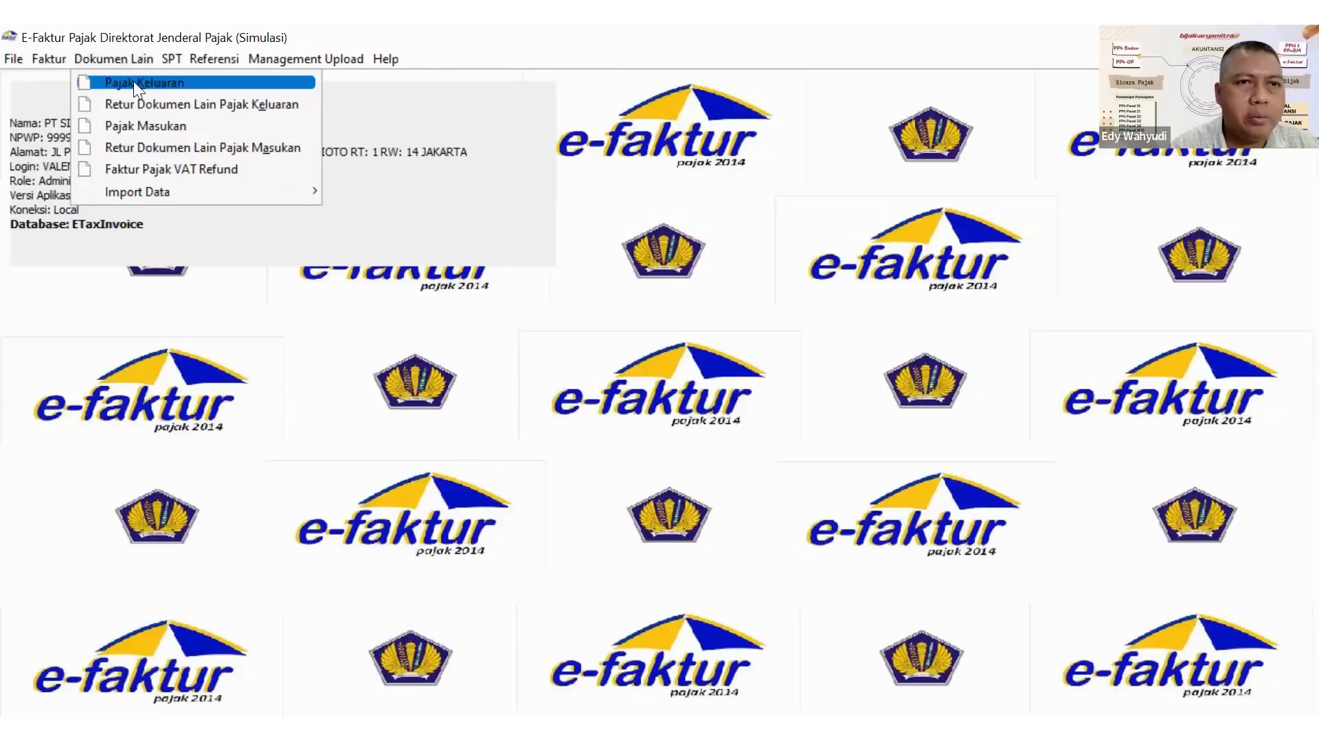
left_click(116, 59)
left_click(116, 59)
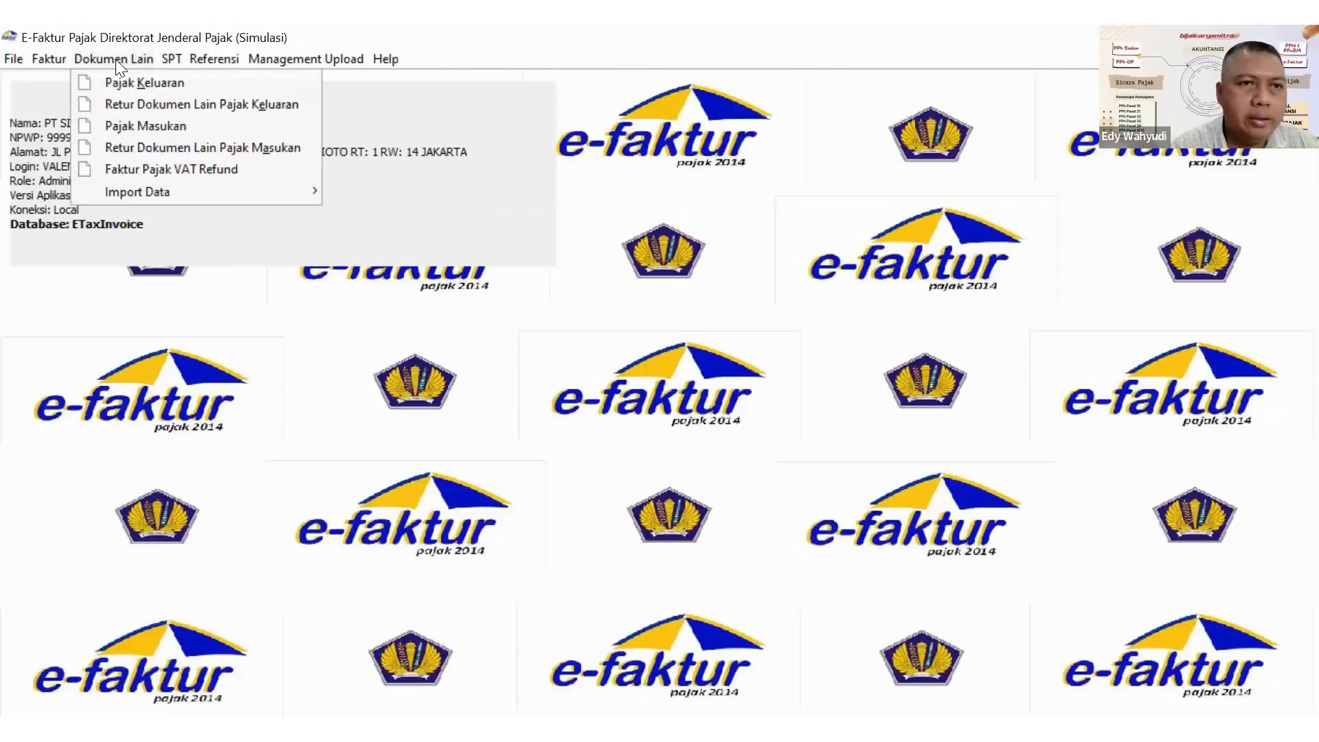
left_click(146, 125)
left_click(174, 685)
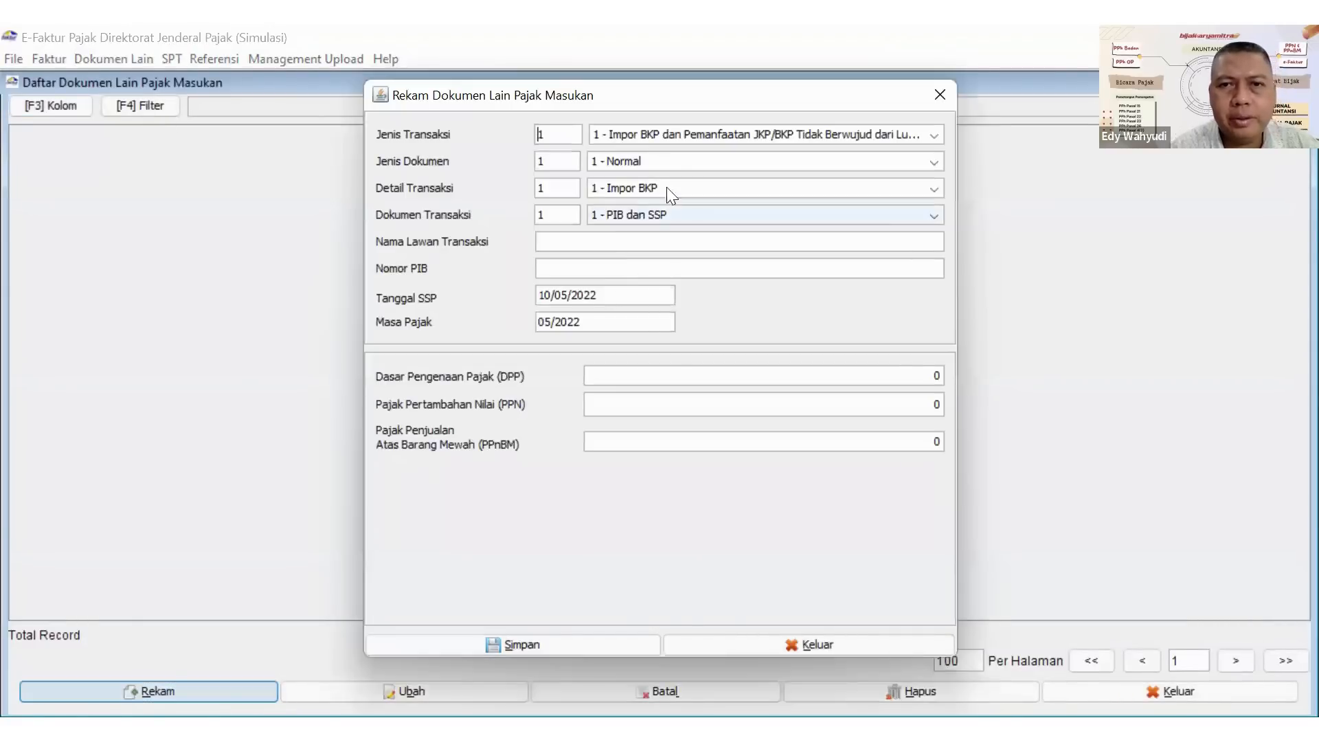
Set the transaction type to 2 - Perolehan BKP/JKP Dari Dalam Negeri, keeping transaction detail 1 - Kepada Pihak yang Bukan Pemungut PPN.
left_click(646, 141)
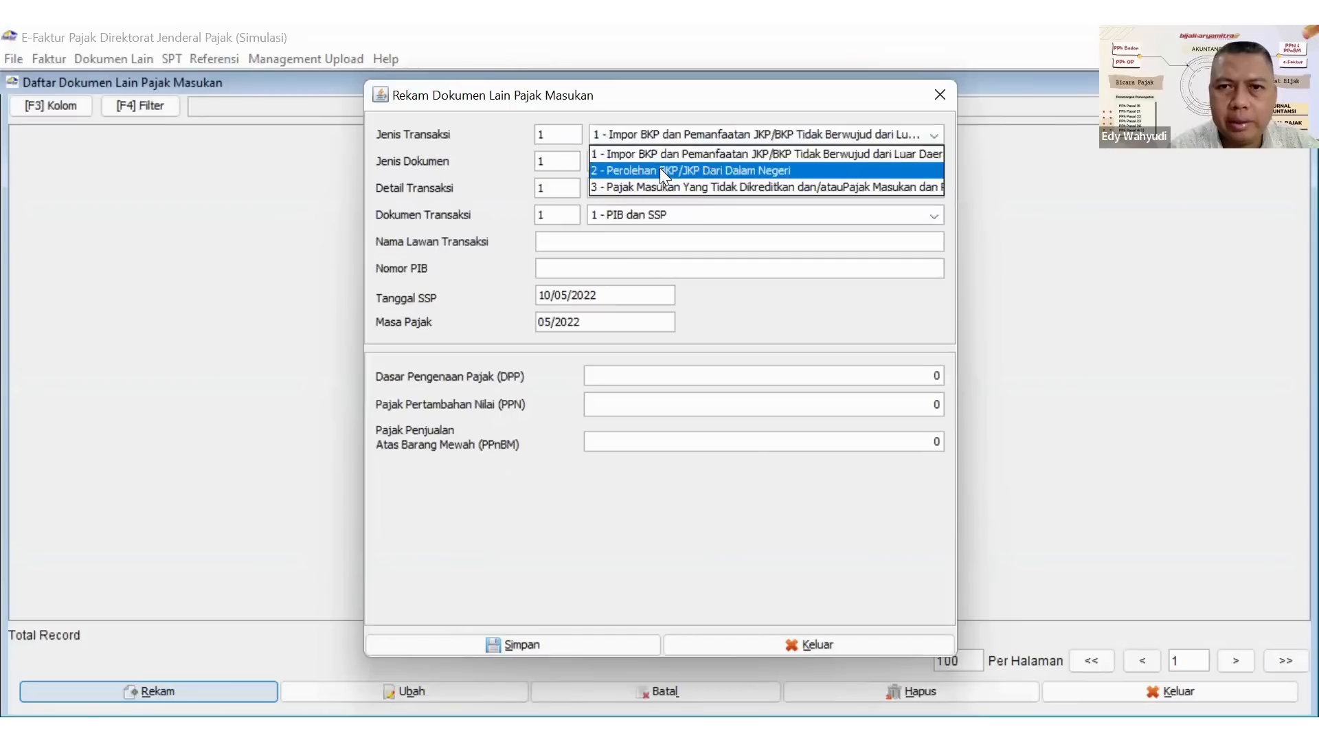
left_click(660, 168)
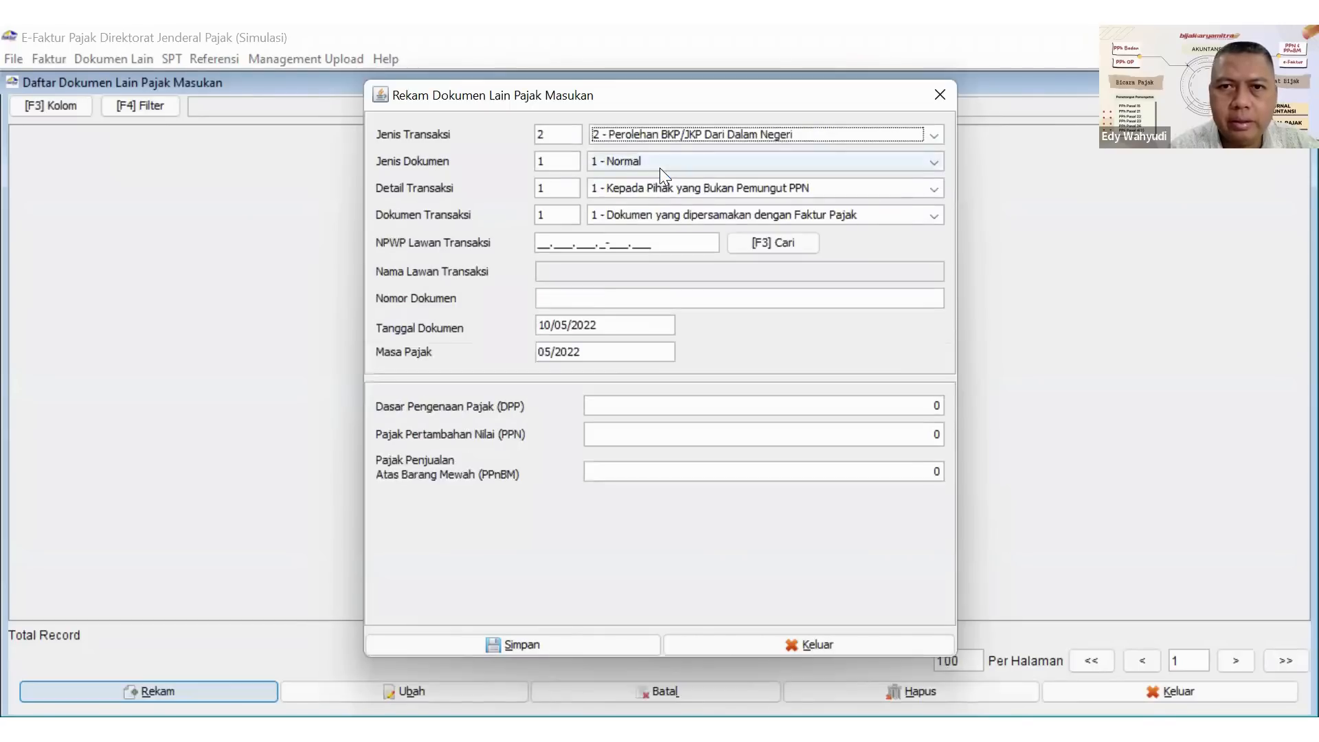
left_click(665, 220)
left_click(664, 220)
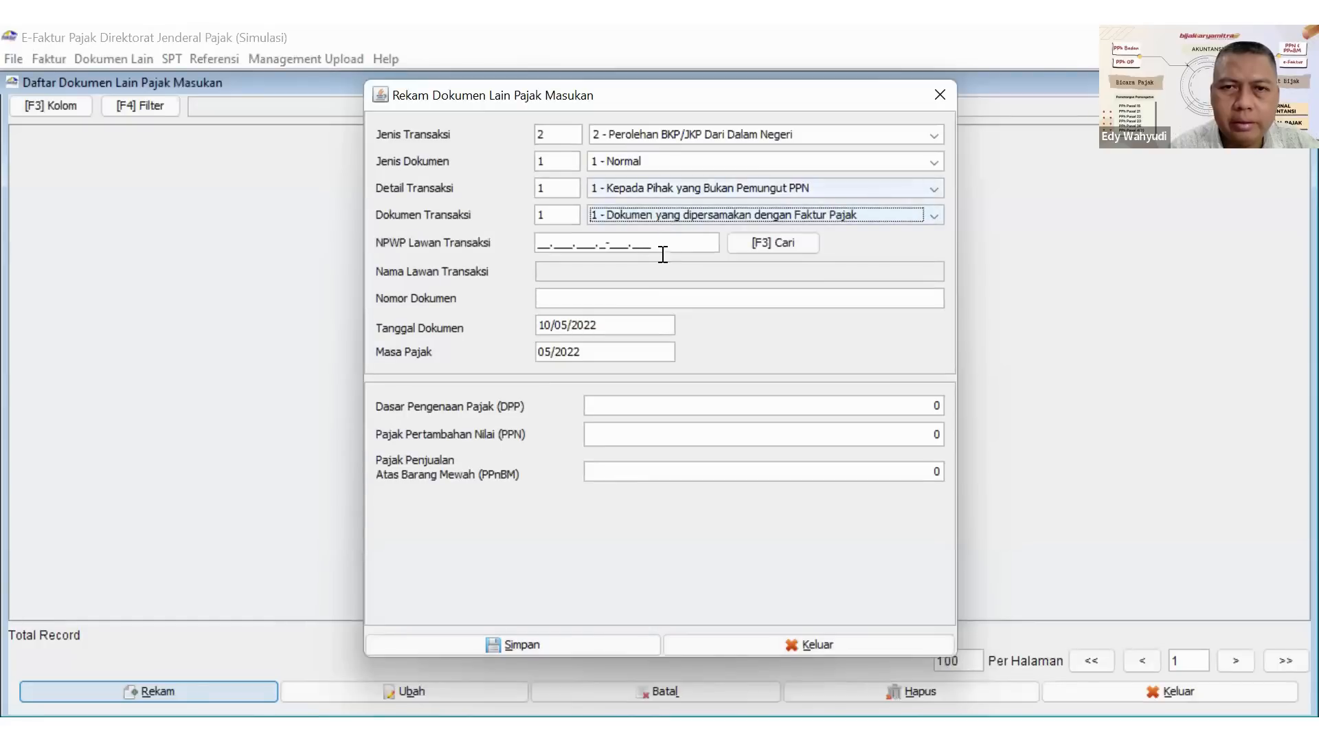
left_click(676, 192)
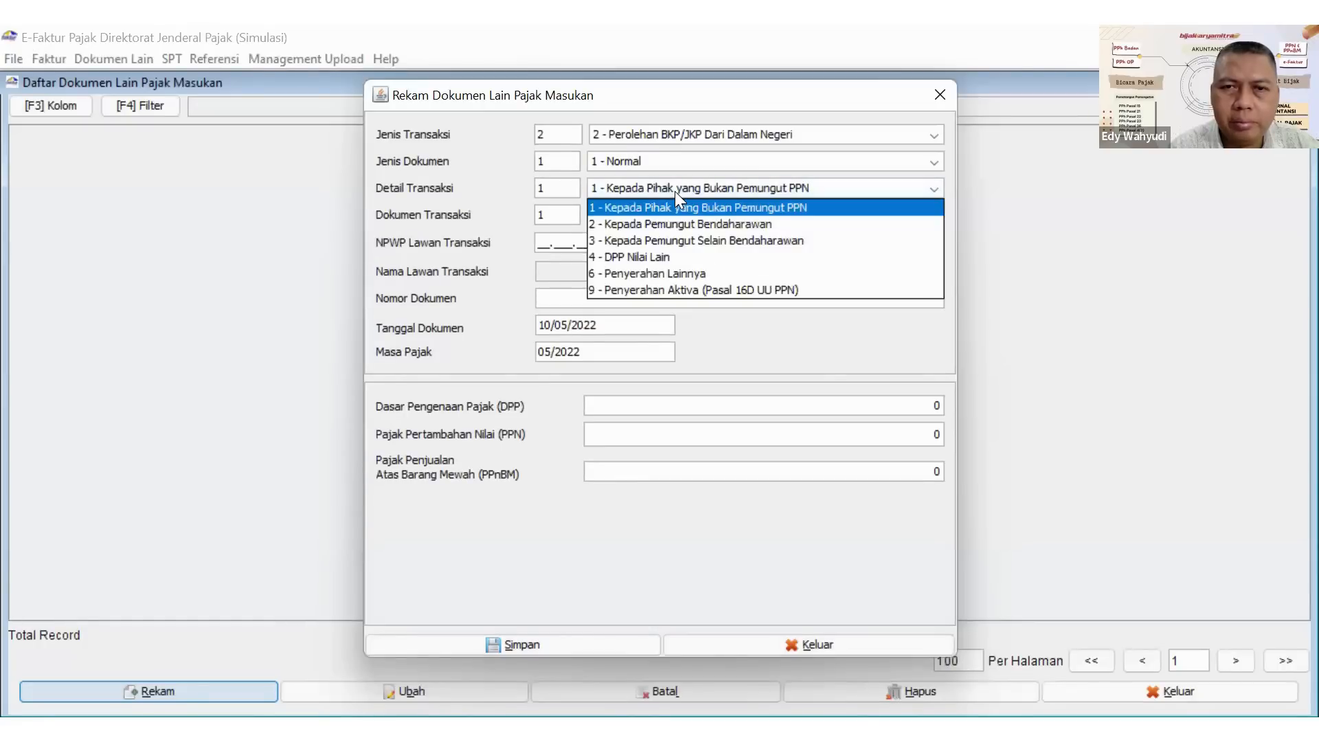
left_click(674, 191)
Choose PT. TELKOM as the counterparty from the reference list.
left_click(757, 243)
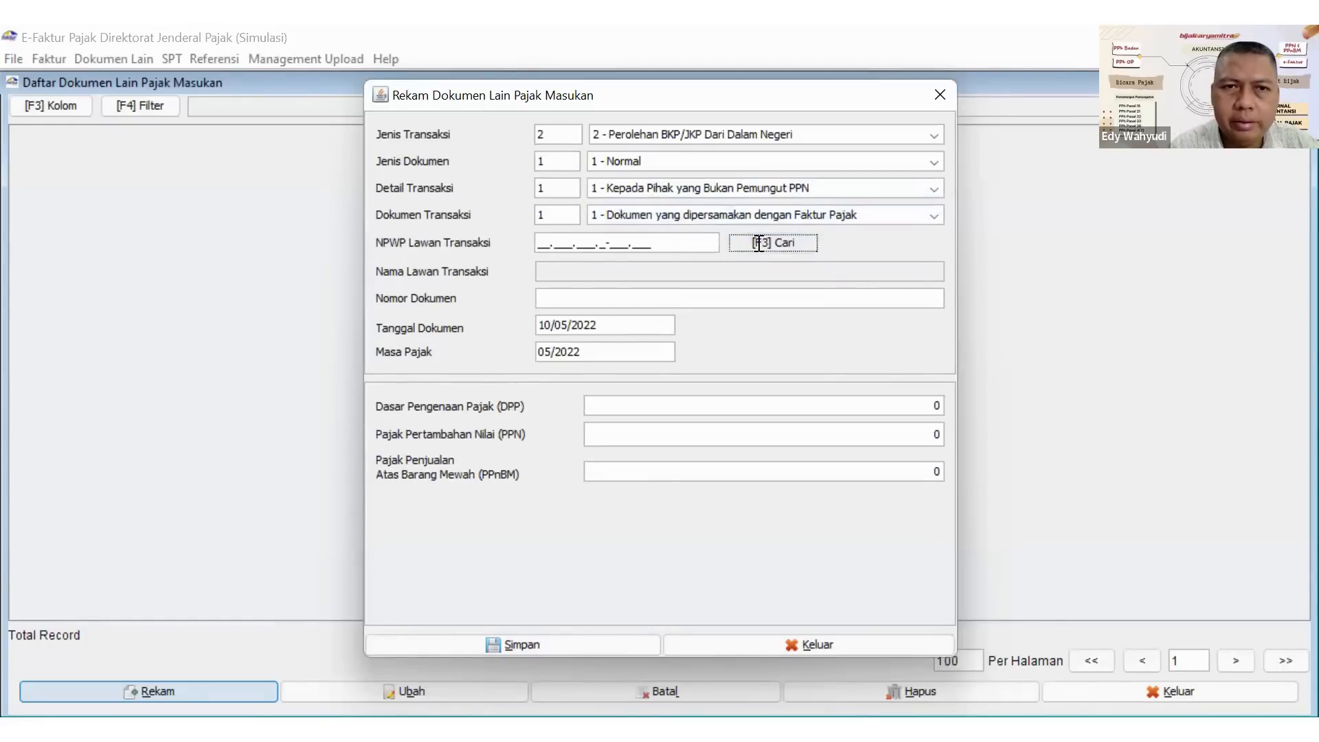
left_click(875, 253)
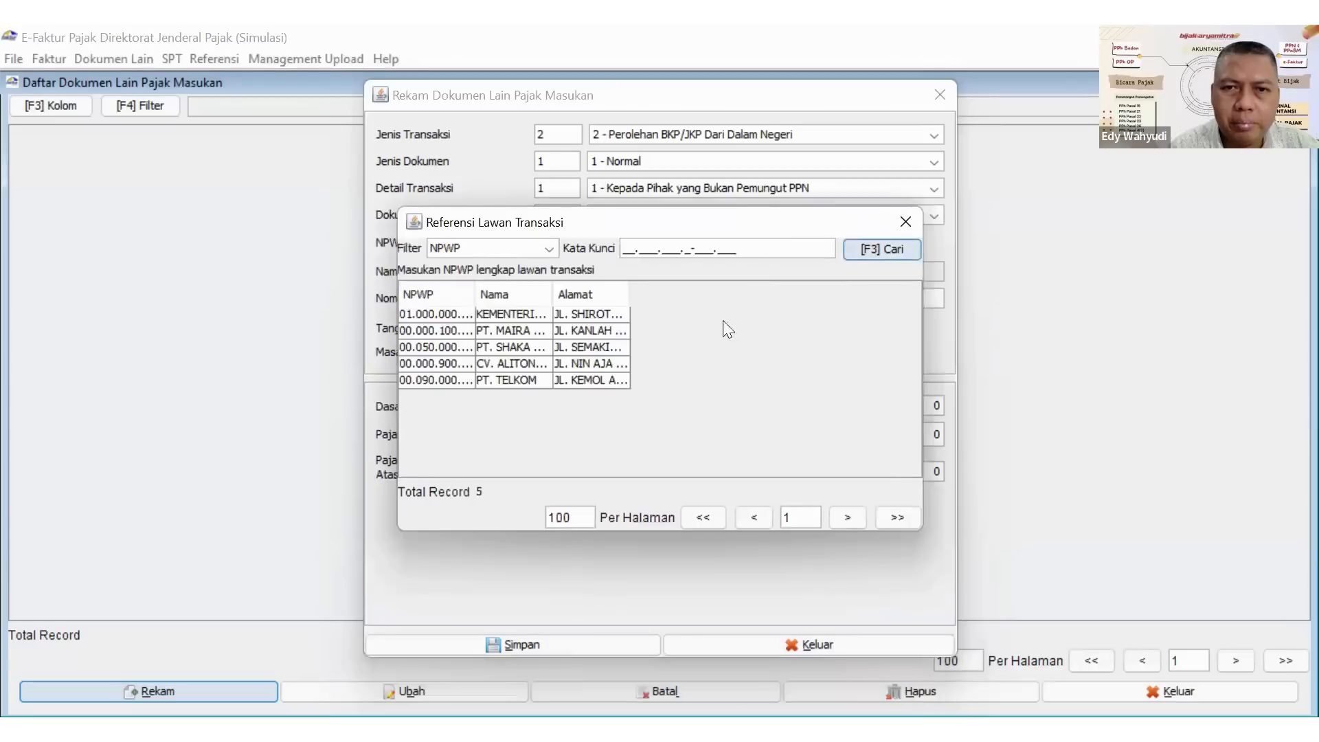
double_click(521, 380)
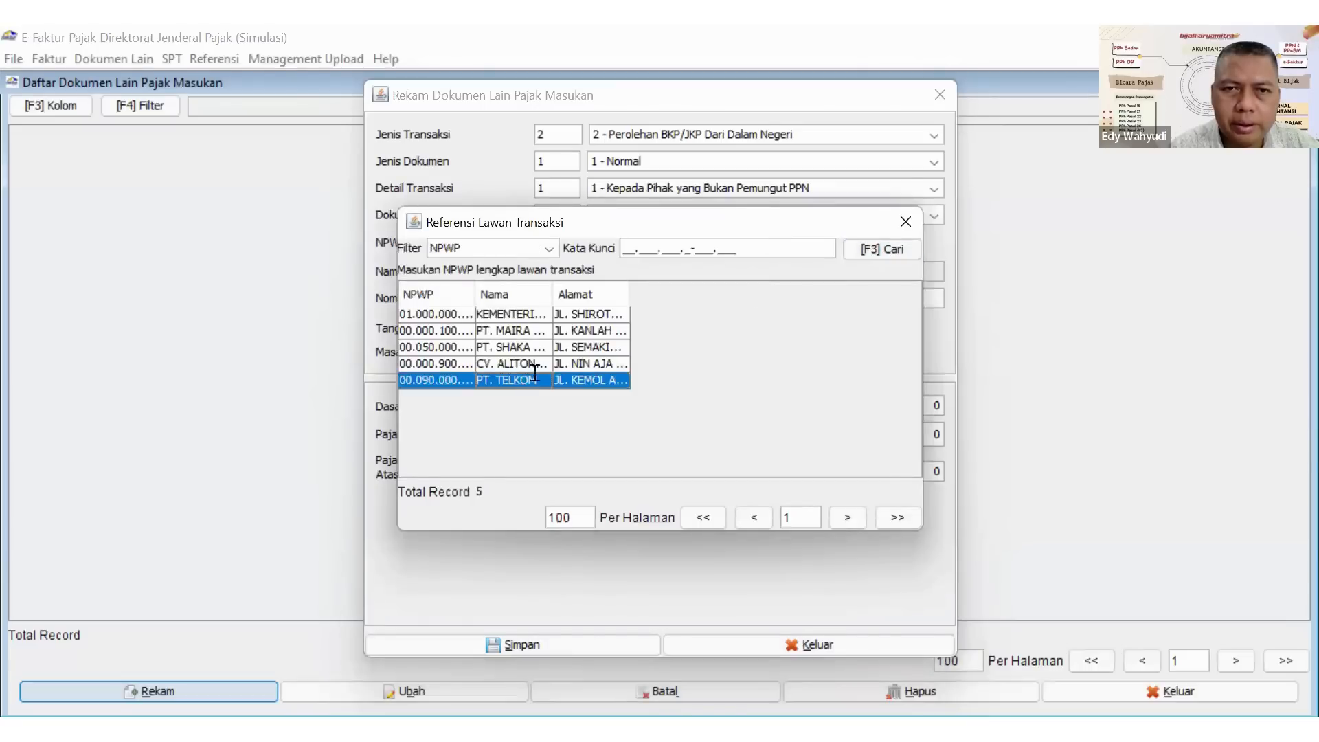
Set the document number of the PT. TELKOM record to T-123/I/2022.
type("T")
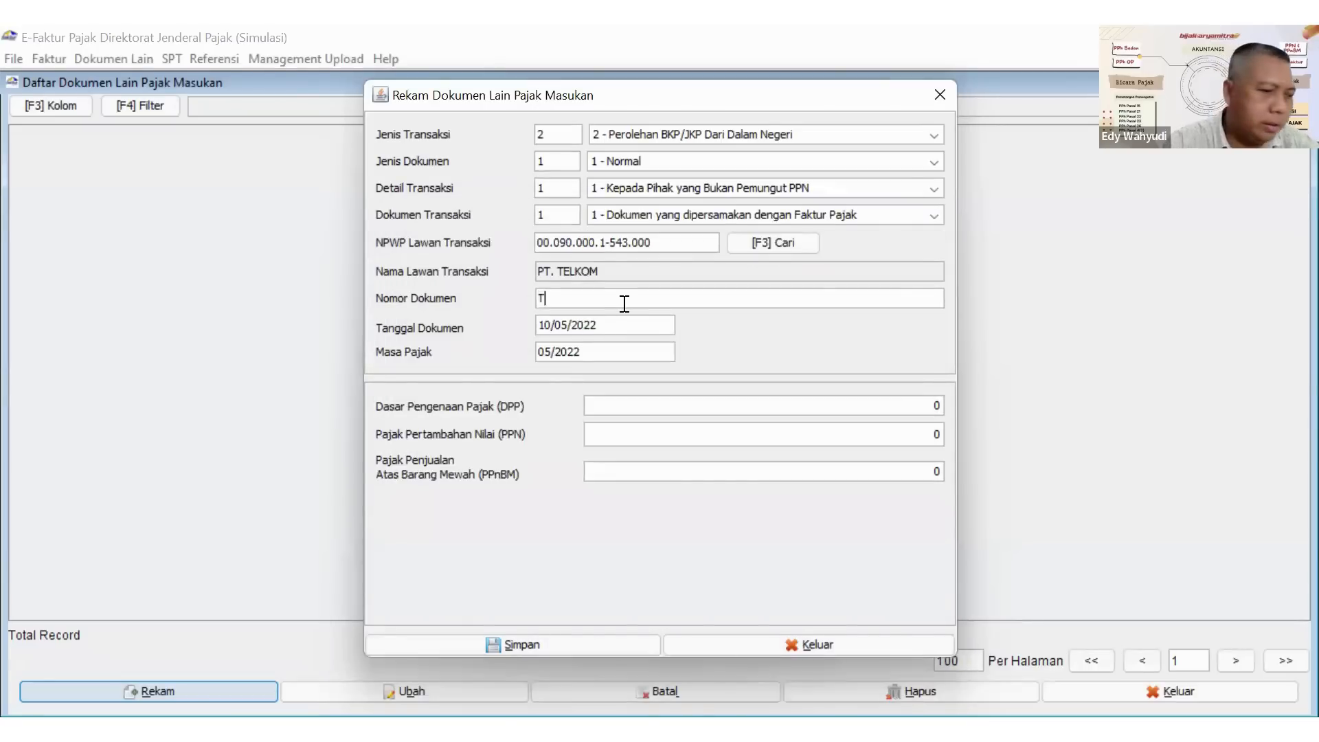
type("-1")
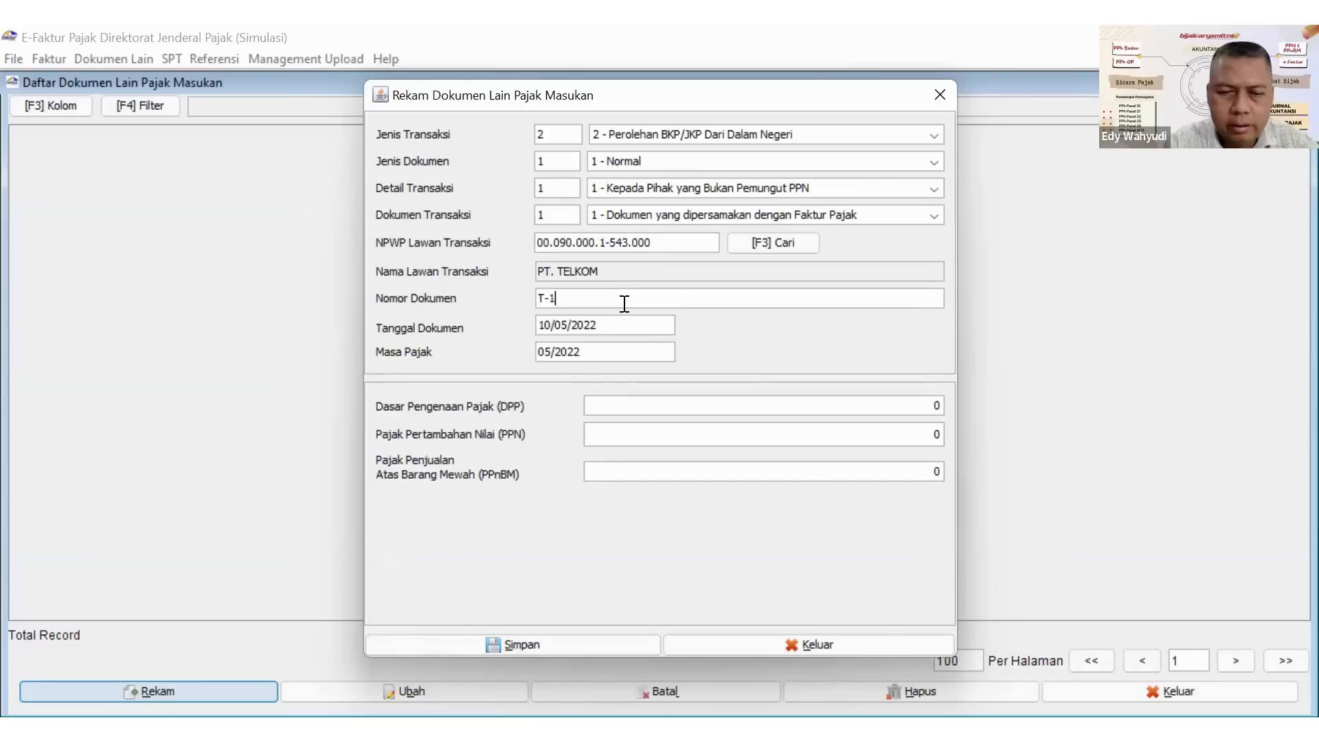
type("23/")
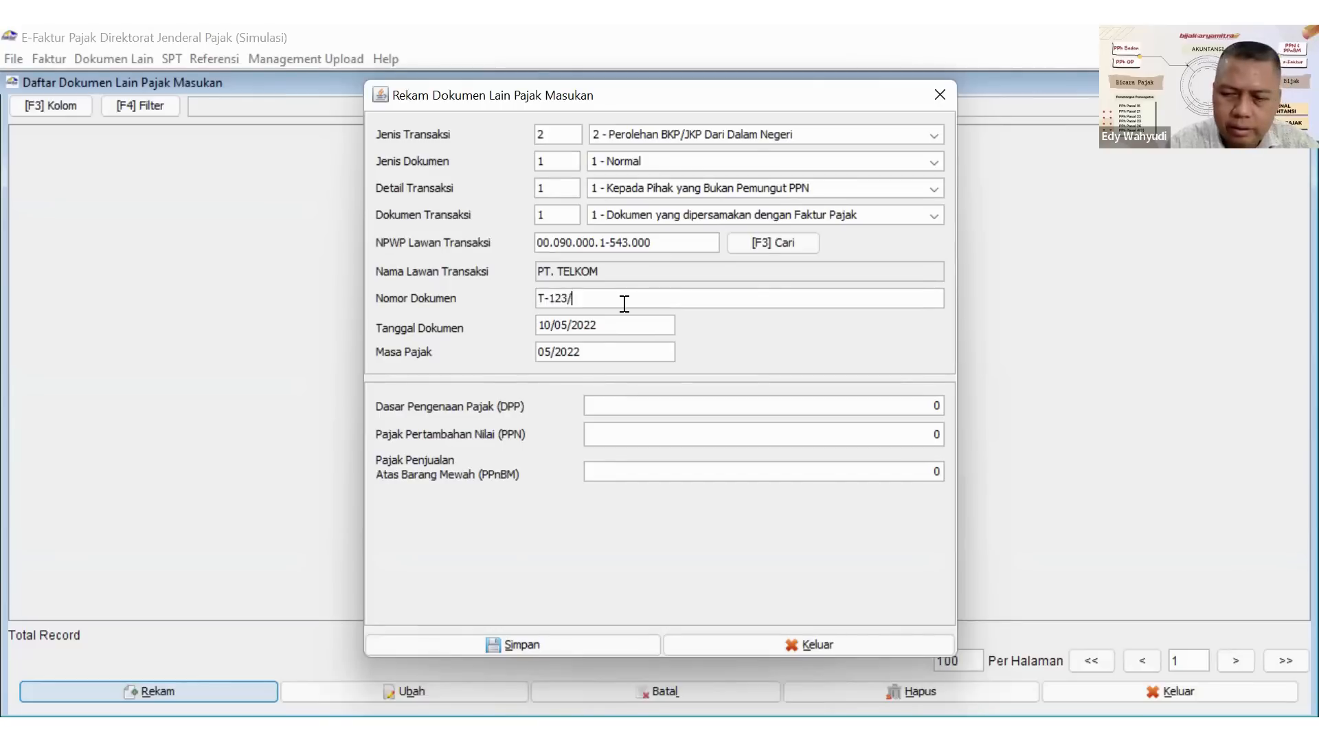
type("I")
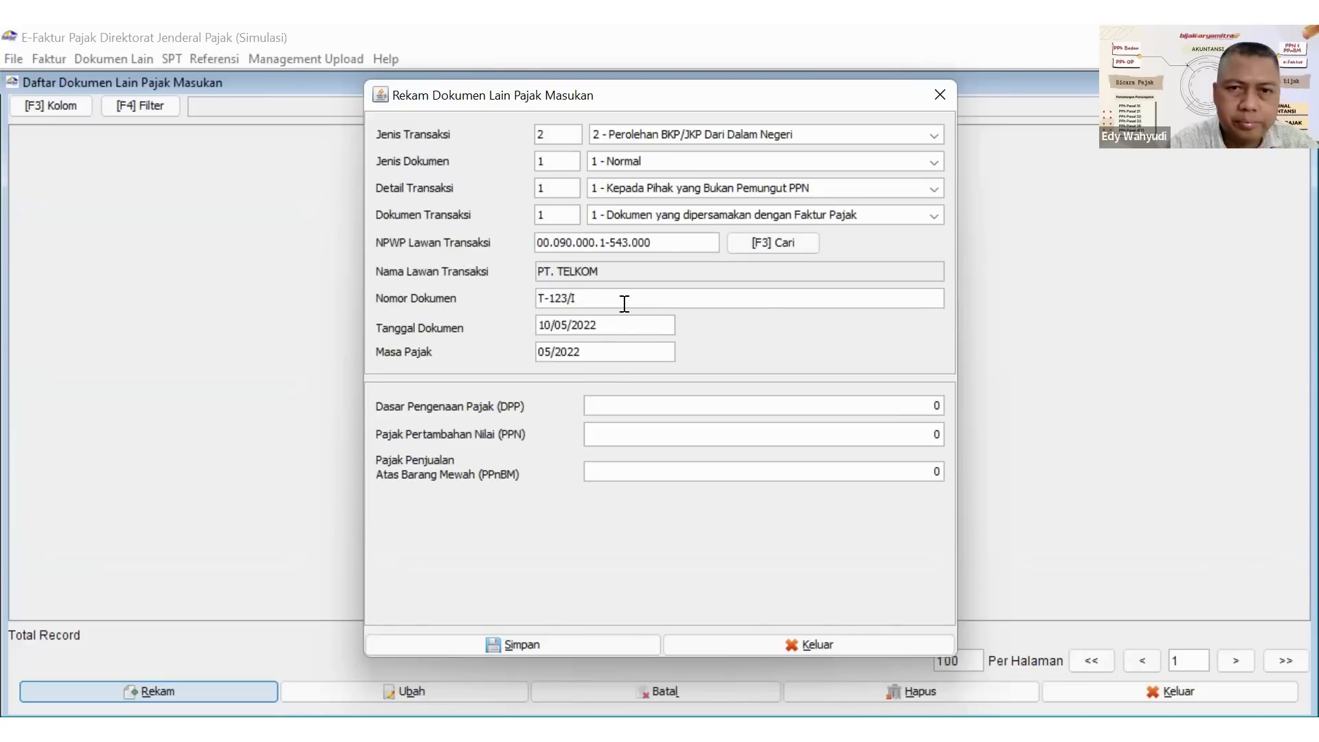
type("/")
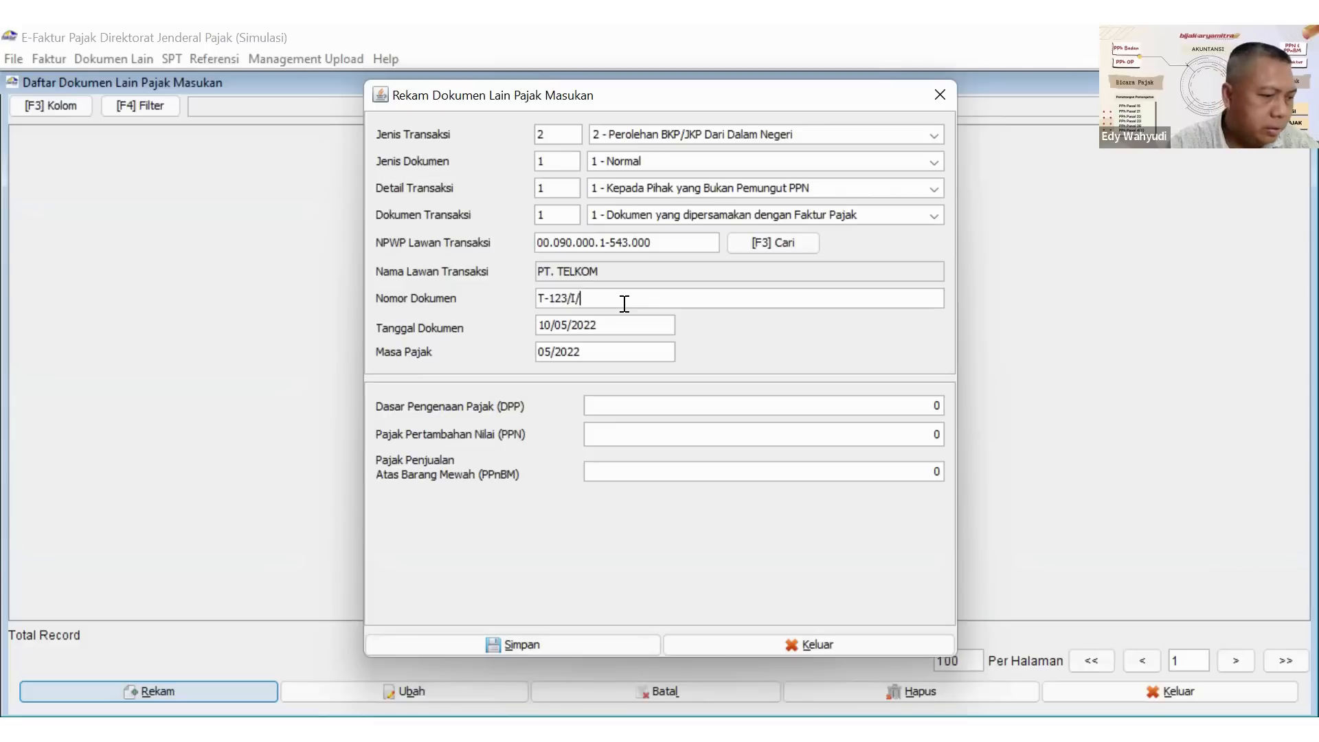
type("2022")
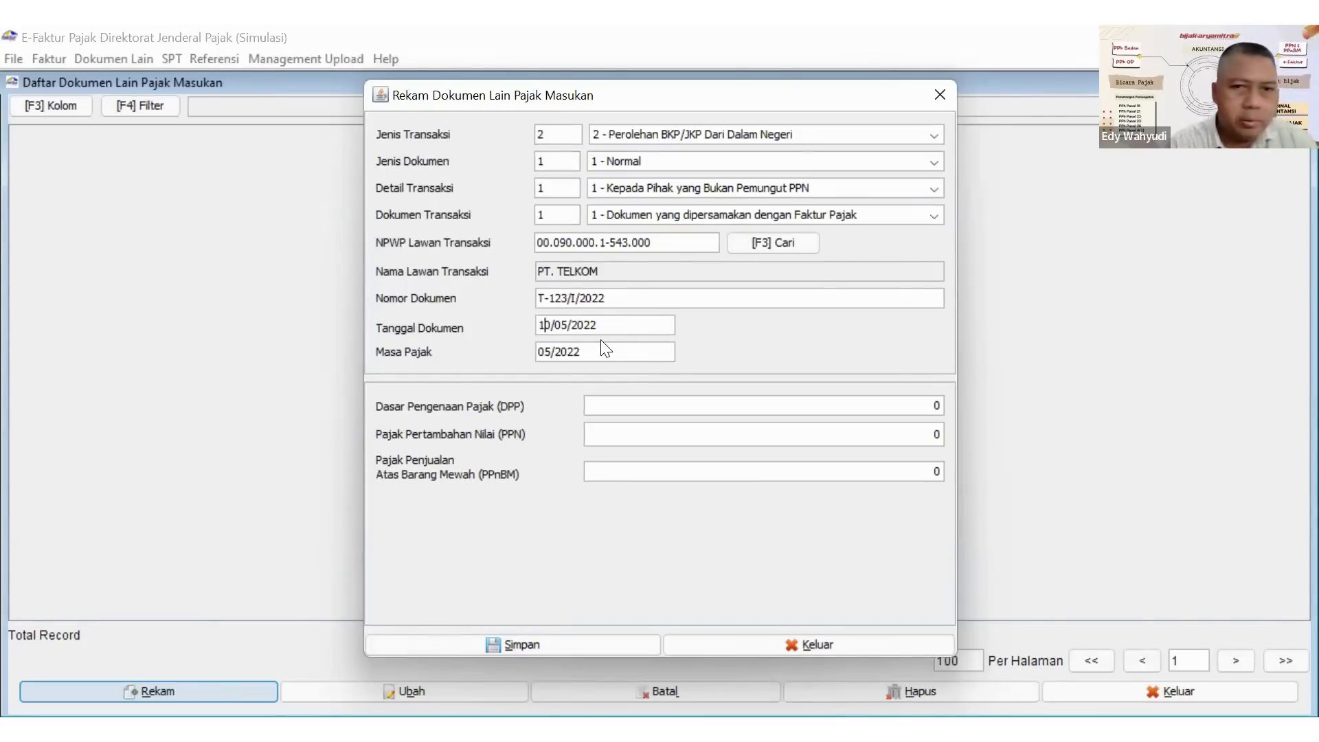
Set the PT. TELKOM document date to 21/04/2022, the tax base (DPP) to 5.000.000 and the PPN to 550.000.
type("21/04")
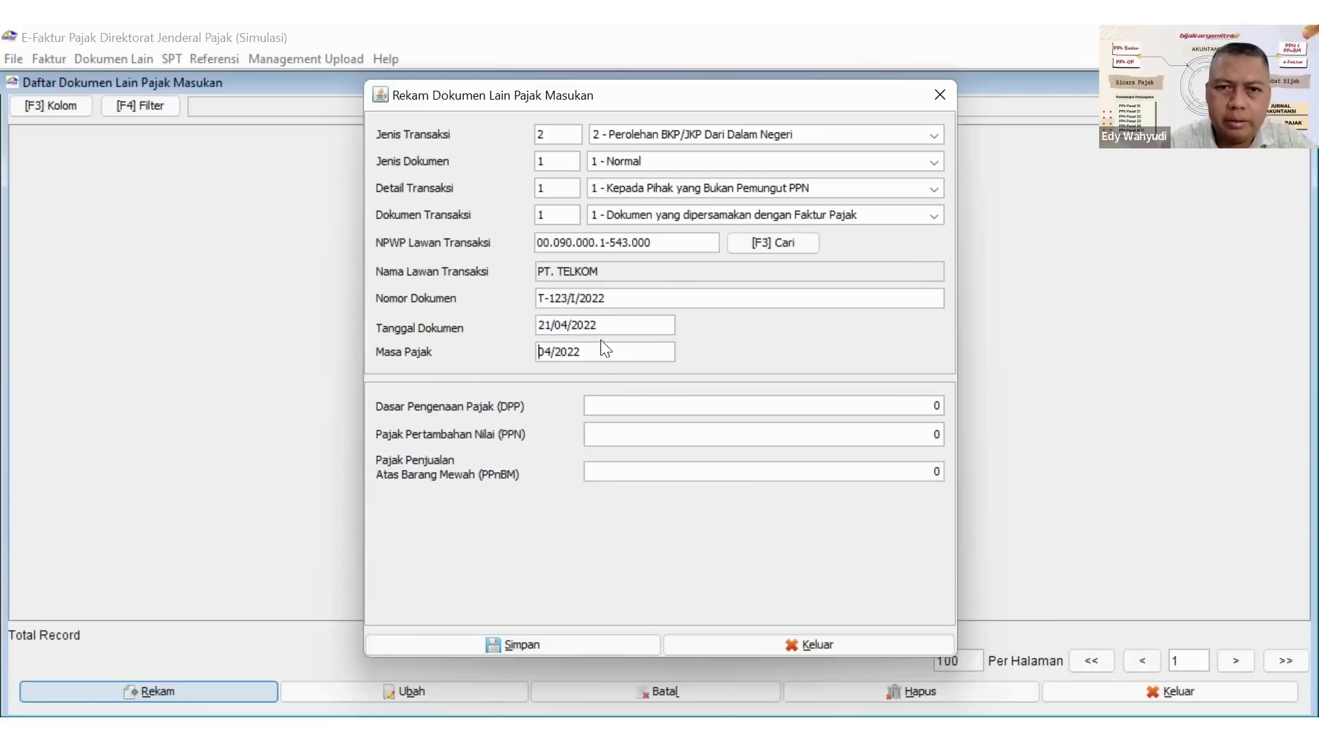
left_click(704, 406)
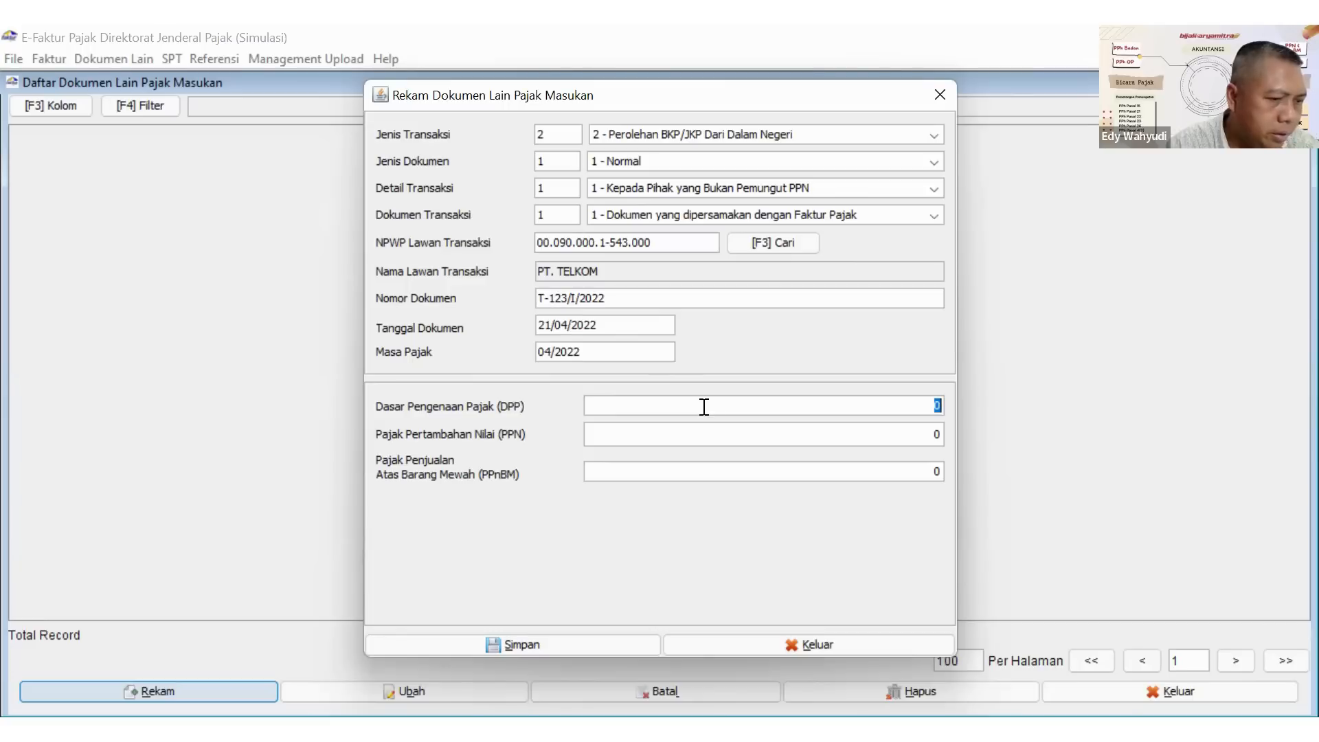
type("5000000")
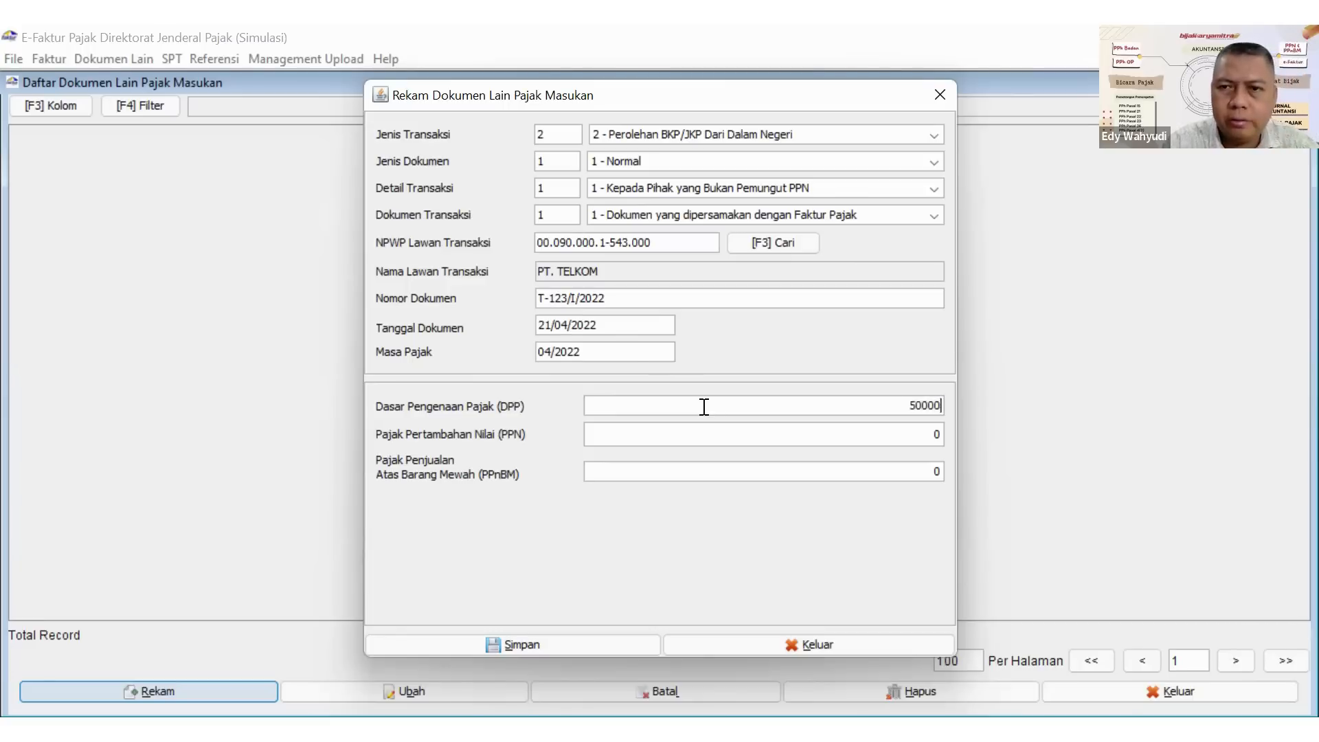
left_click(786, 434)
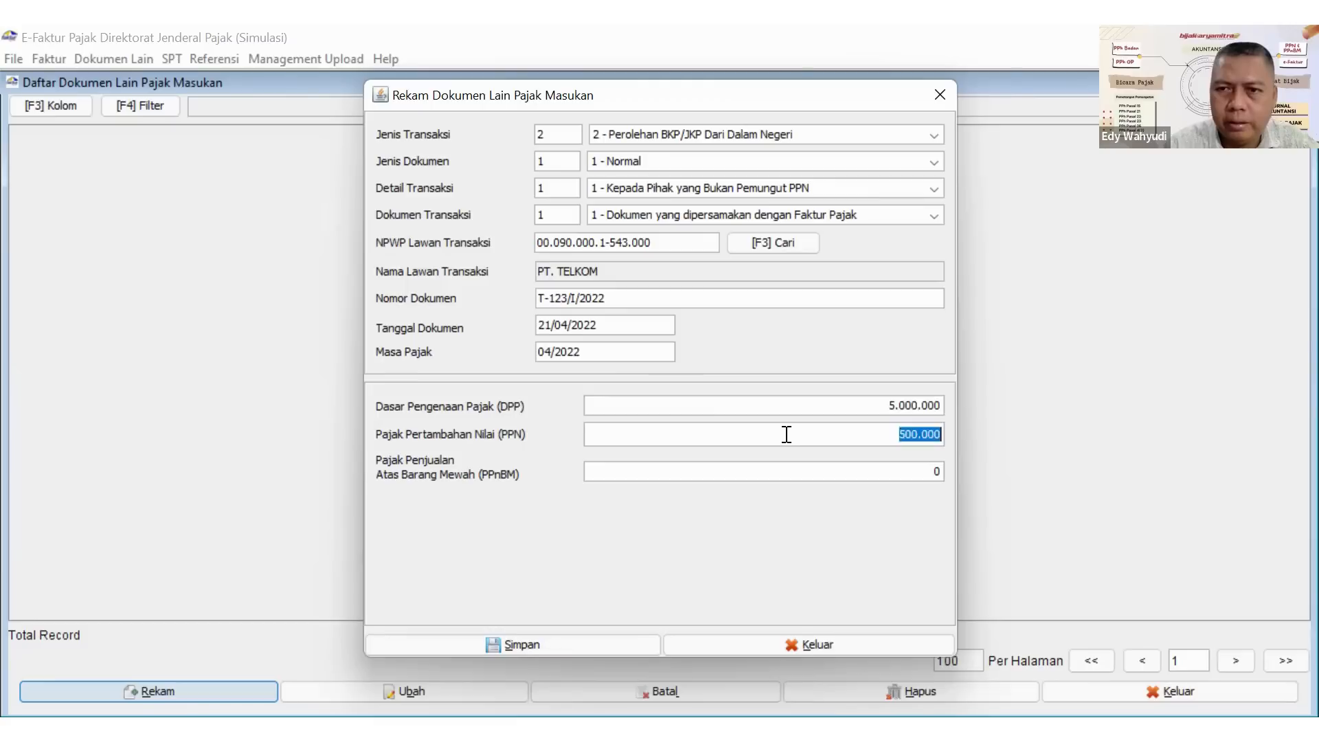
type("550000")
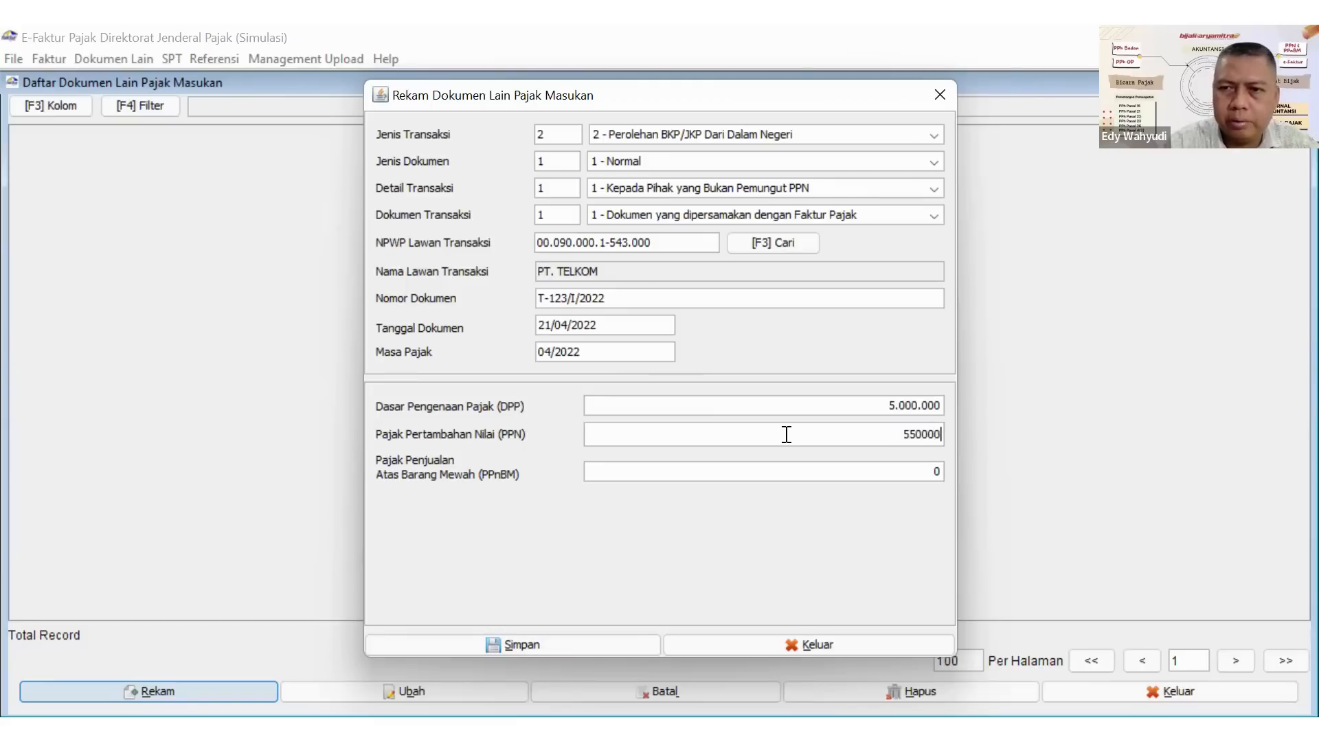
Save the PT. TELKOM document and start another input tax document record.
left_click(709, 471)
left_click(452, 647)
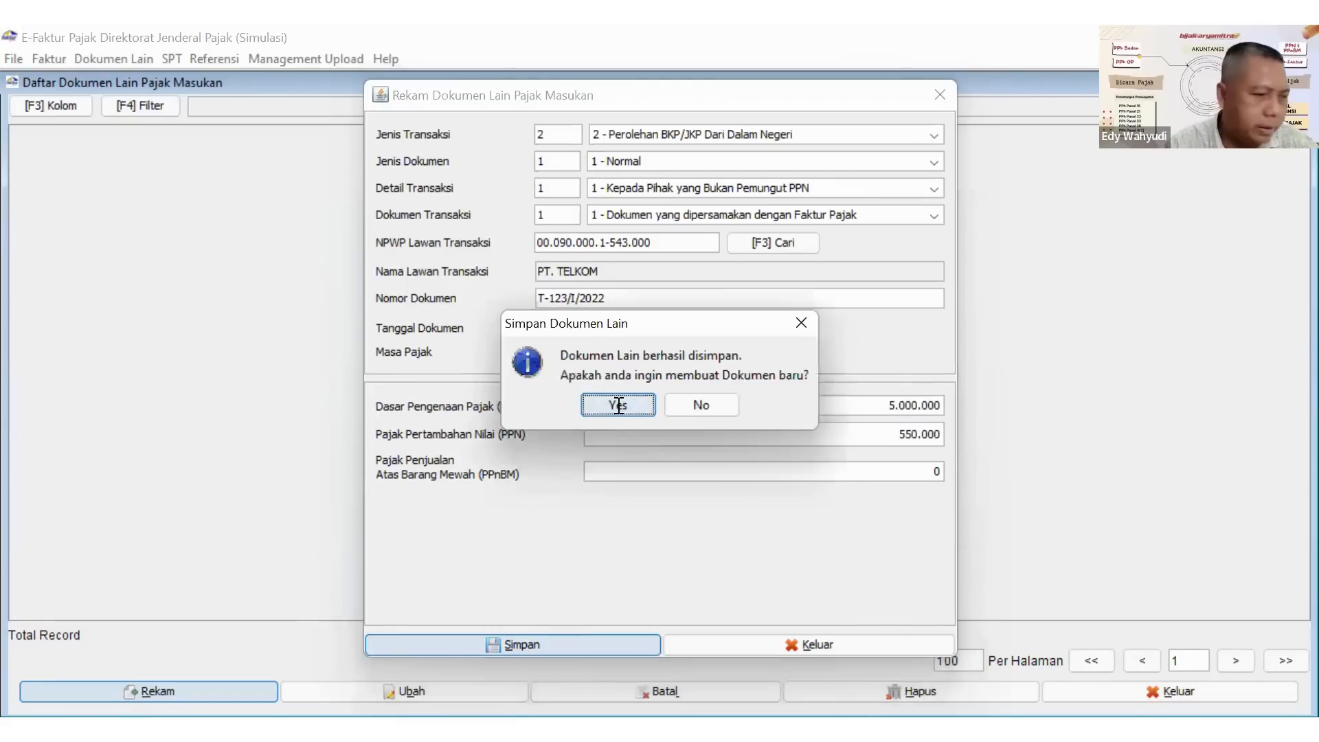
left_click(618, 405)
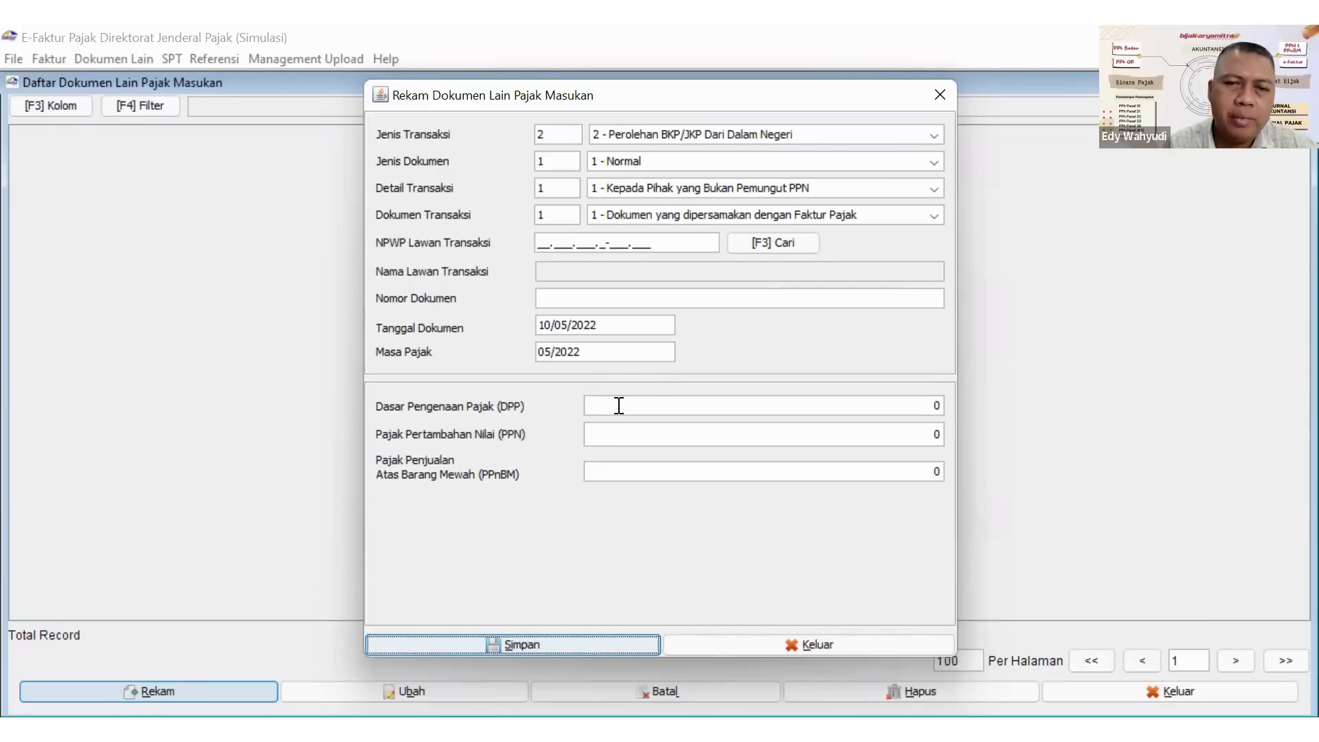
left_click(619, 406)
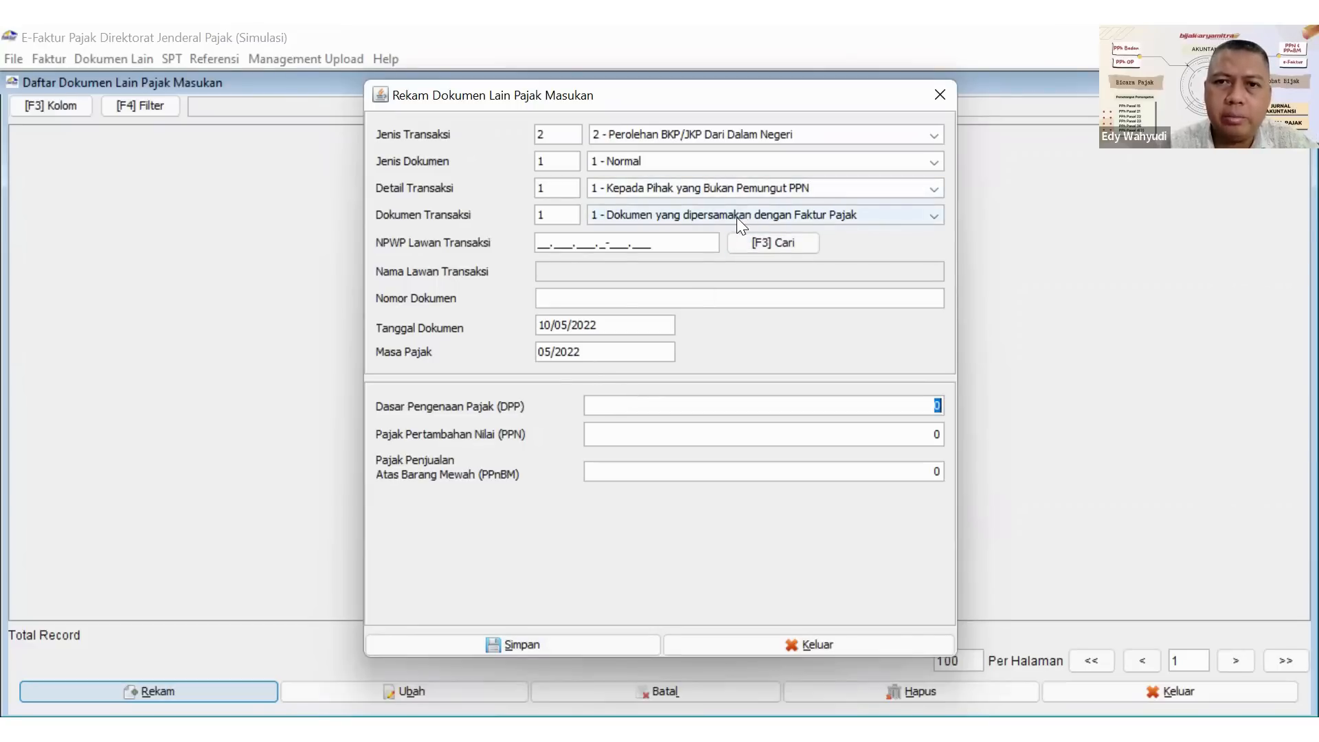
left_click(781, 244)
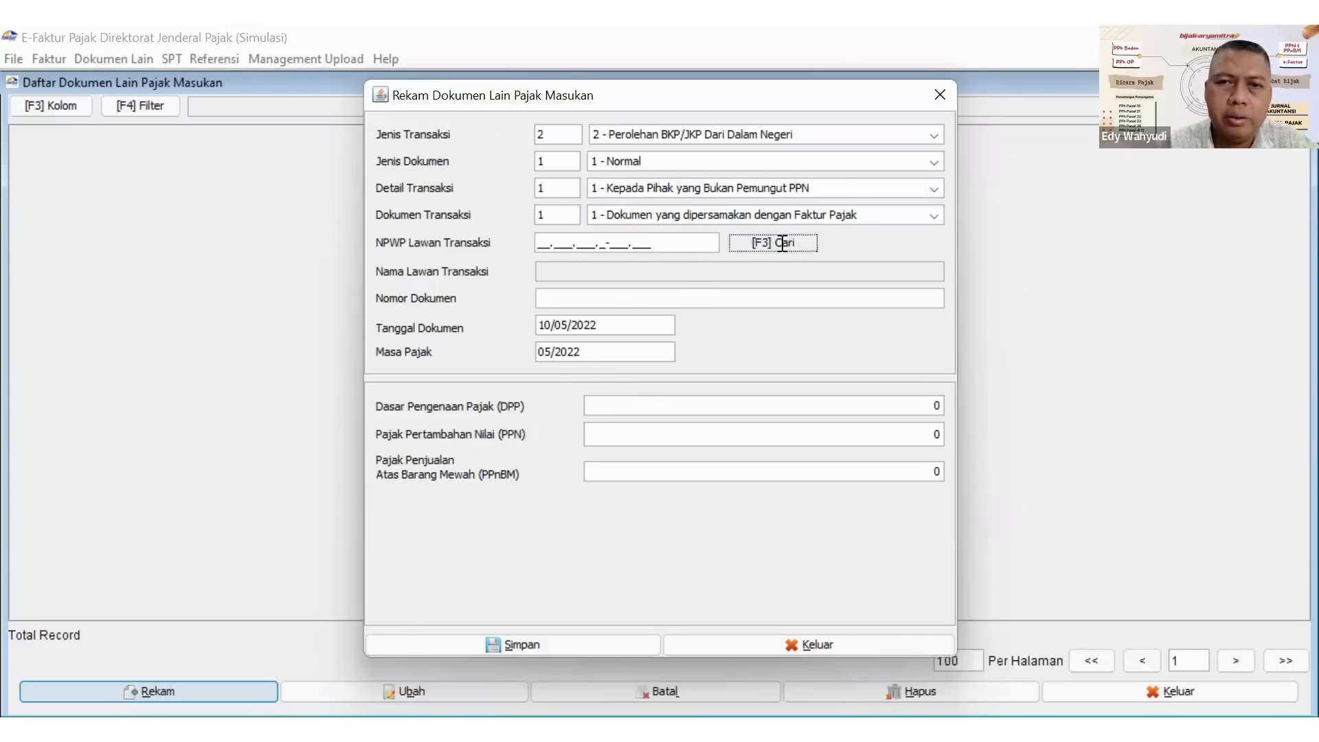
left_click(878, 250)
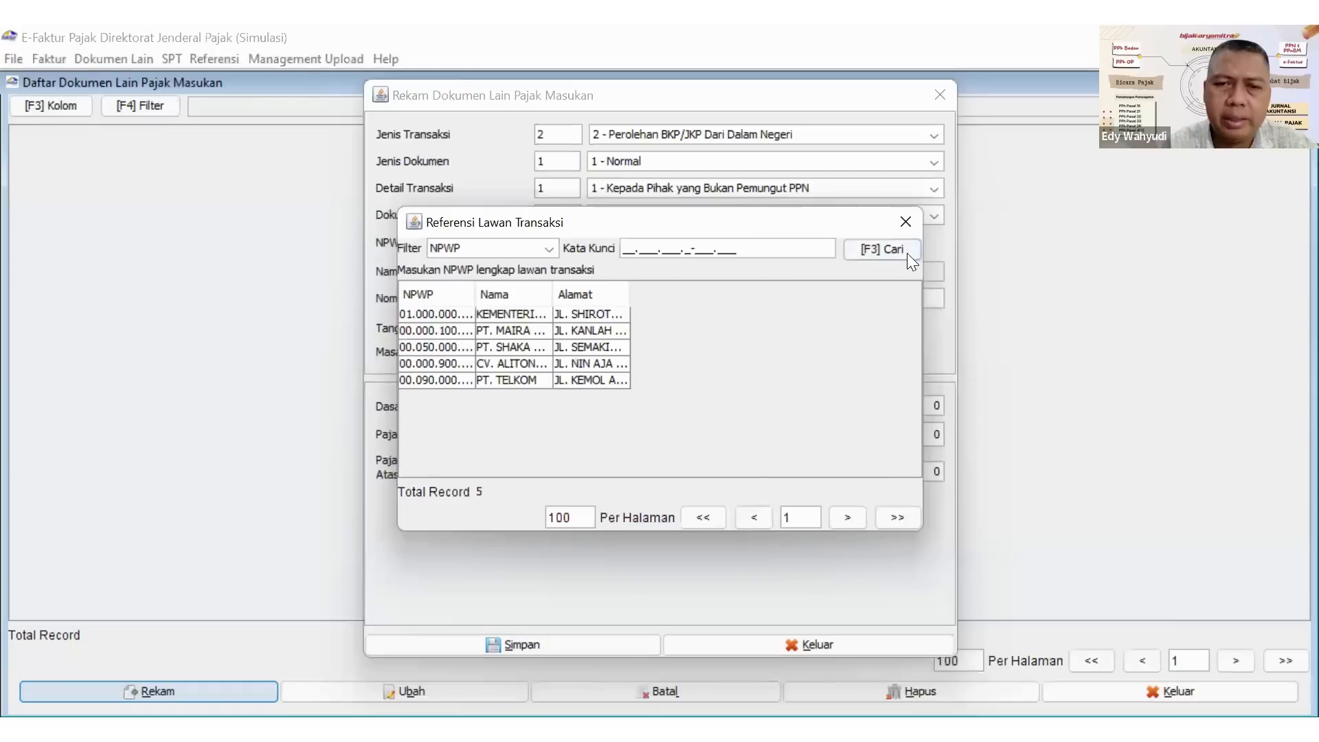
left_click(903, 220)
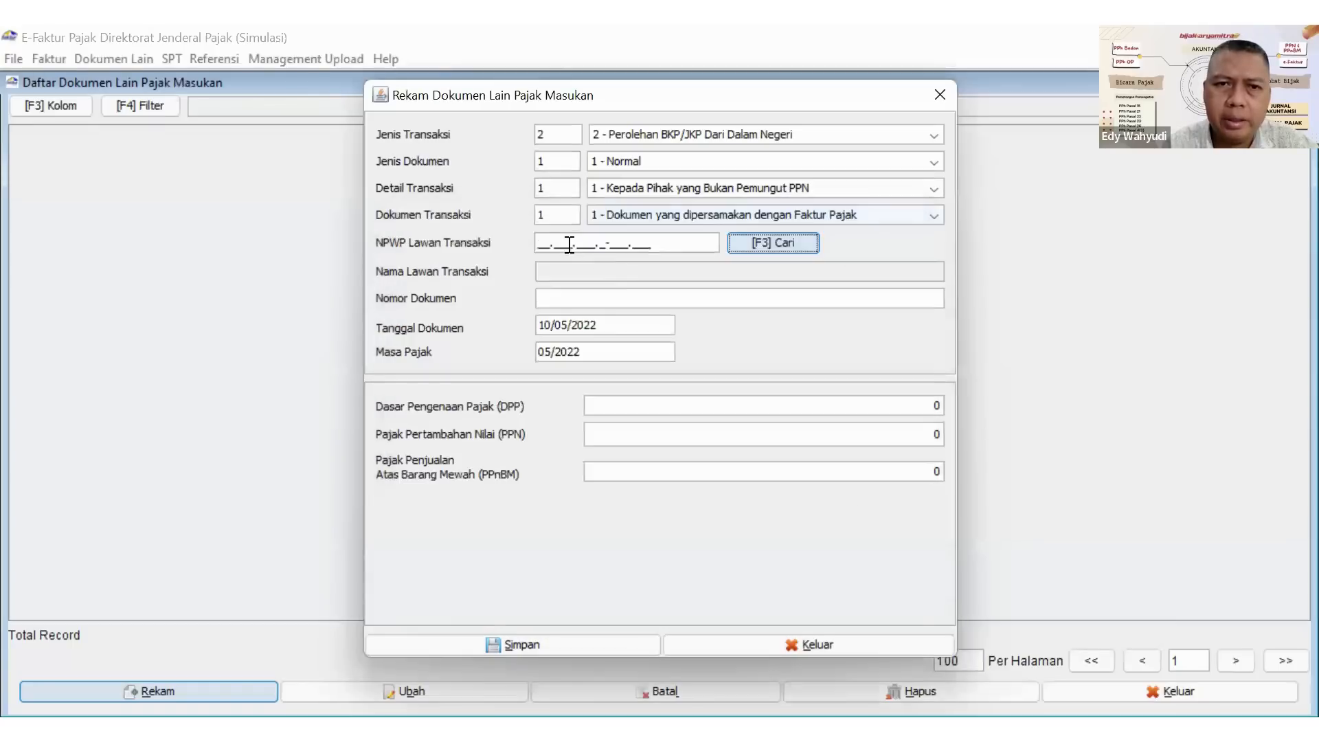
Enter the counterparty's NPWP and set the counterparty name to PT. SINCHAN.
left_click(544, 237)
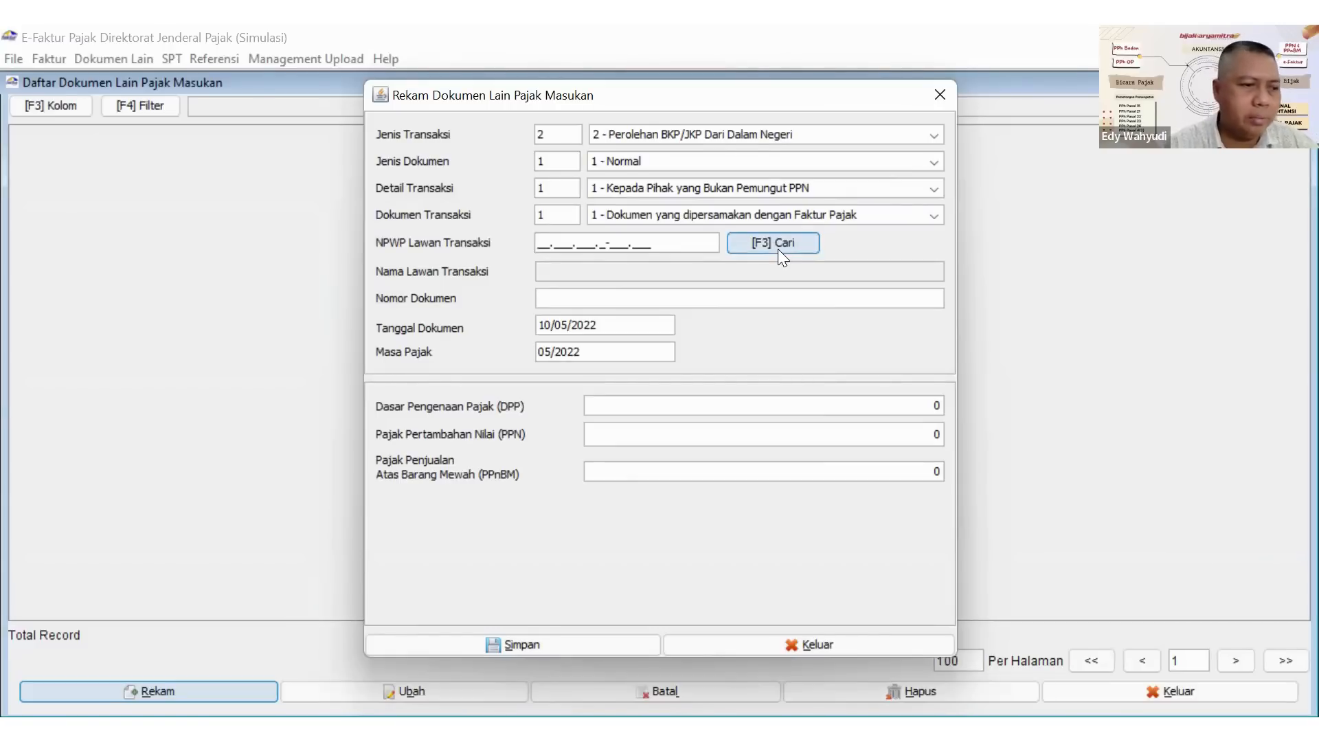
type("99.999.99")
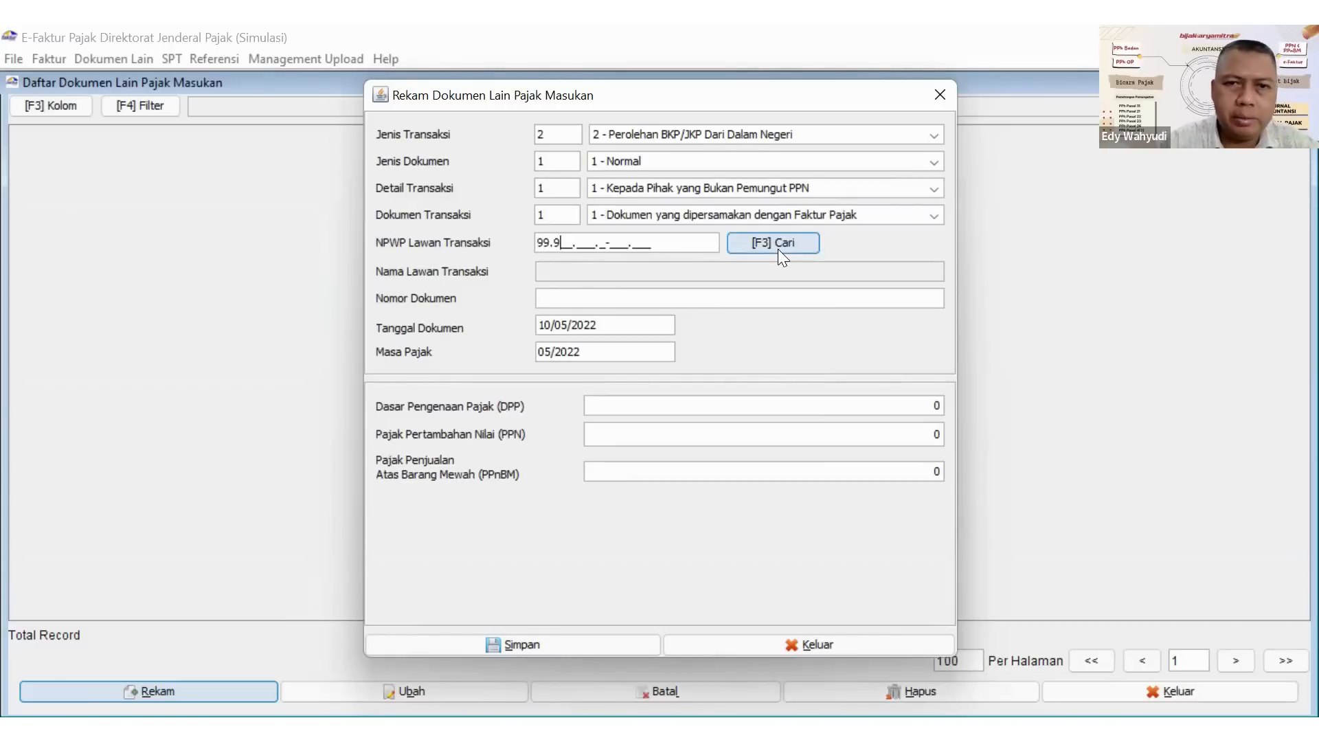
type("9.9-9")
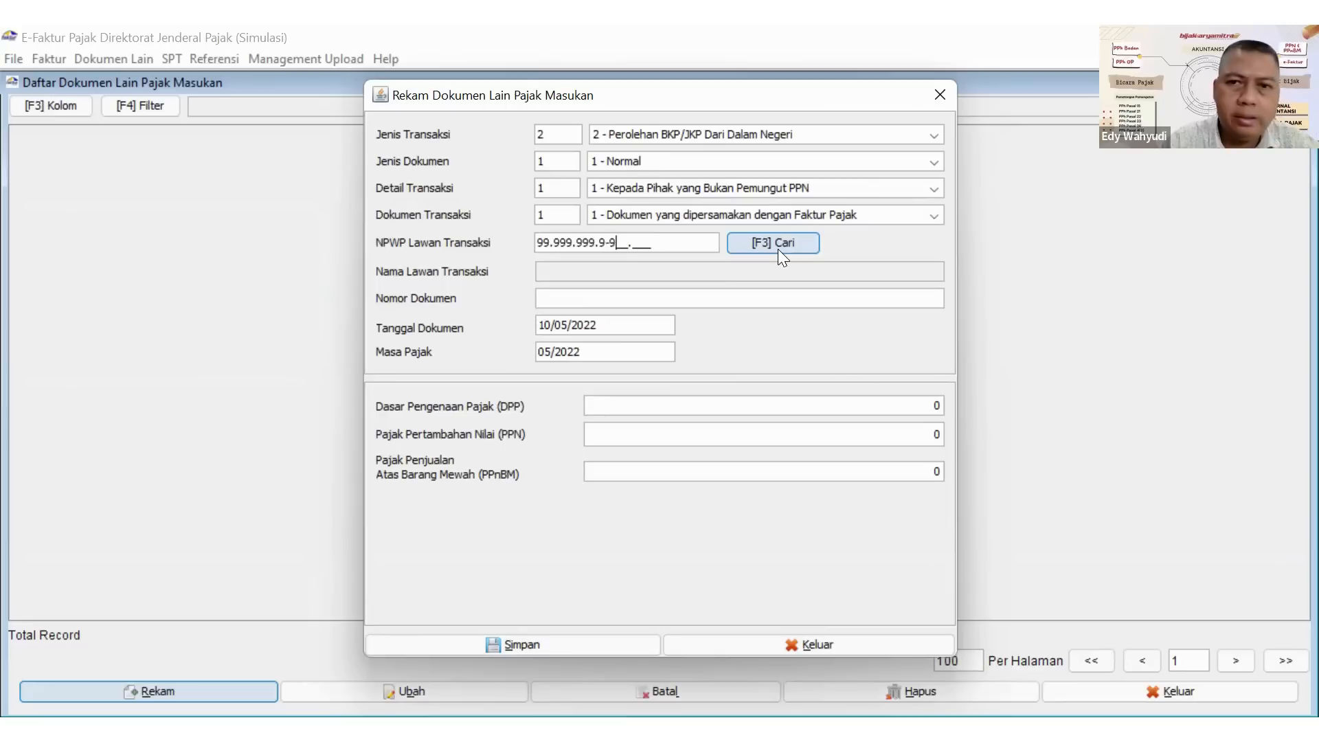
type("99.000")
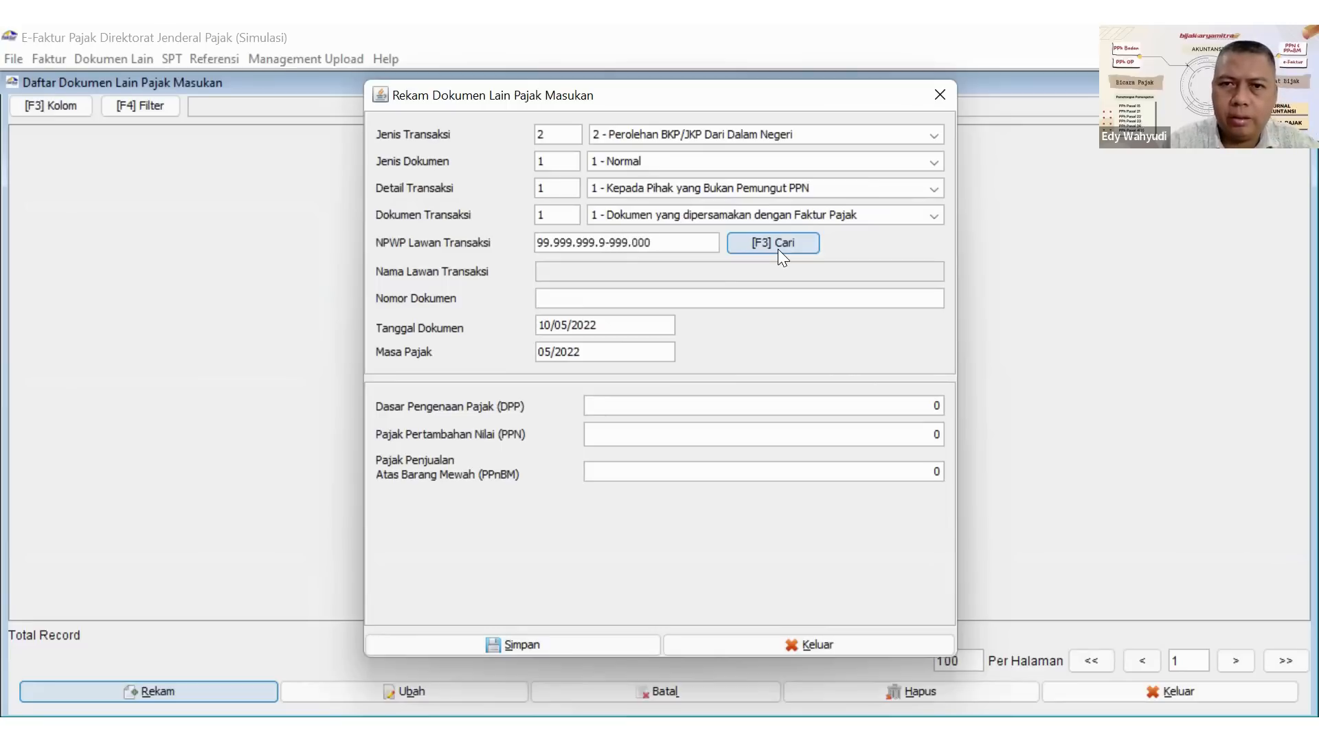
key("Tab")
type("P")
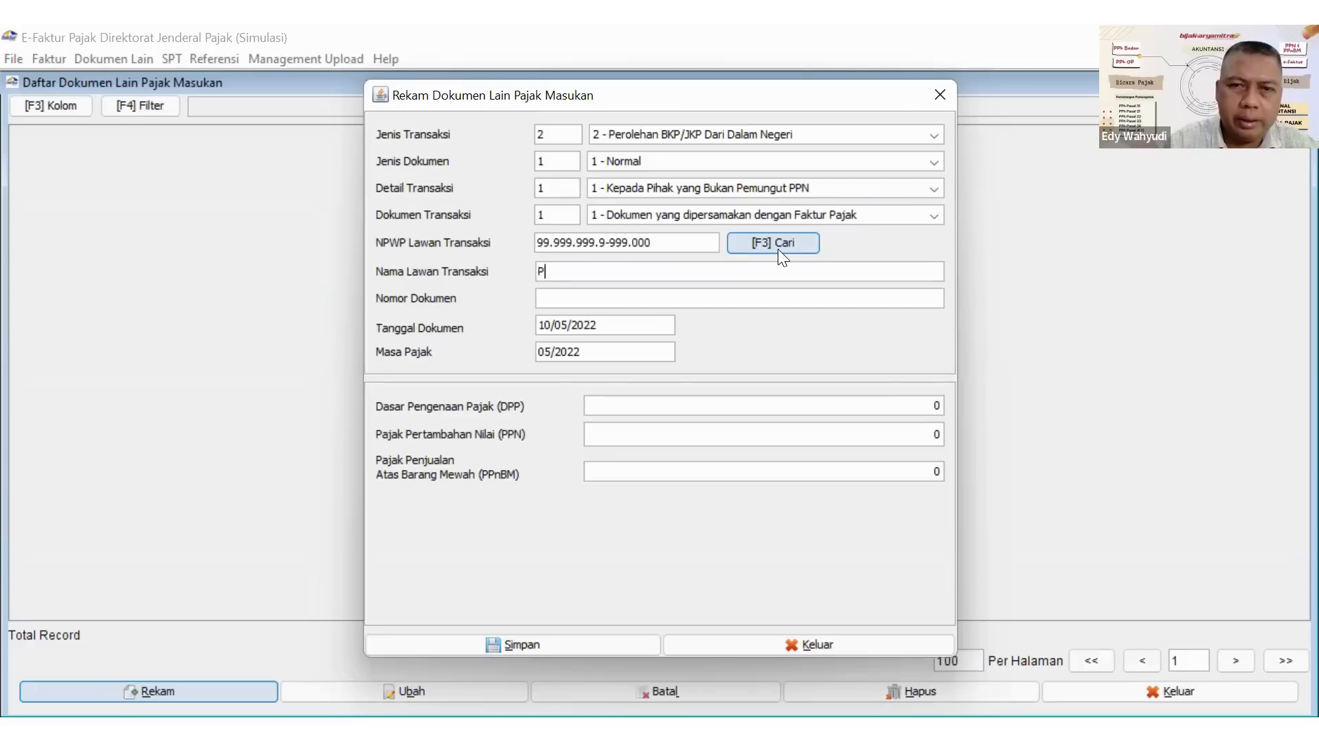
type("T. SINCHAN")
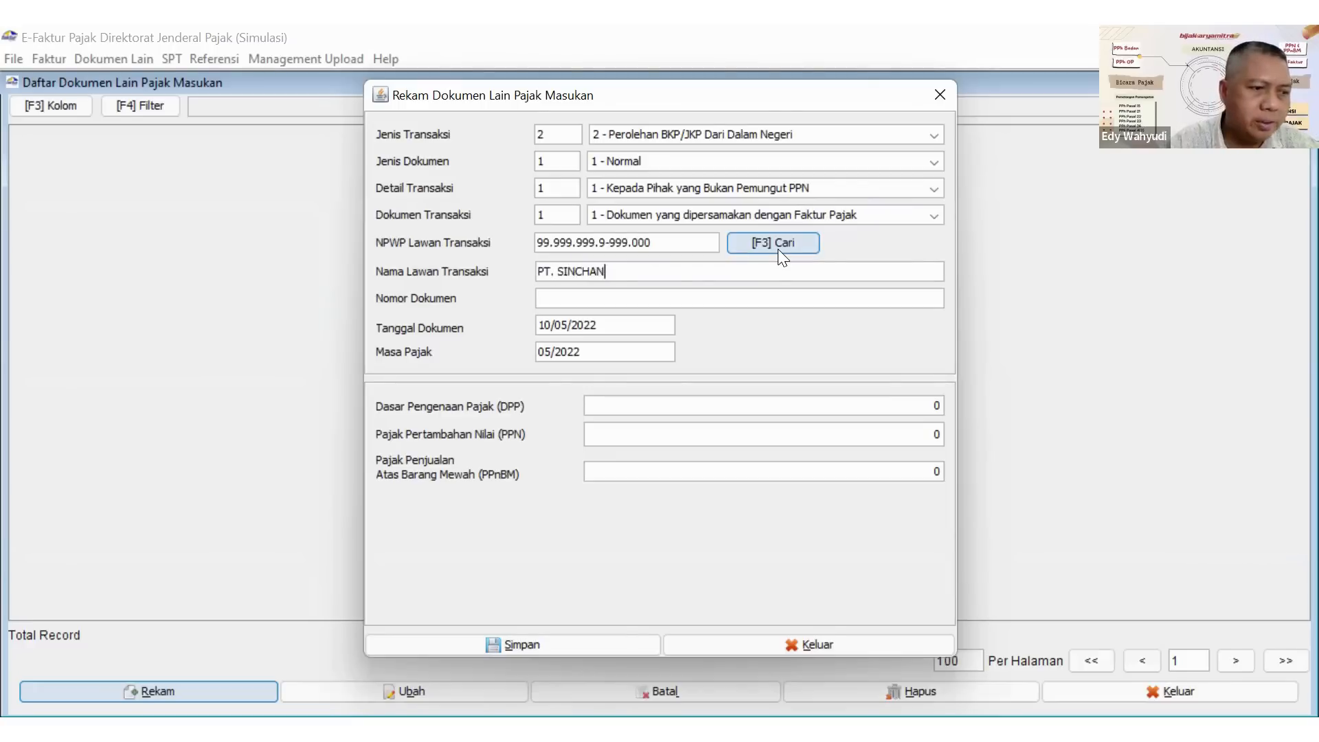
Paste T0KK0KUM3W4HN3HLUM4U as the document number of the PT. SINCHAN record.
left_click(635, 301)
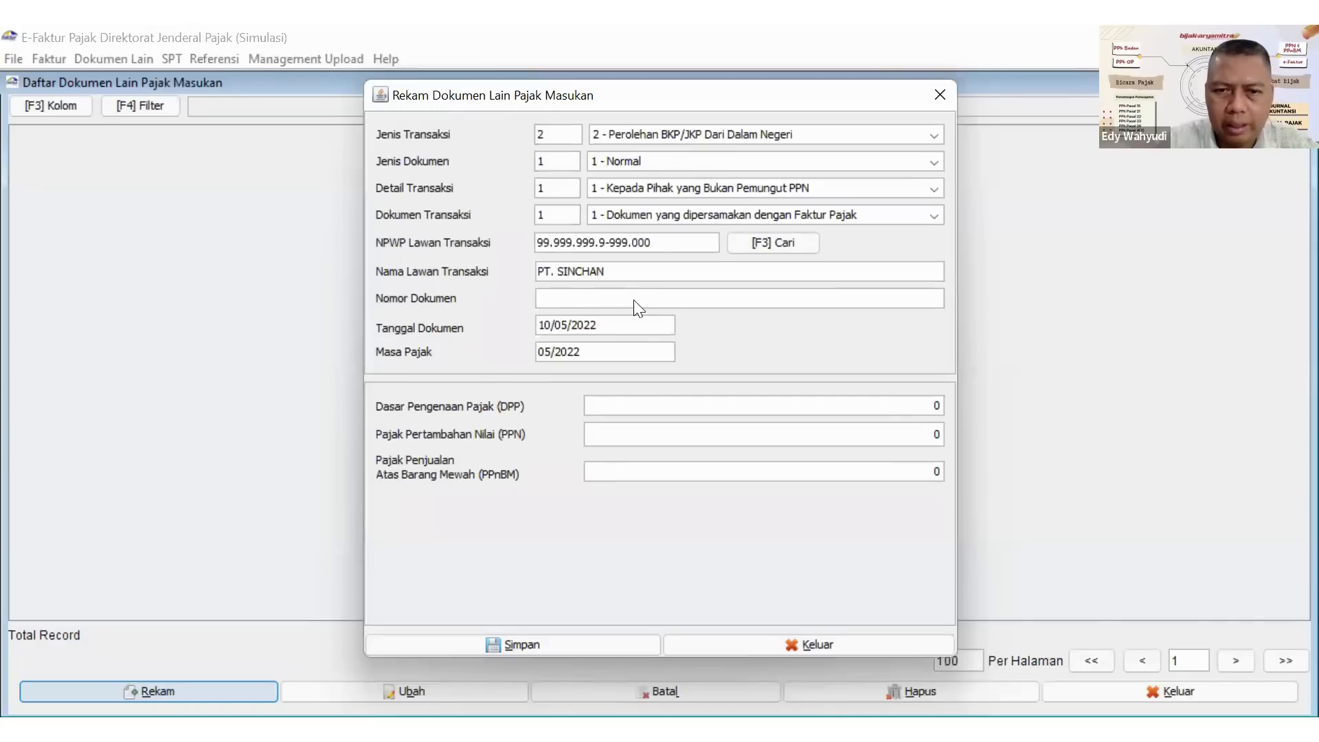
key("alt+Tab")
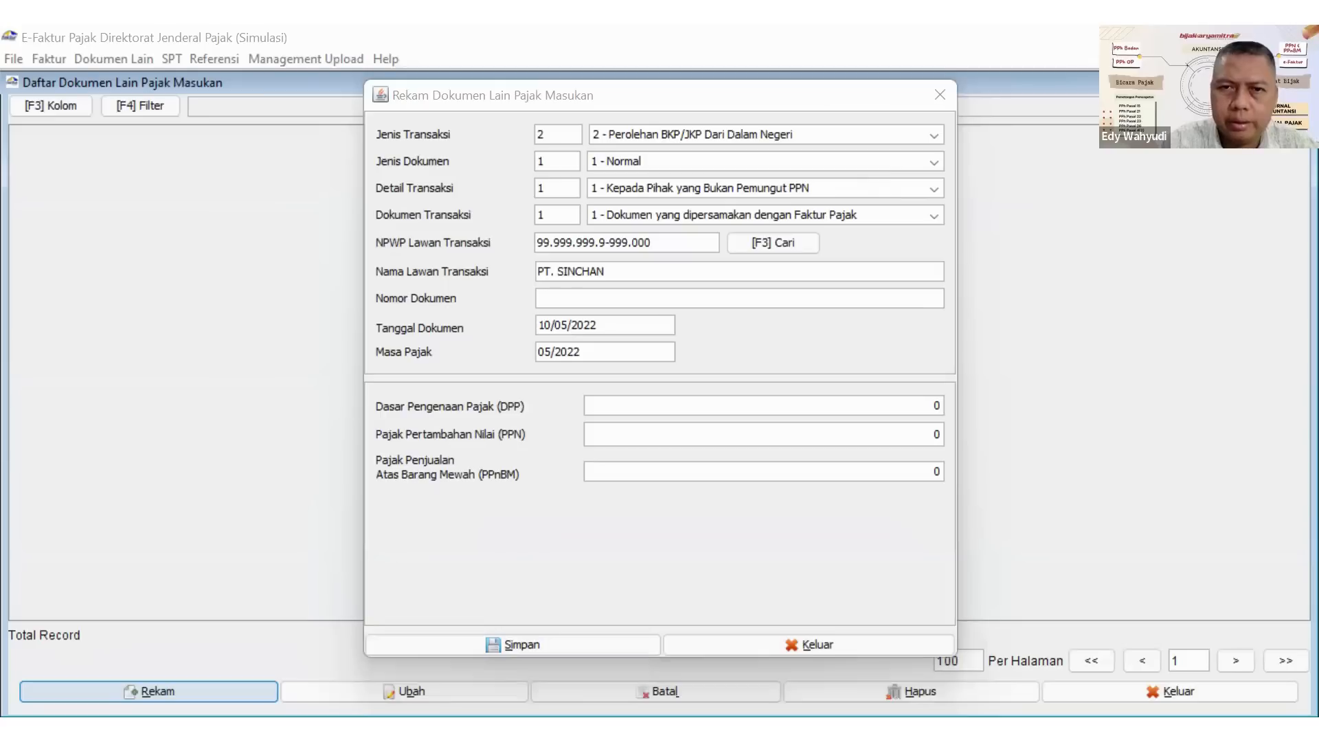
key("alt+Tab")
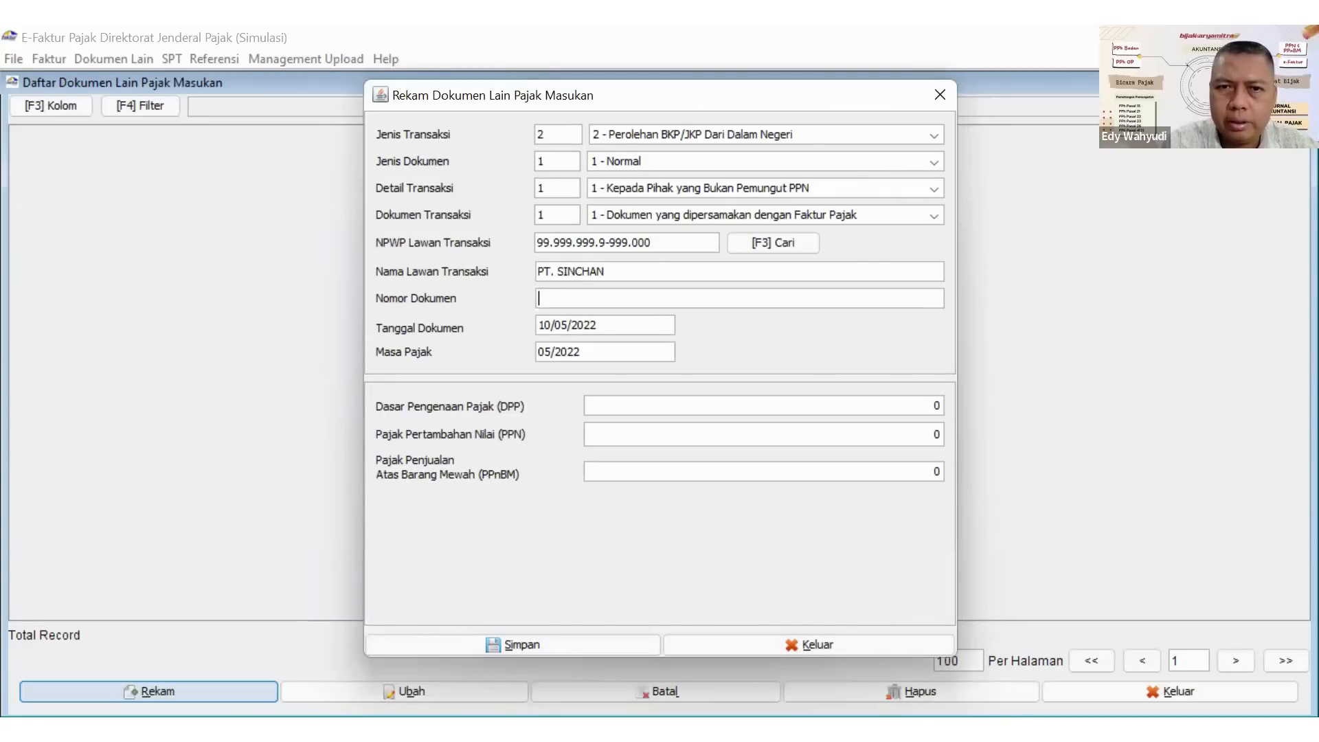
type("T0KK0KUM3W4HN3HLUM4U")
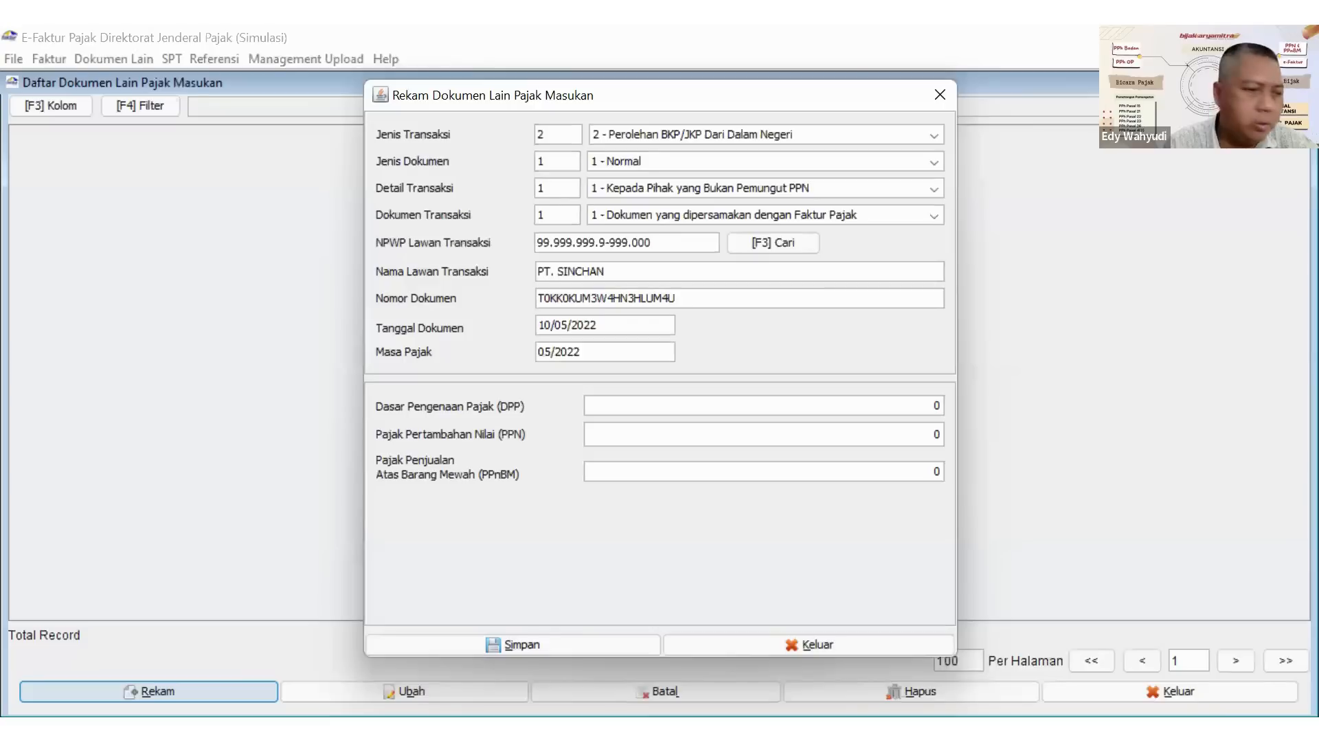
Set the document date of the PT. SINCHAN record to 30/04/2022.
key("ctrl+a")
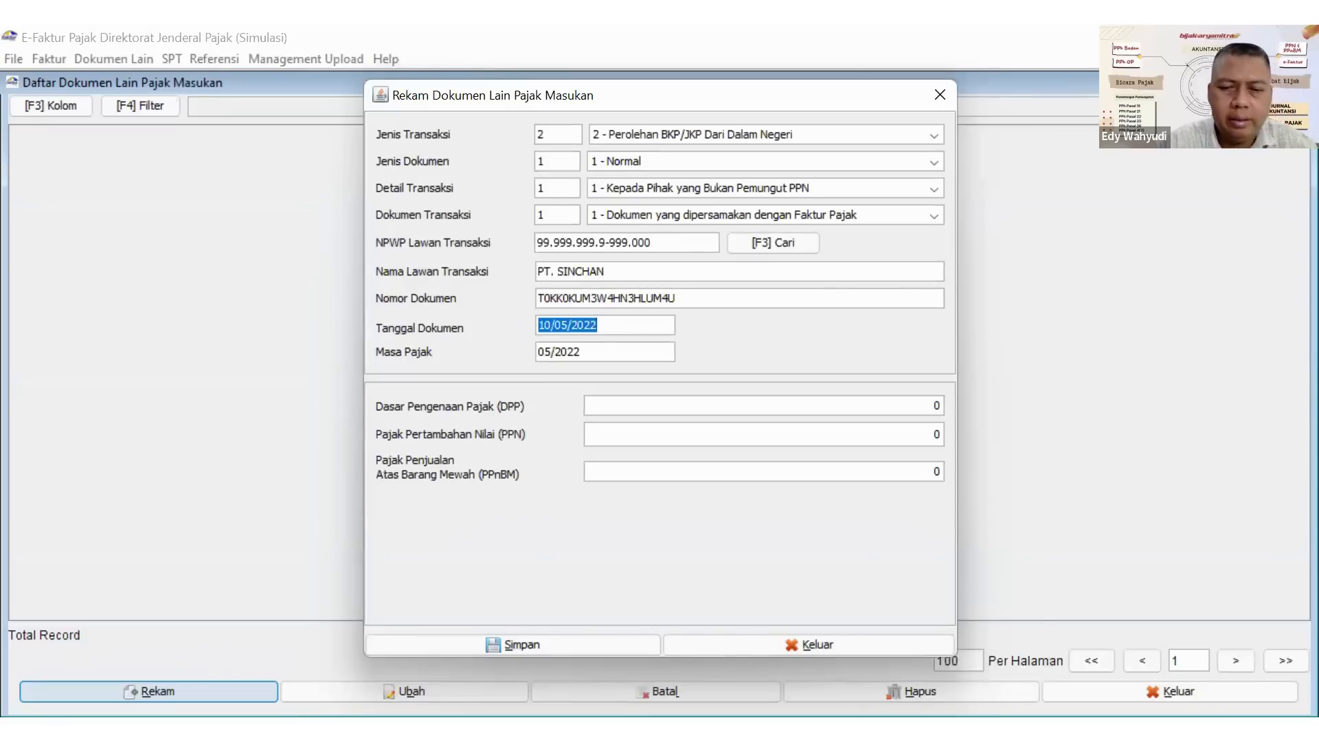
type("30/04/")
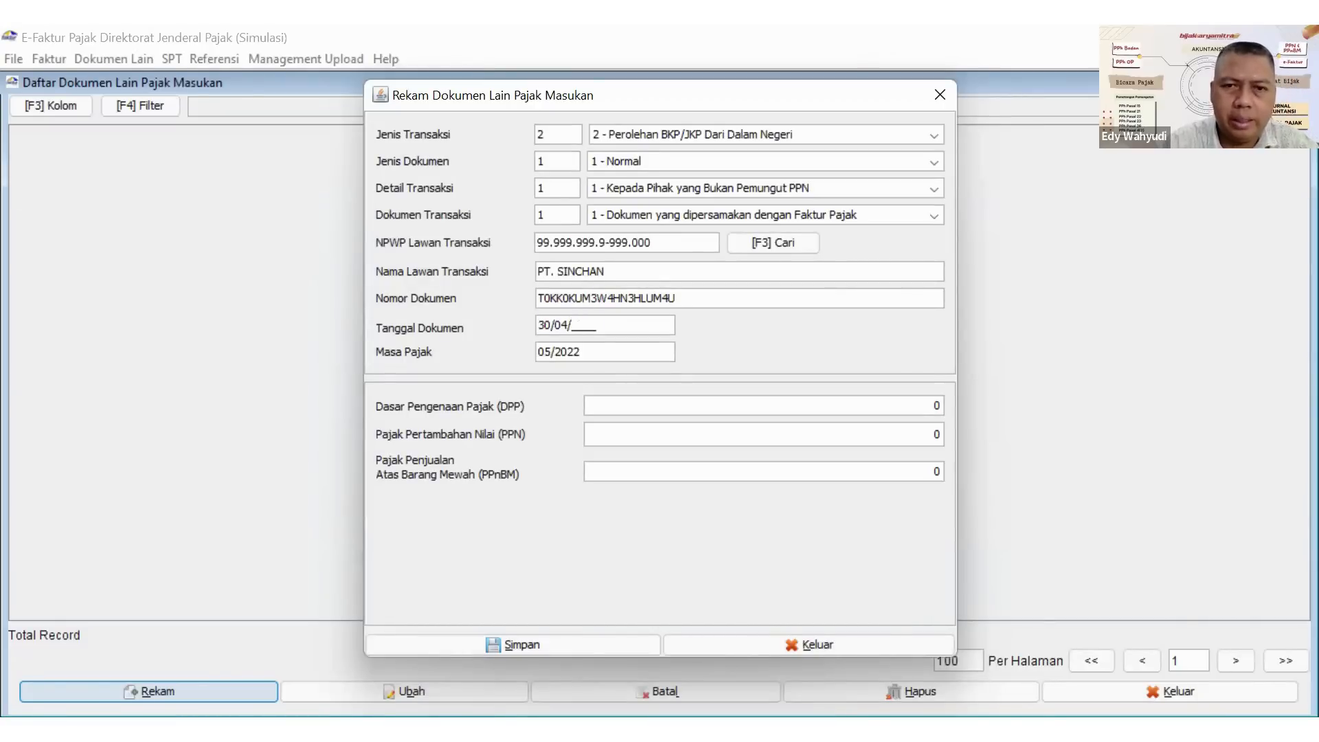
type("2022")
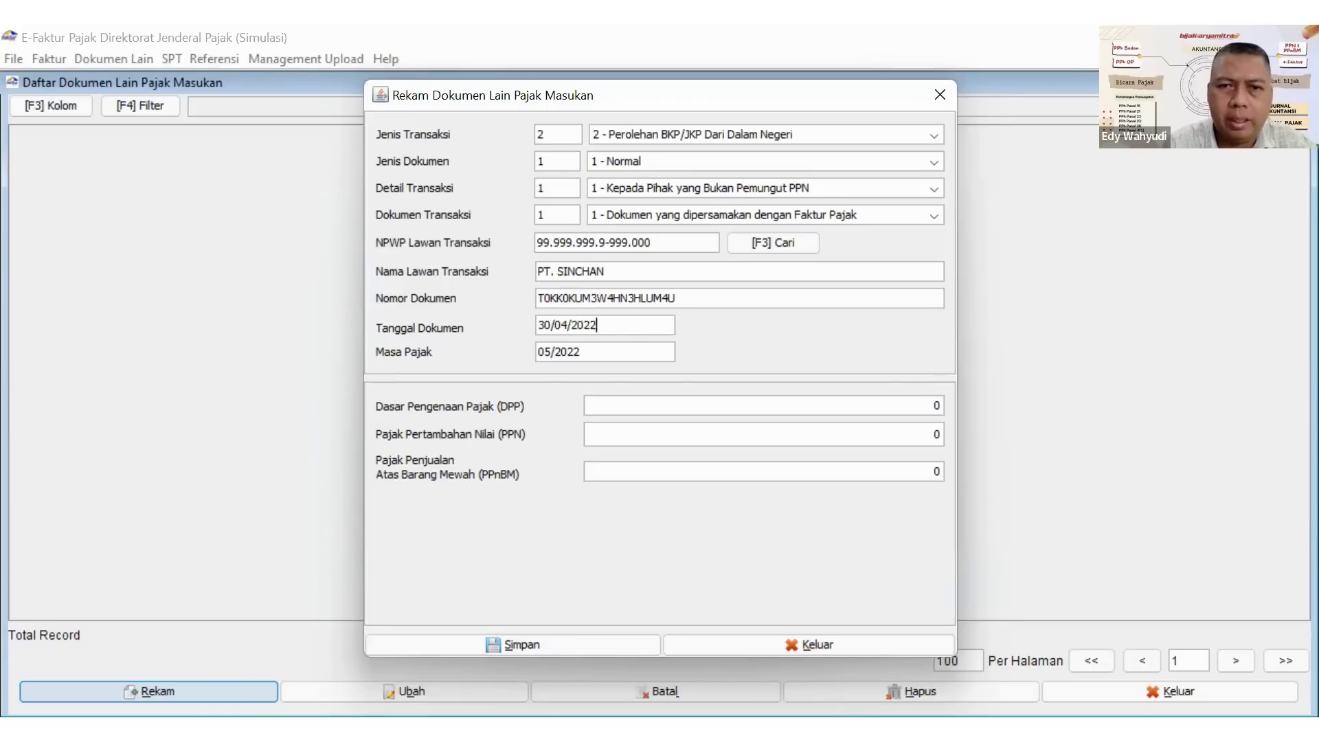
key("Tab")
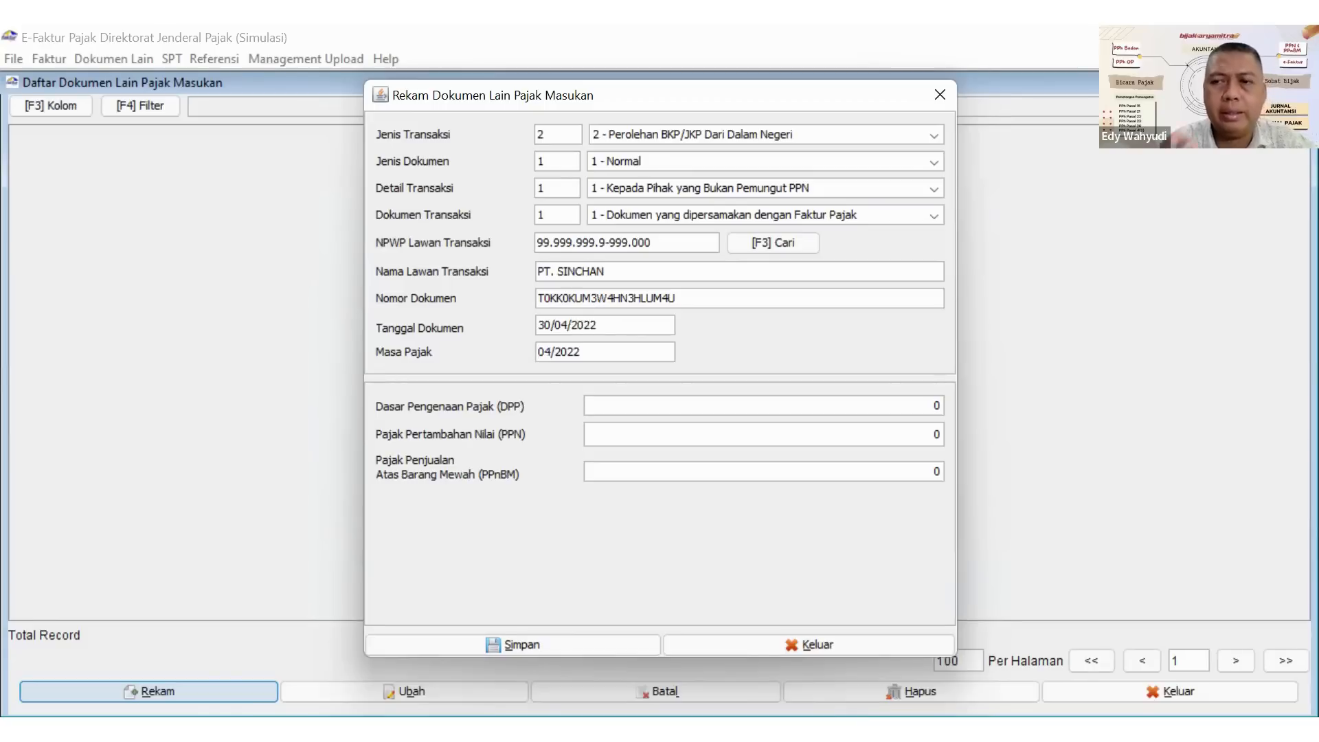
Set the PT. SINCHAN record's tax base (DPP) to 200.000.000 and its PPN to 22.000.000.
key("Tab")
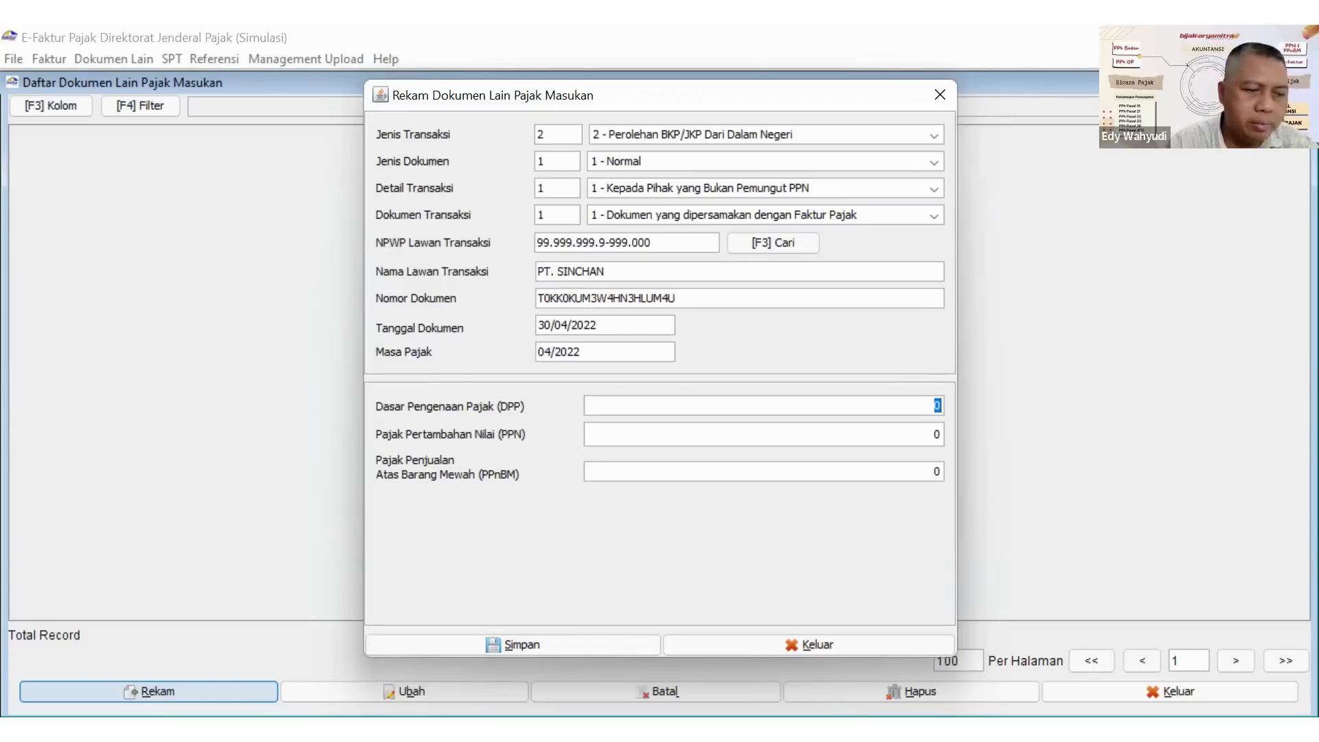
type("2000000")
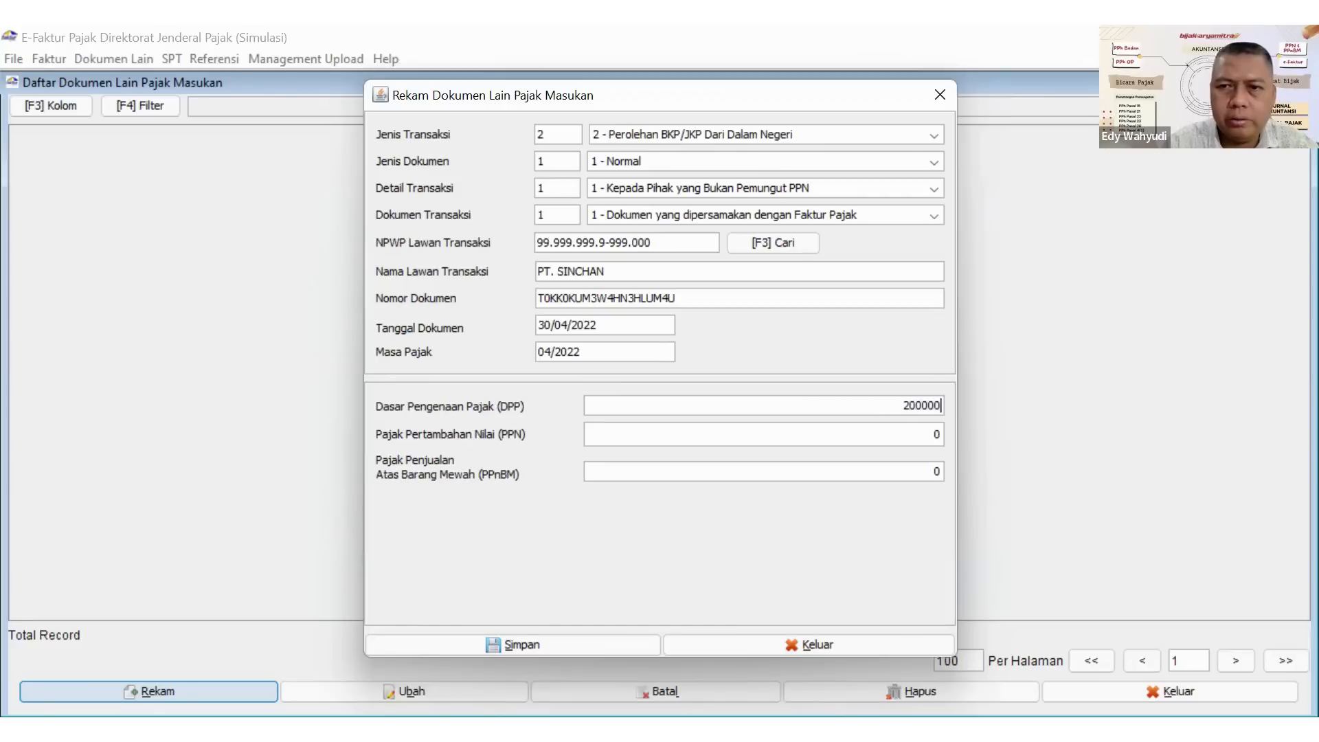
type("00")
key("Tab")
key("BackSpace")
type("2")
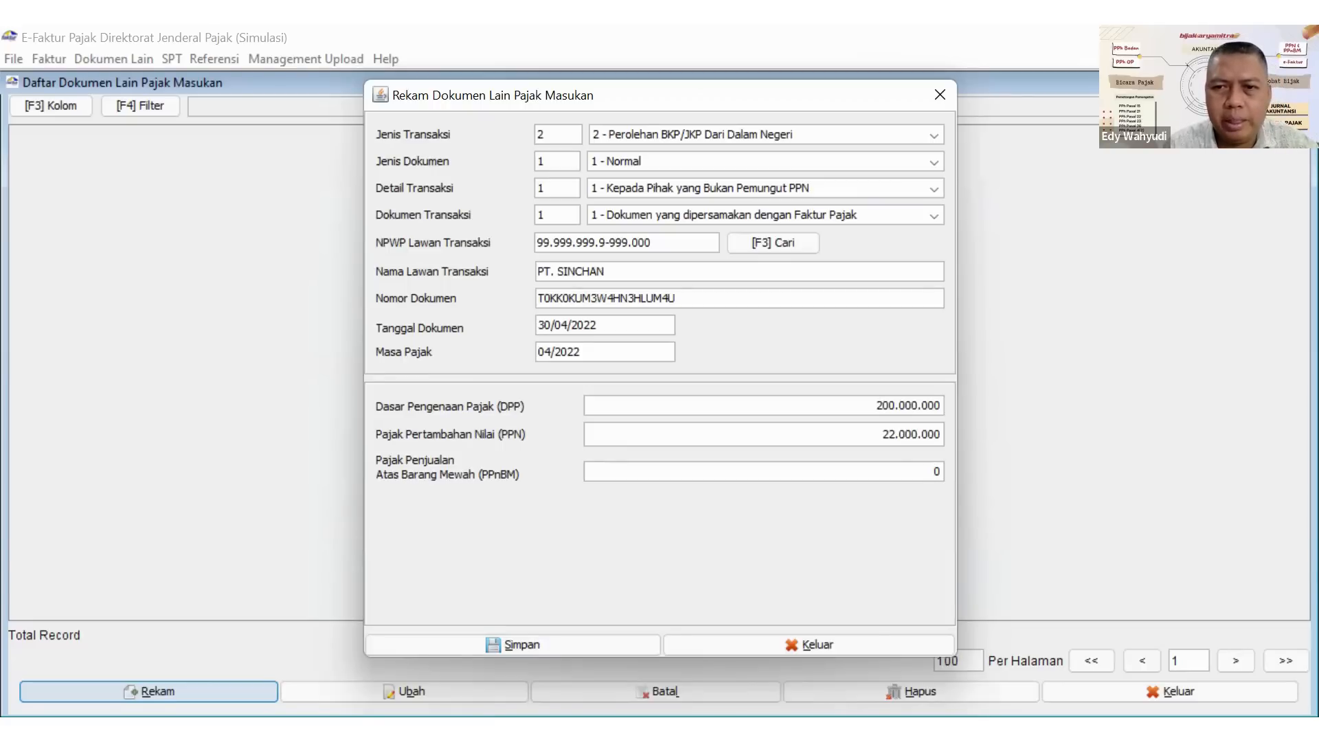
Save the PT. SINCHAN document without creating another one and close the list of other input tax documents.
left_click(514, 644)
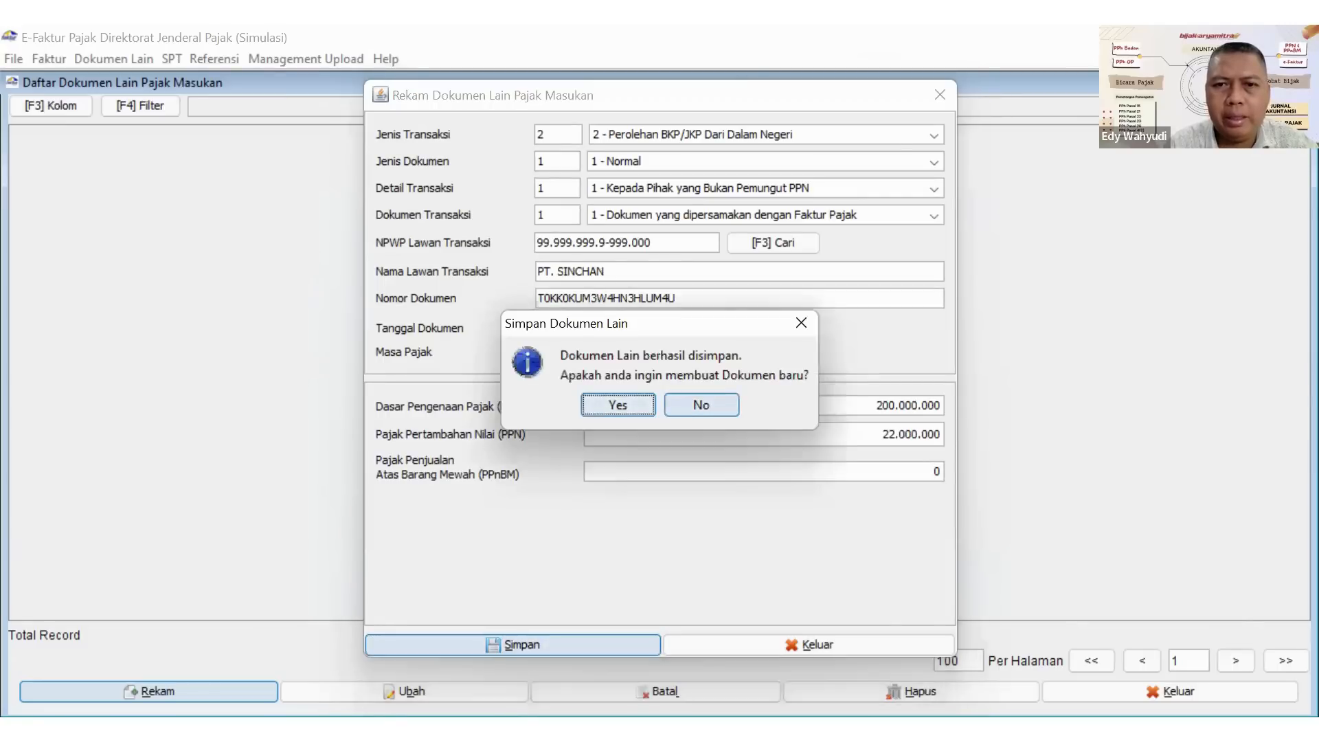
left_click(701, 405)
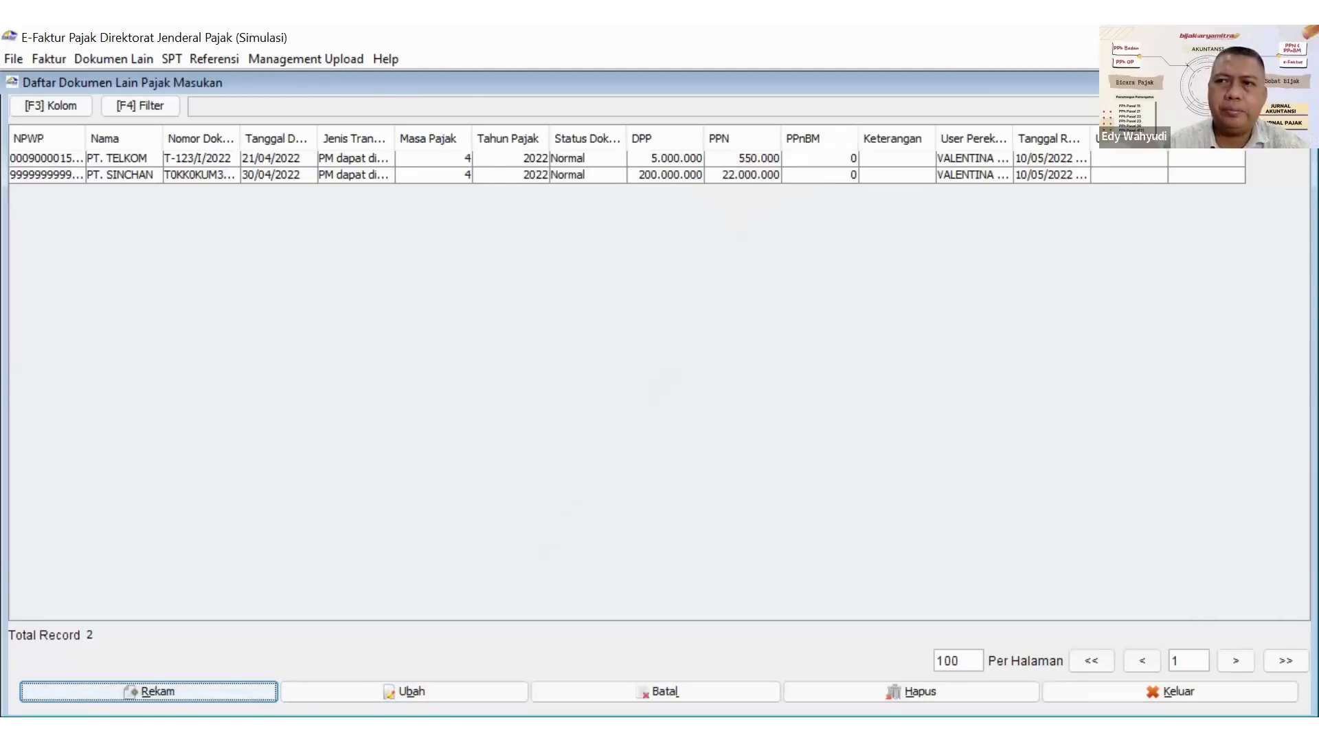
left_click(1303, 82)
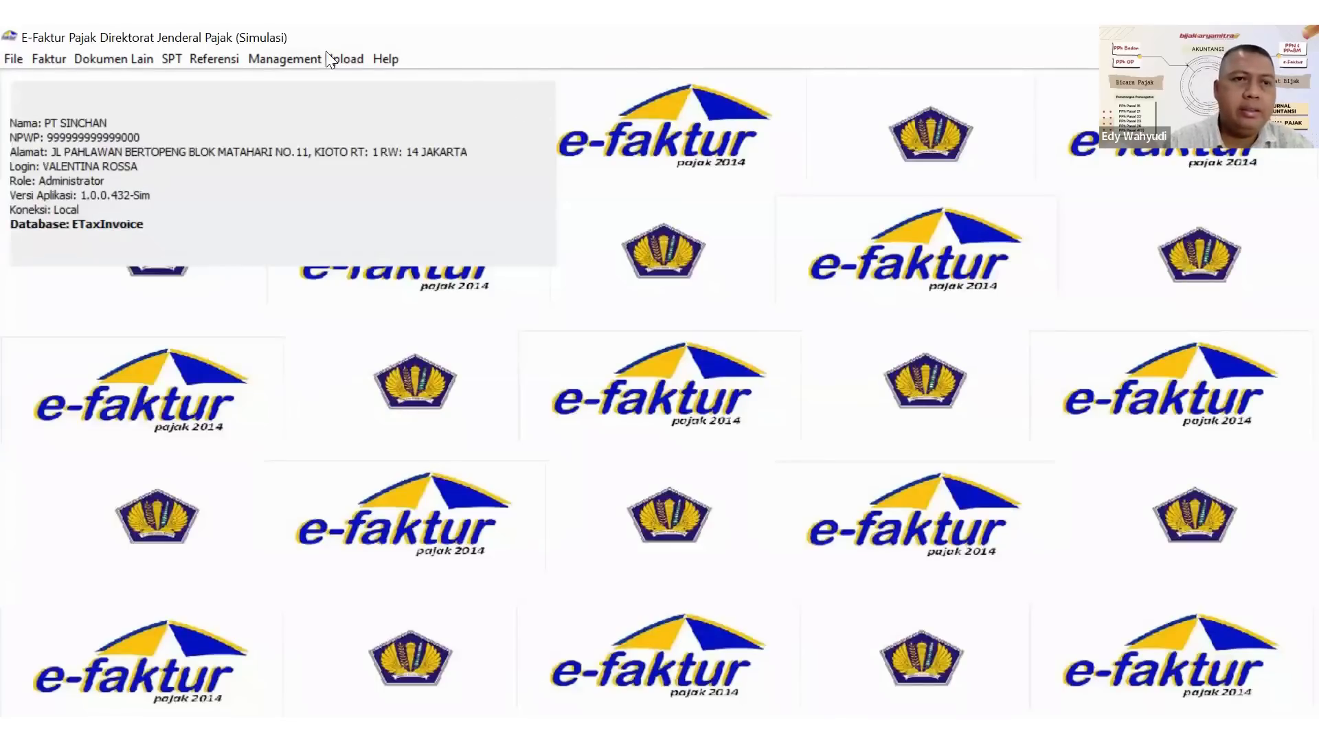
Open the list of existing SPT returns (Buka SPT) and refresh it.
left_click(44, 59)
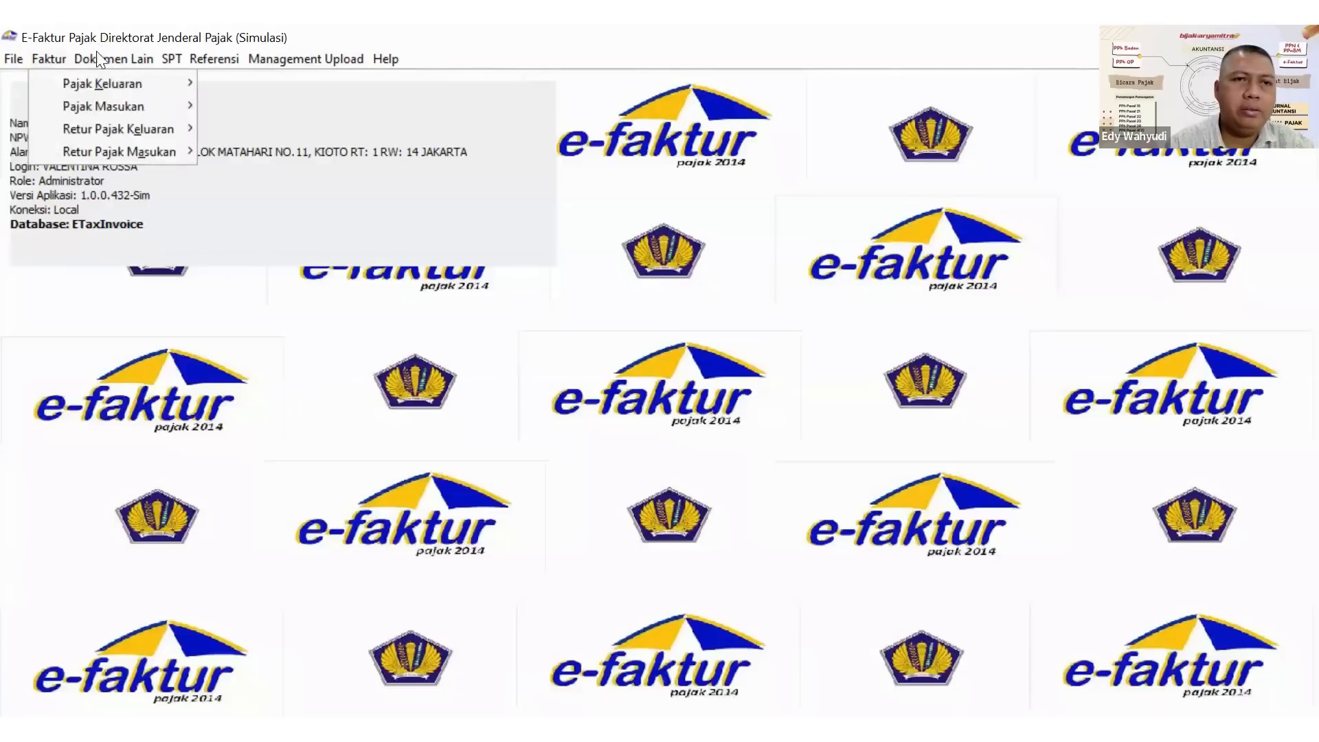
mouse_move(166, 59)
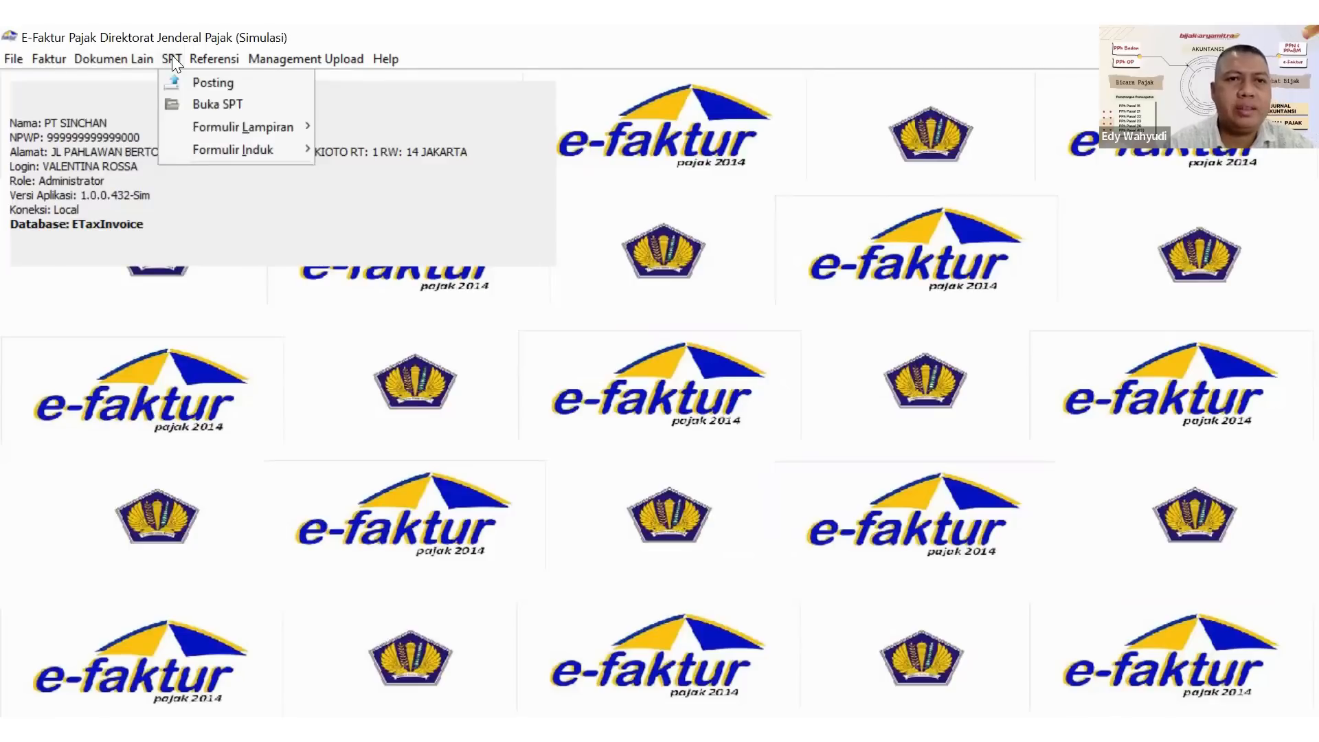
left_click(205, 103)
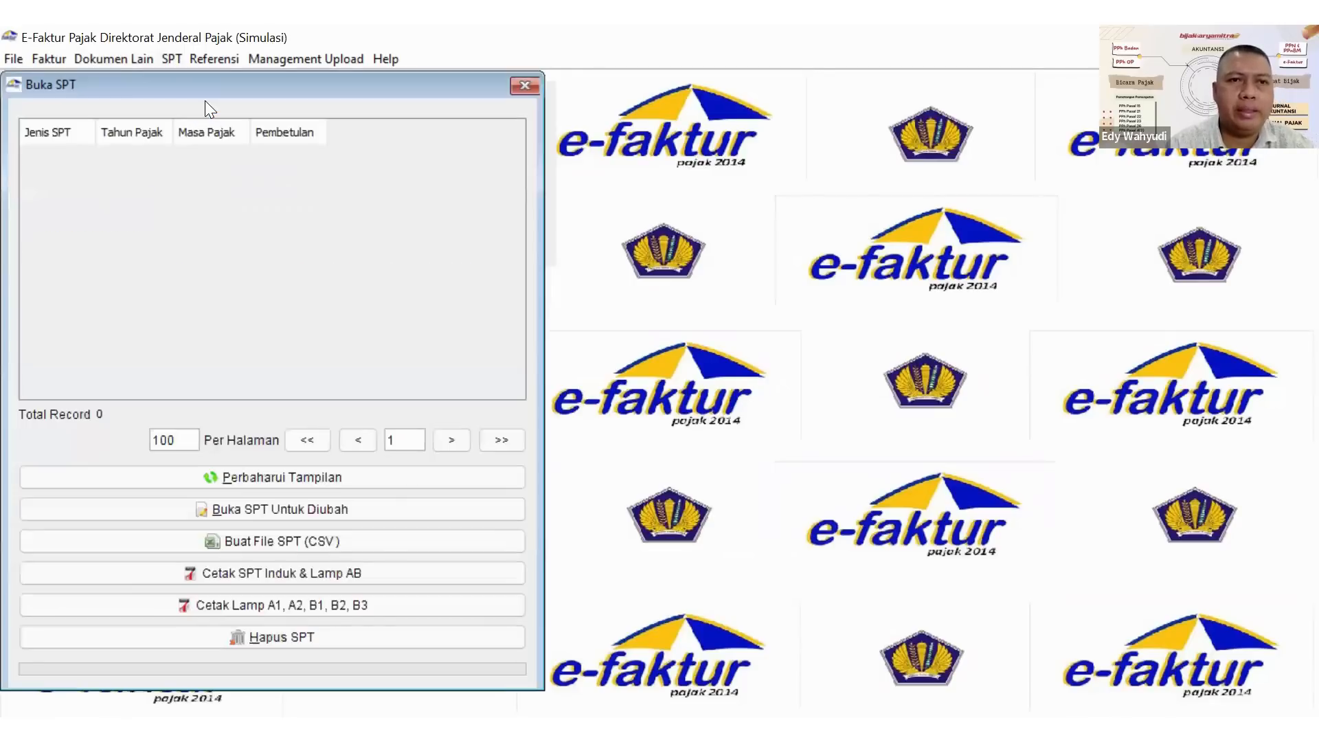
left_click(239, 476)
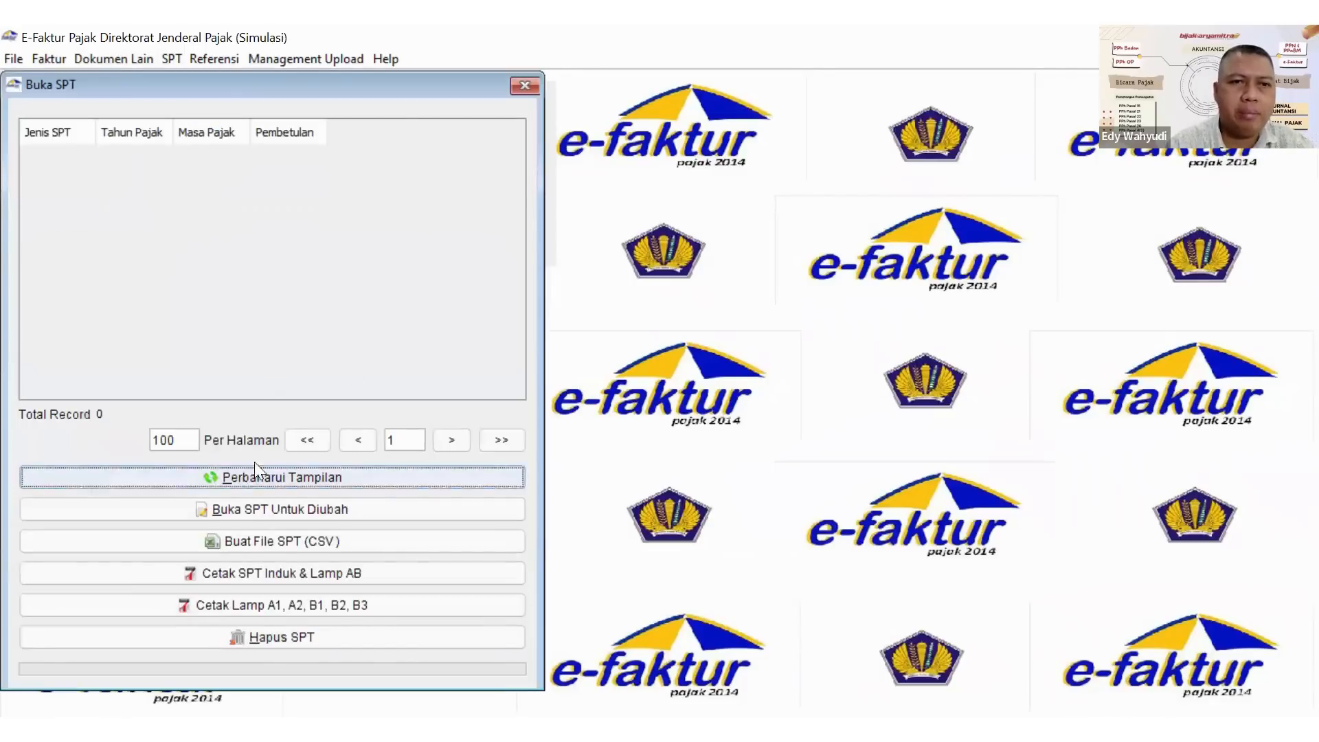
Open SPT posting, set the tax period to 04 of 2022 and check the number of PK and PM documents.
left_click(177, 56)
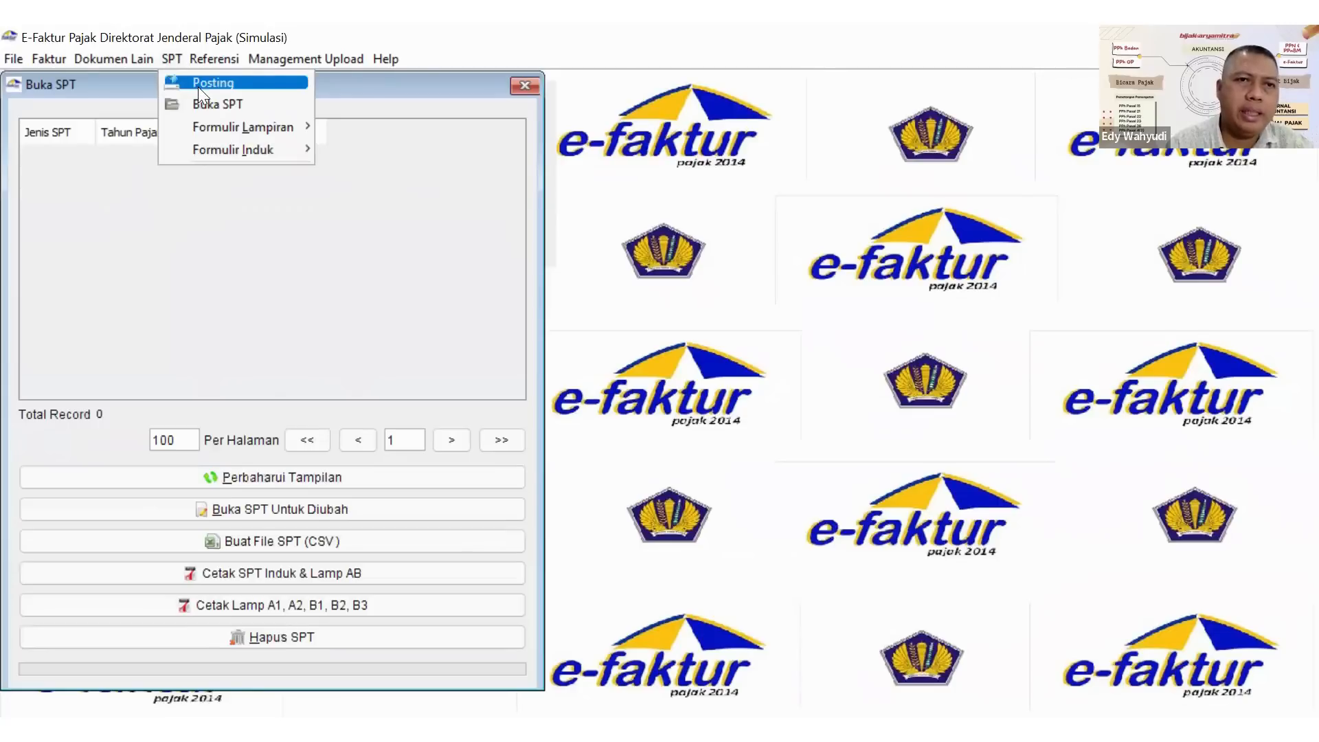
left_click(198, 84)
left_click(204, 117)
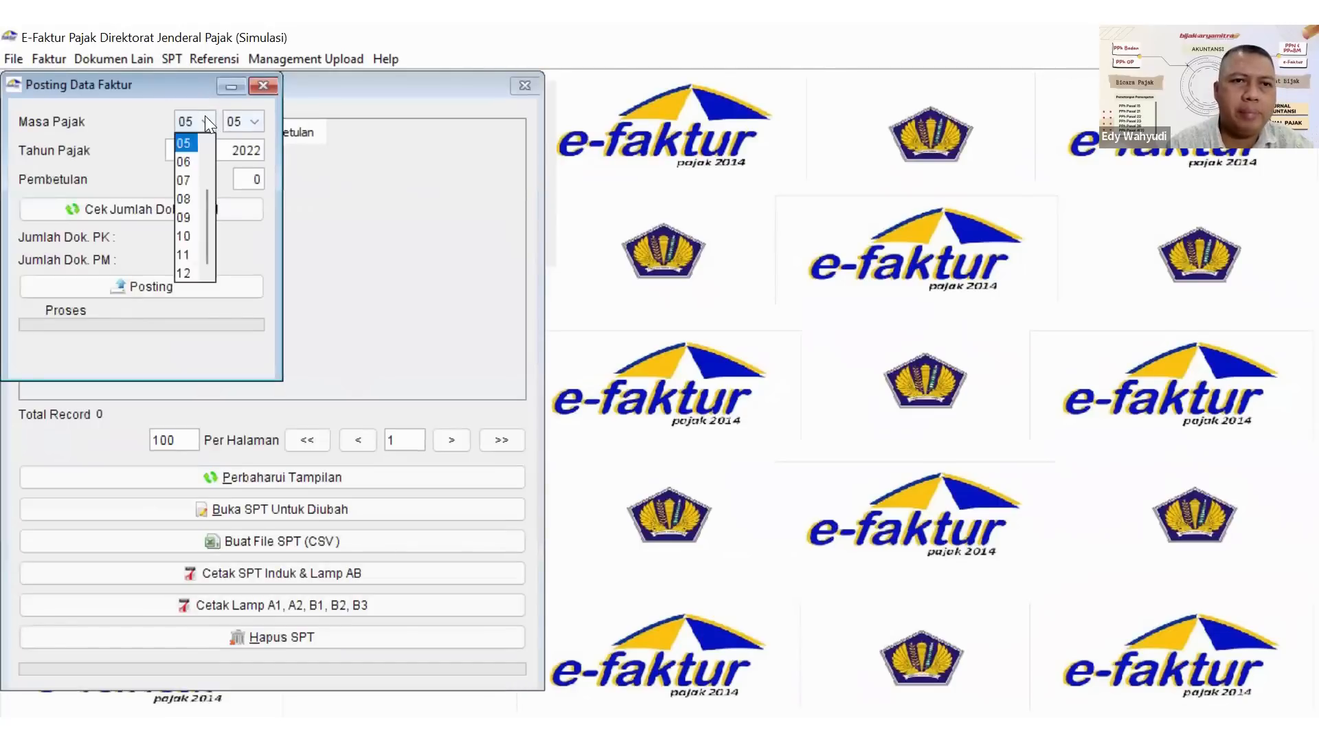
left_click(206, 143)
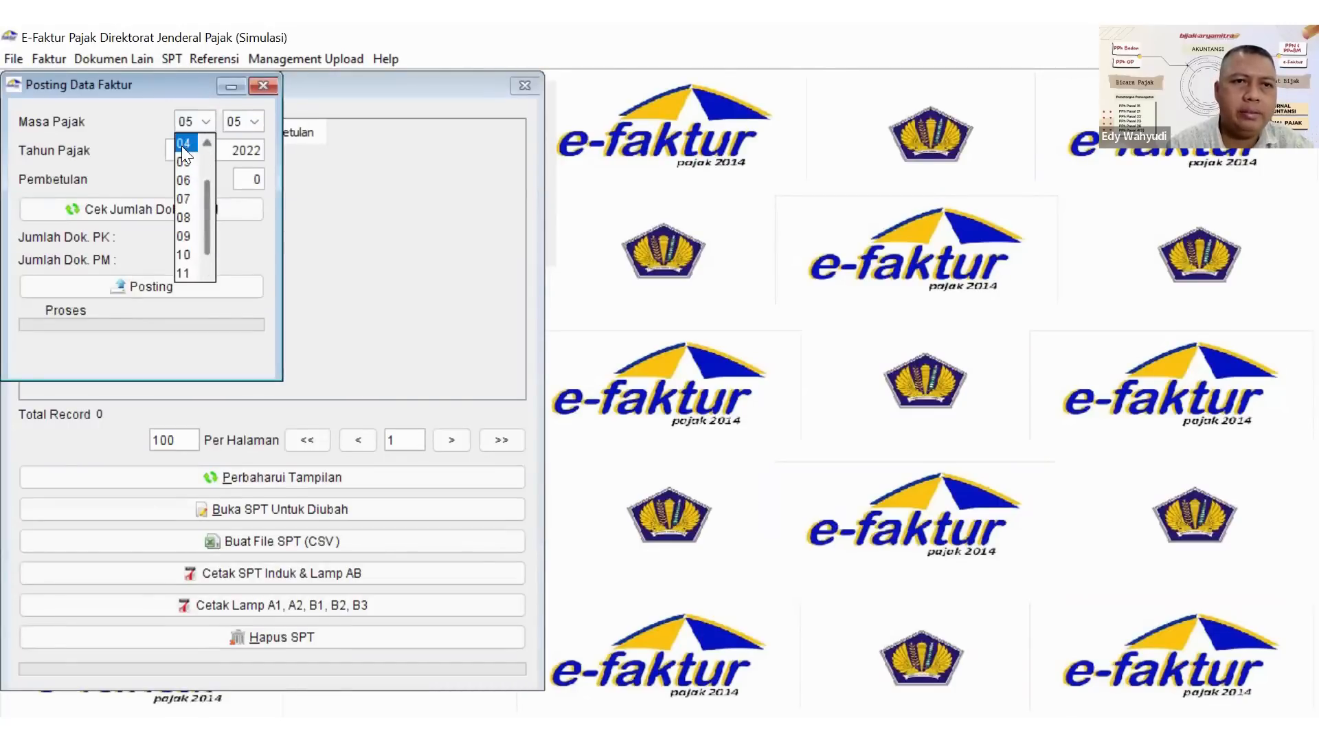
left_click(183, 143)
left_click(129, 210)
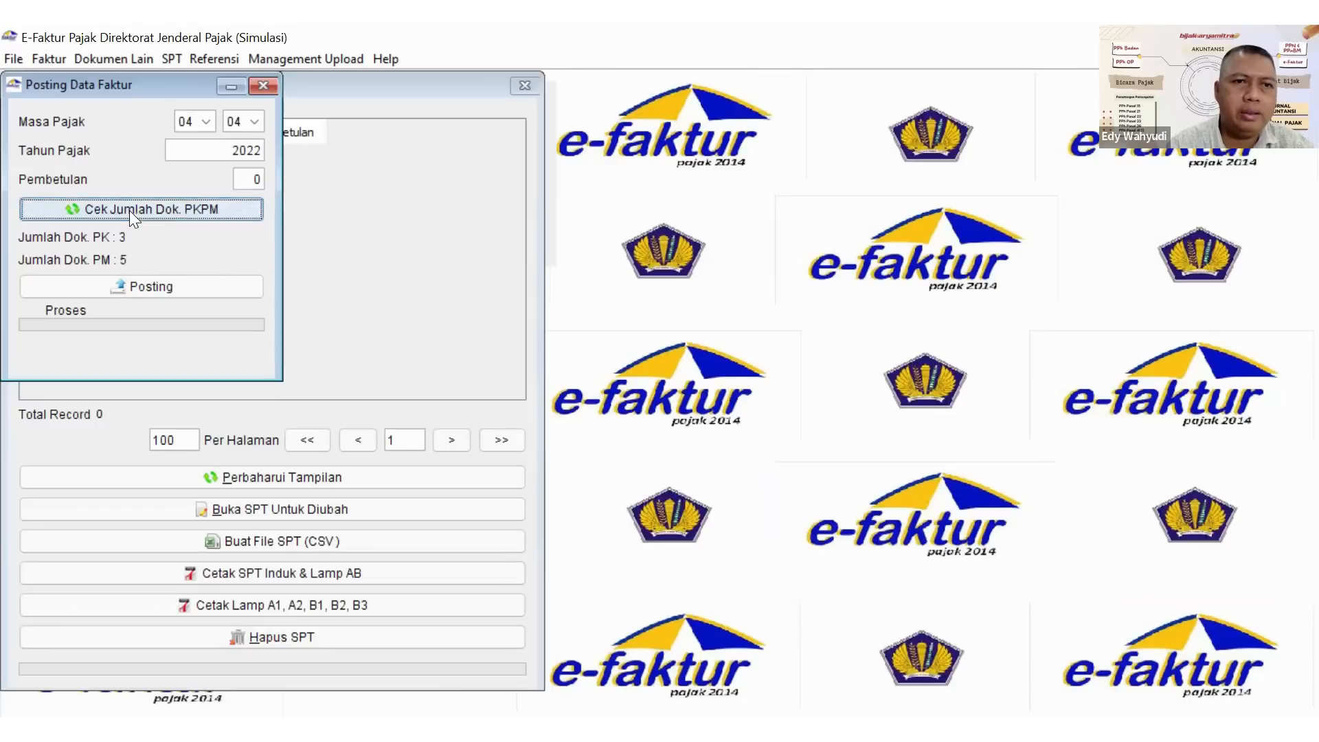
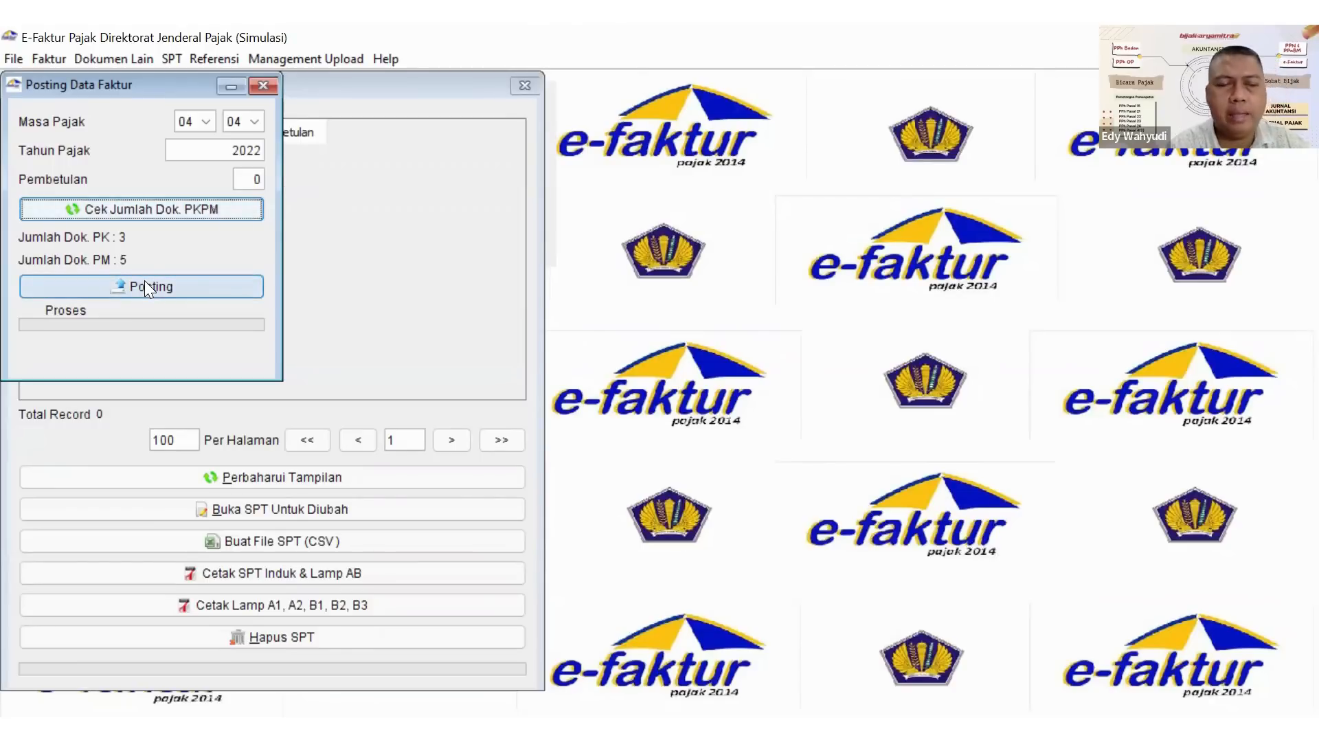
Post the period 04 of 2022 PK and PM documents to the SPT and close the posting window.
left_click(145, 285)
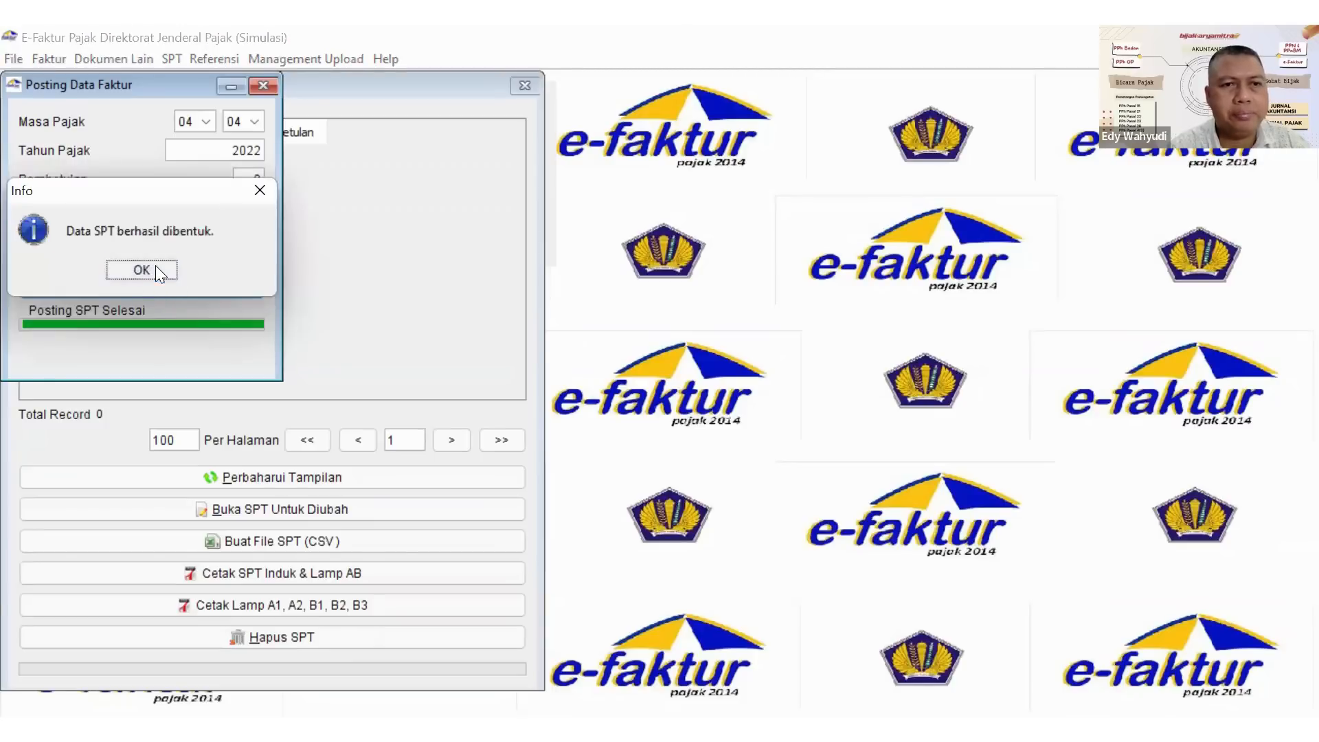
left_click(157, 270)
left_click(263, 85)
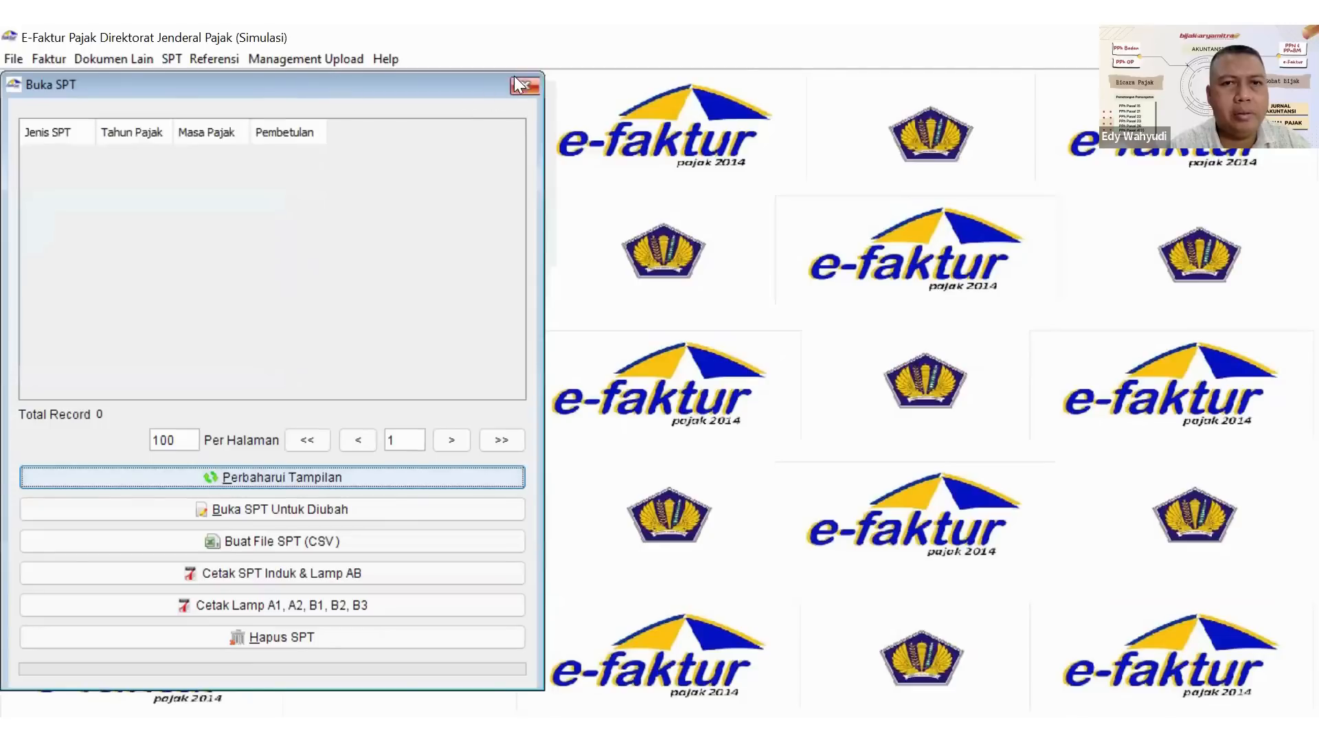
Refresh the SPT list and open the April 2022 SPT for editing.
left_click(237, 476)
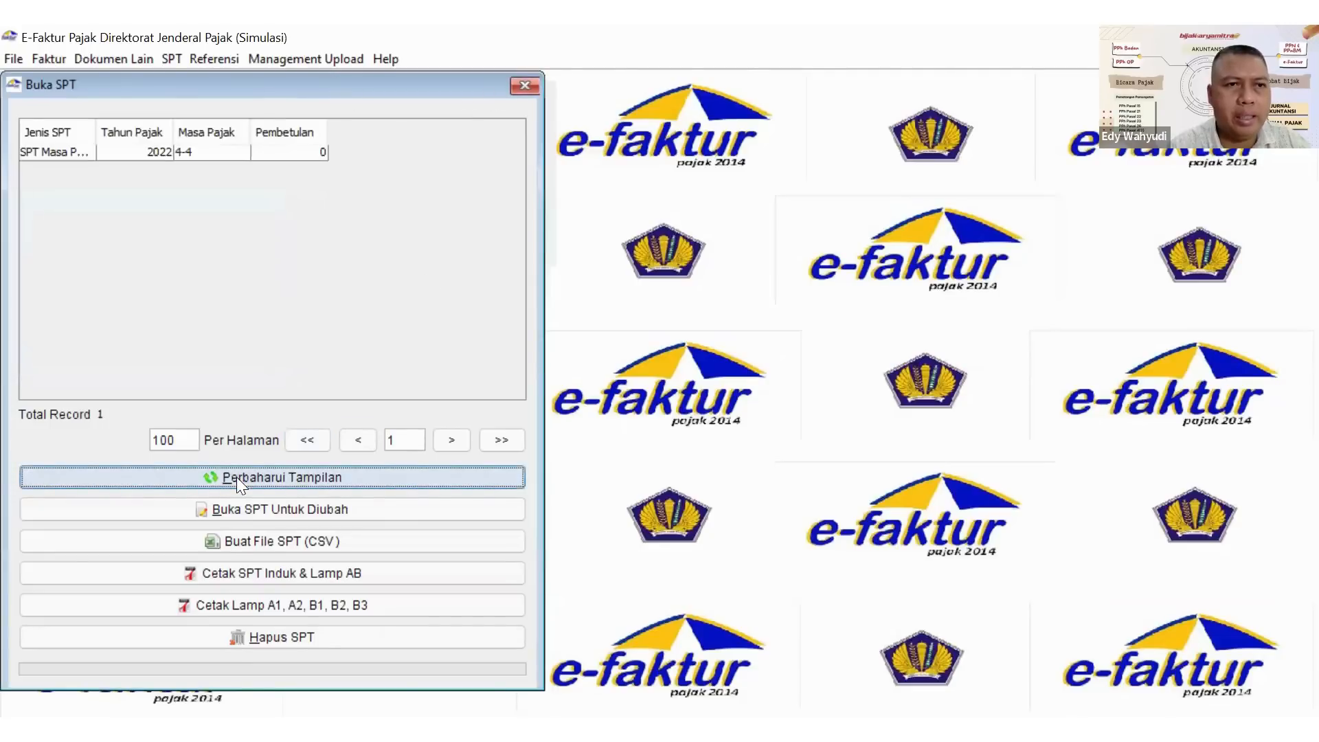
left_click(68, 150)
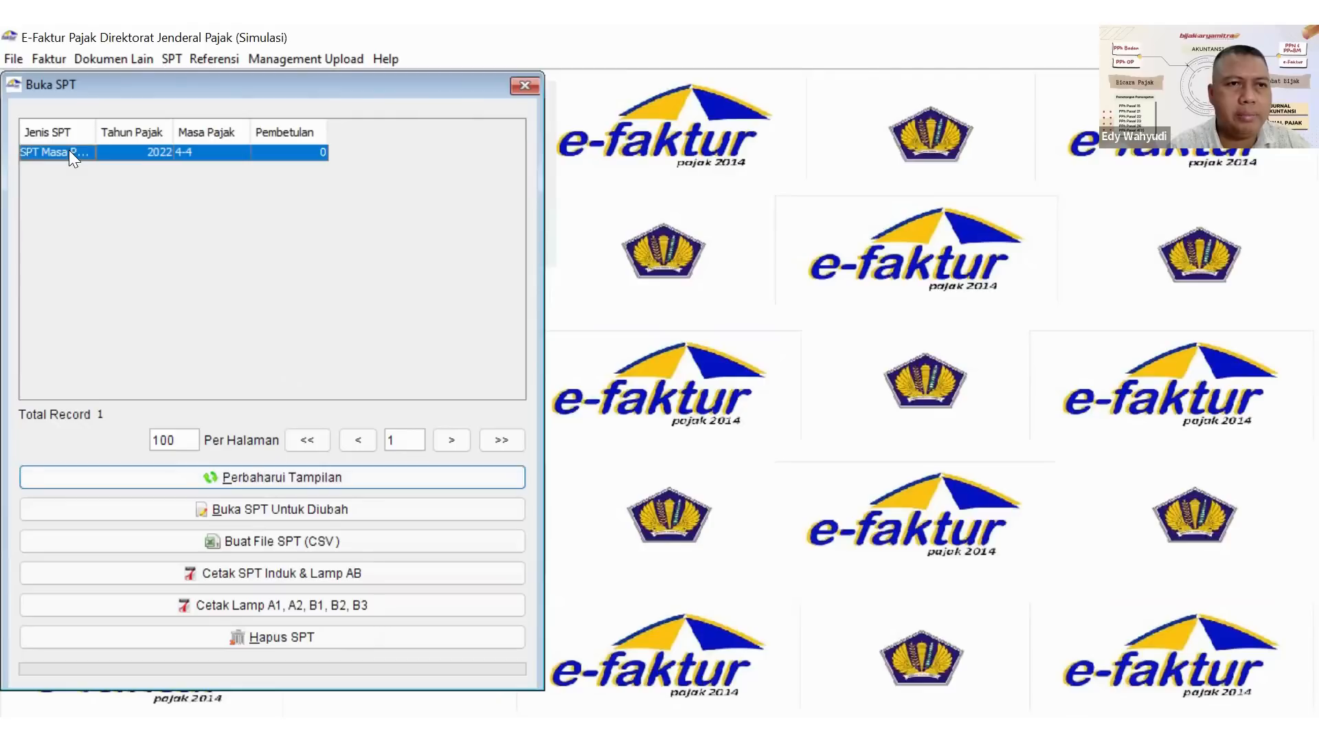
left_click(211, 505)
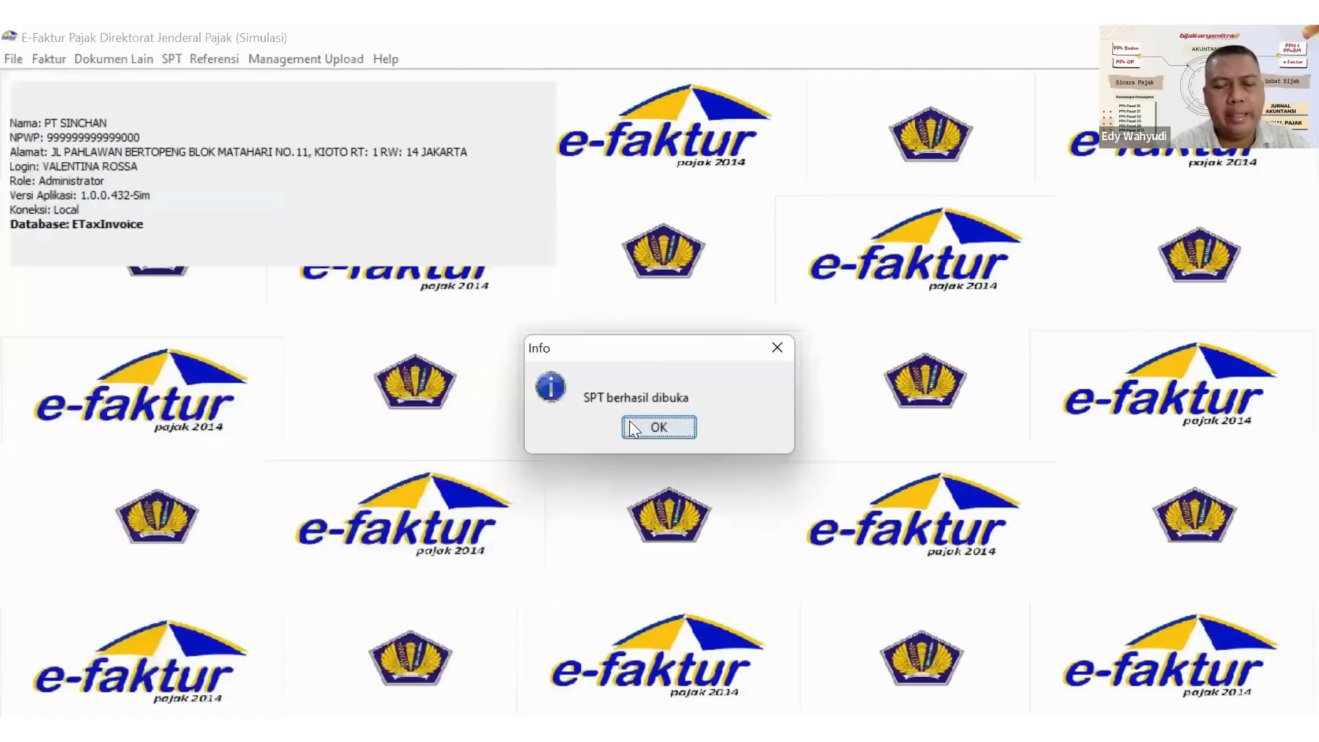
left_click(632, 427)
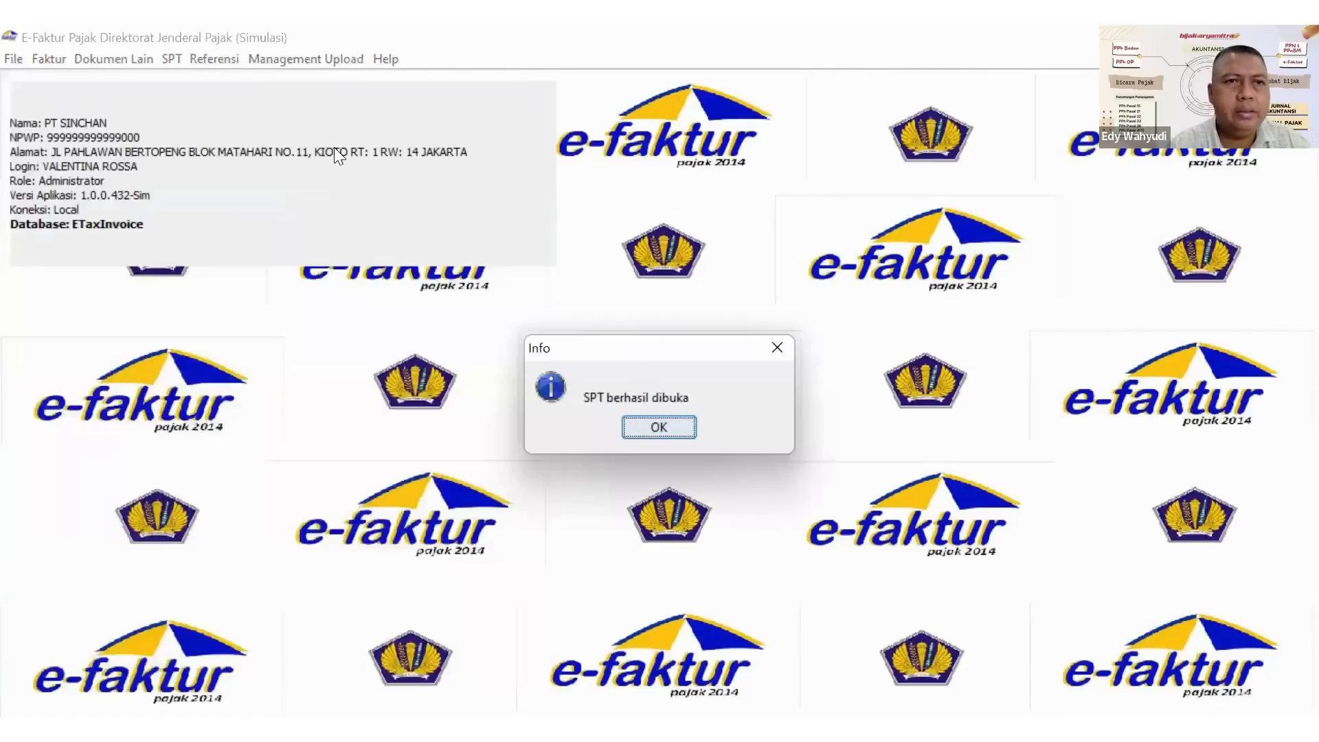
Open attachment form 1111 AB and set the tax base of domestic deliveries with combined invoices (Faktur Pajak Digunggung) to 200000000.
left_click(171, 59)
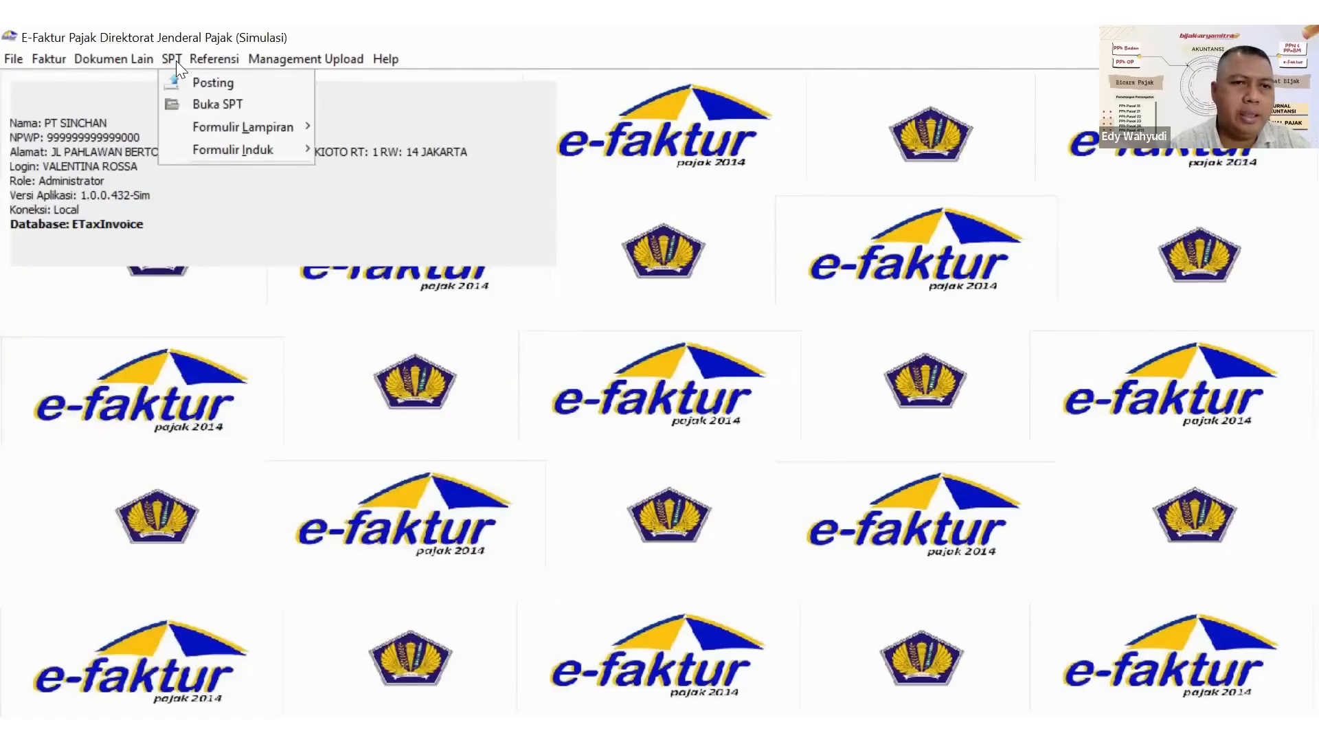
mouse_move(223, 126)
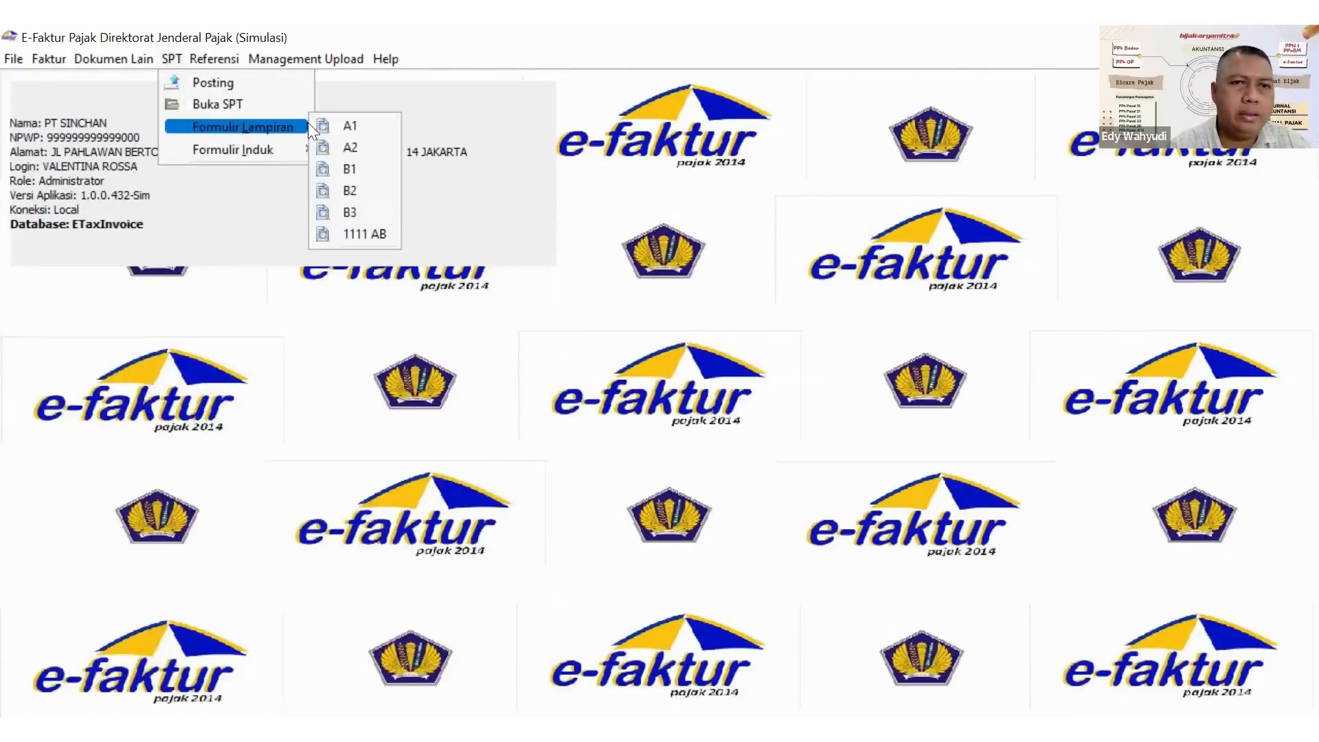
left_click(354, 232)
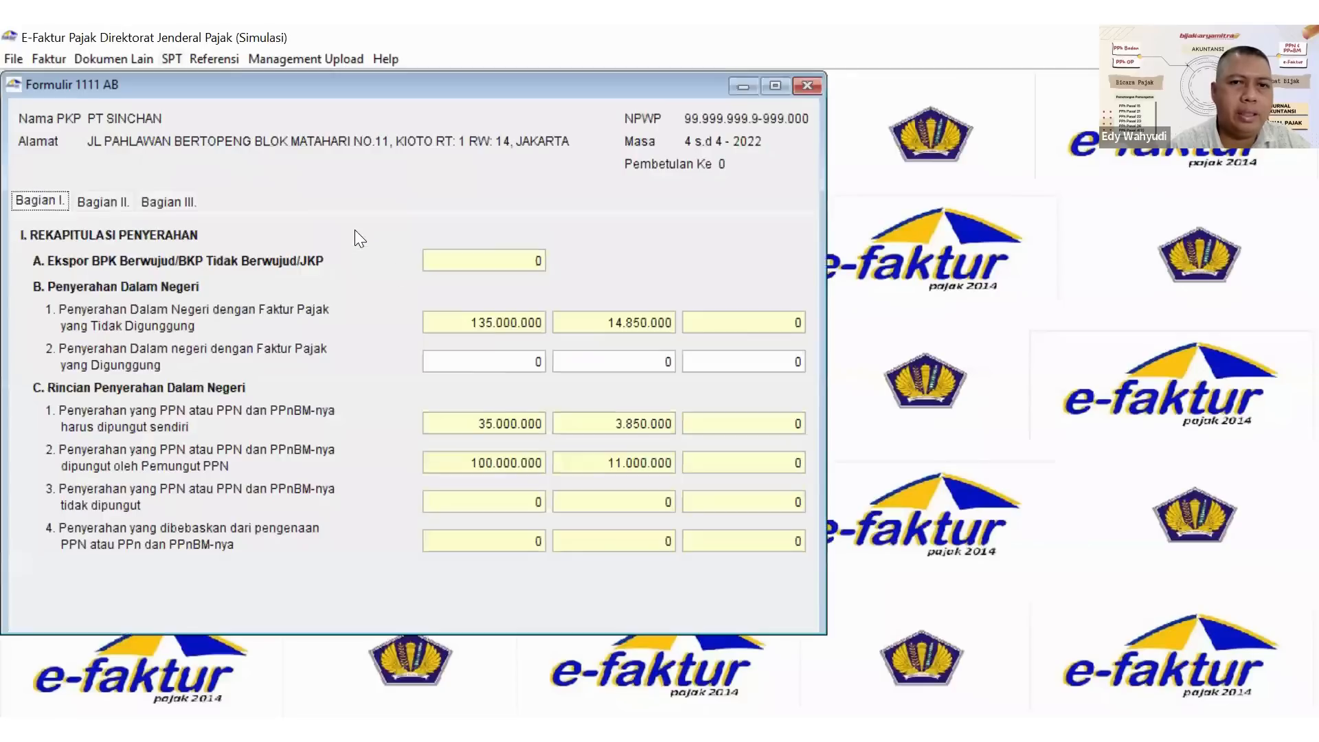
left_click(510, 358)
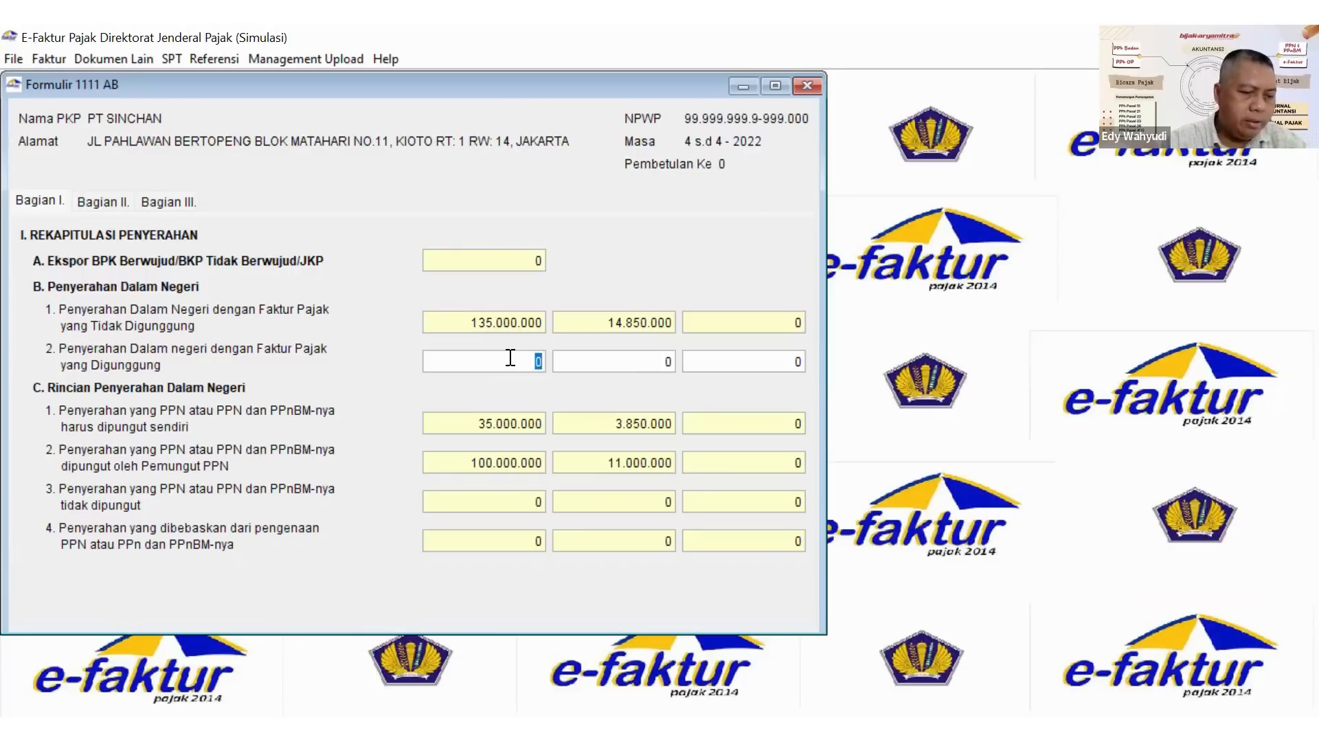
type("200000000")
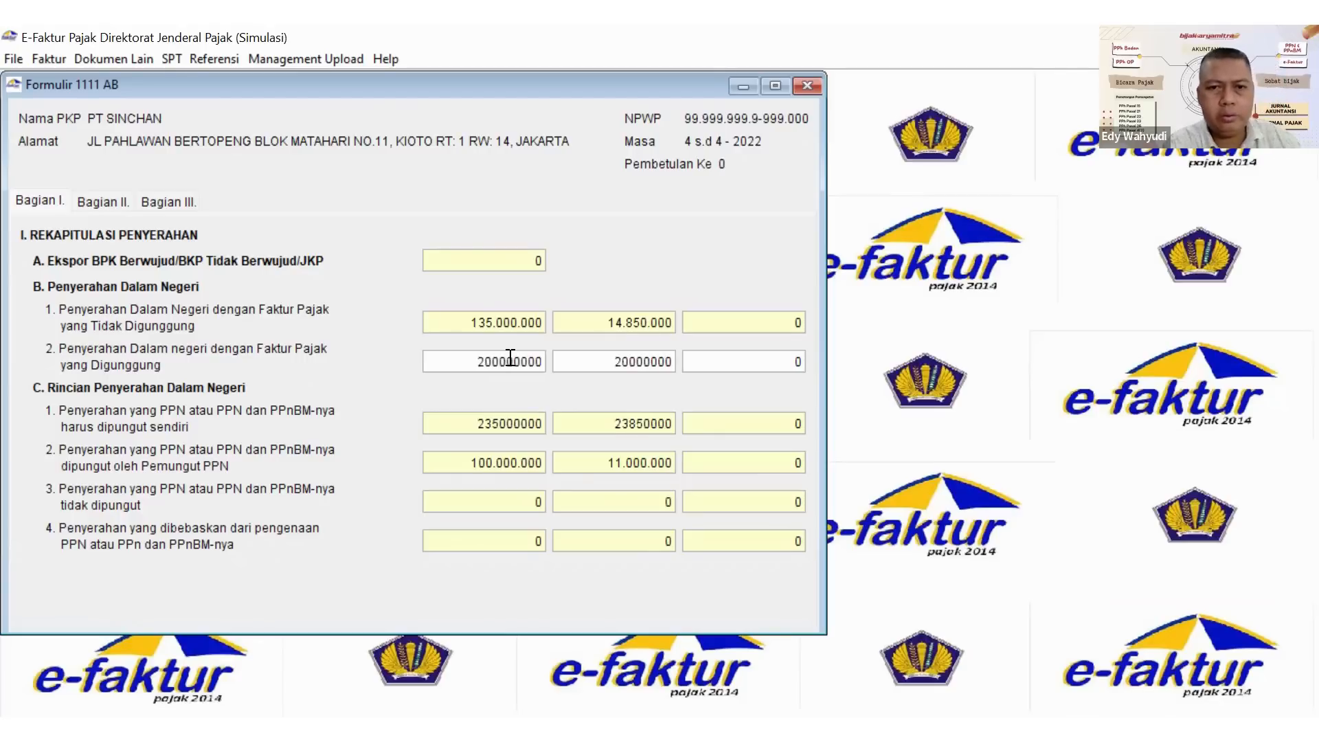
key("Left")
key("Left")
key("Left")
key("Left")
key("Left")
key("Left")
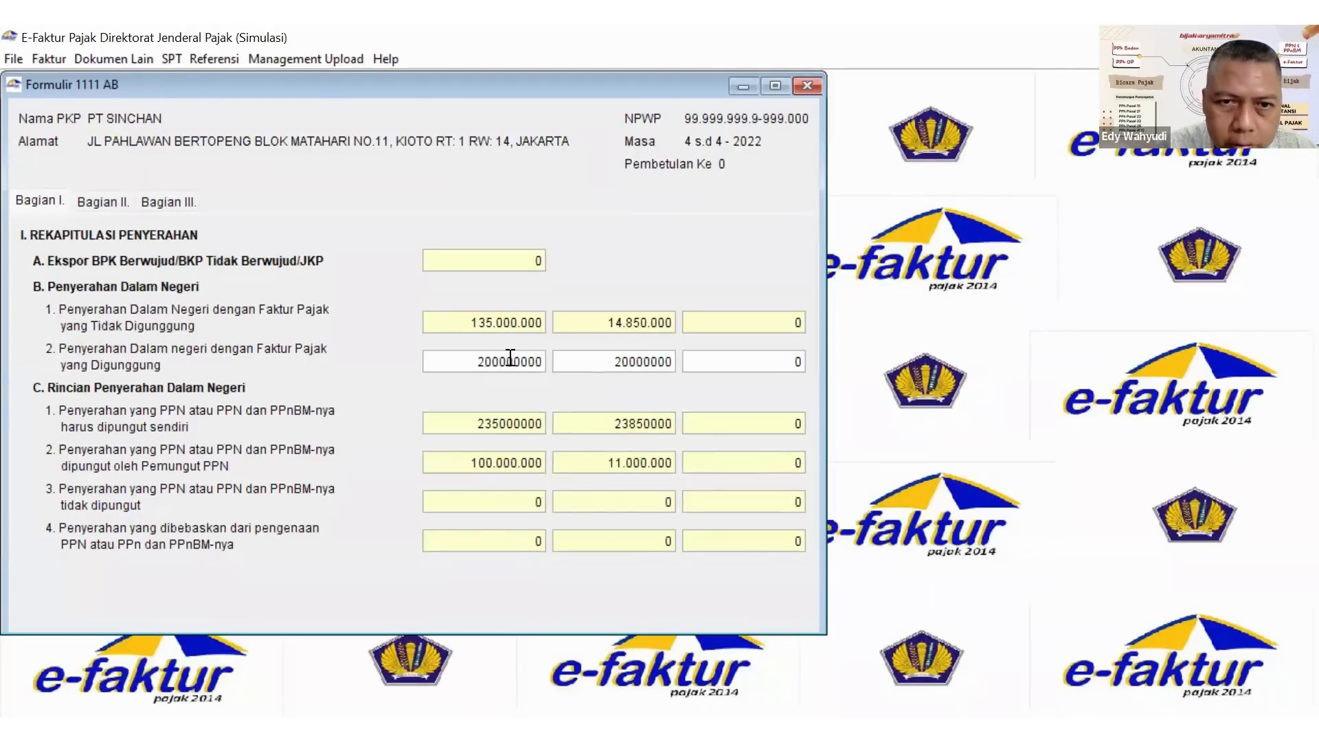
Set the PPN of domestic deliveries with combined invoices (Digunggung) to 22000000.
left_click(629, 361)
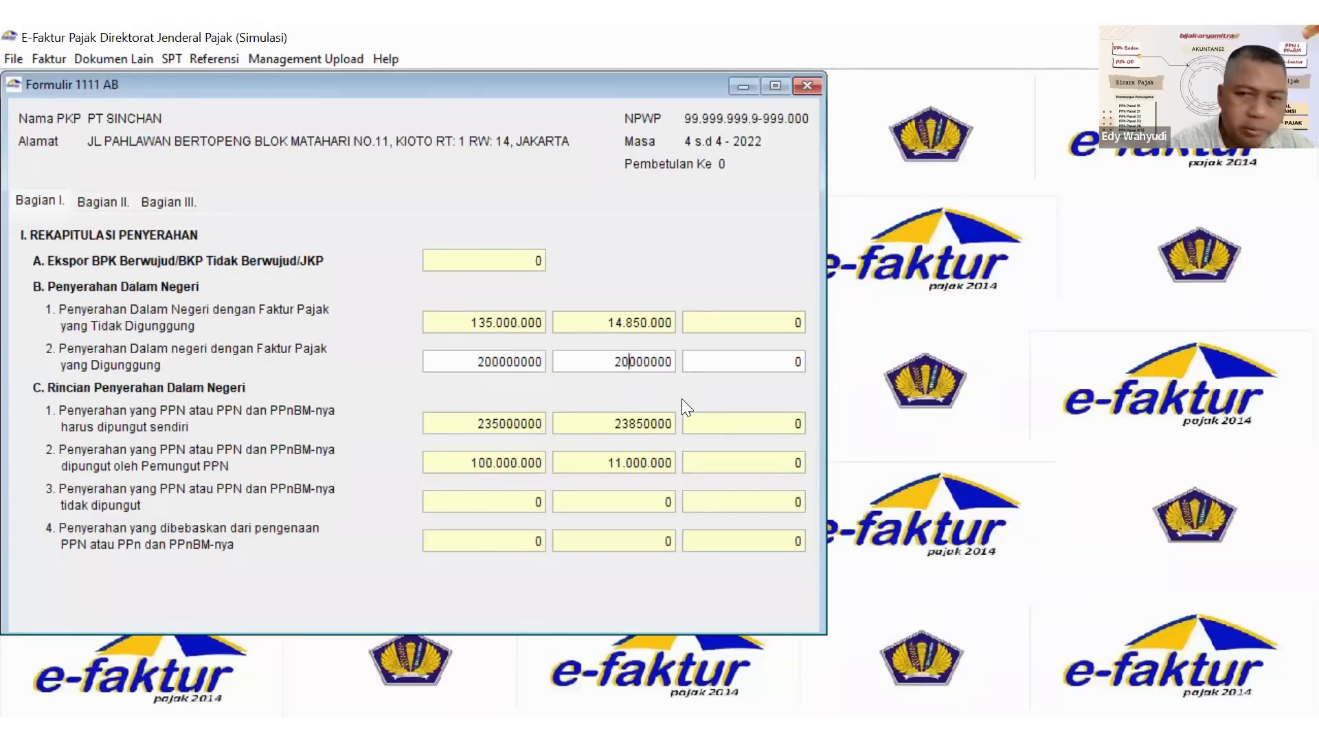
key("End")
key("BackSpace")
type("2")
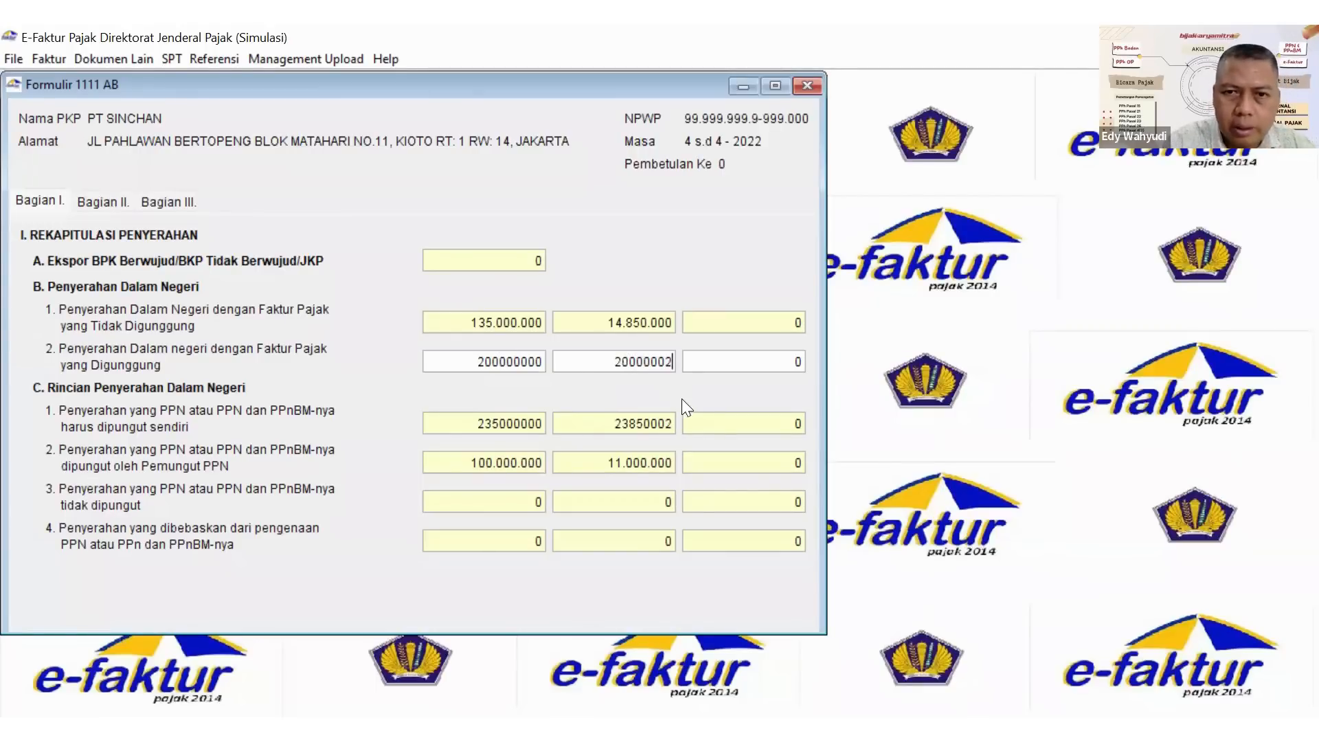
key("BackSpace")
key("BackSpace")
key("BackSpace")
key("BackSpace")
key("BackSpace")
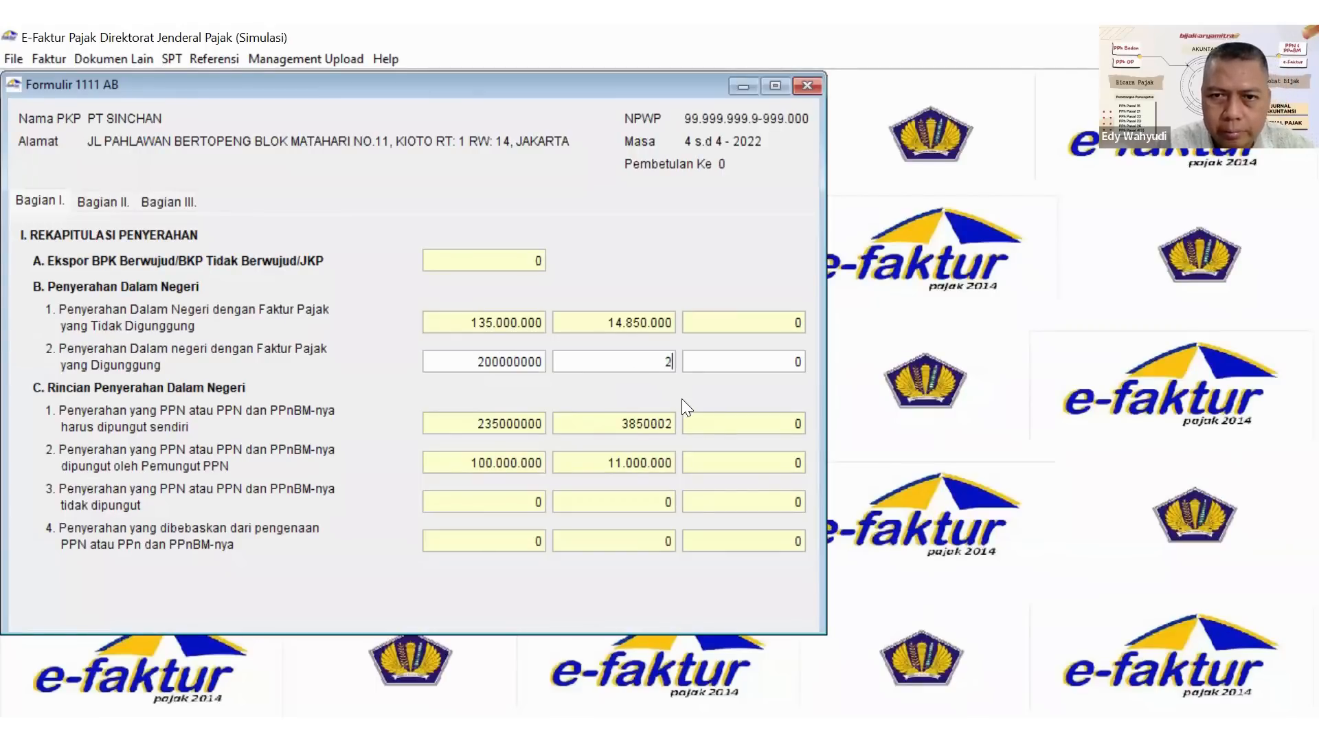
type("000000")
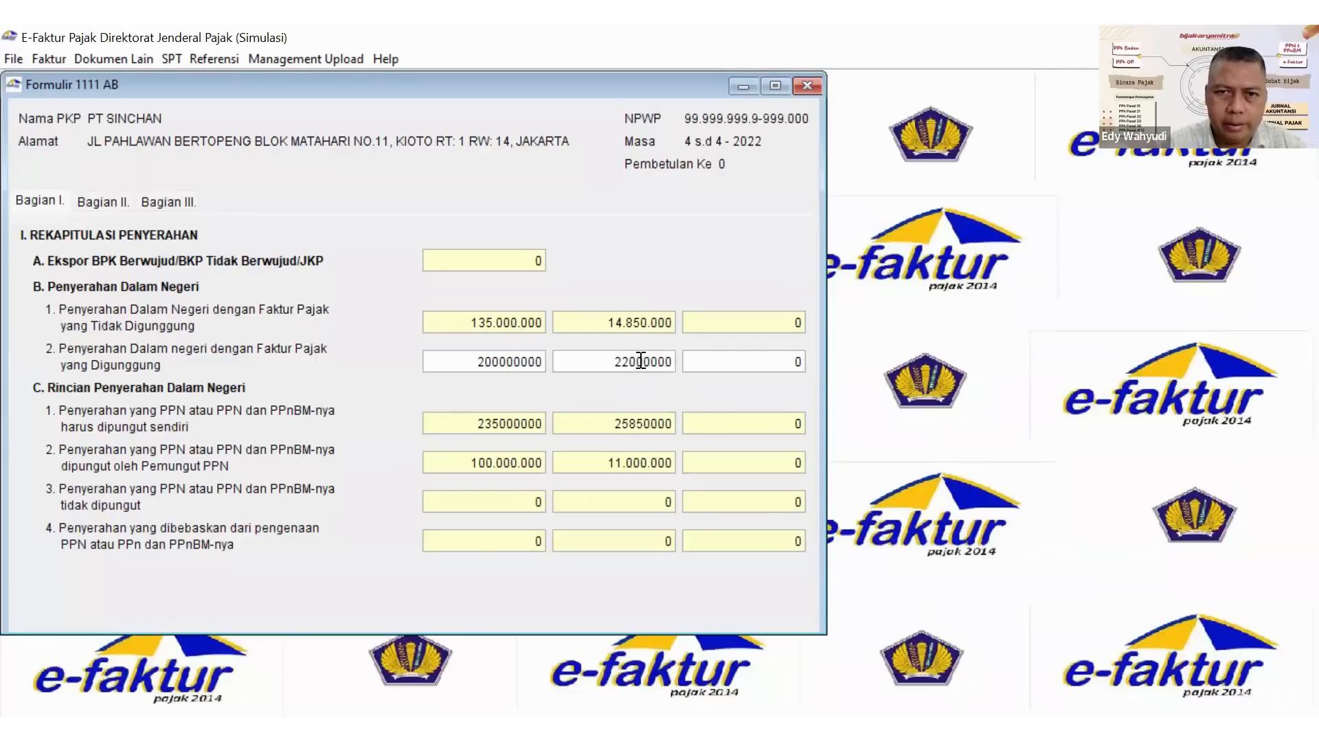
key("shift+Right")
key("shift+Right")
key("shift+Right")
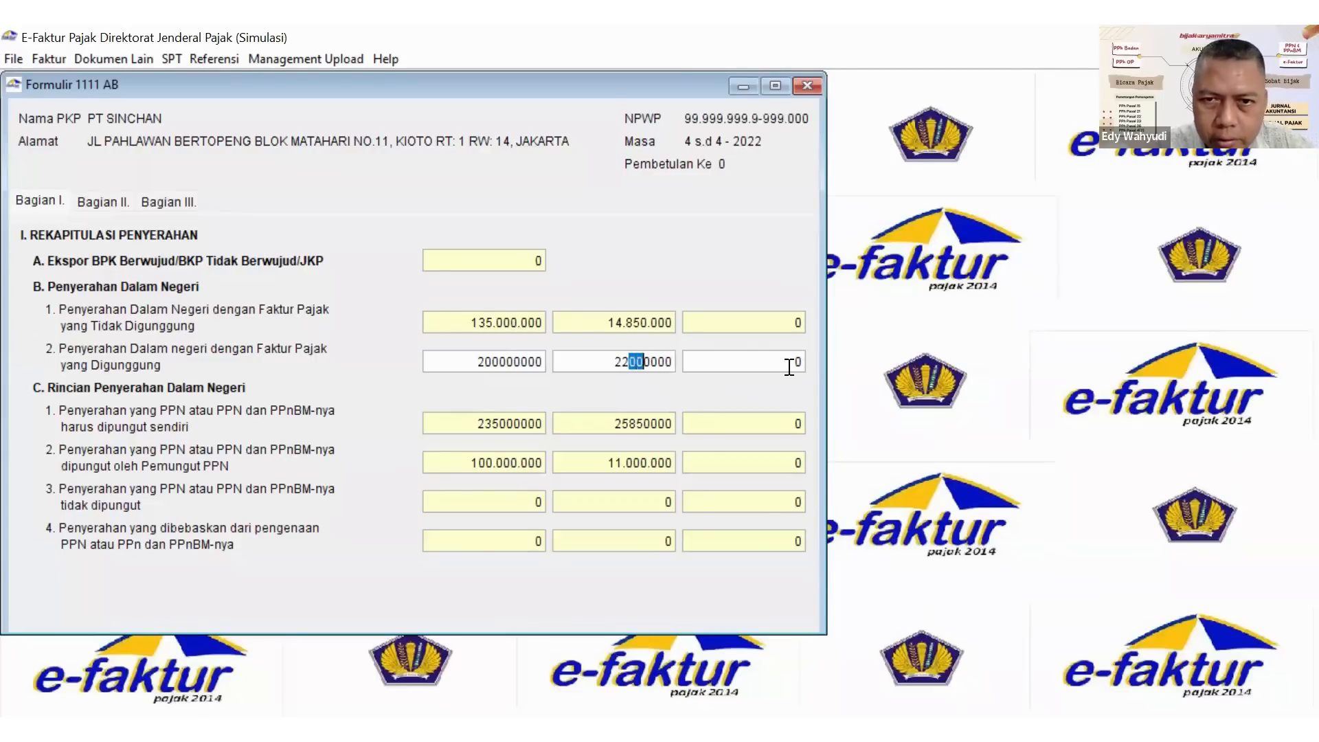
left_click(671, 356)
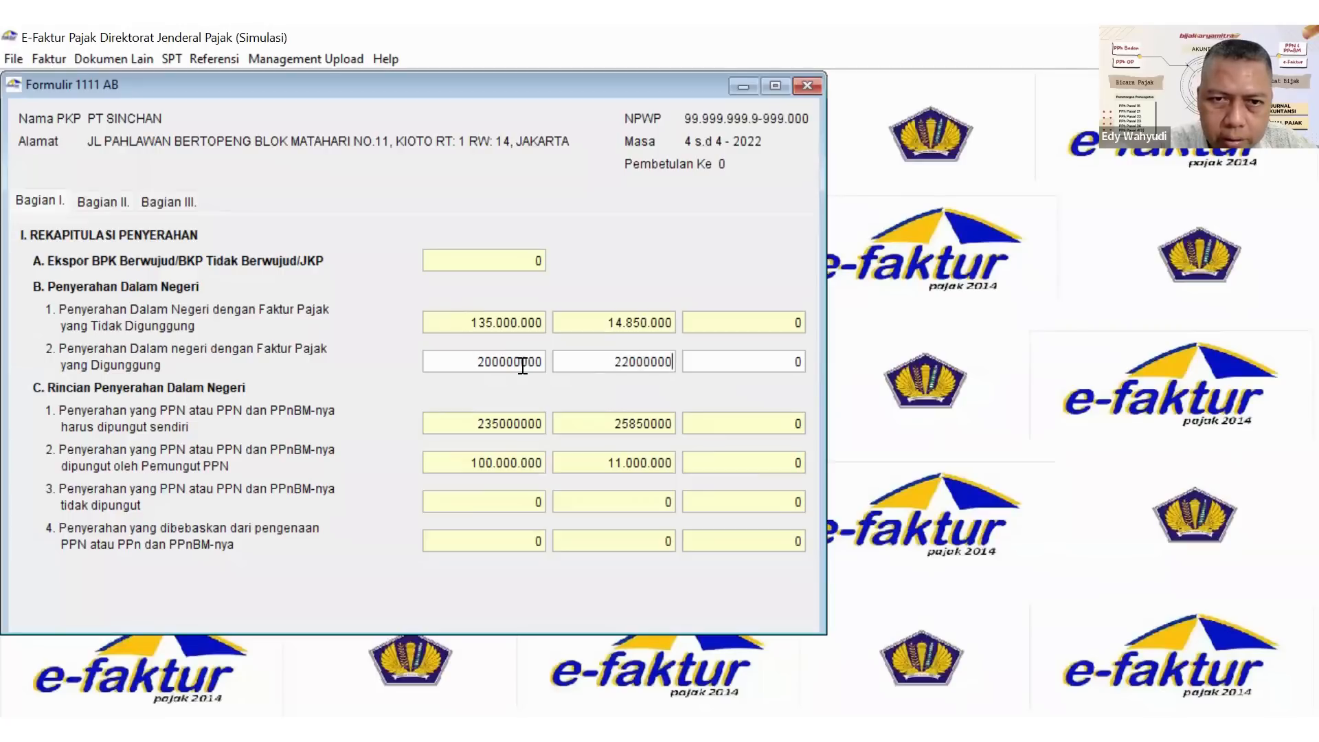
left_click_drag(521, 362, 499, 364)
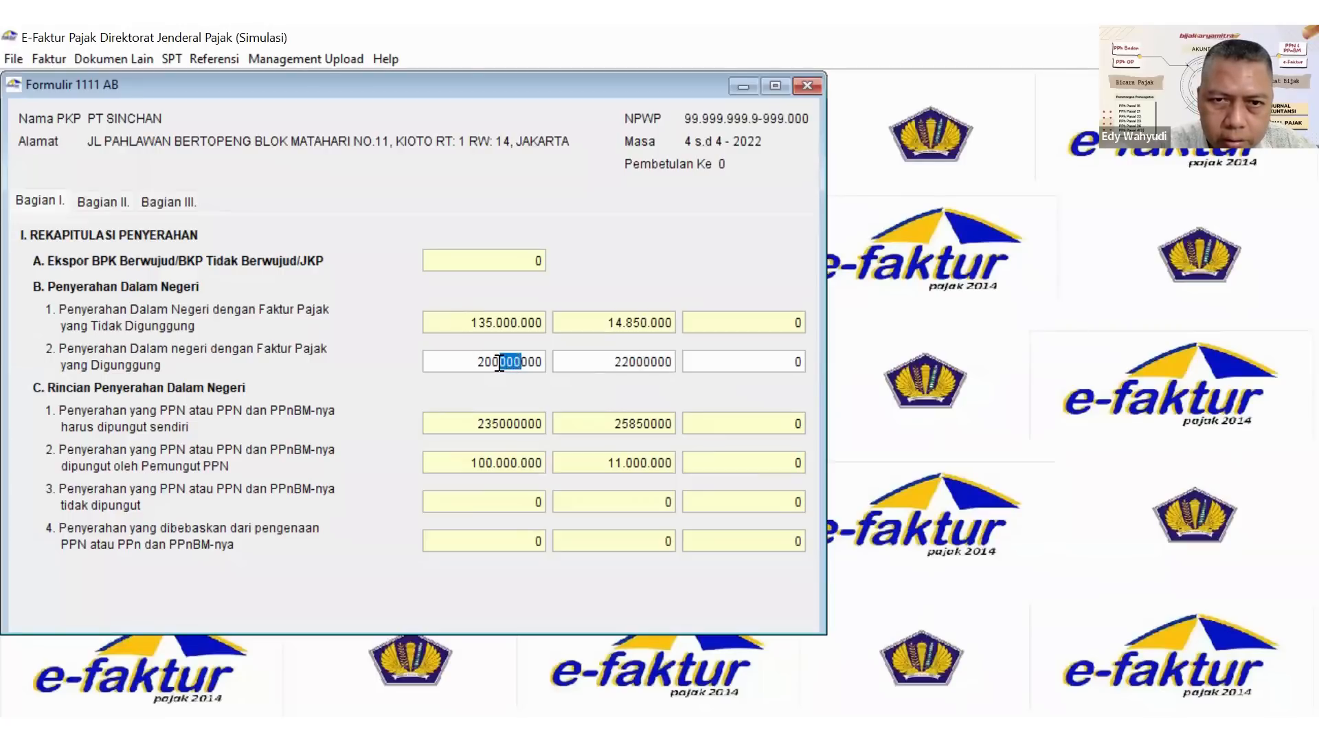
In Bagian III, set the compensation of excess PPN from the previous tax period to 1195000.
left_click(98, 196)
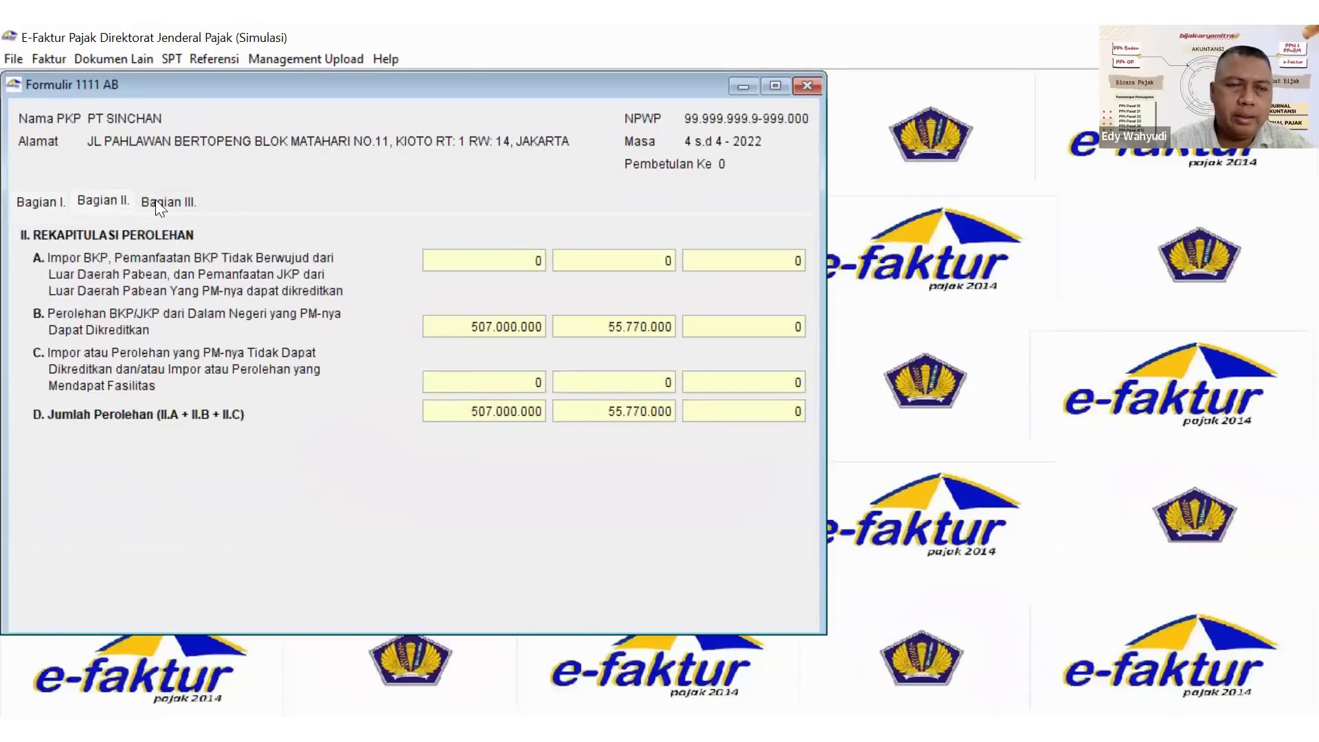
left_click(57, 197)
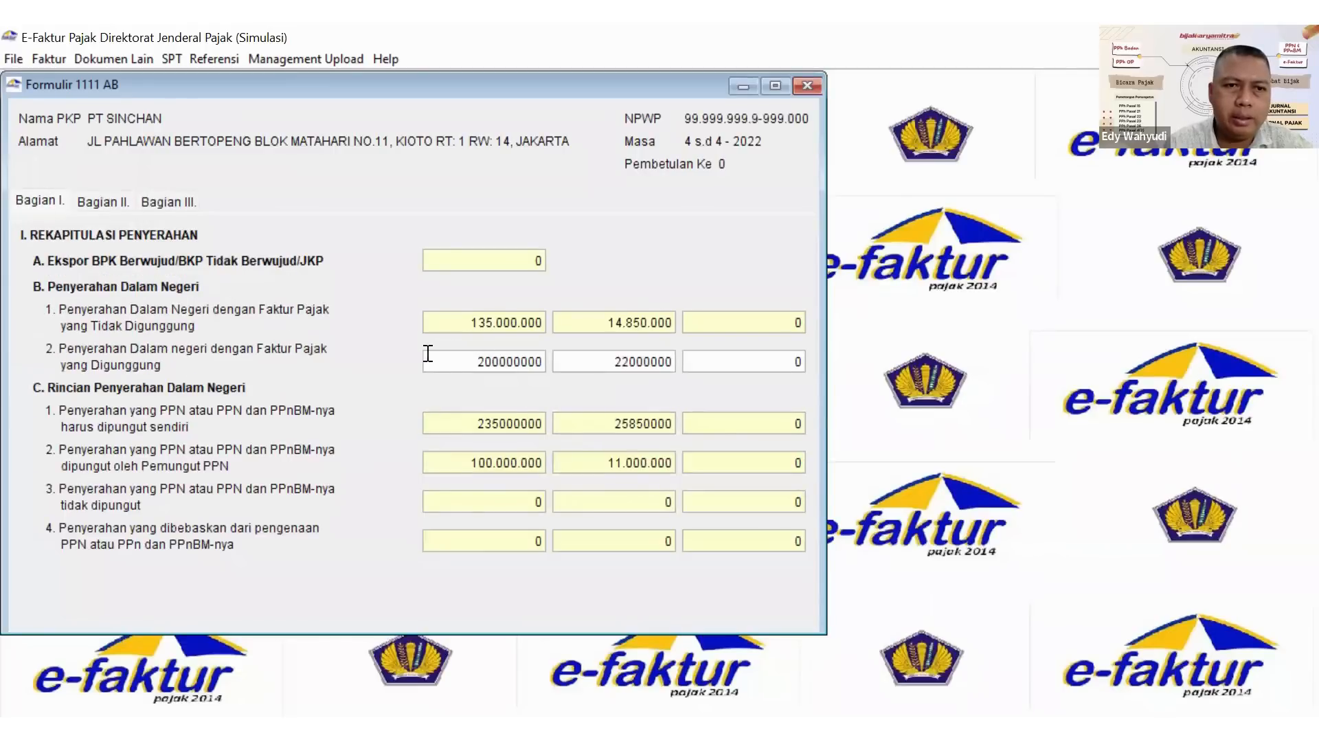
left_click(144, 202)
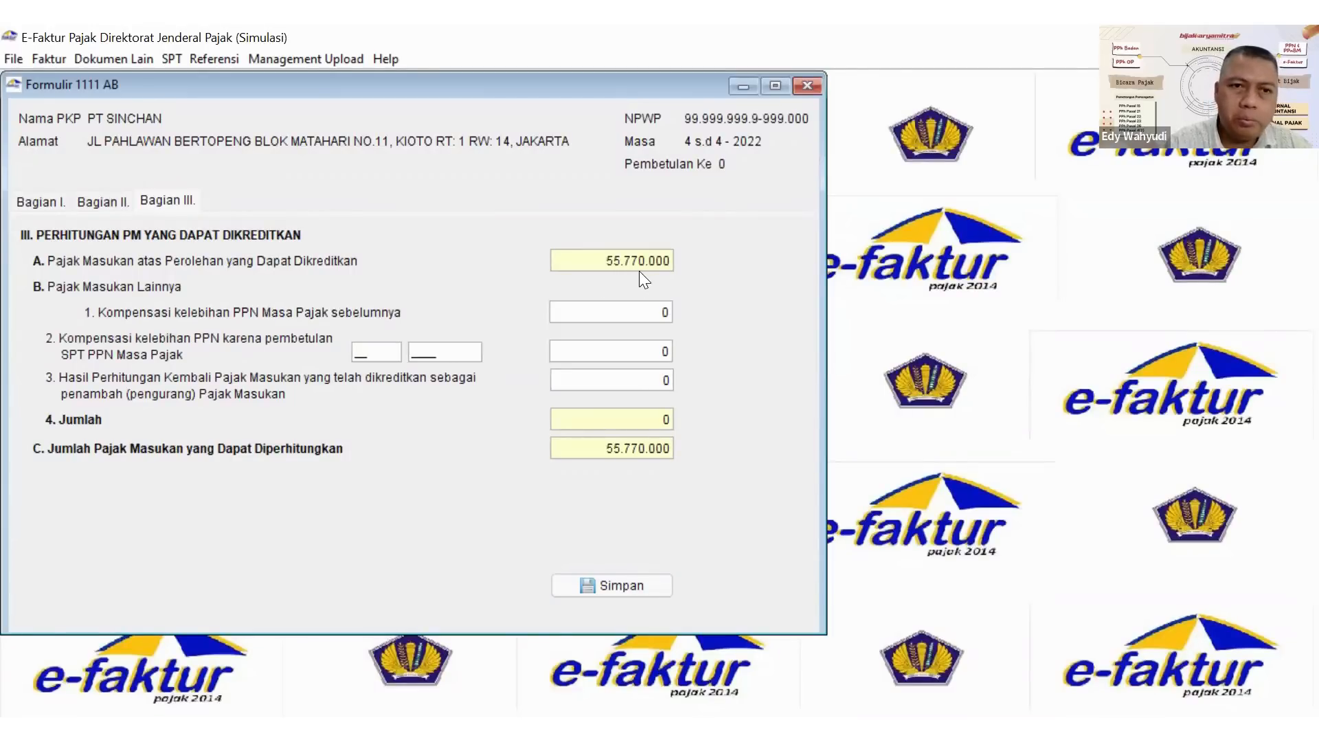
left_click(635, 307)
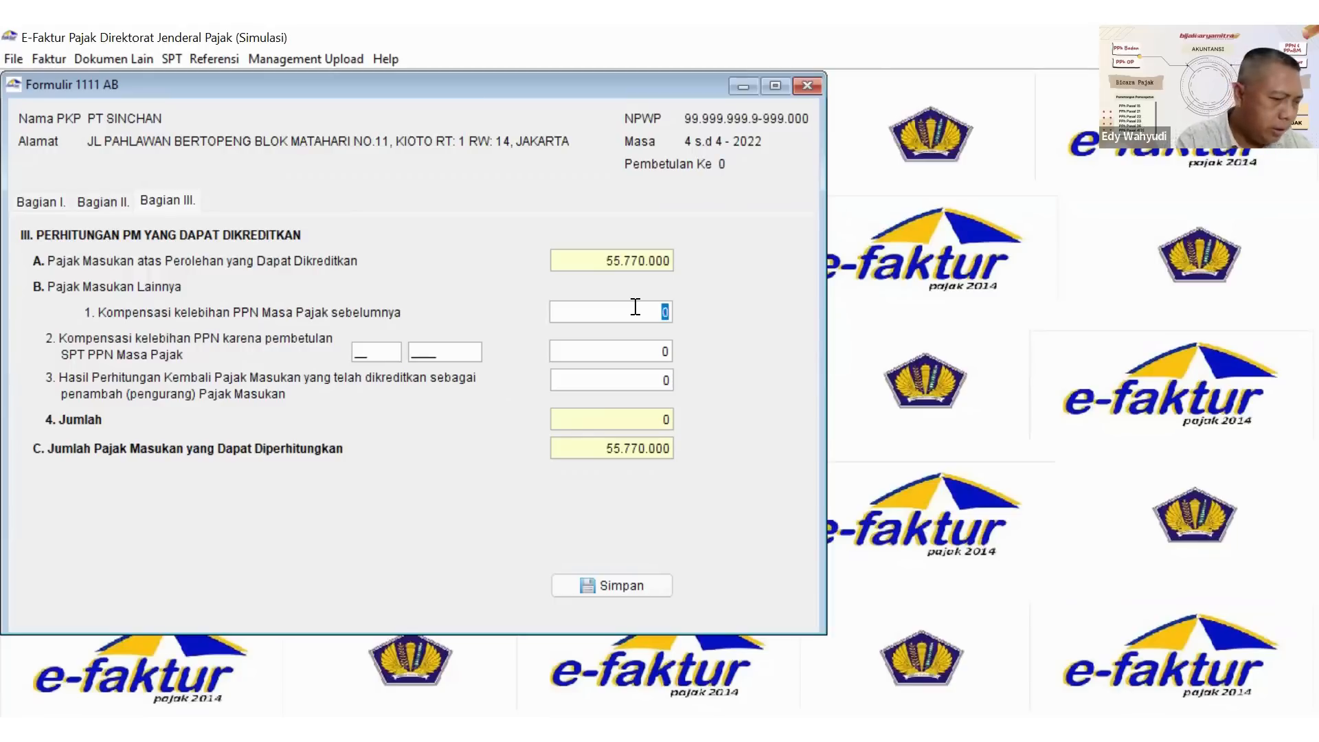
type("1")
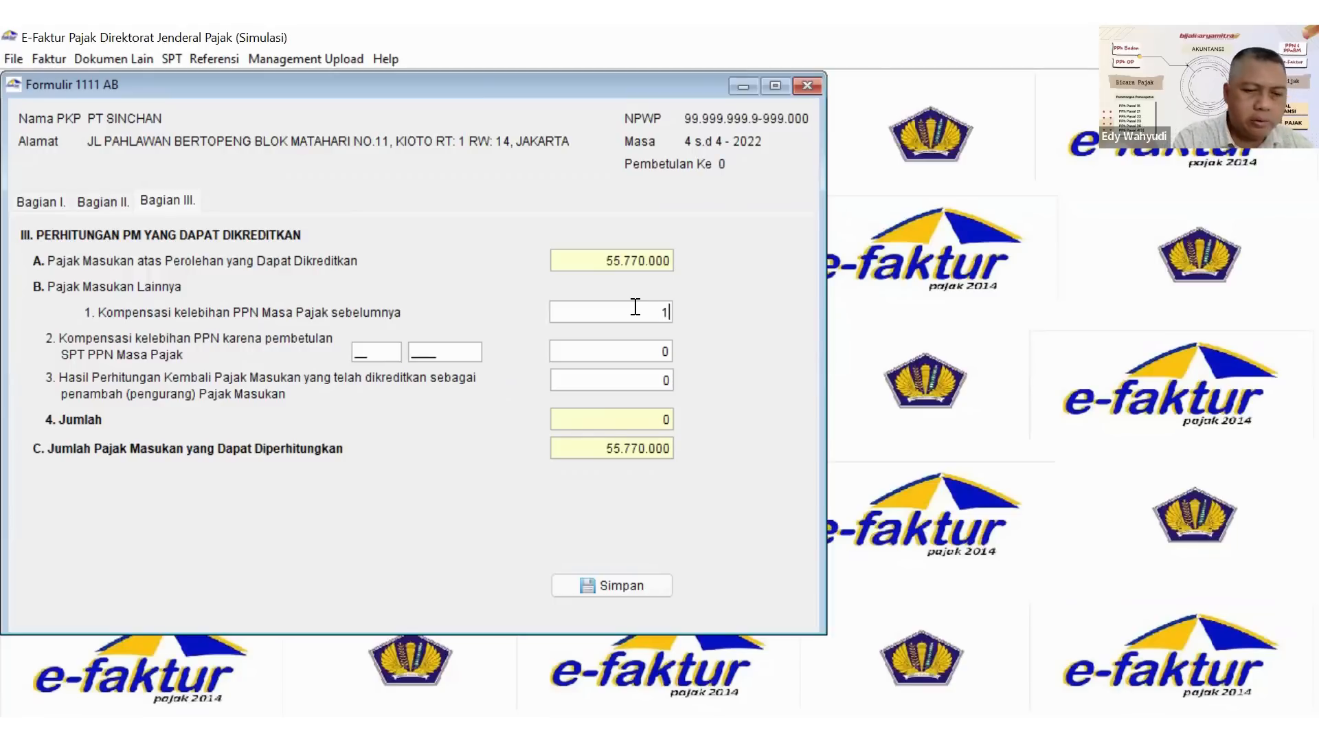
type("195000")
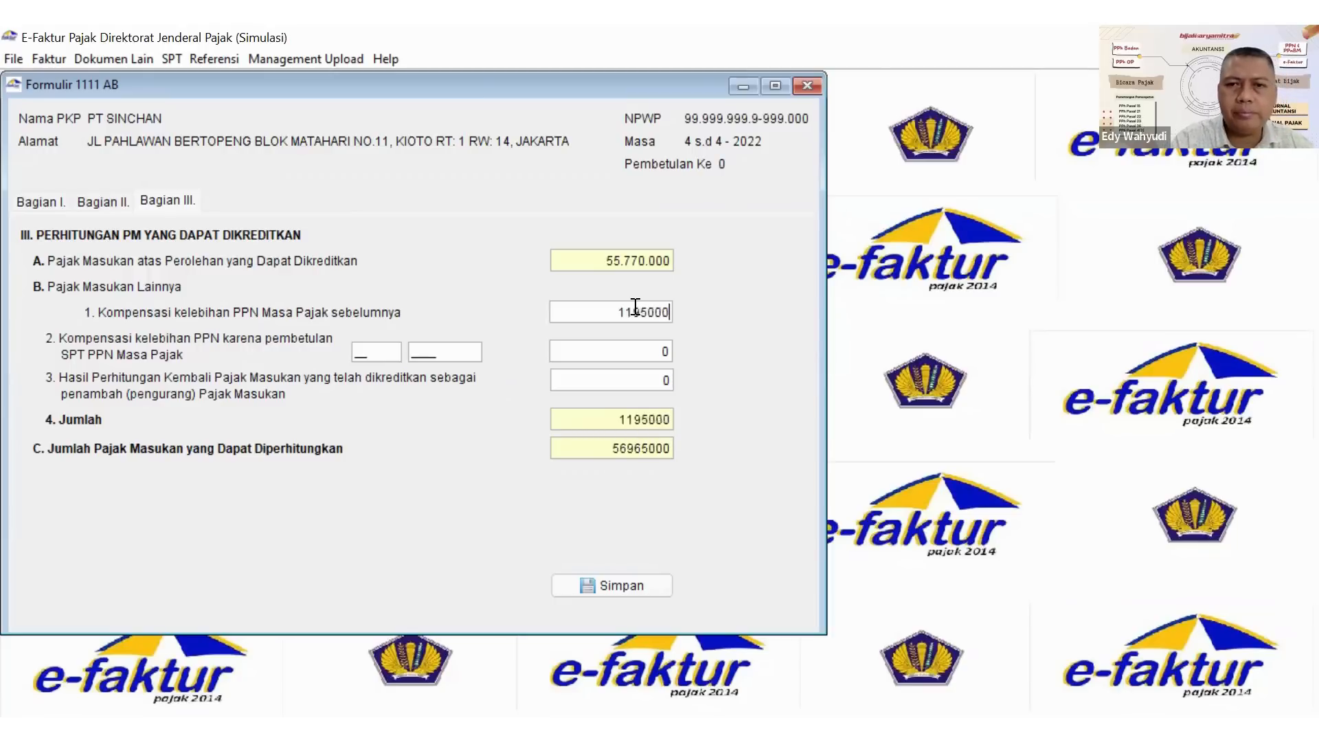
left_click(640, 341)
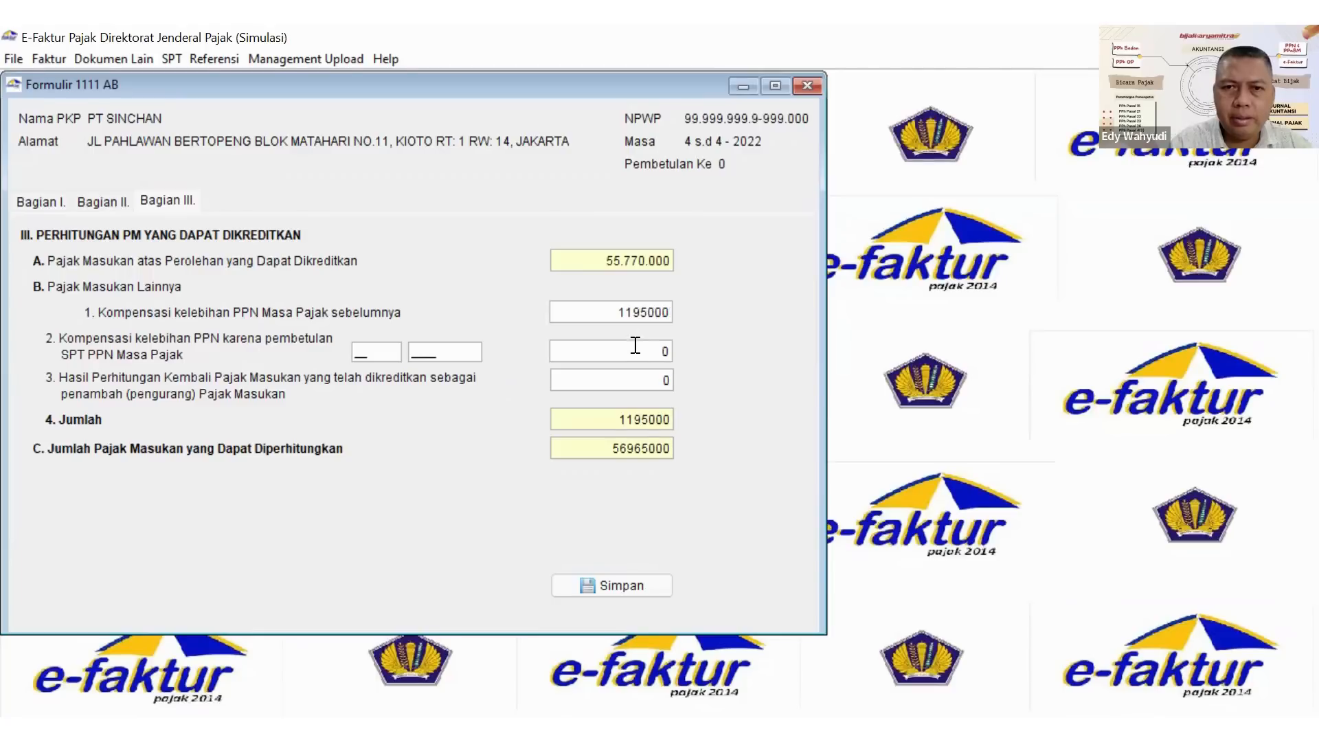
left_click_drag(648, 313, 626, 317)
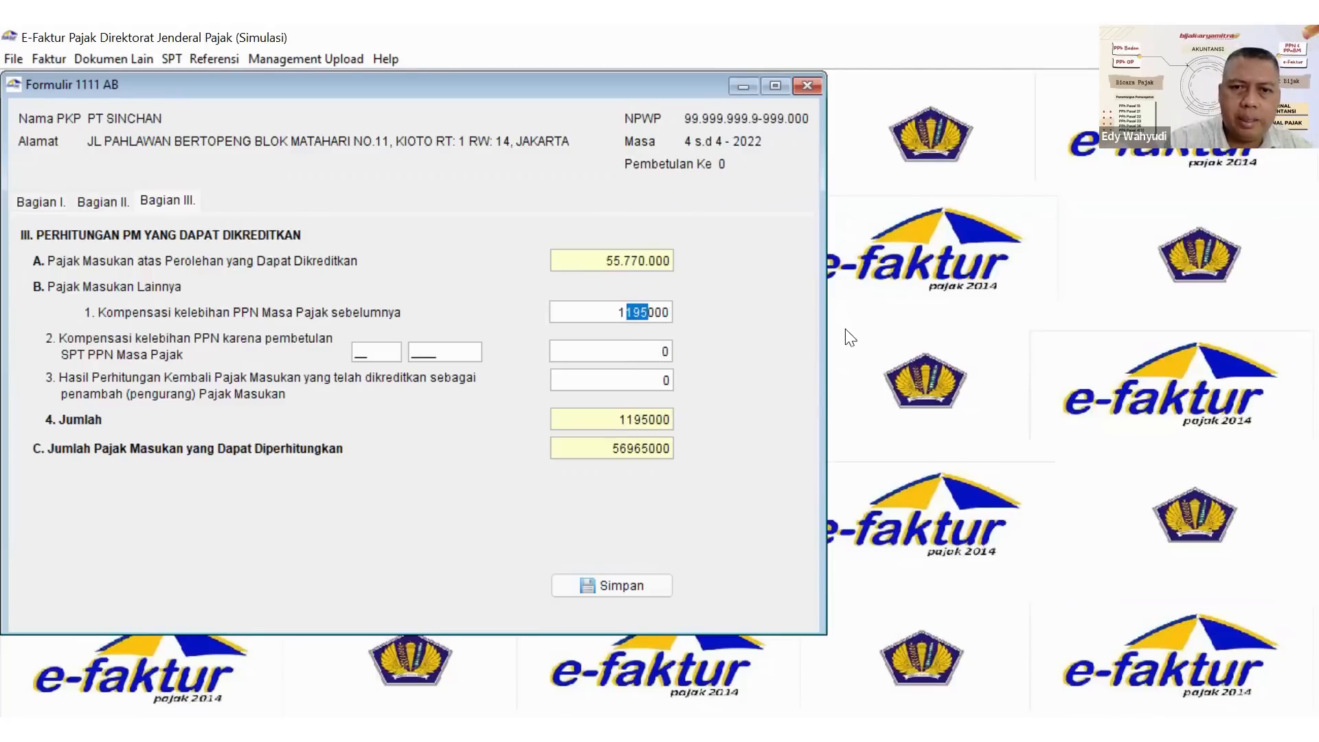
Save form 1111 AB and close it.
left_click(621, 585)
left_click(419, 379)
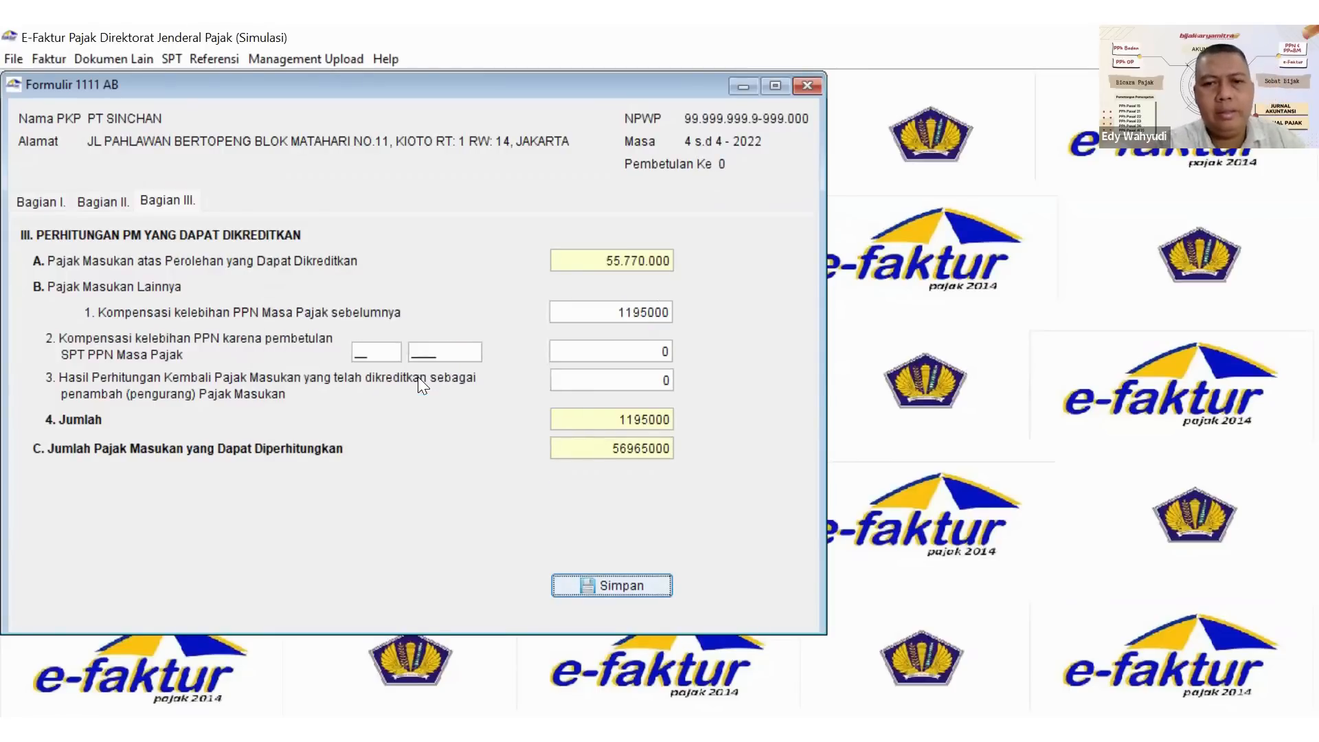
left_click(807, 86)
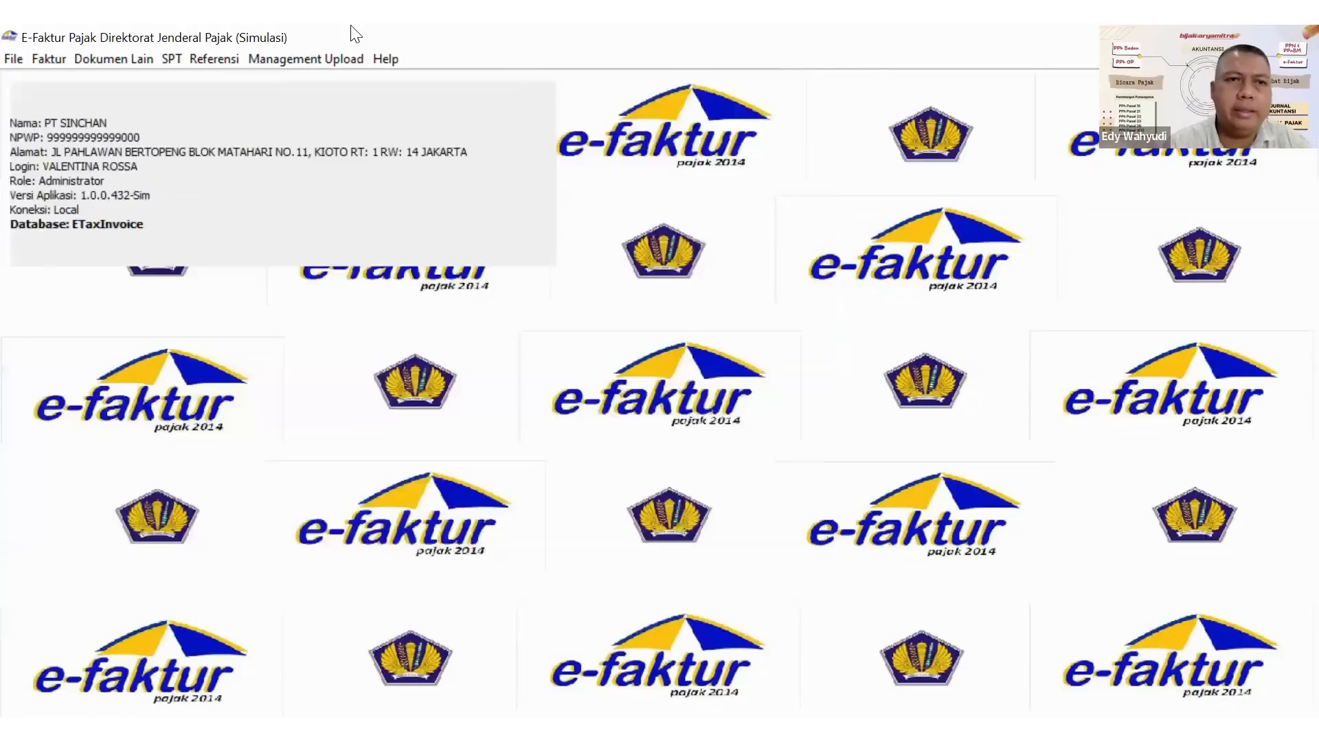
Open the main SPT Masa PPN form 1111 and review the deliveries in Bagian I and the PPN calculation in Bagian II.
left_click(49, 59)
mouse_move(98, 61)
mouse_move(166, 61)
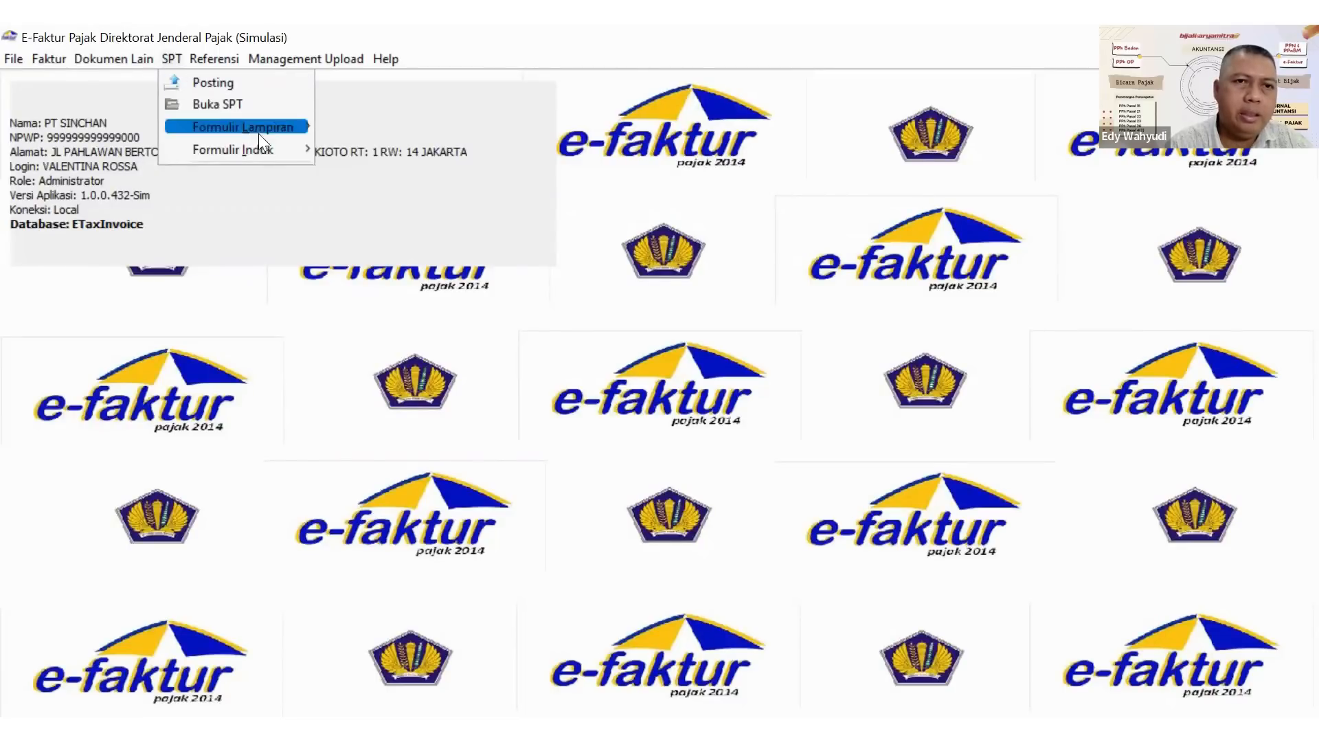
mouse_move(294, 148)
left_click(349, 149)
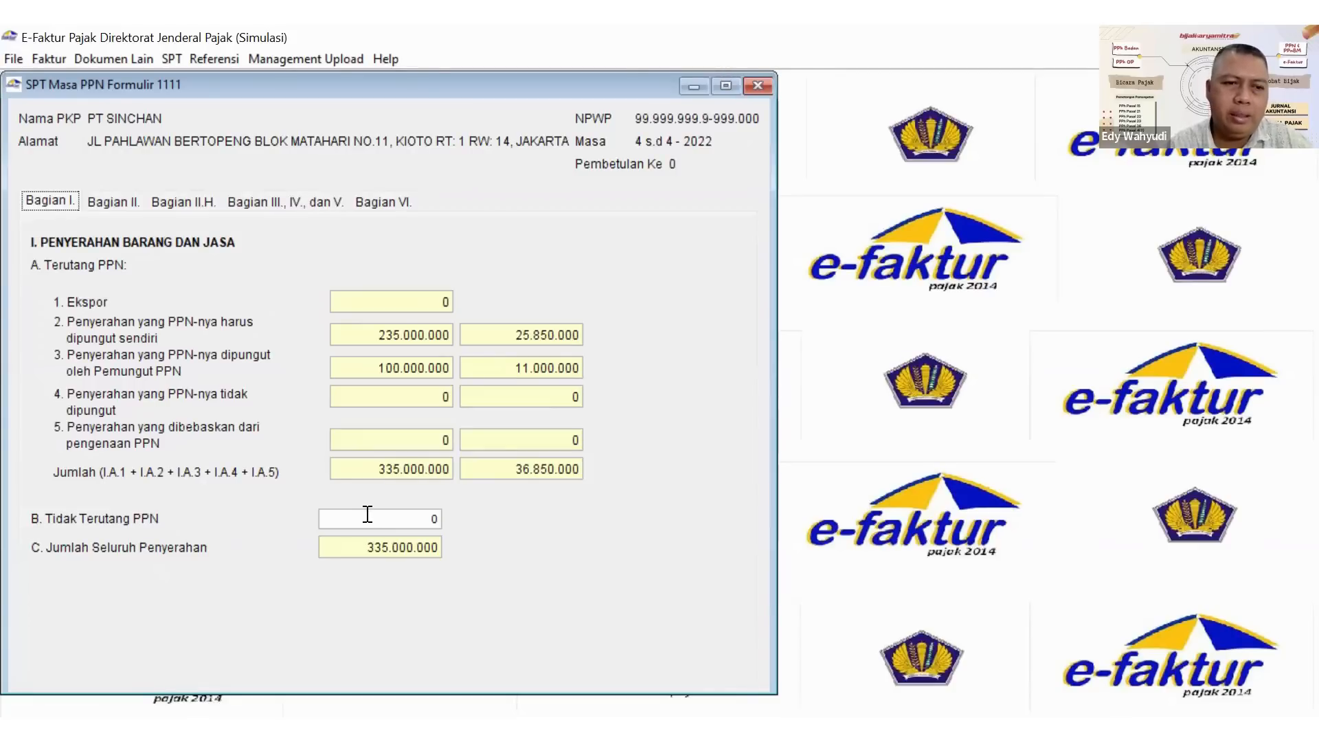
left_click(387, 522)
left_click_drag(386, 522, 452, 522)
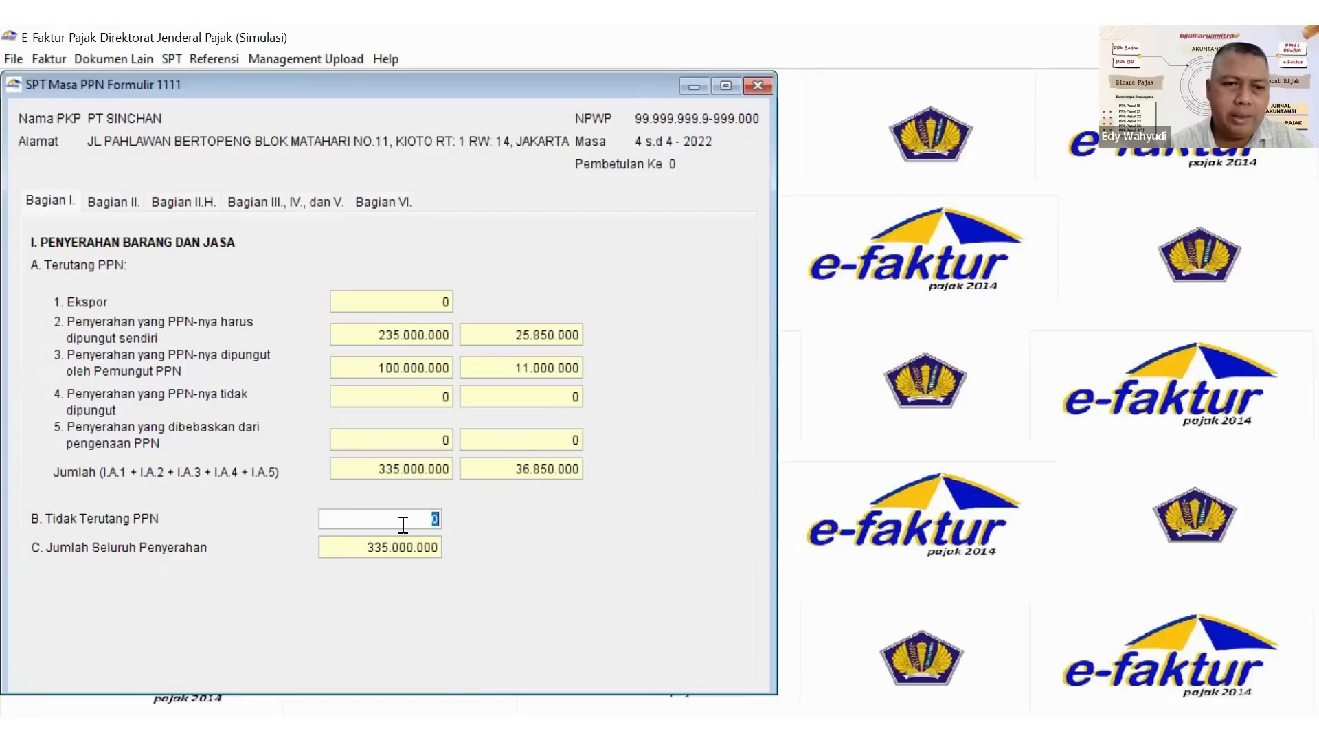
left_click(102, 202)
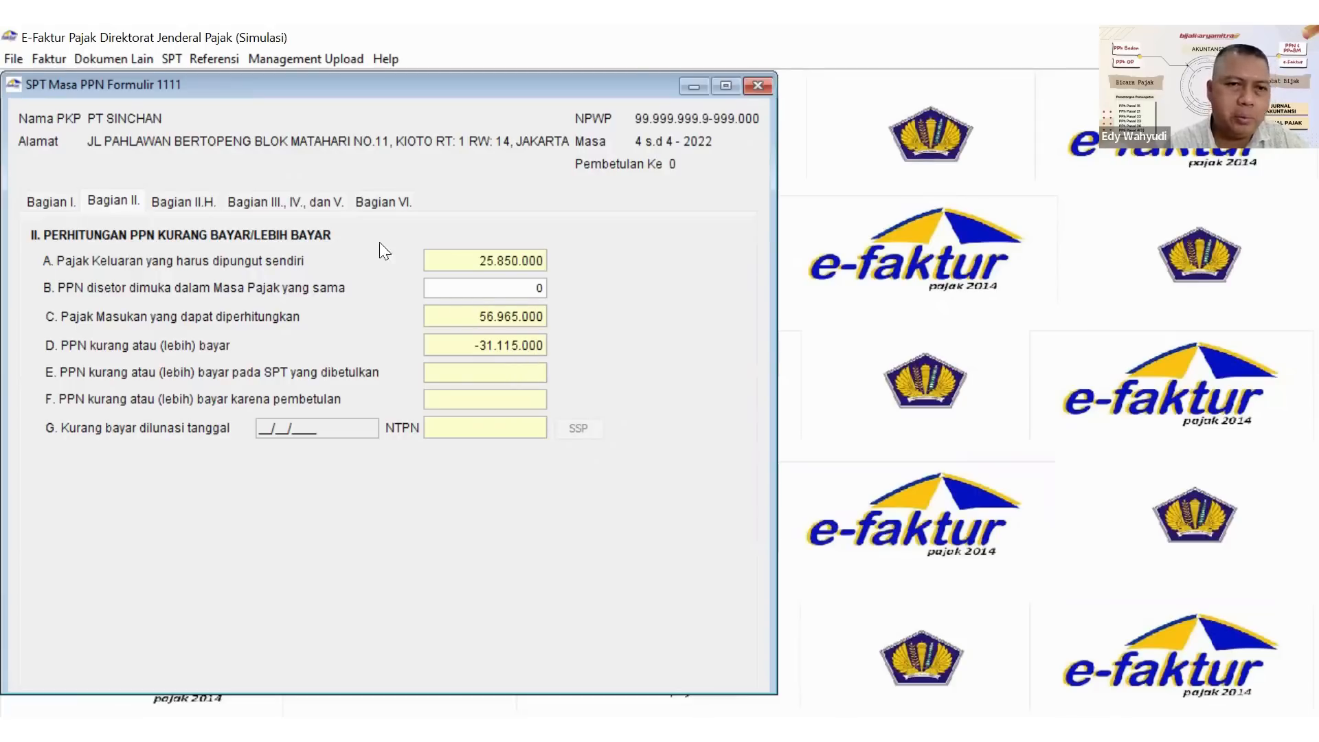
In Bagian II.H, mark the overpayment as by Selain PKP Pasal 9 ayat (4b) PPN and compensated to the next tax period.
left_click(192, 205)
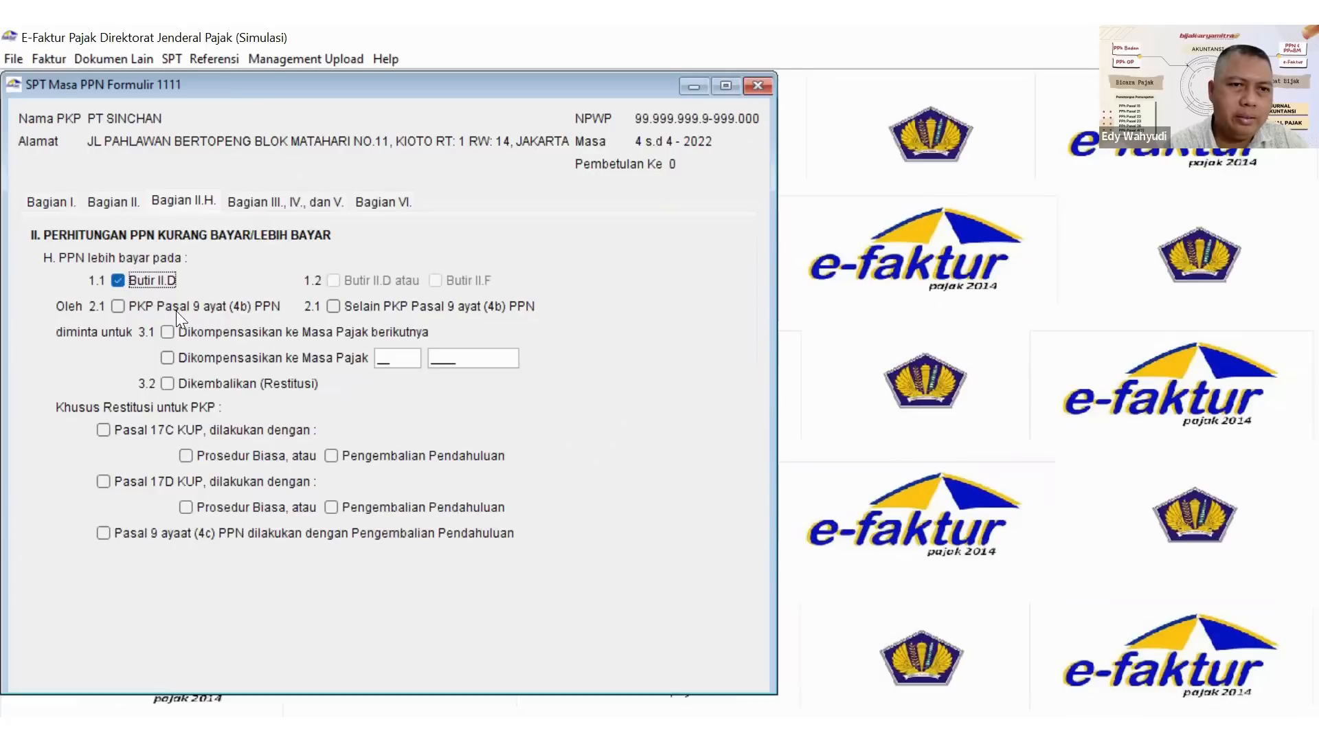
left_click(330, 304)
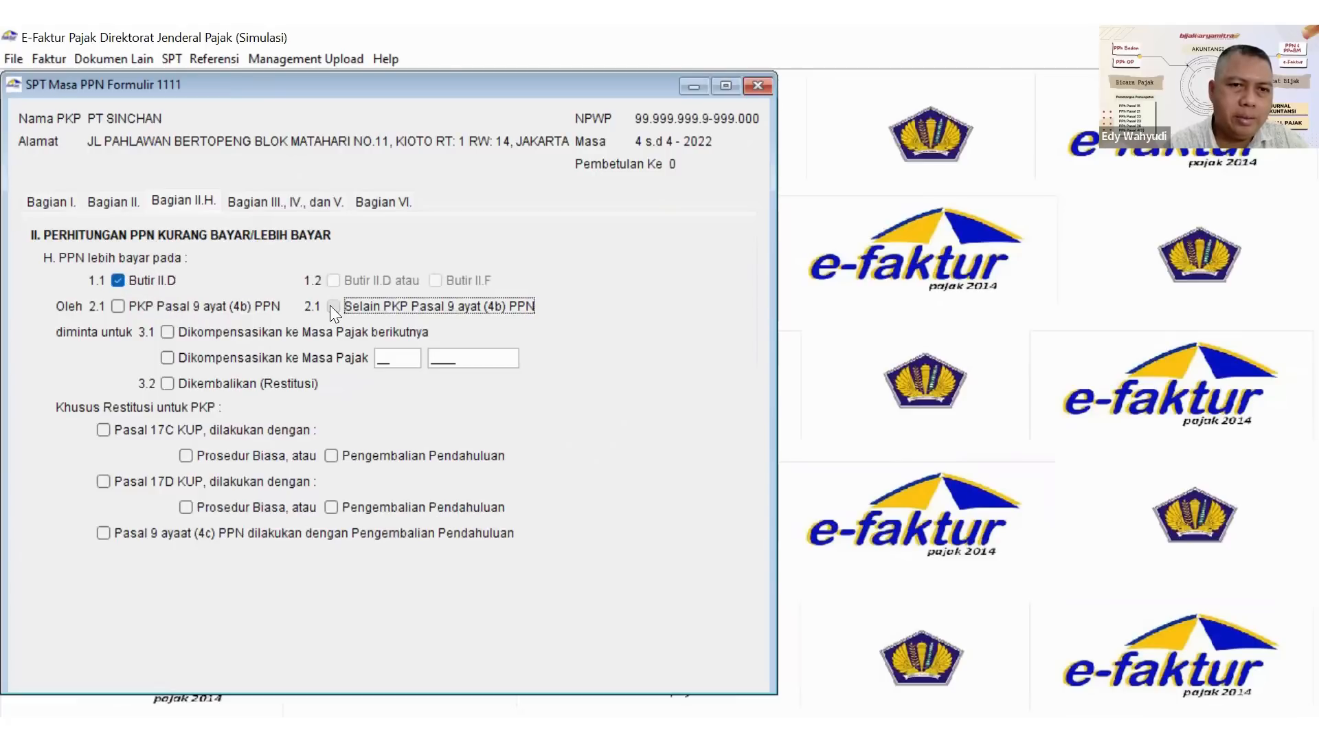
left_click(166, 333)
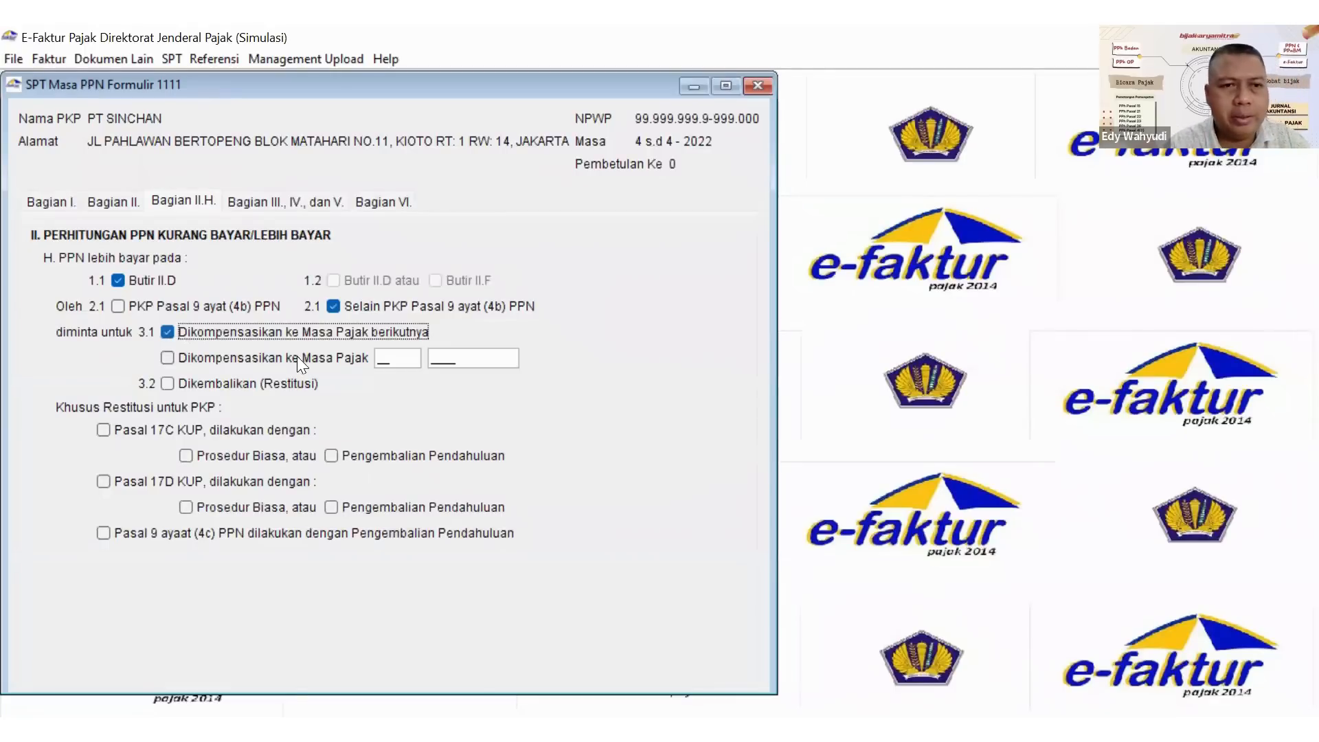
In Bagian III for self-construction activities, set Jumlah Dasar Pengenaan Pajak to 200000000 and PPN Terutang to 22000000.
left_click(264, 199)
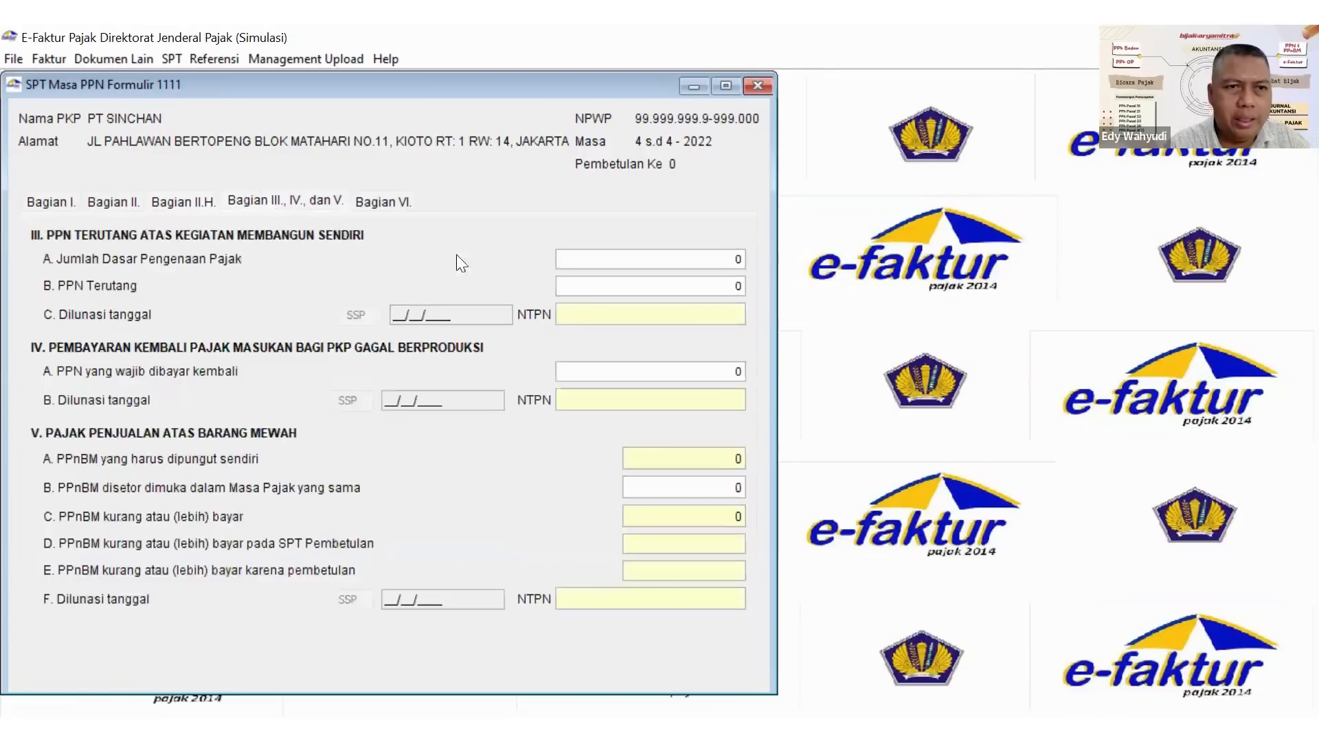
left_click(661, 266)
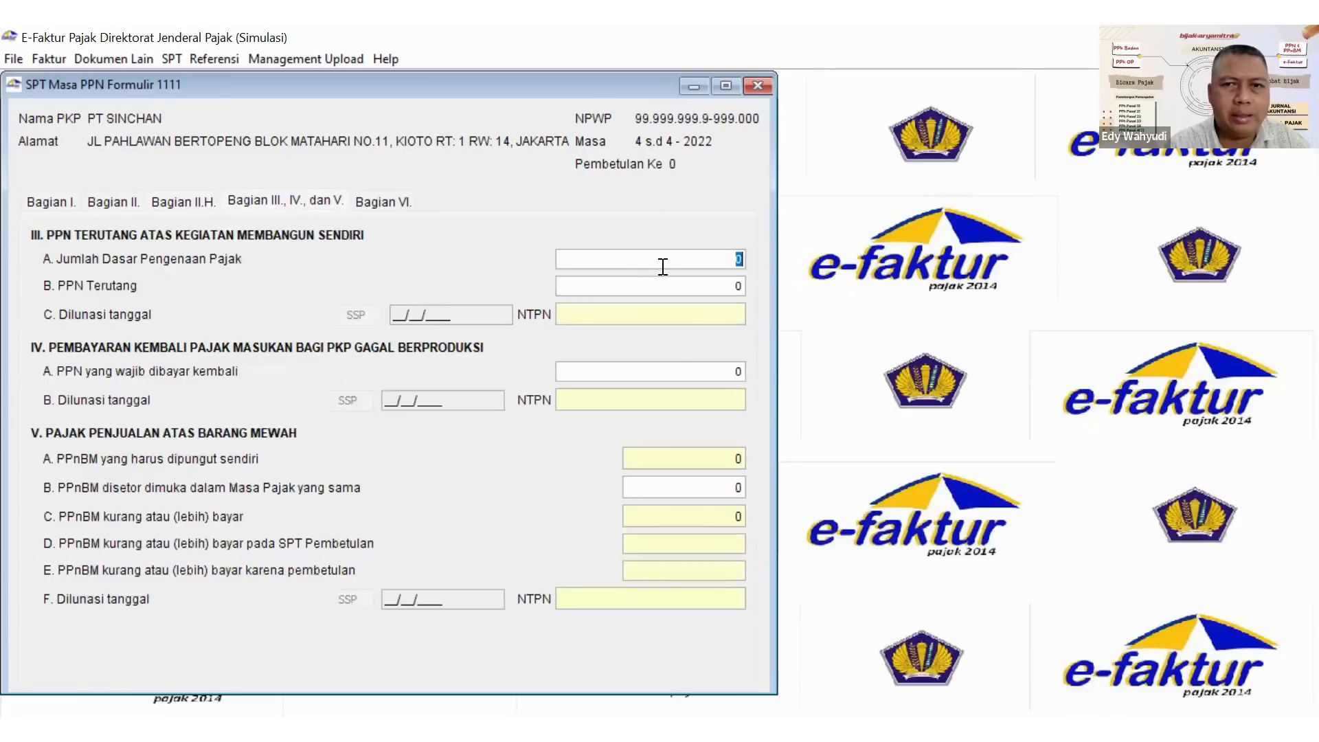
type("20000000")
key("Tab")
left_click(730, 262)
type("0")
key("BackSpace")
key("Right")
type("0")
key("Tab")
key("BackSpace")
type("2")
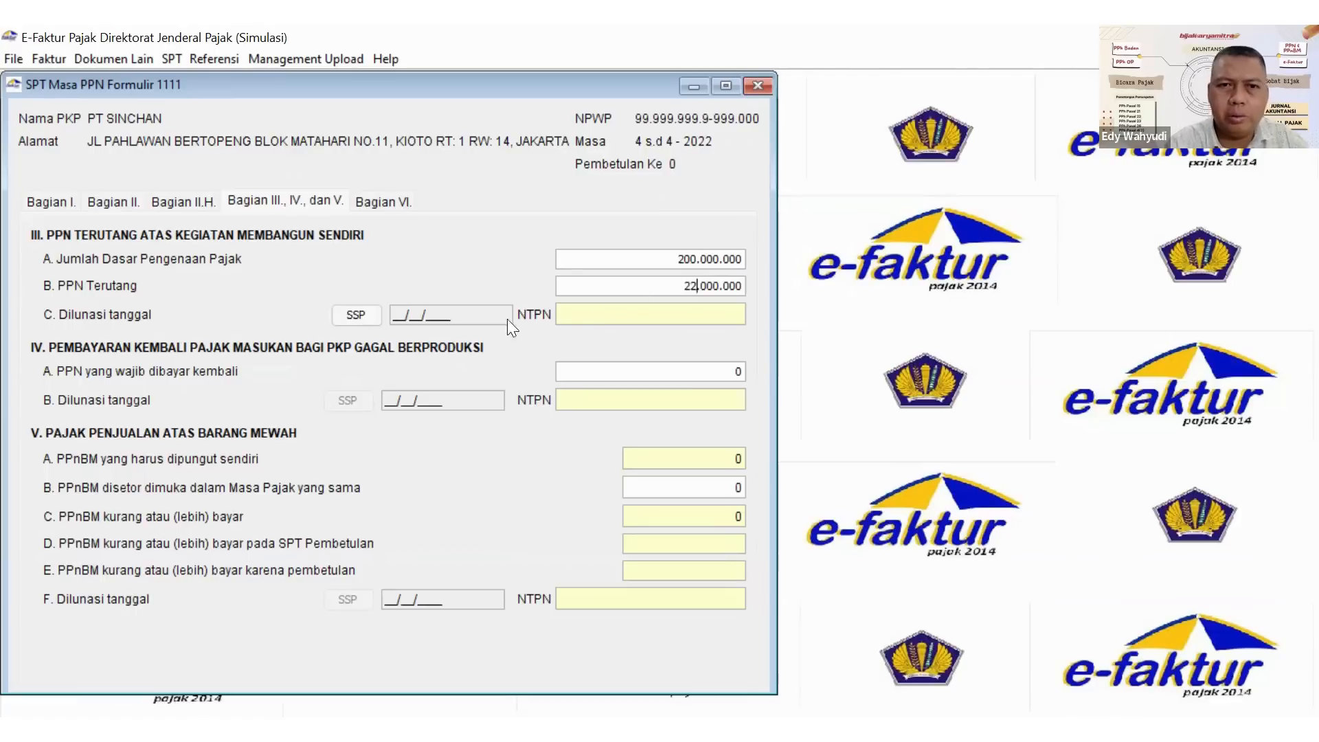
Add an SSP for the self-construction PPN with tax type 411211 - PPN Dalam Negeri and deposit type 103.
left_click(367, 314)
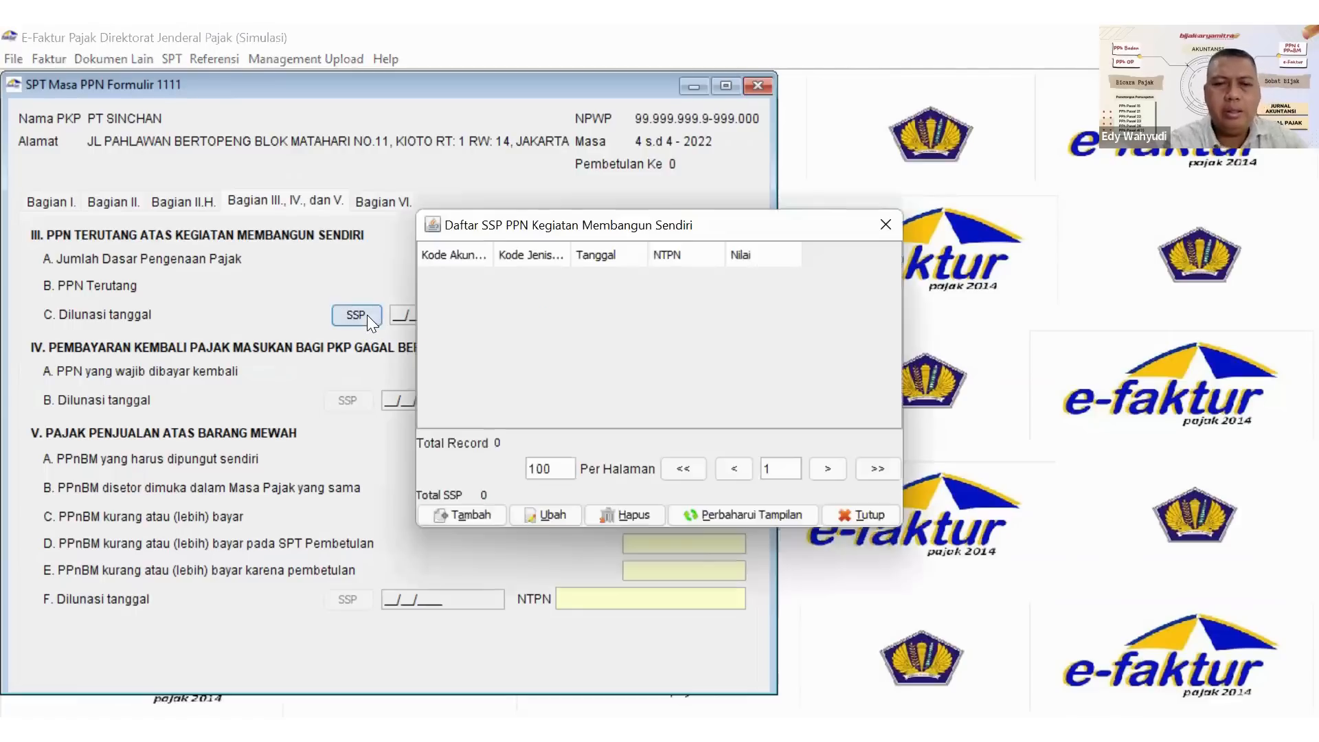
left_click(463, 516)
left_click(701, 340)
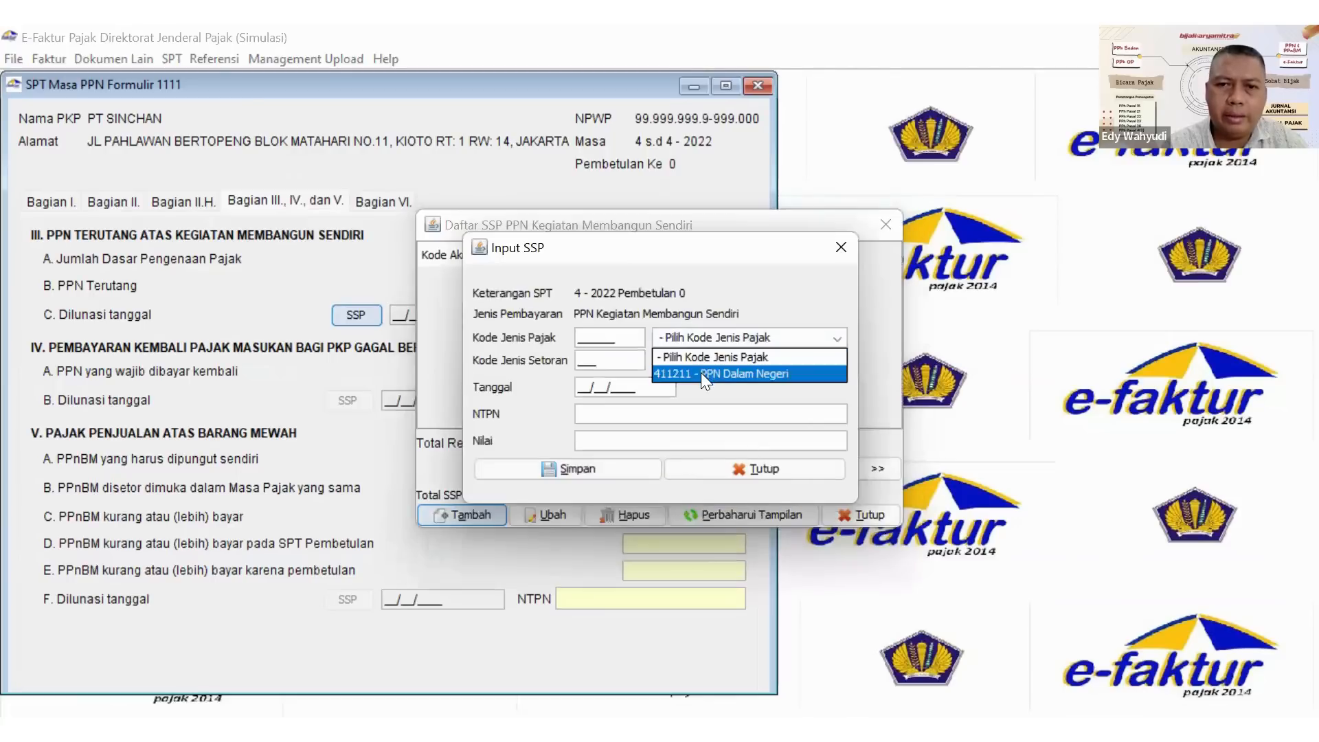
left_click(700, 374)
left_click(702, 359)
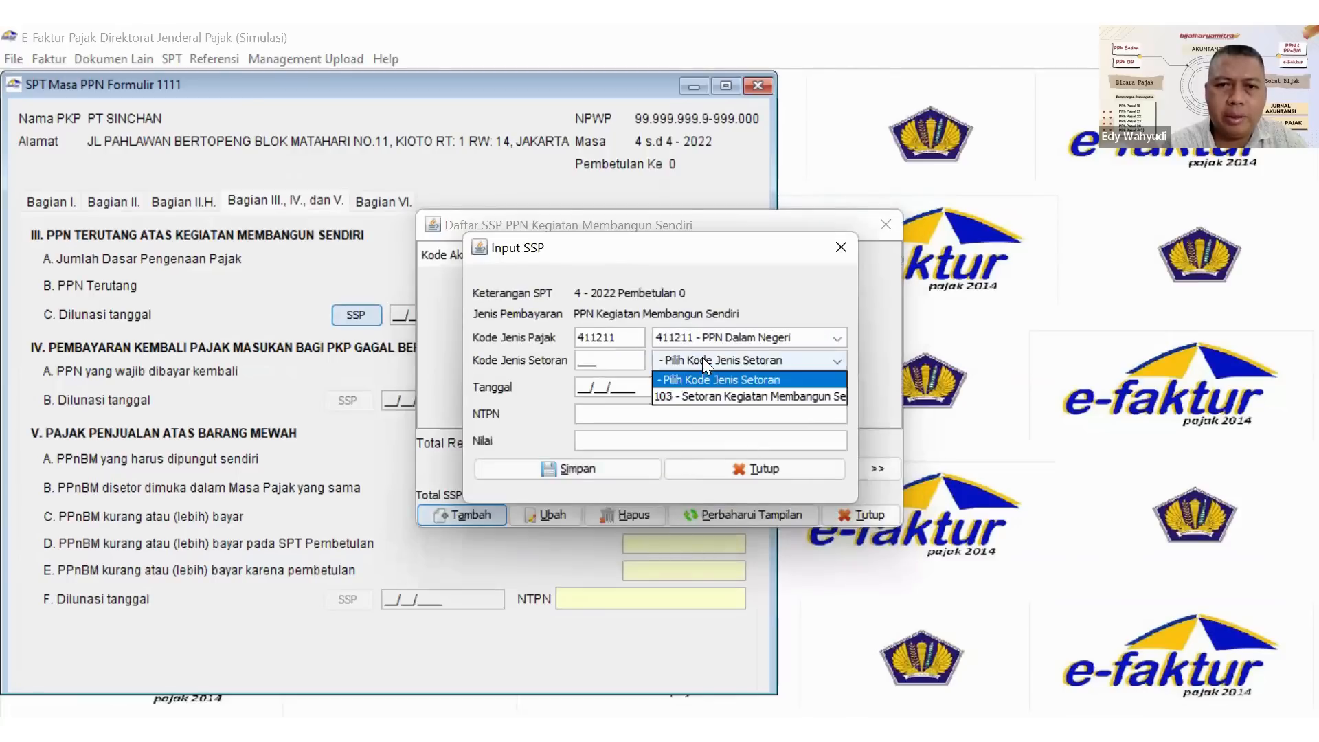
left_click(703, 396)
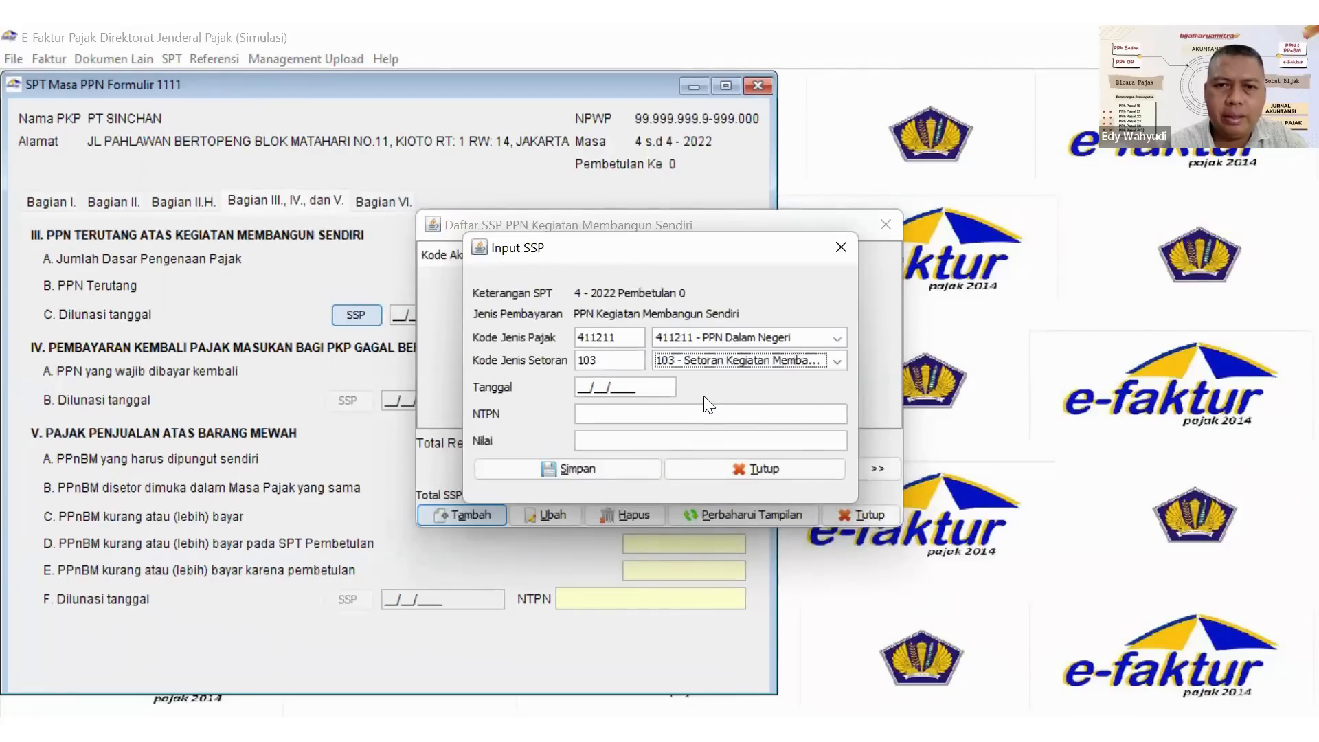
Set the SSP payment date to 30/04/2022.
left_click(578, 388)
type("30/04/2022")
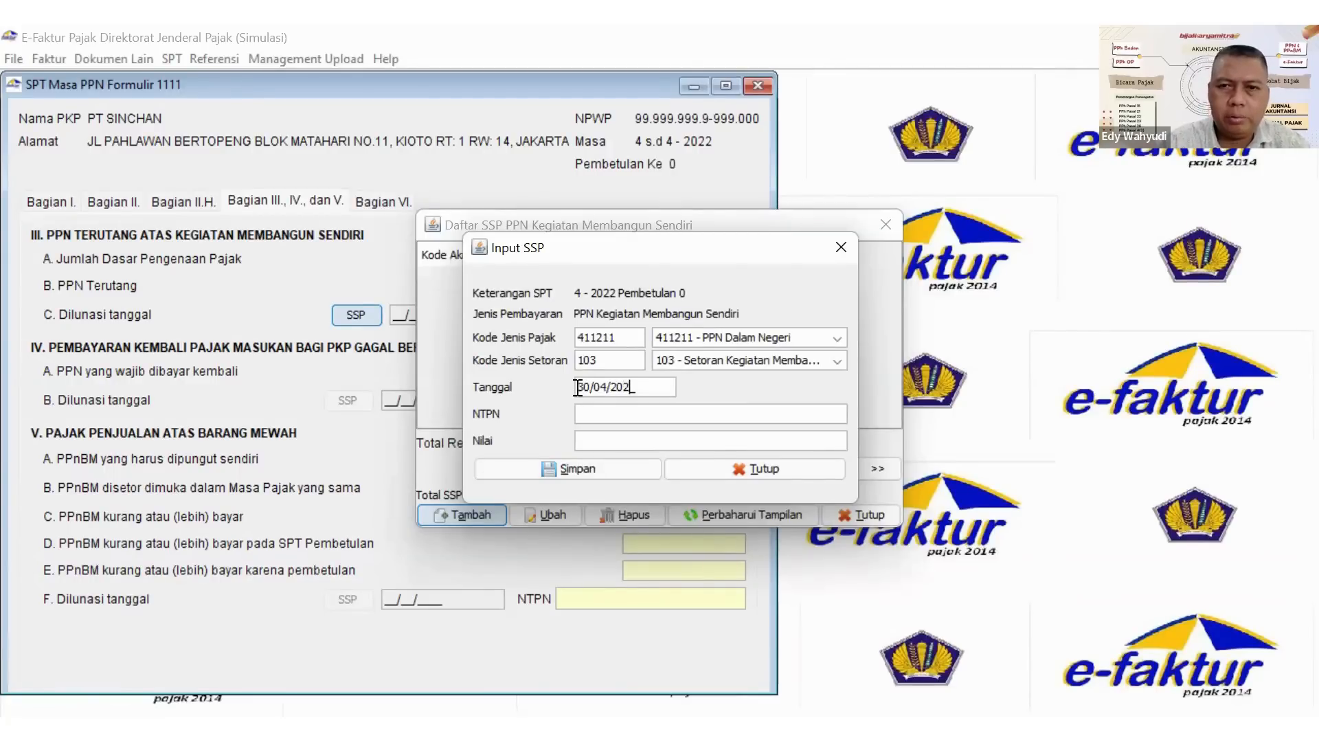
Enter the payment's NTPN and a value of 22000000, save the SSP and close the SSP list.
left_click(590, 412)
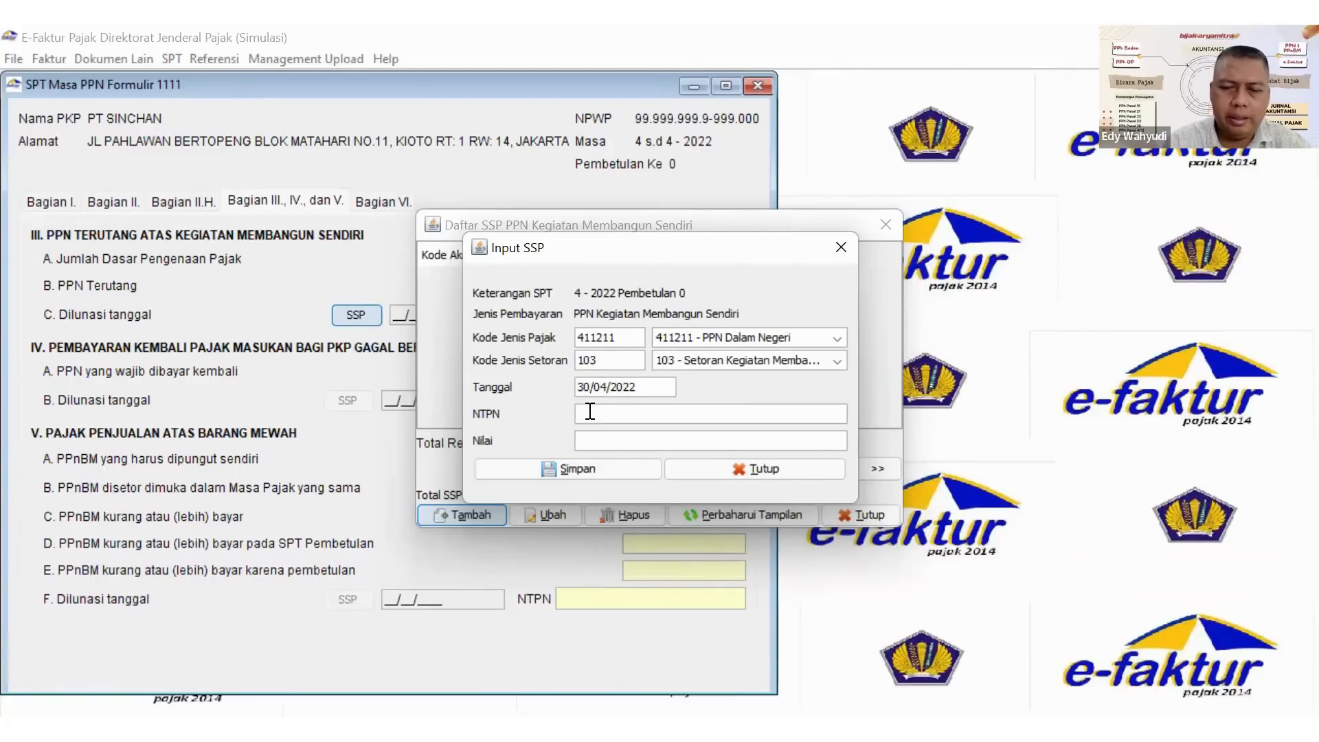
type("T0KK0KUM3W4HN3HLUM4U")
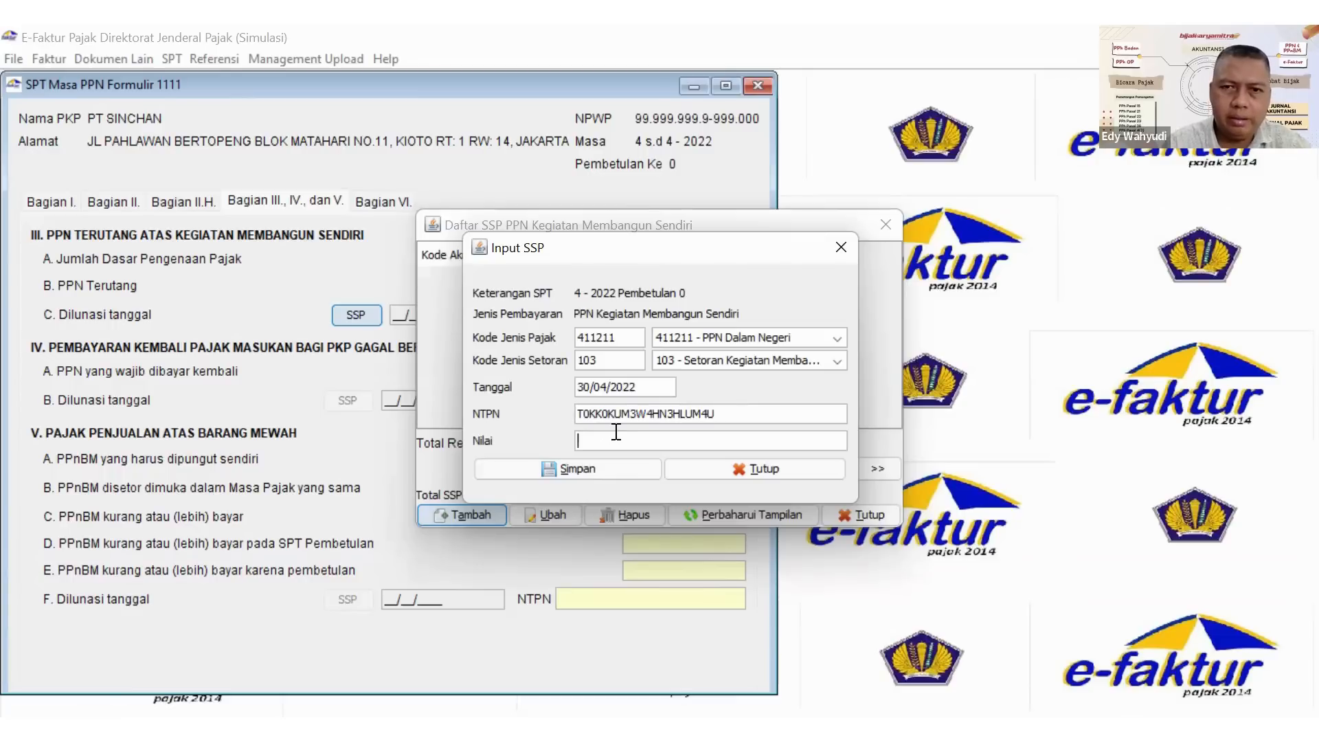
type("22000000")
left_click(579, 468)
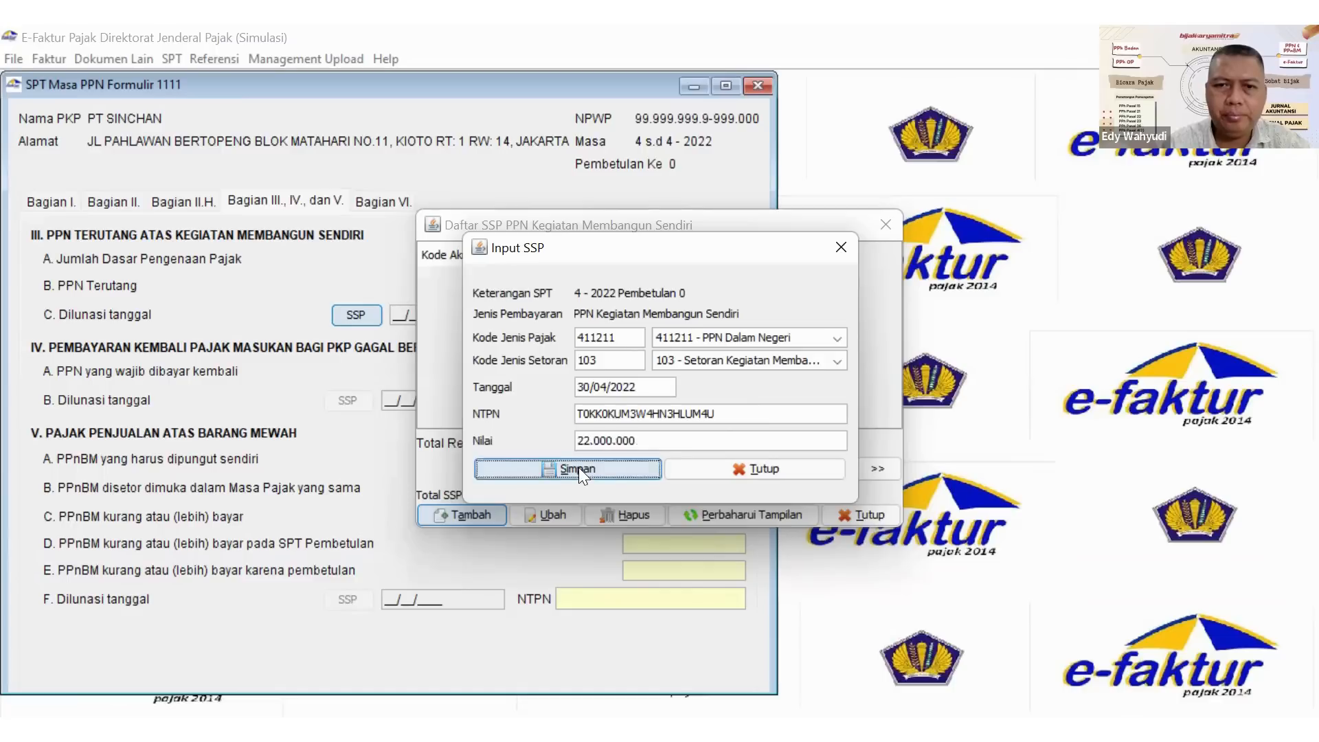
left_click(693, 404)
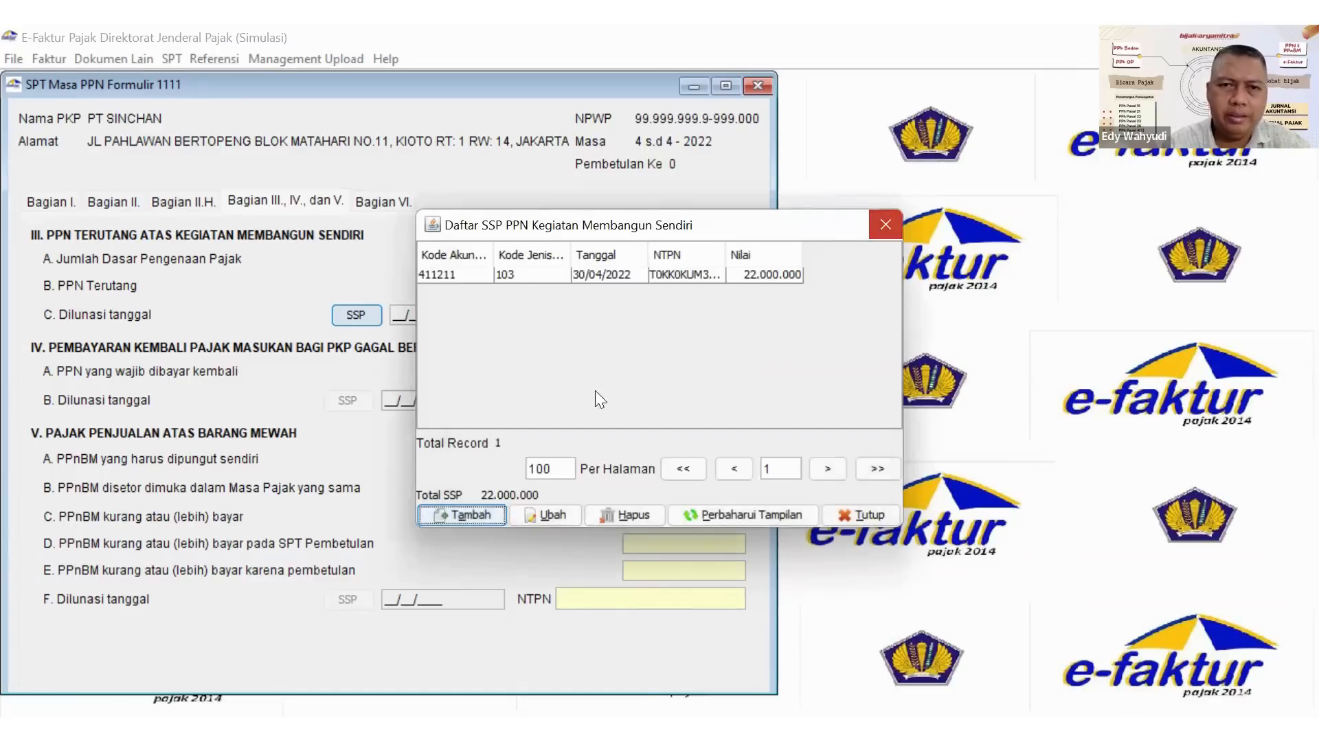
left_click(885, 225)
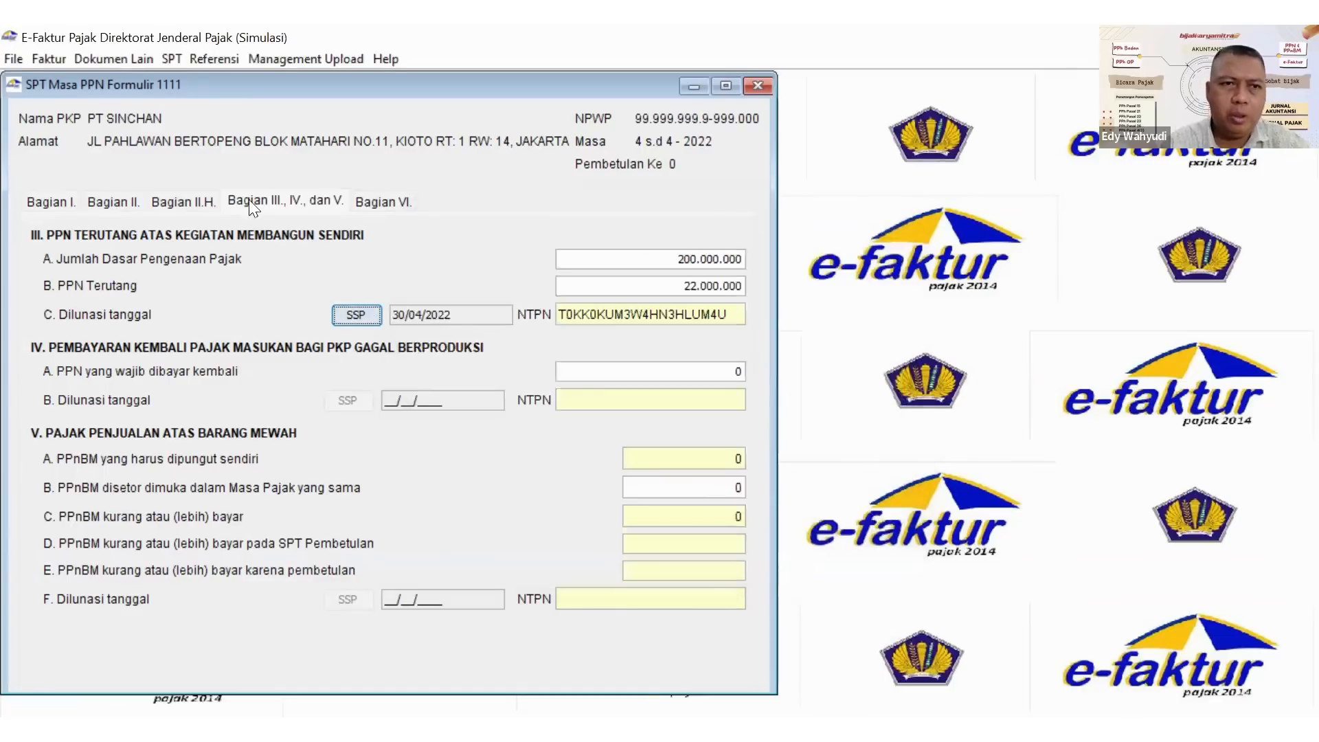
In Bagian VI, set the signing date to 31/05/2022, save form 1111 and close it.
left_click(368, 201)
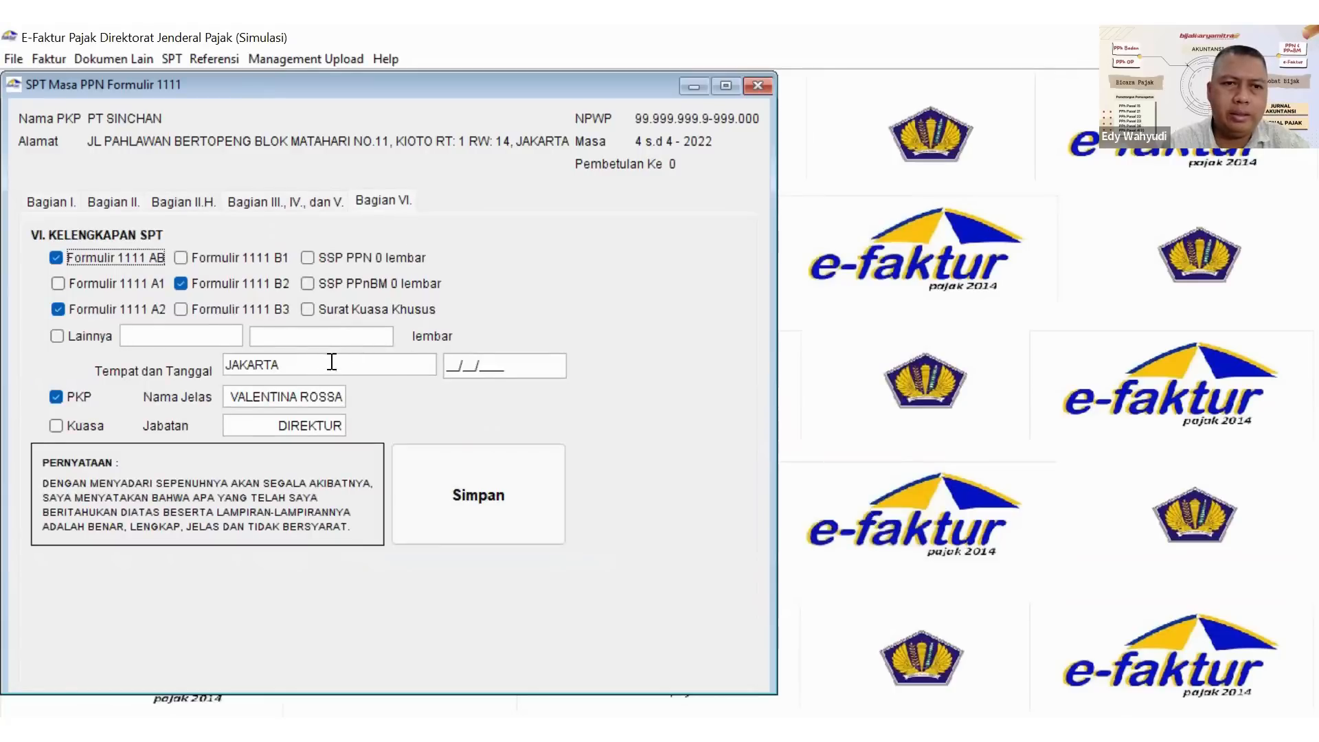
left_click(450, 366)
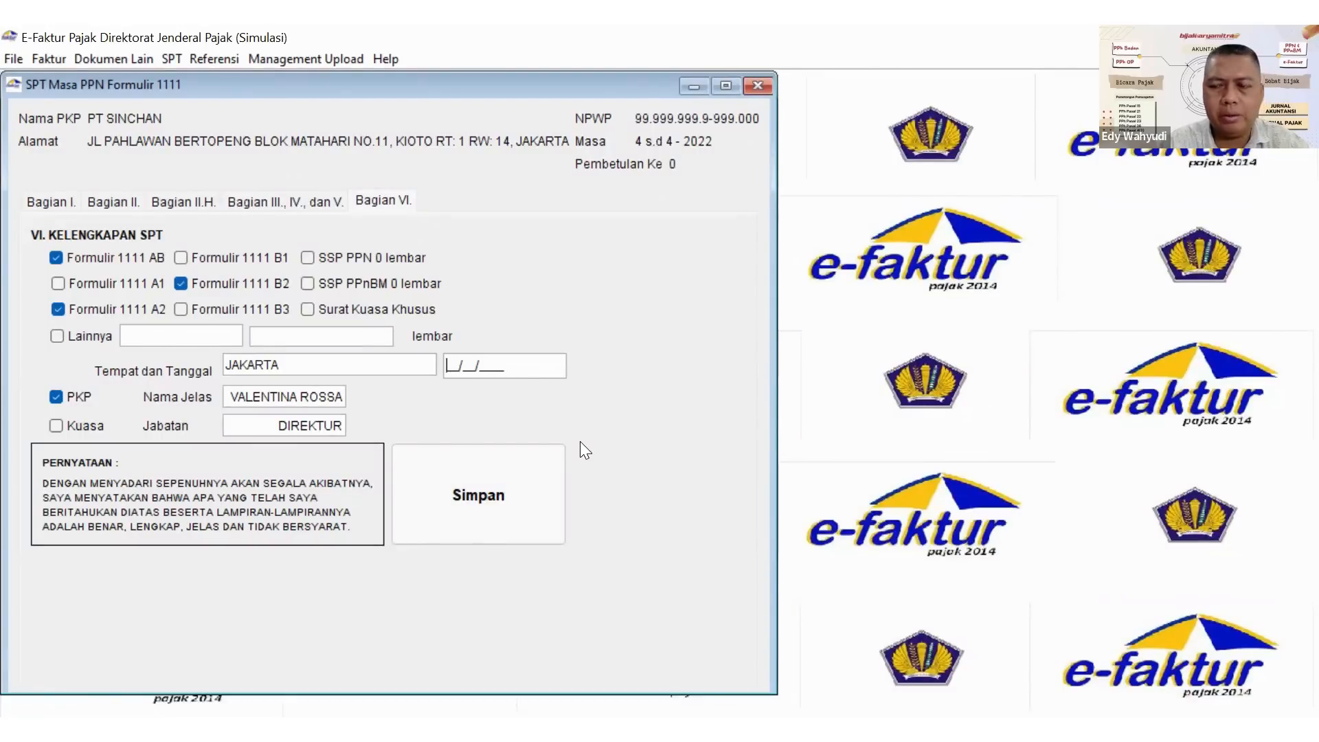
type("31/")
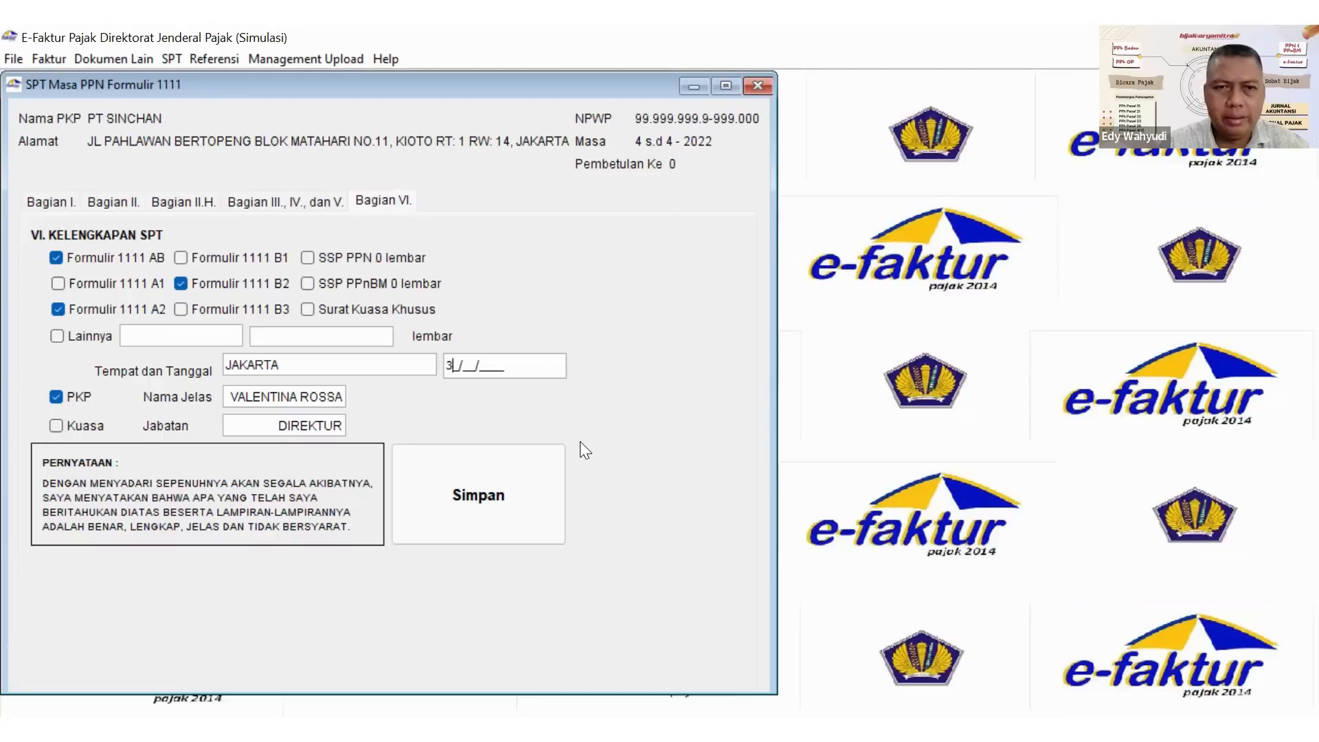
type("05/2022")
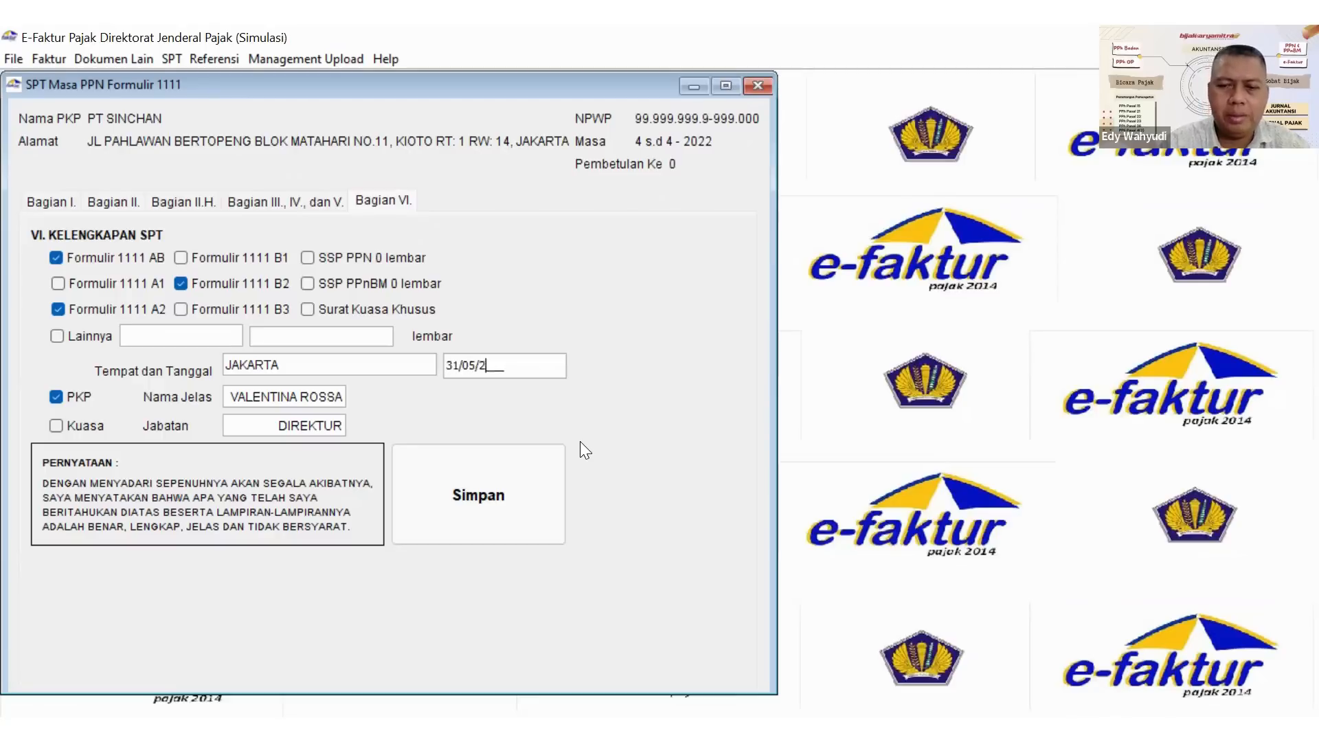
left_click(488, 497)
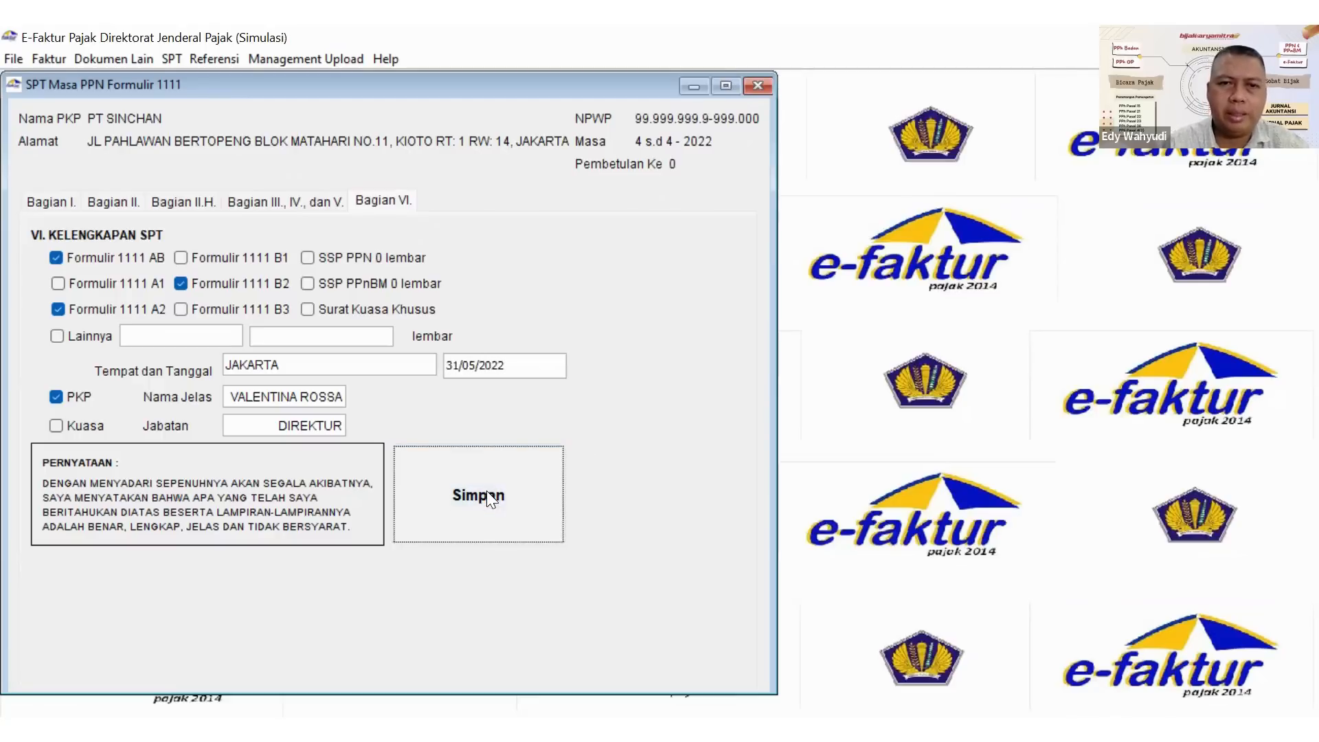
left_click(386, 414)
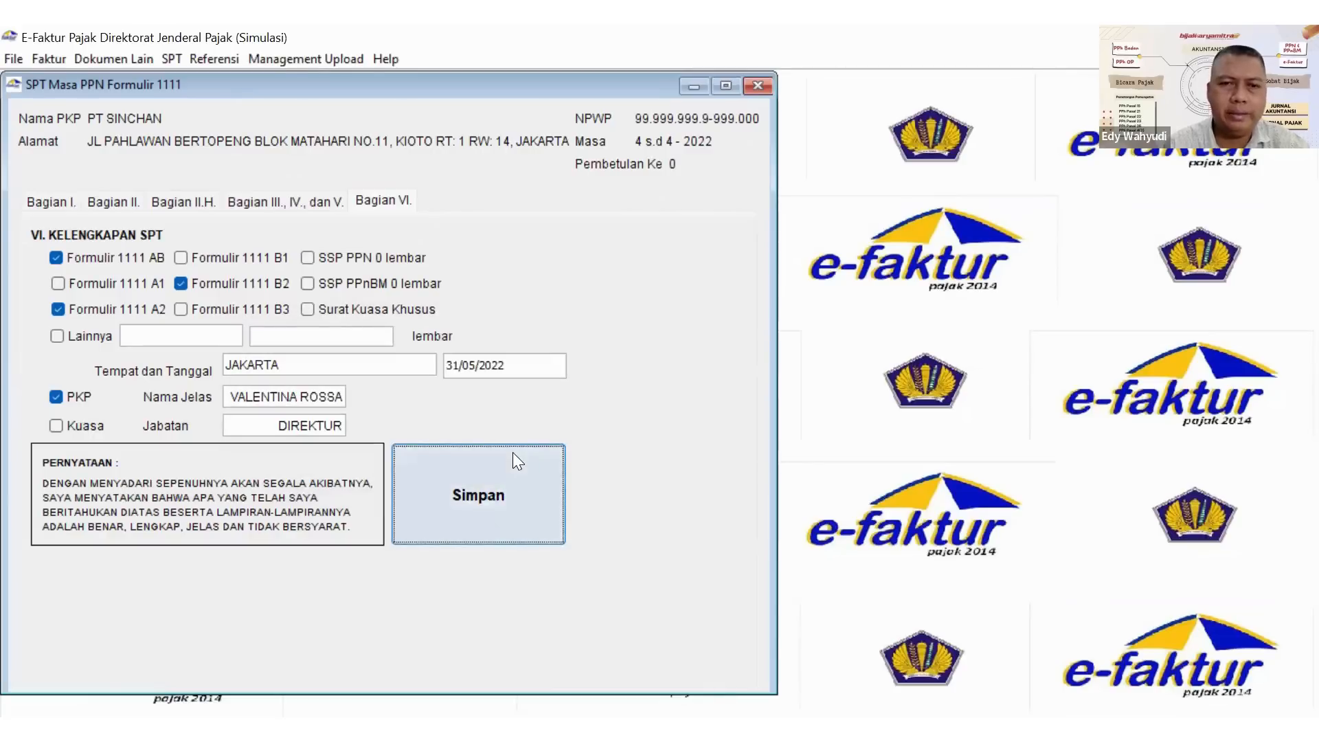
left_click(758, 87)
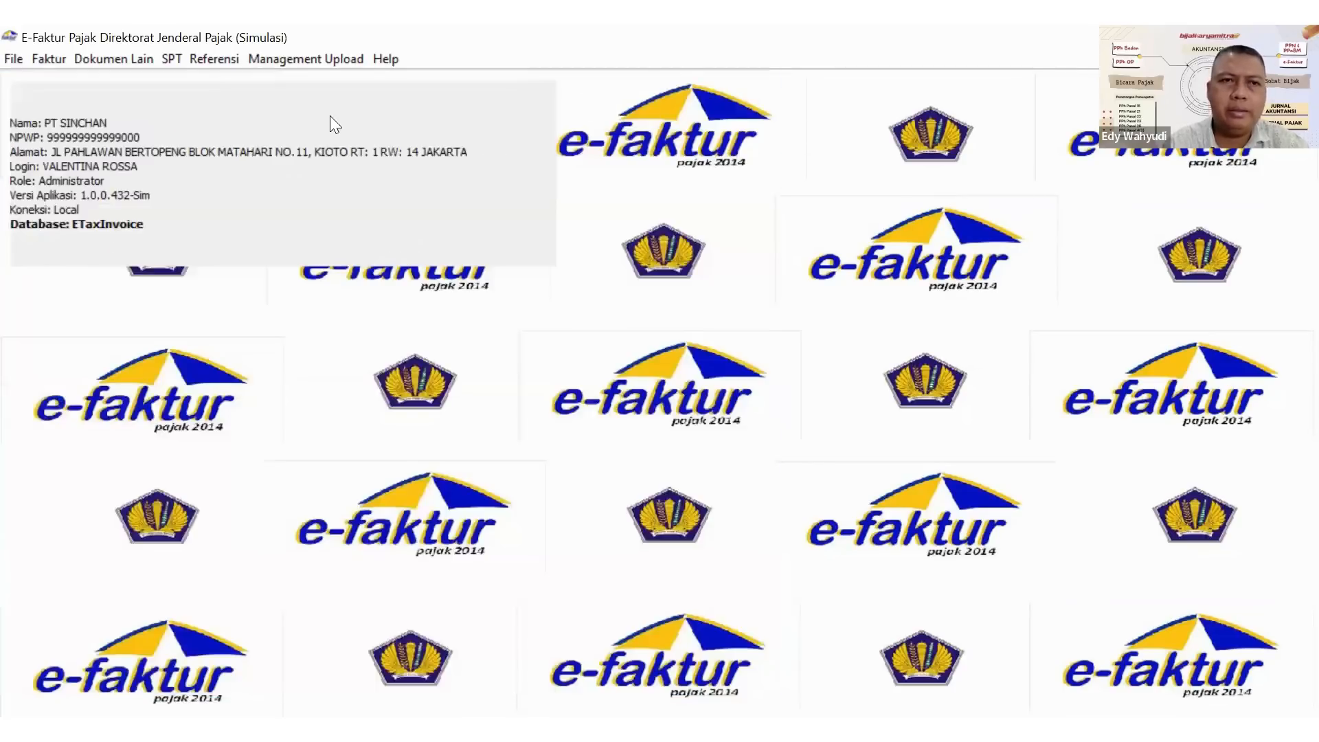
From the saved SPT list, print the April 2022 SPT Induk and Lampiran AB as a PDF into the Documents folder.
left_click(171, 57)
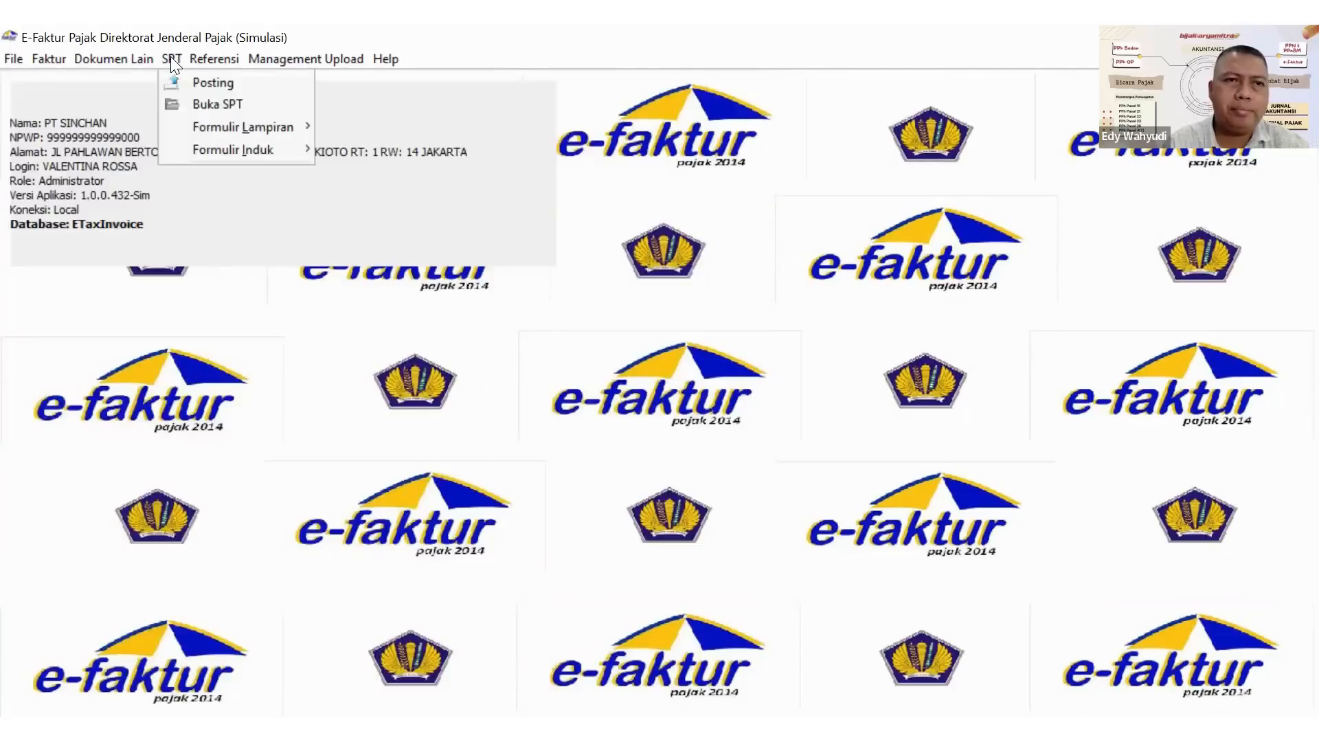
left_click(213, 106)
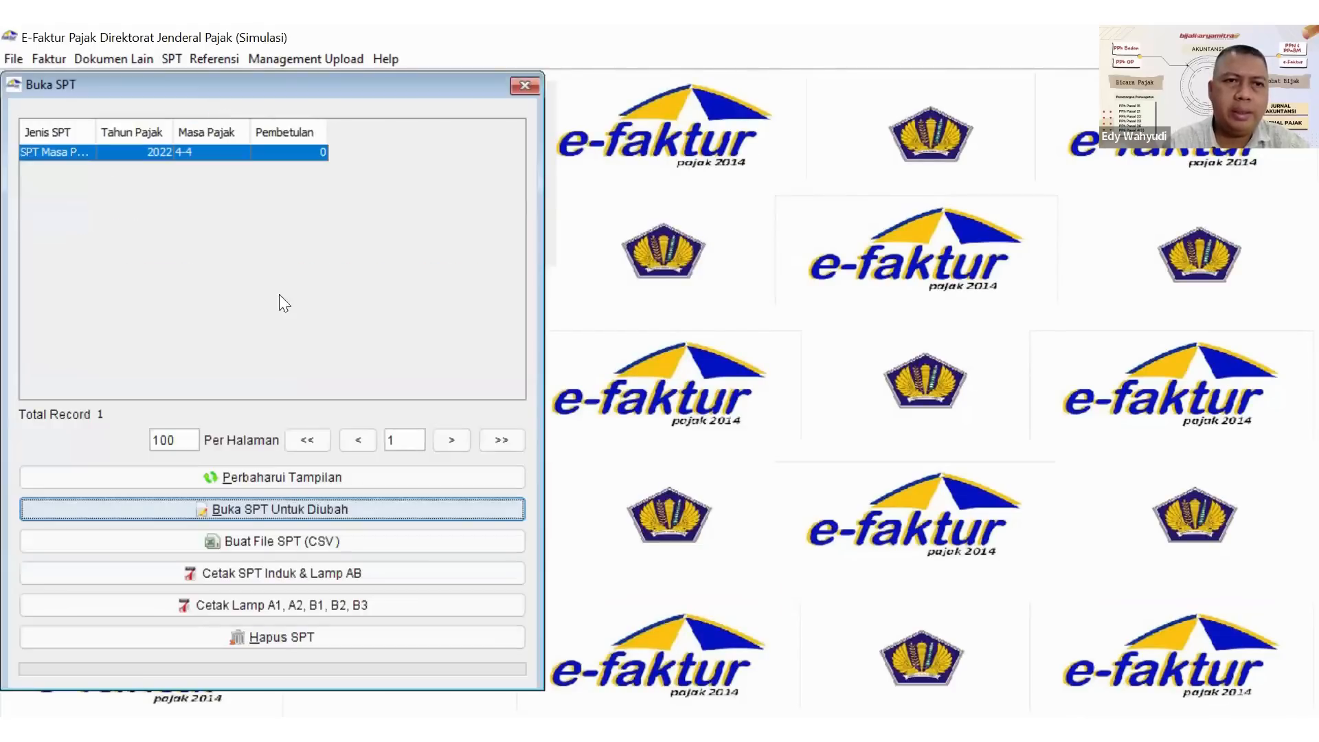
left_click(257, 577)
left_click(340, 548)
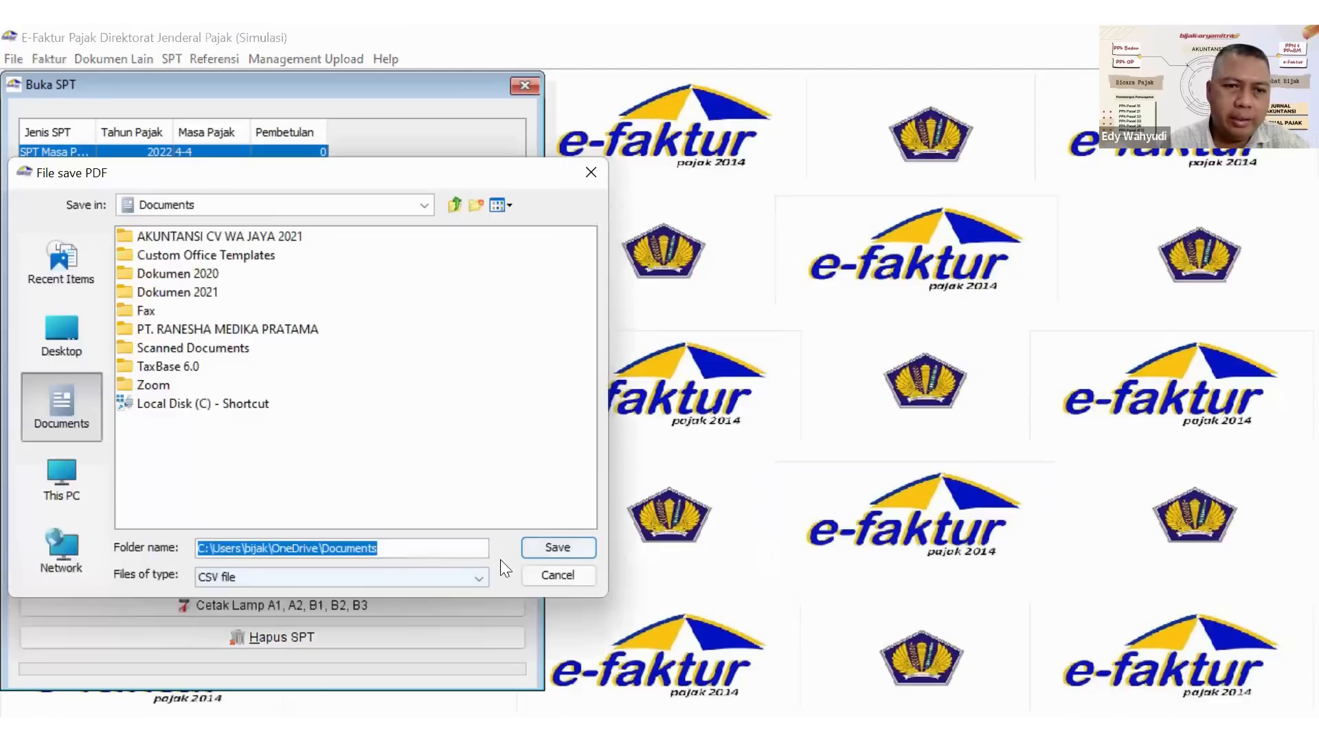
left_click(548, 551)
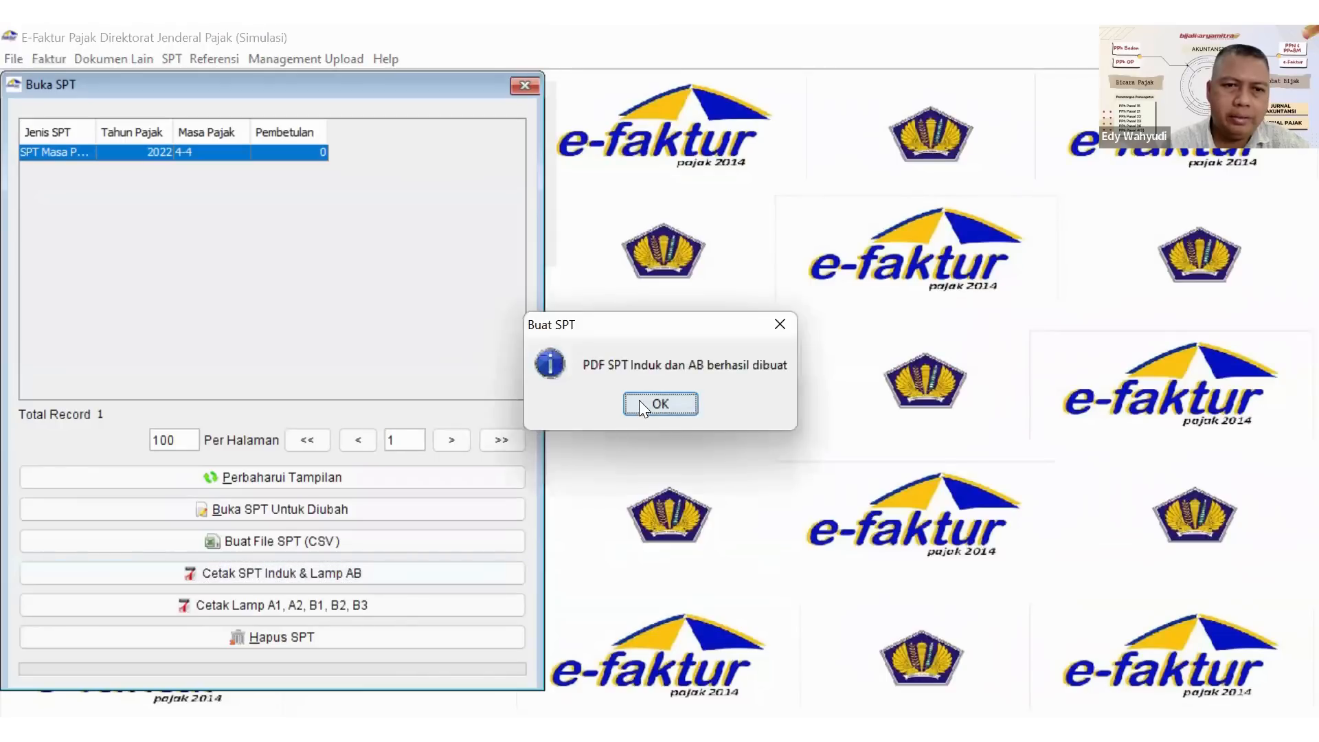
left_click(639, 400)
Print attachments A1, A2, B1, B2 and B3 of the April 2022 SPT into the Documents folder and close the SPT list.
left_click(349, 603)
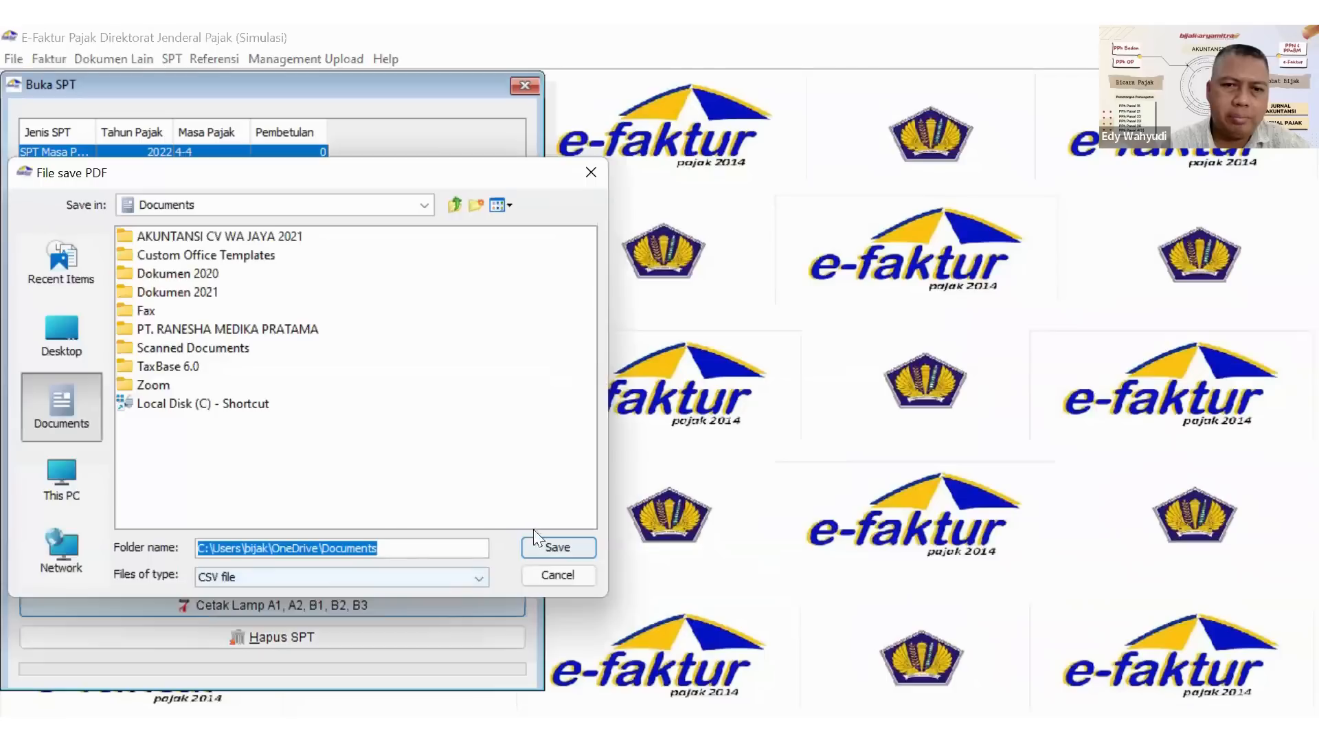
left_click(550, 546)
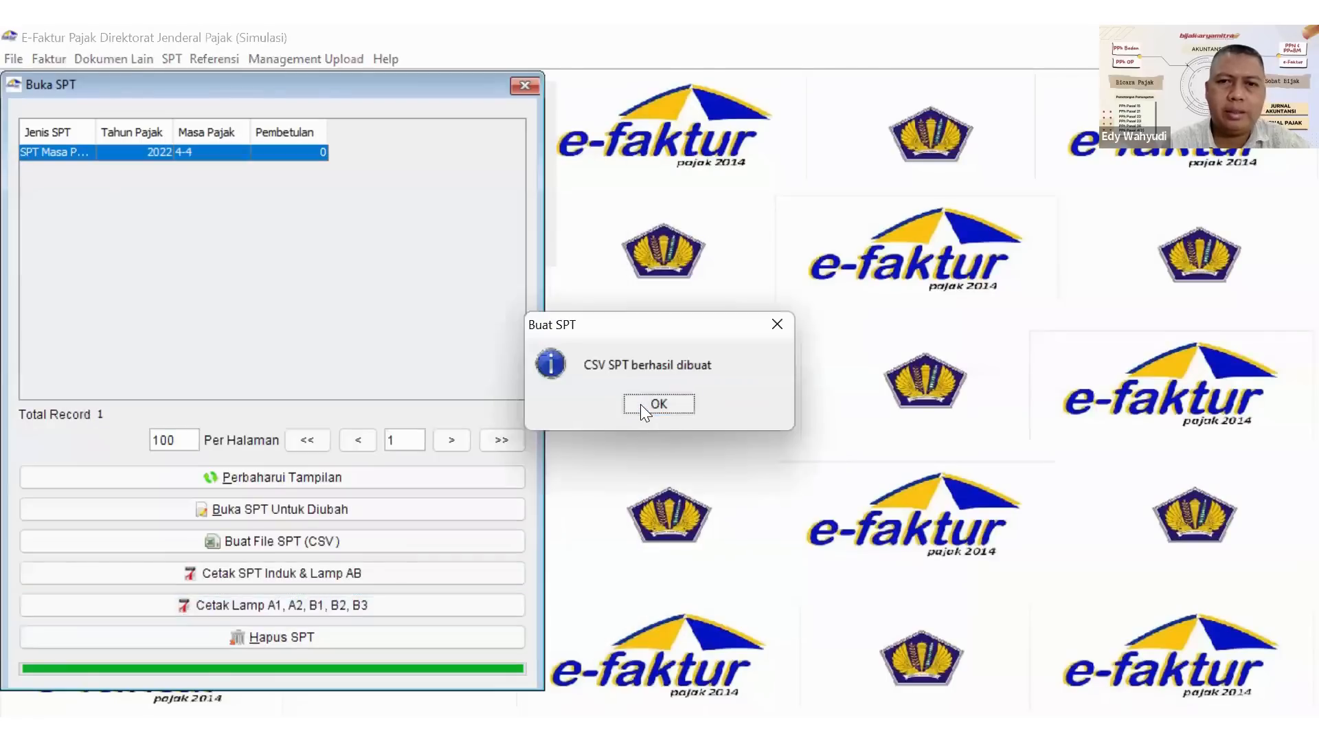
left_click(640, 405)
left_click(525, 82)
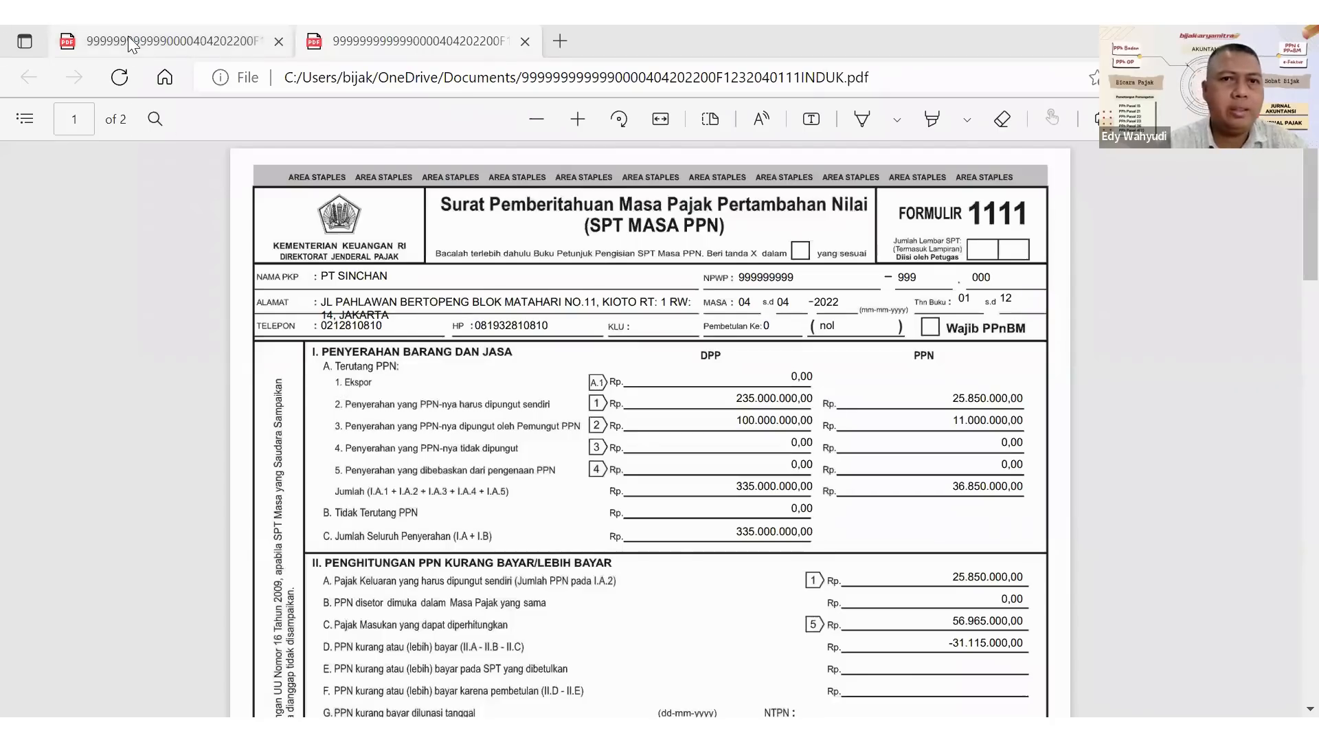
Open the Lampiran PDF and review form 1111 A1 and the output tax invoices listed in form 1111 A2.
left_click(130, 44)
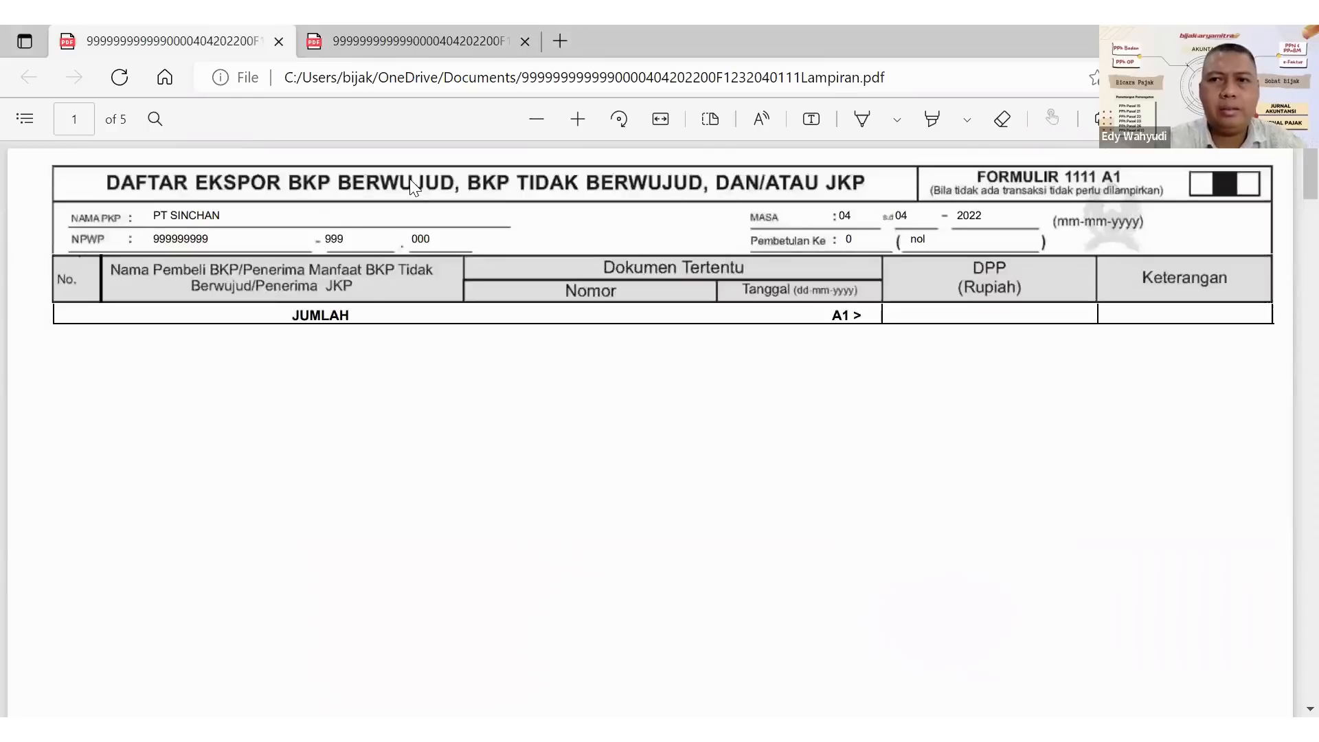
scroll(412, 185, "down", 3)
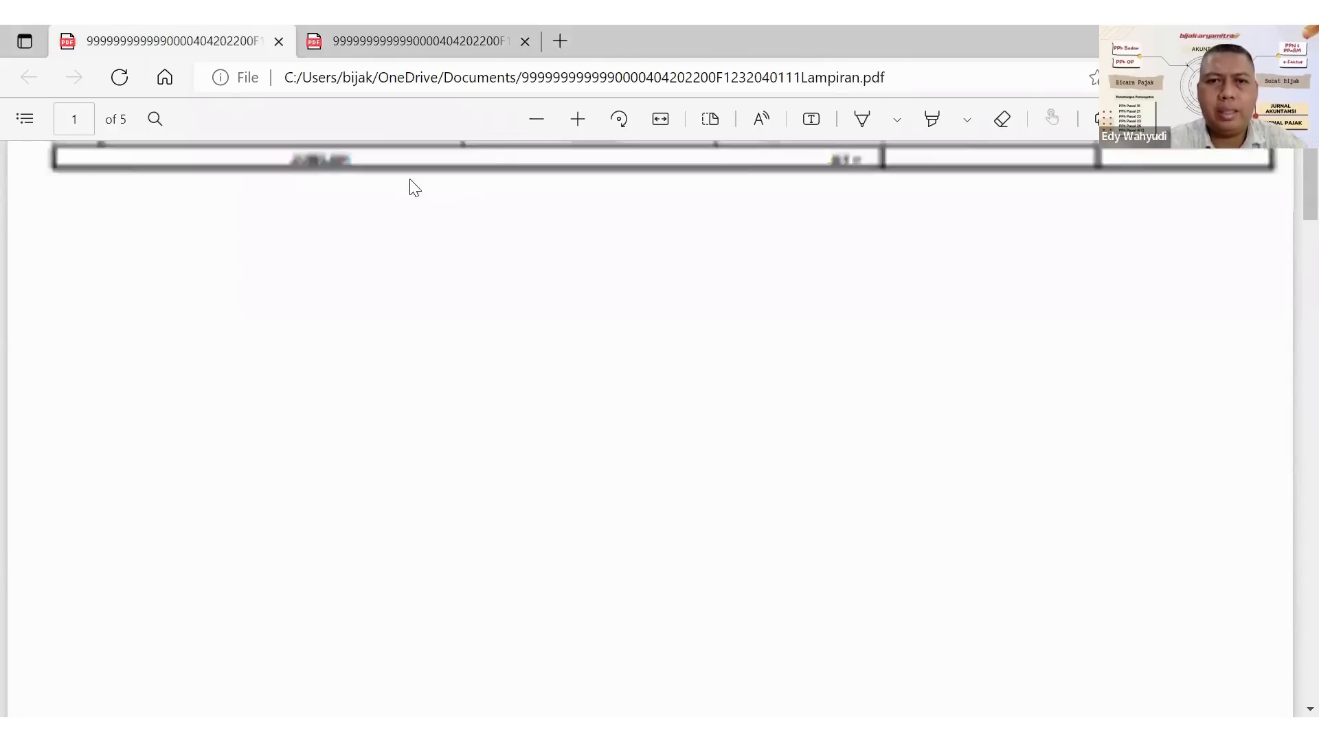
scroll(414, 187, "up", 2)
scroll(411, 182, "down", 10)
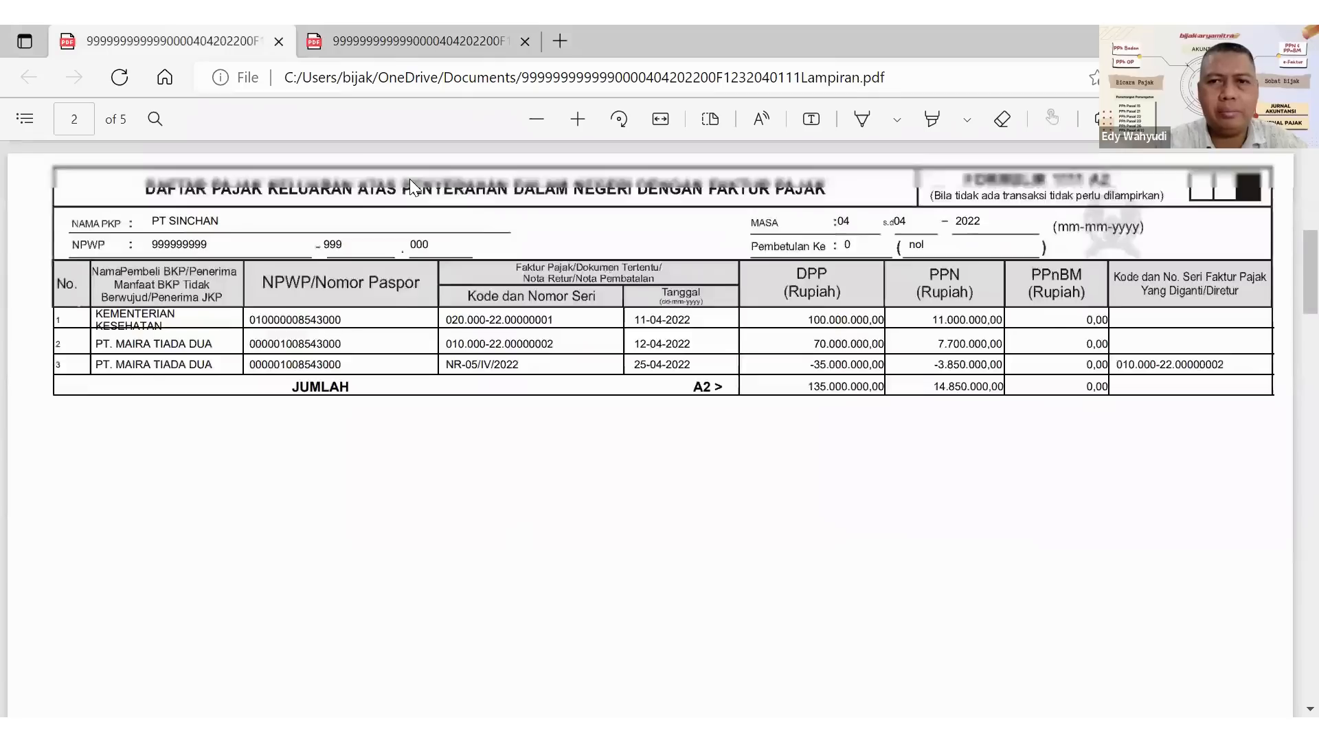
scroll(414, 187, "up", 1)
scroll(410, 180, "down", 1)
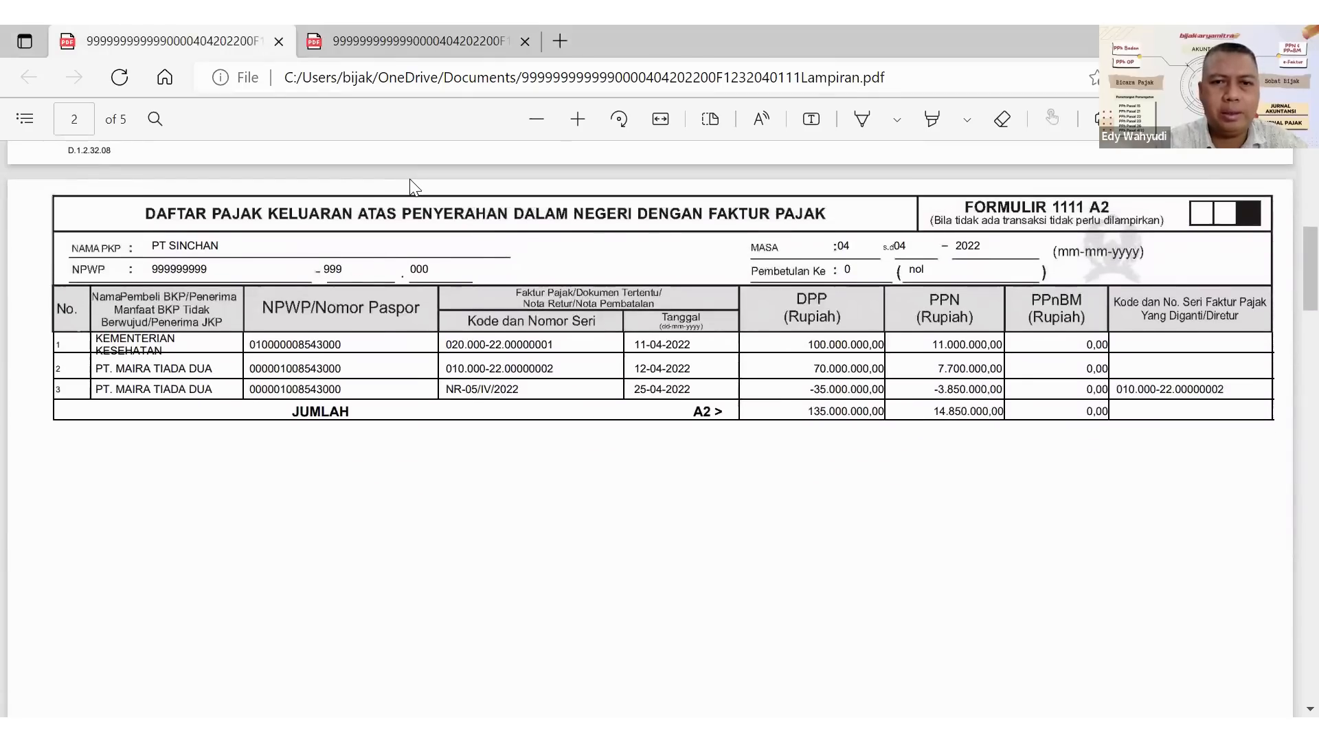
scroll(412, 186, "down", 2)
scroll(410, 184, "down", 5)
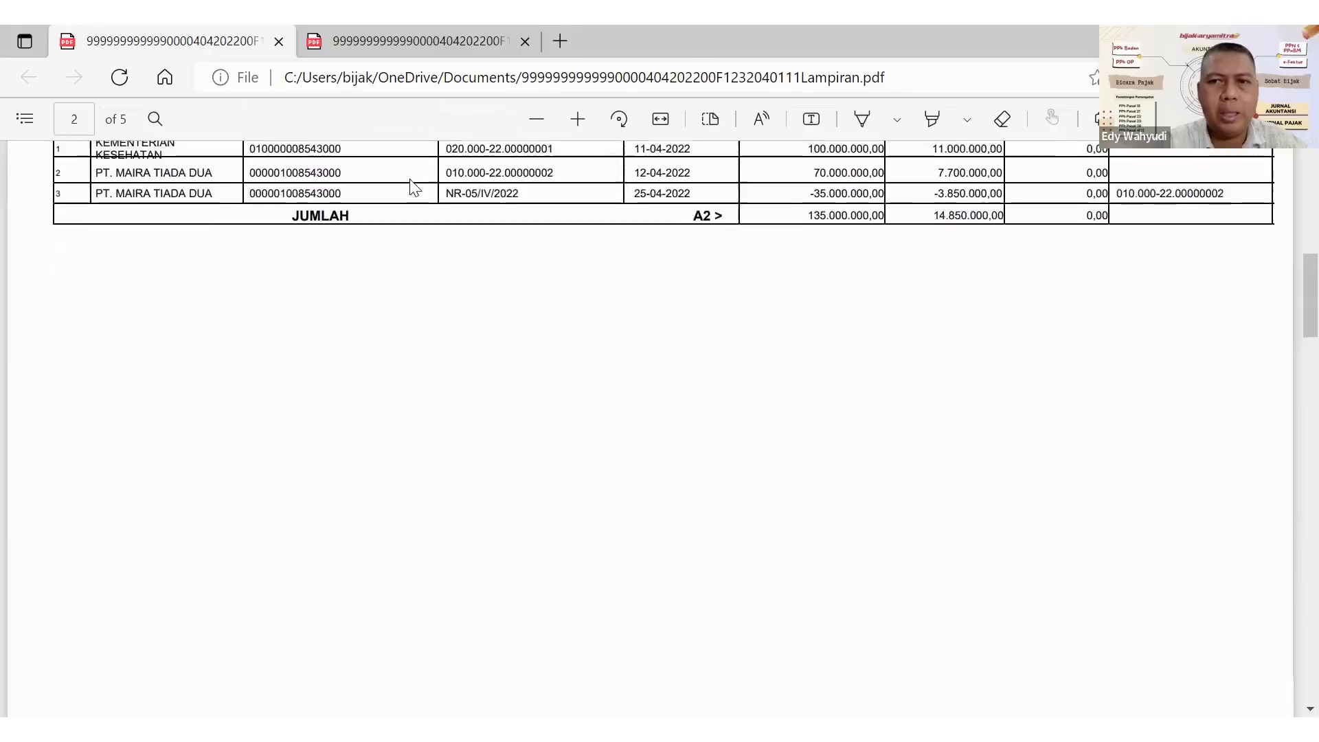
scroll(410, 184, "up", 5)
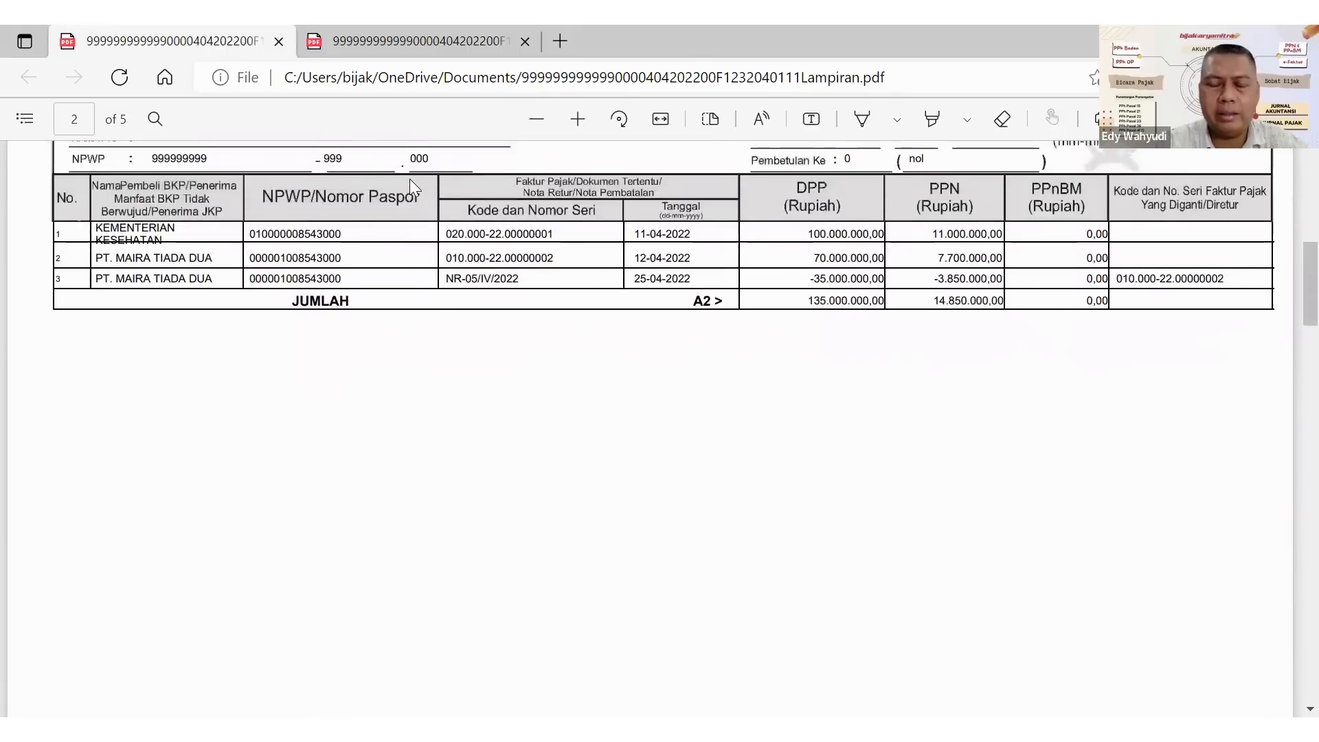
Review forms 1111 B1, B2 and B3 in the Lampiran PDF, checking the creditable input tax invoices in B2.
scroll(410, 182, "down", 10)
scroll(412, 186, "down", 4)
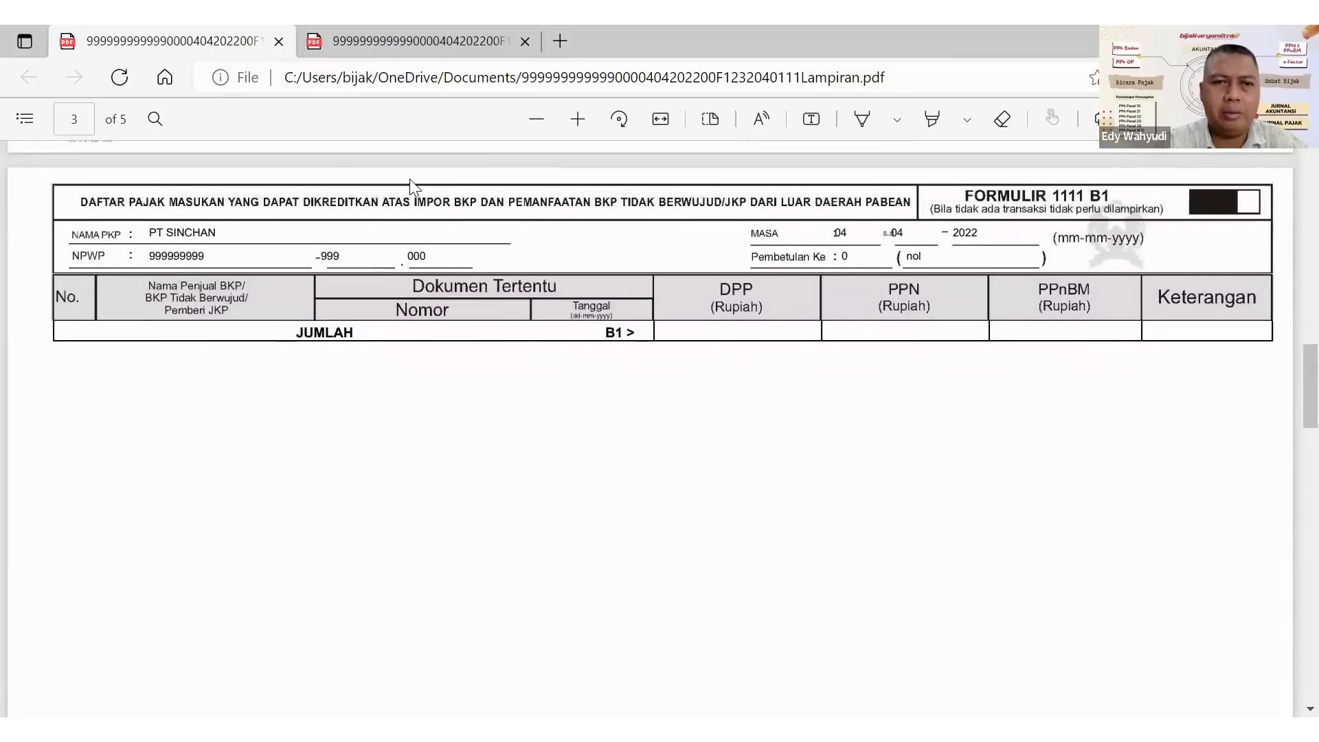
scroll(410, 179, "down", 14)
scroll(412, 186, "down", 5)
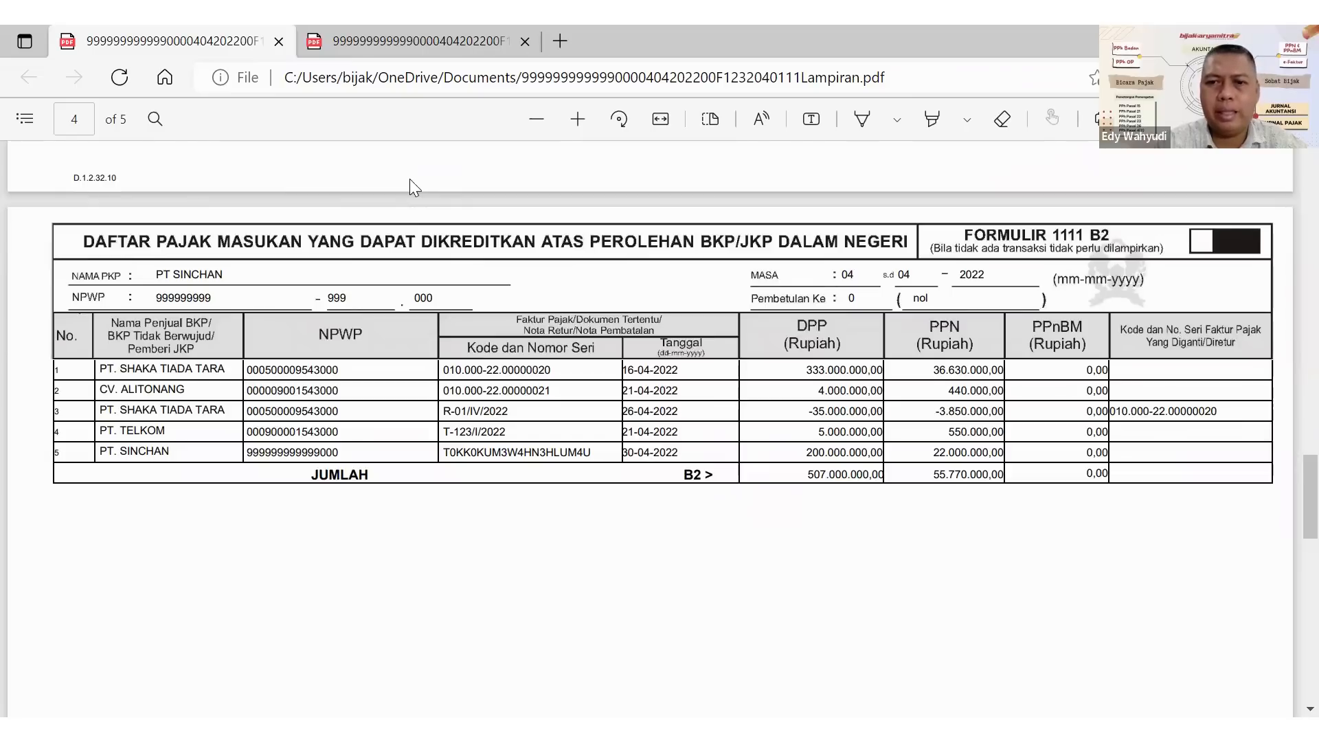
scroll(409, 180, "down", 7)
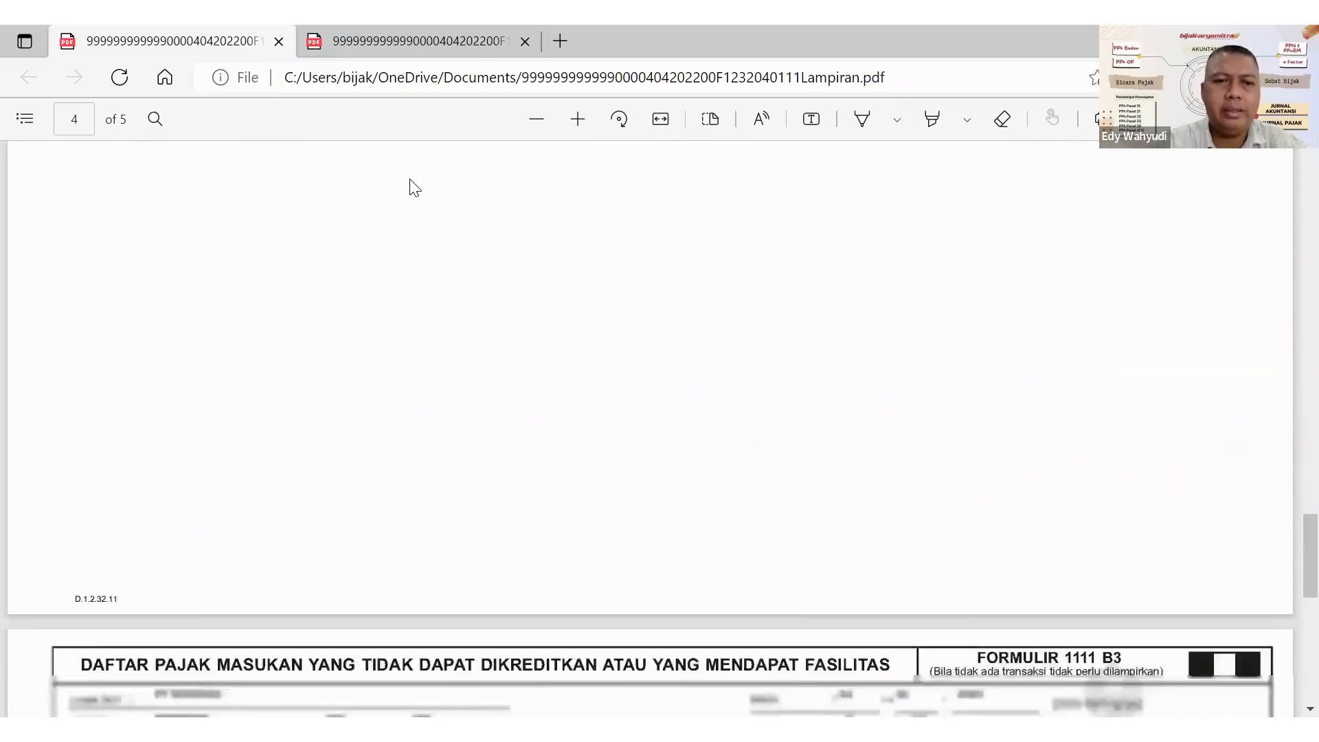
scroll(410, 180, "down", 2)
scroll(409, 180, "up", 7)
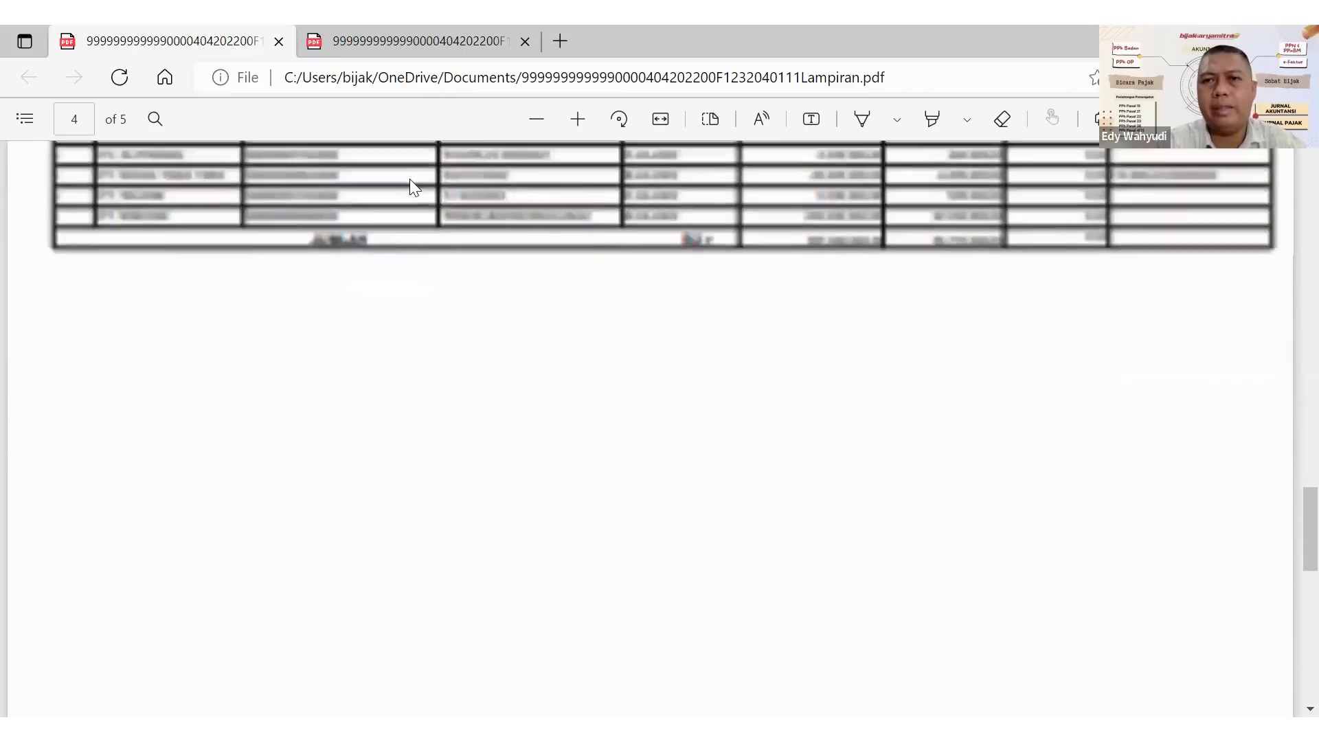
scroll(409, 180, "up", 20)
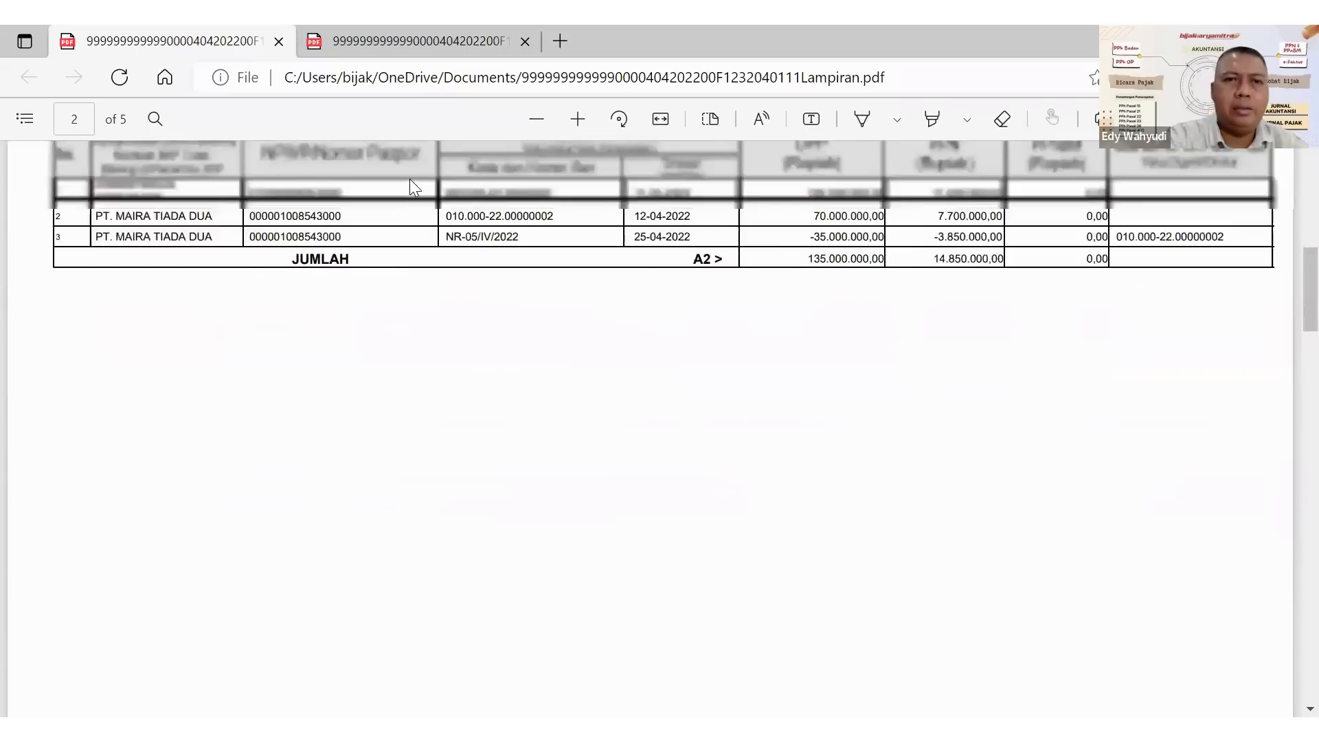
In the INDUK PDF, examine form 1111 AB's delivery and acquisition recaps, including Digunggung deliveries, and the creditable input tax calculation.
key("ctrl+Tab")
scroll(409, 179, "down", 10)
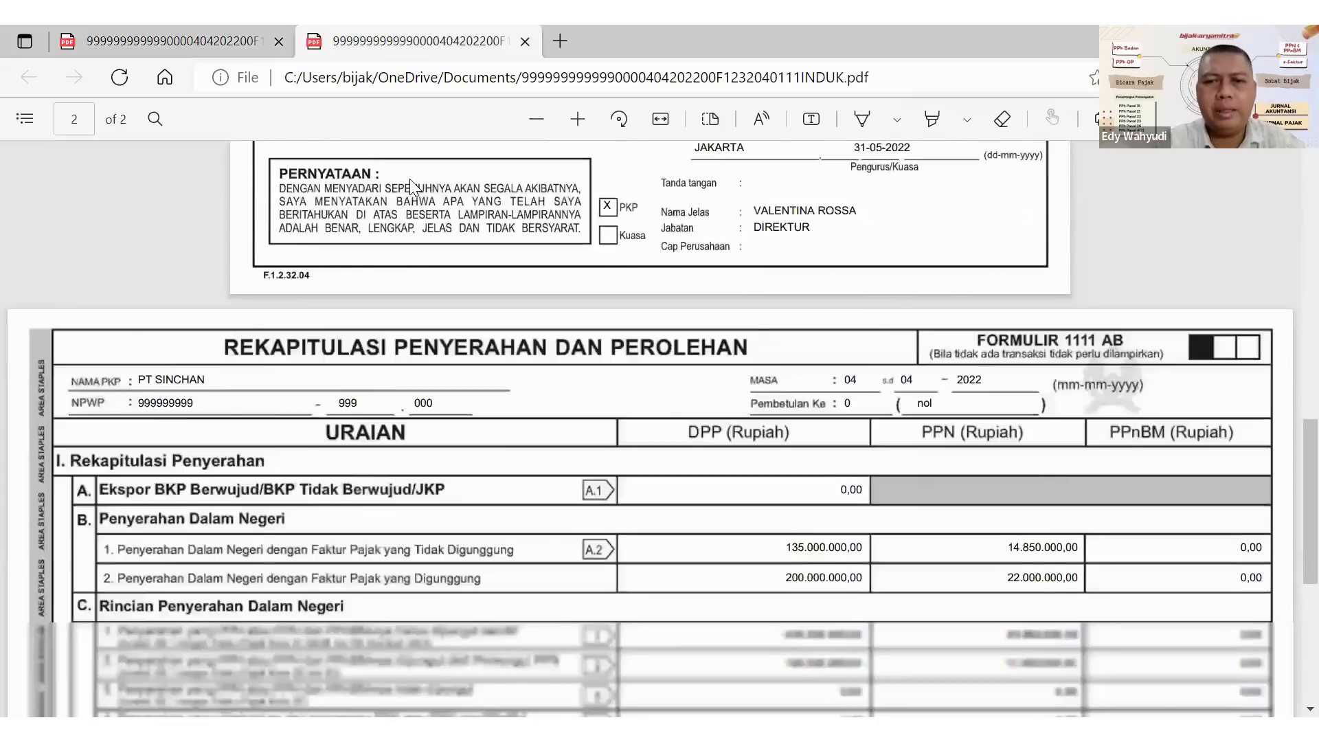
scroll(409, 179, "down", 3)
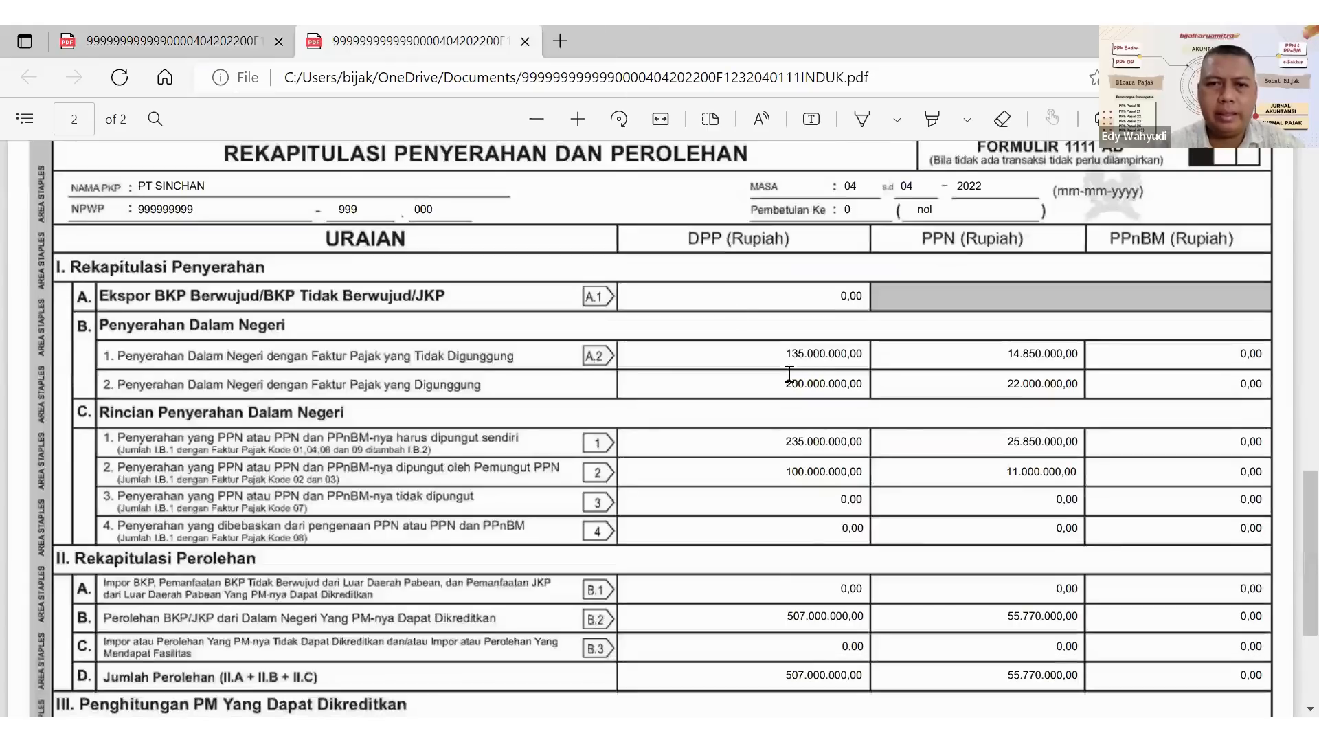
left_click_drag(783, 384, 872, 392)
left_click(793, 415)
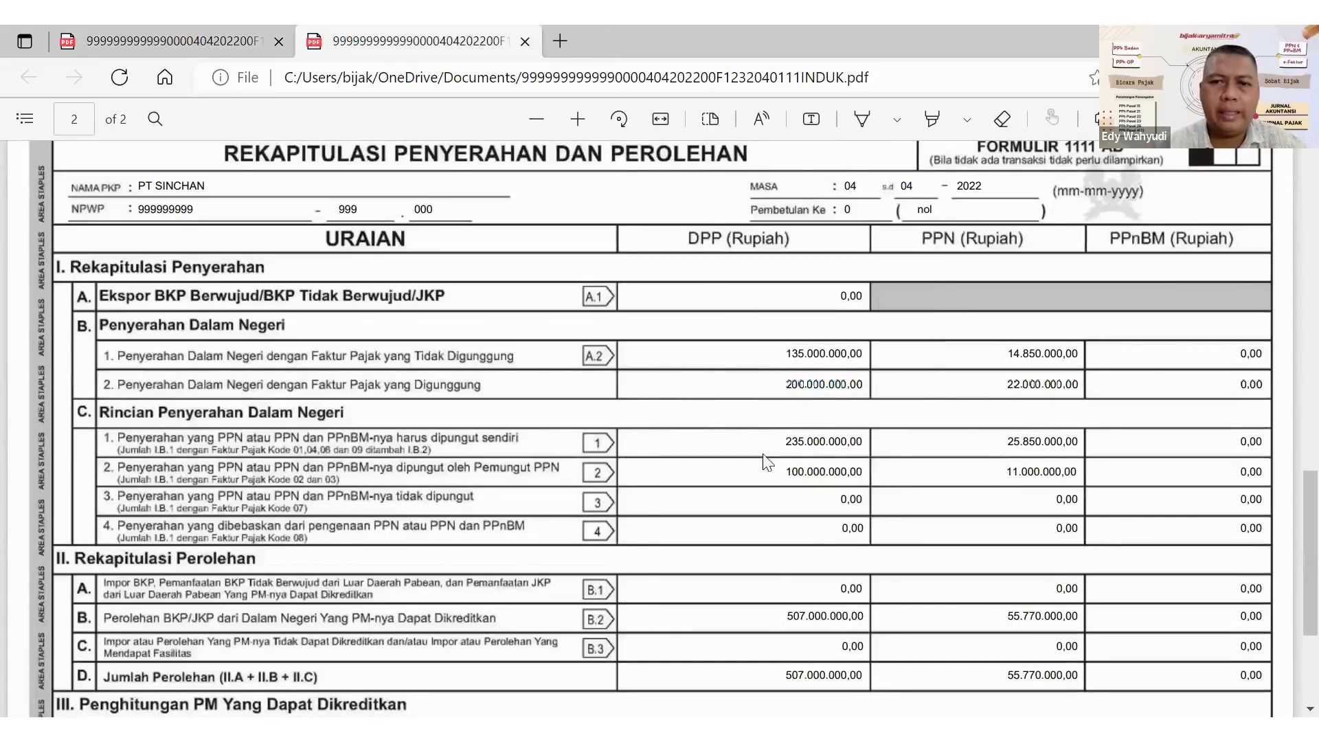
scroll(817, 420, "down", 3)
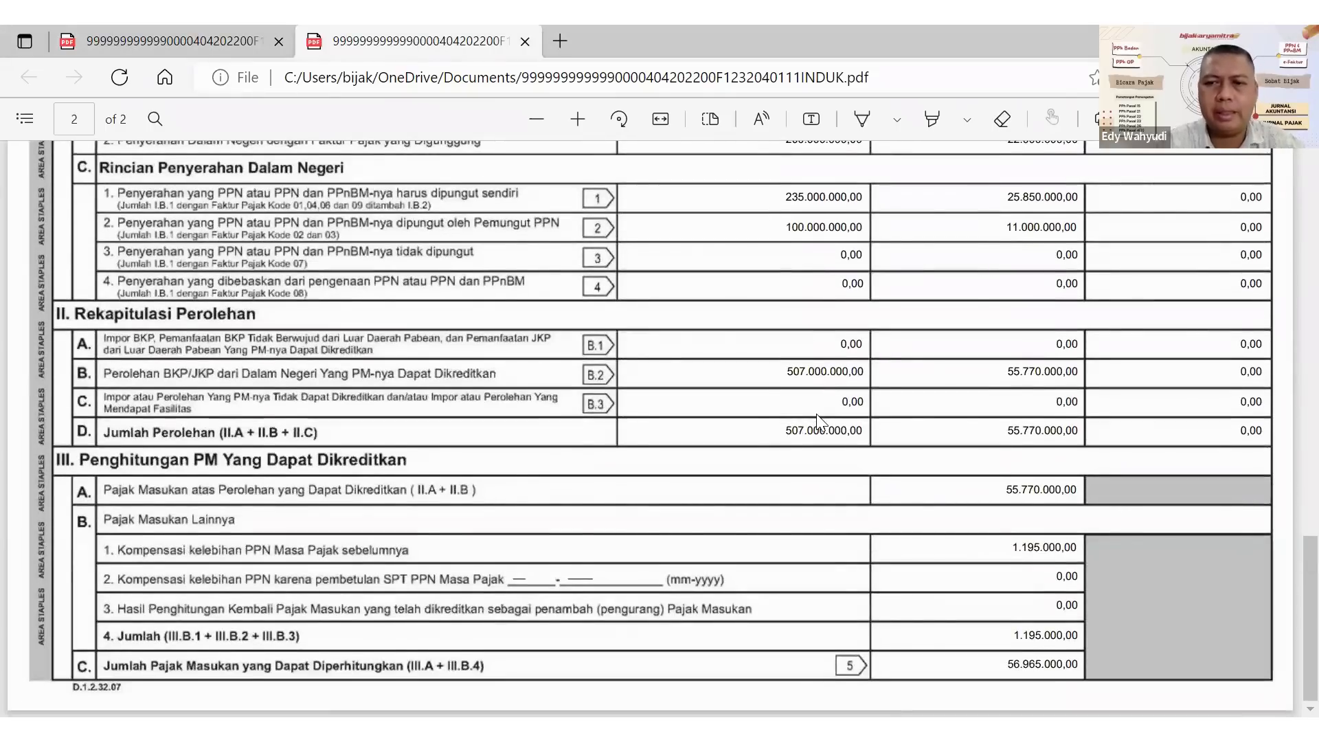
Review the main form 1111 in the INDUK PDF from Bagian I through Bagian VI and the signing section.
scroll(817, 419, "up", 10)
scroll(821, 420, "up", 4)
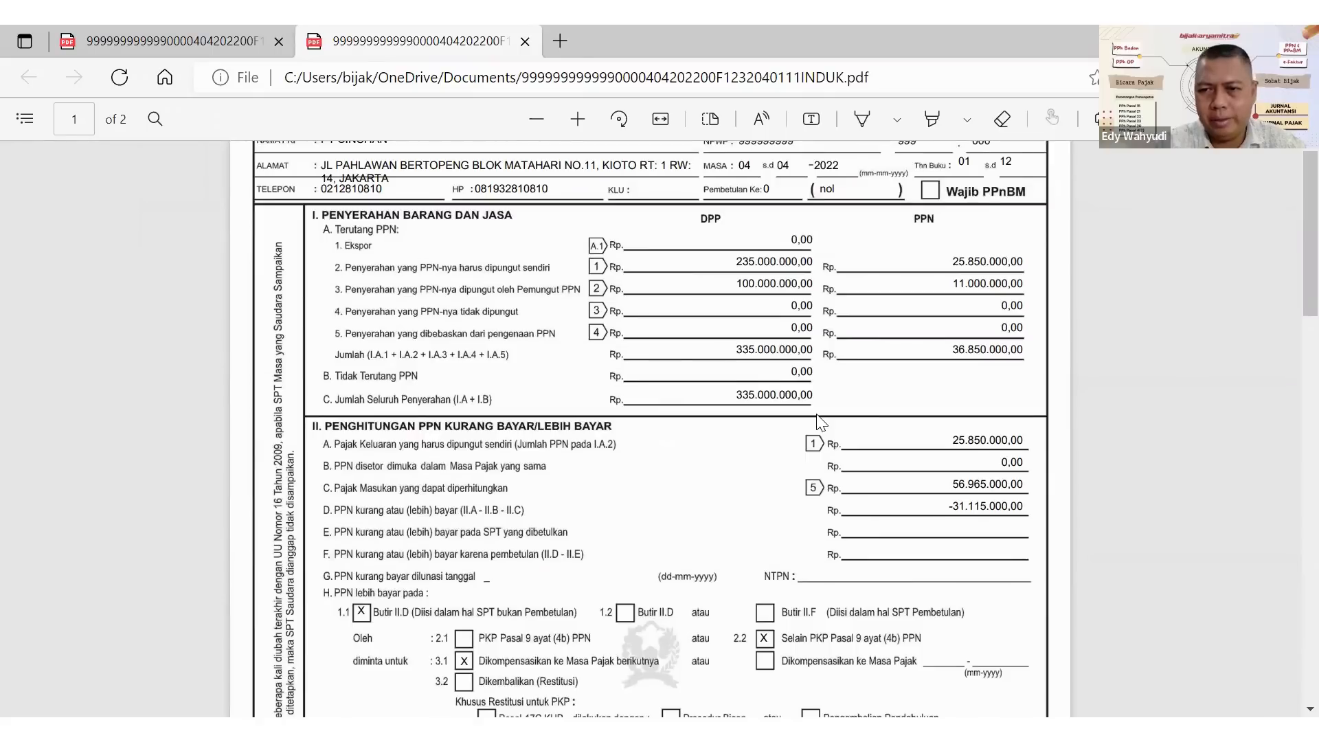
scroll(821, 420, "down", 1)
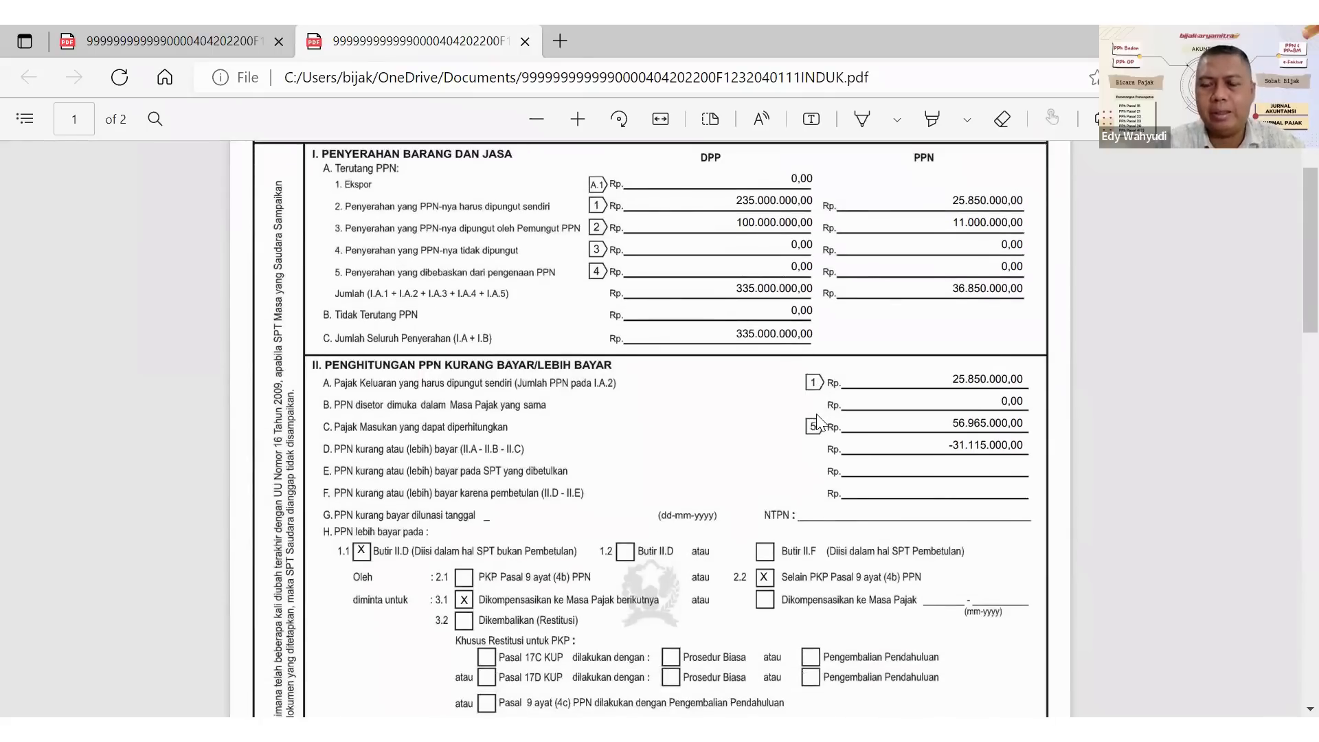
scroll(817, 421, "down", 1)
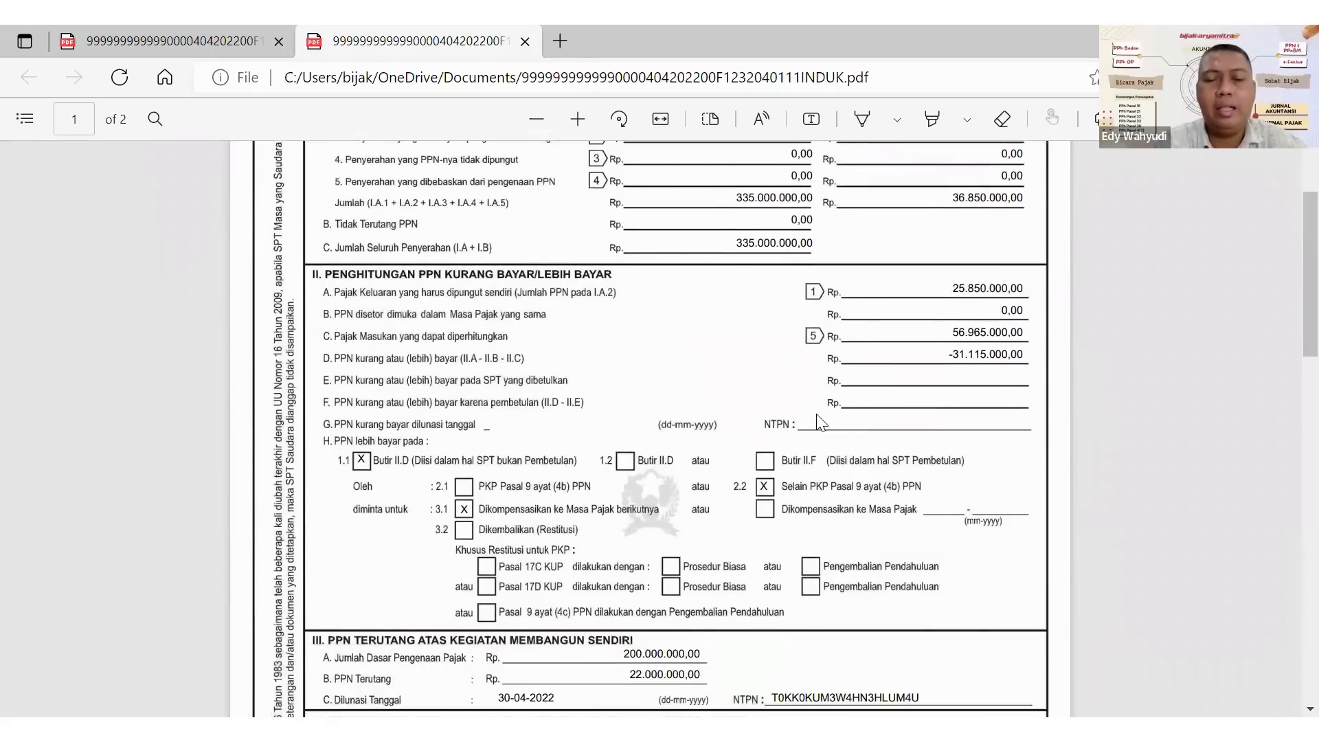
scroll(820, 422, "down", 2)
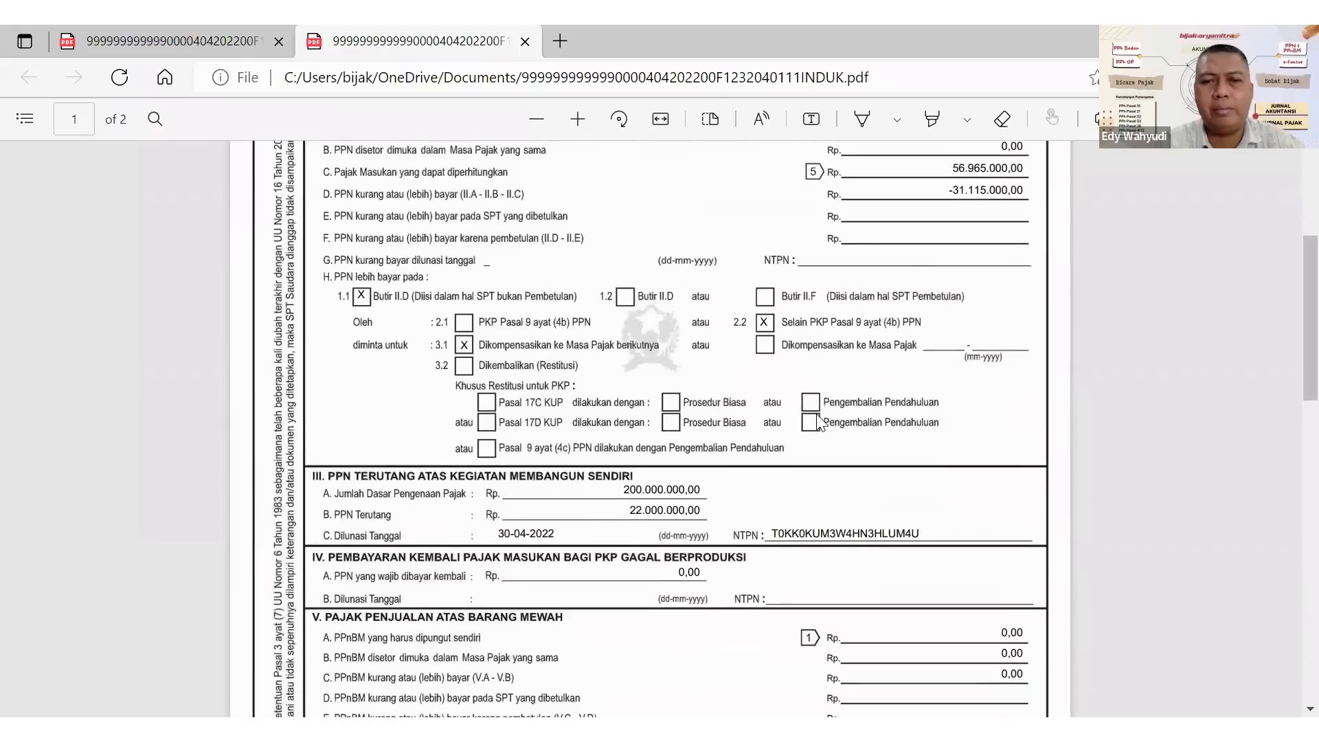
scroll(818, 422, "down", 2)
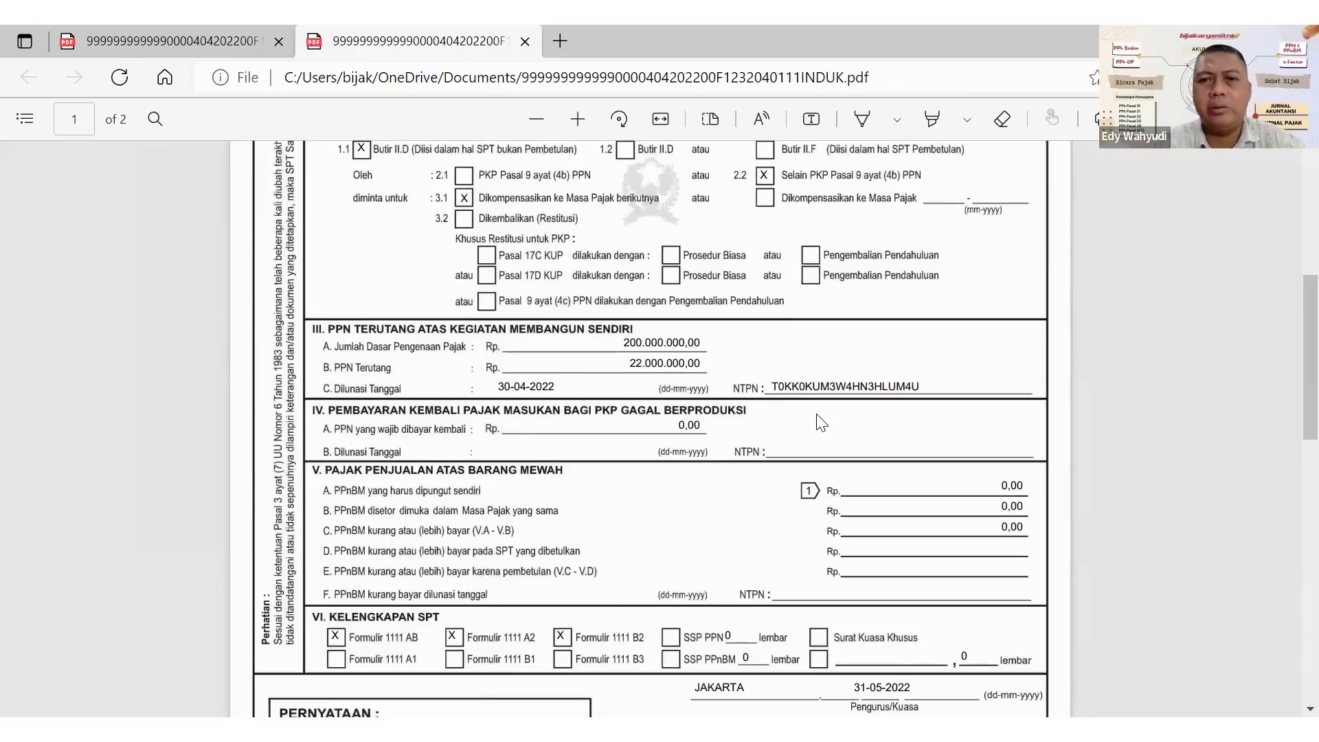
scroll(821, 422, "down", 3)
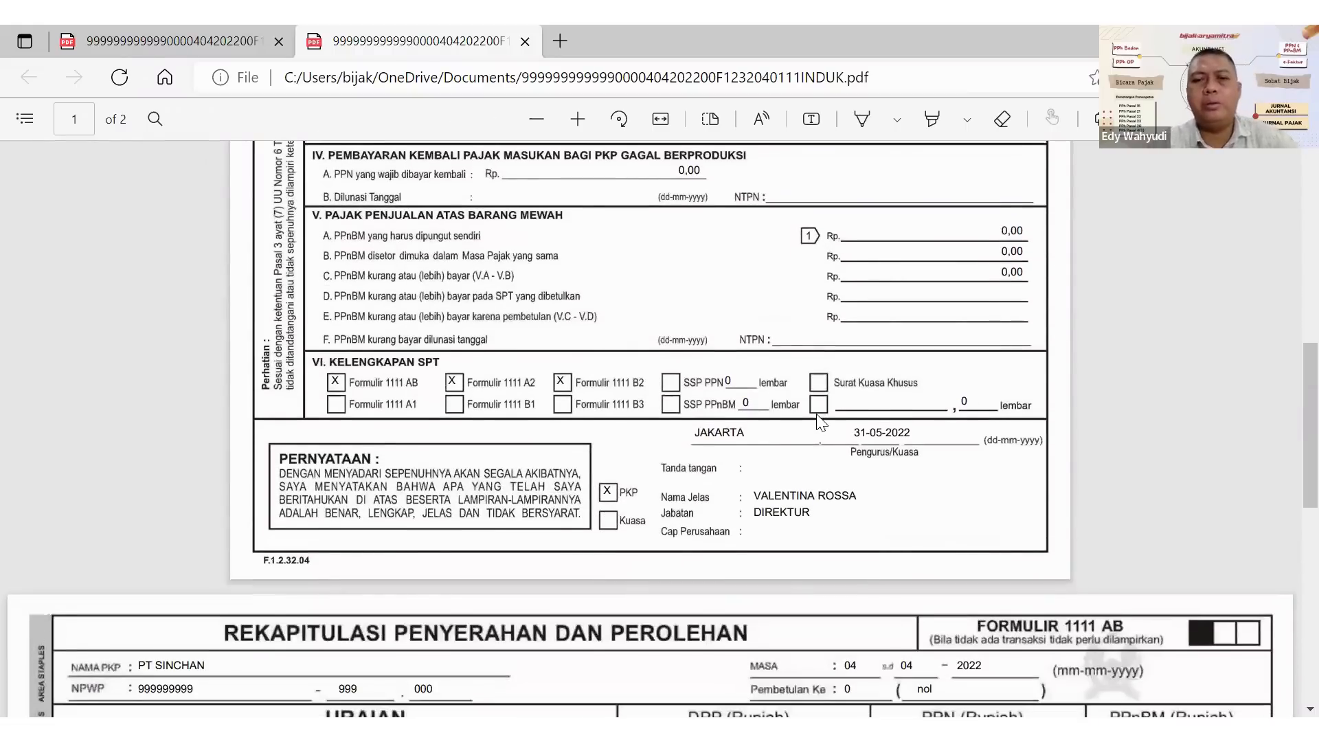